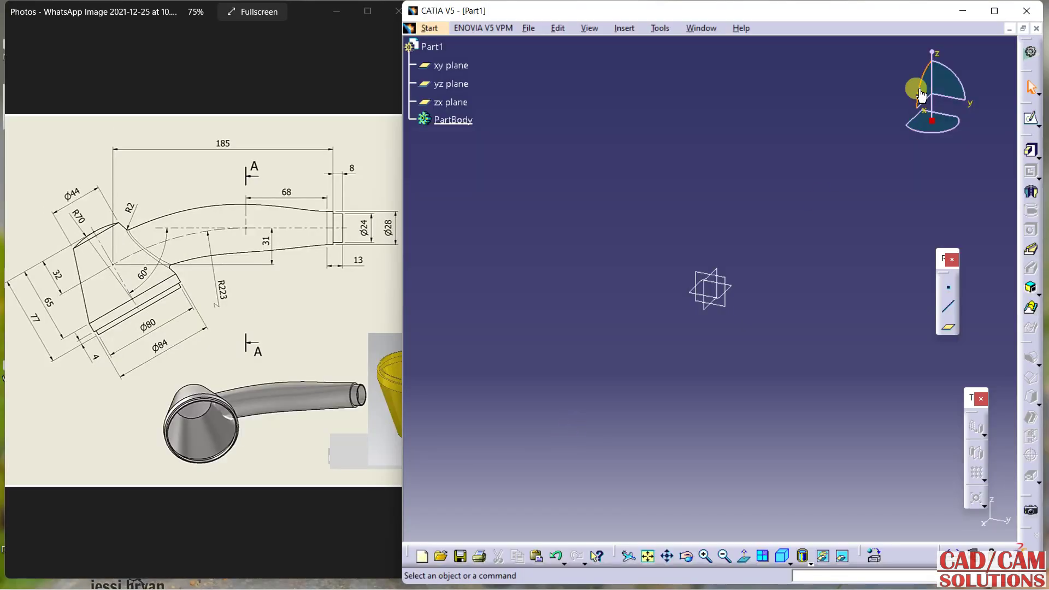
Start a yz-plane sketch and draw one slanted line passing near the origin.
click(1031, 118)
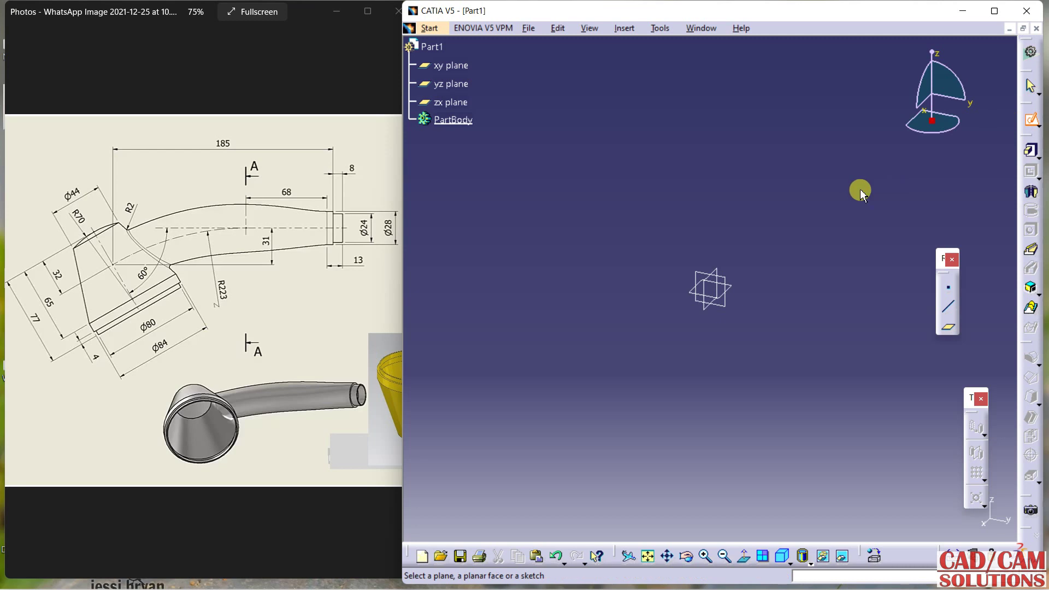
click(729, 280)
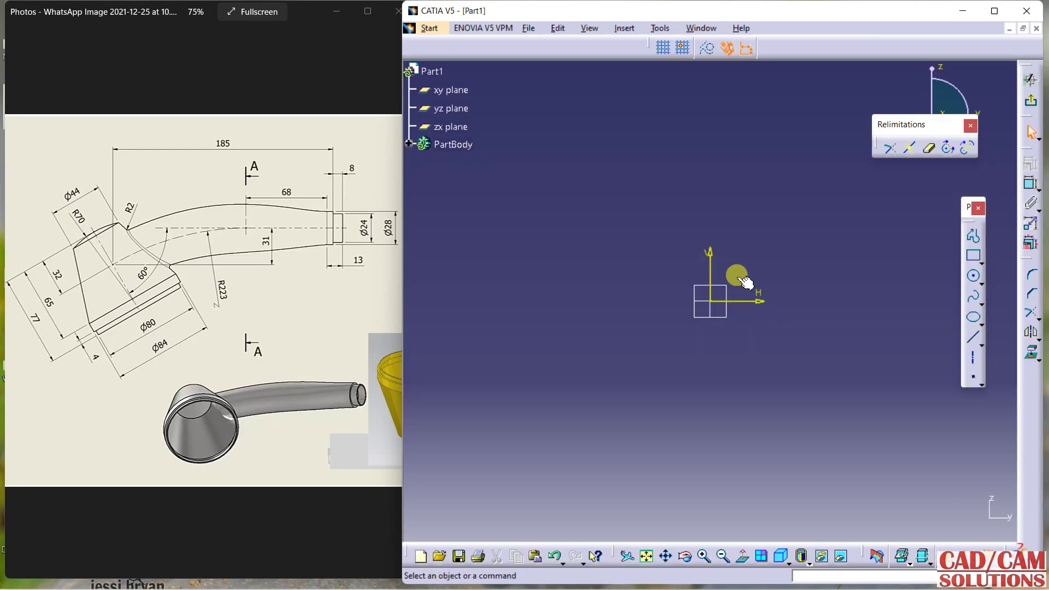
click(974, 238)
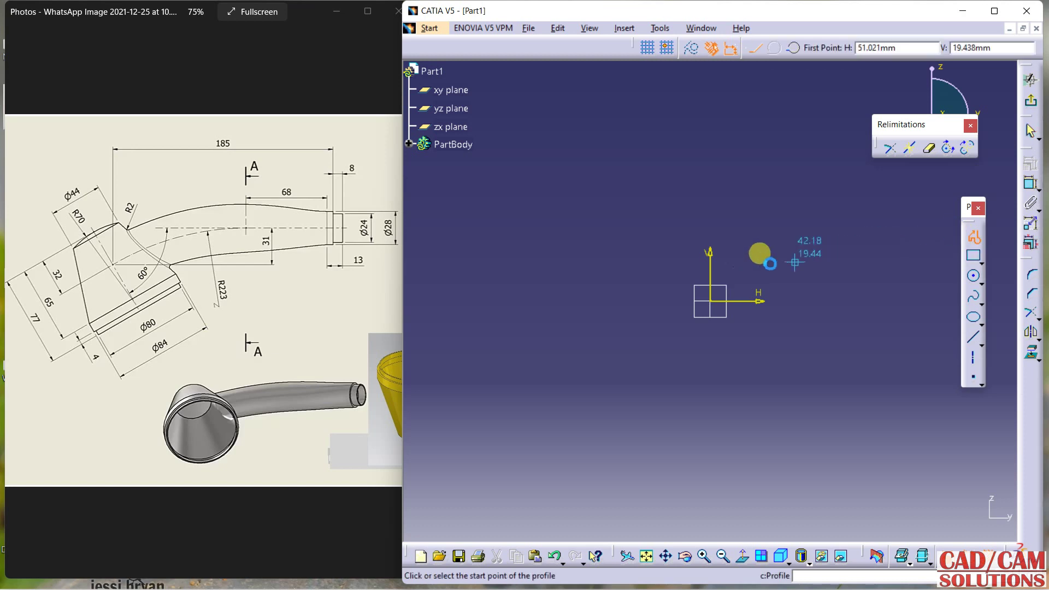
click(656, 244)
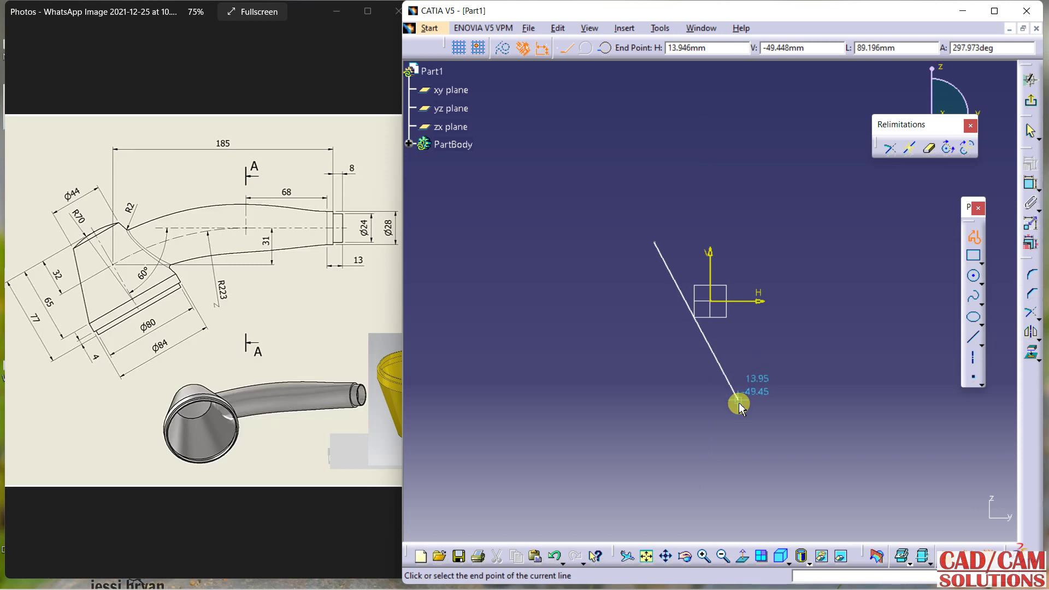
click(733, 375)
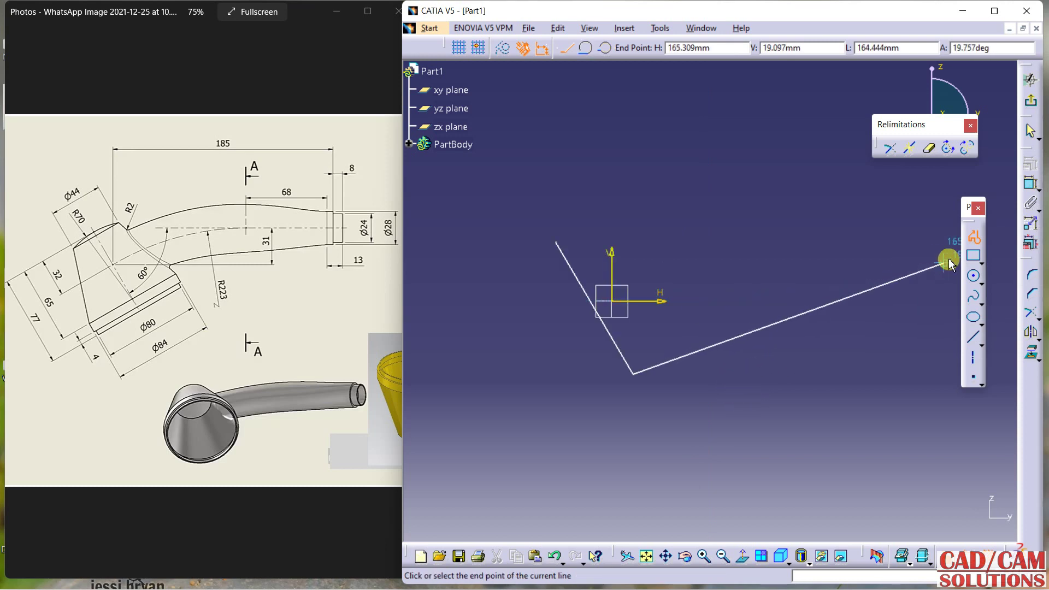
click(973, 237)
Dimension the slanted line's length to 77 mm.
click(1031, 183)
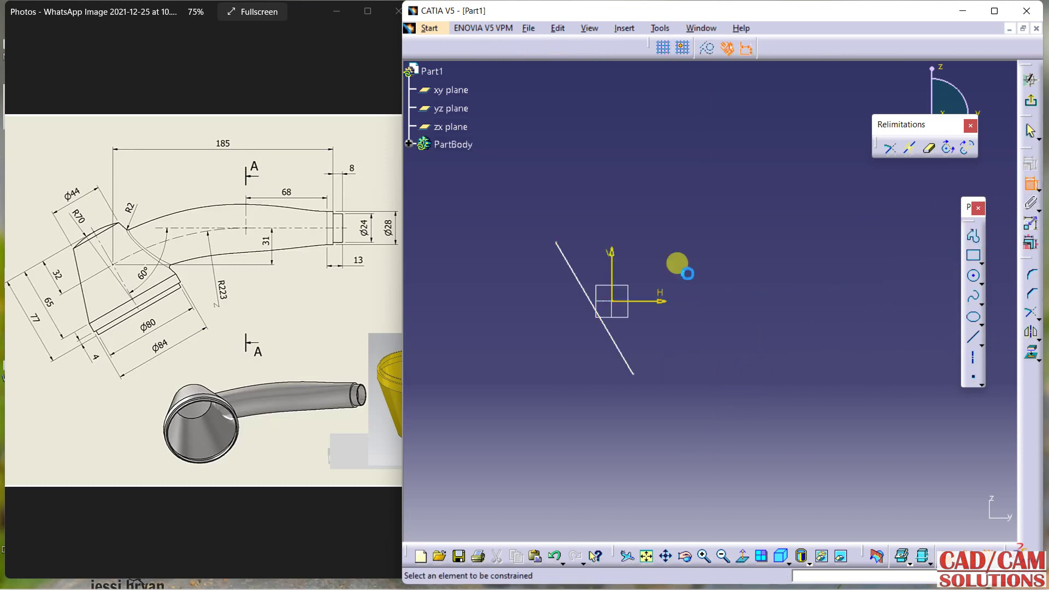
click(579, 284)
click(552, 302)
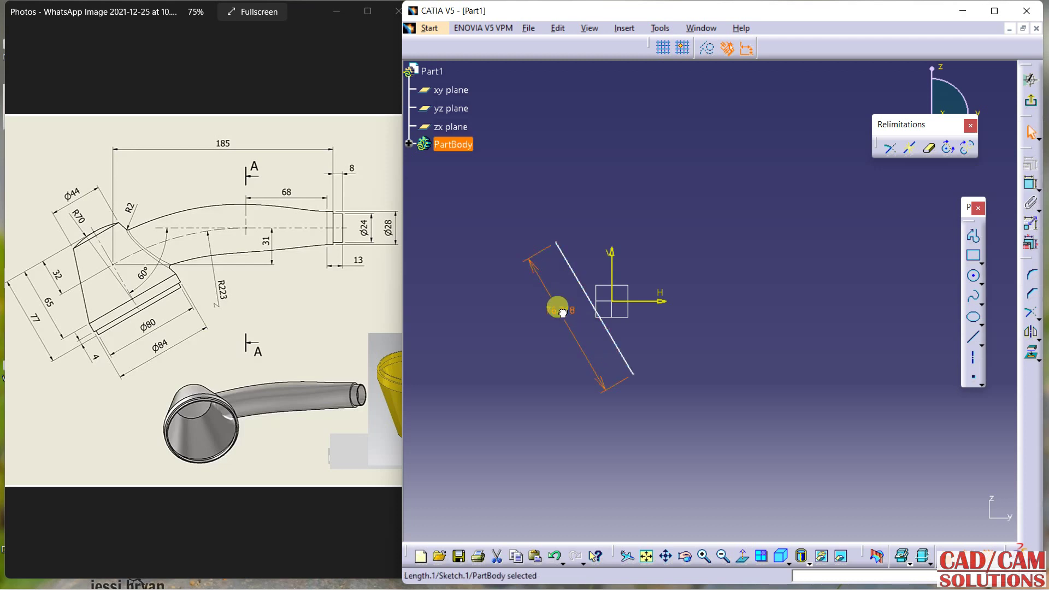
double_click(553, 302)
text(77)
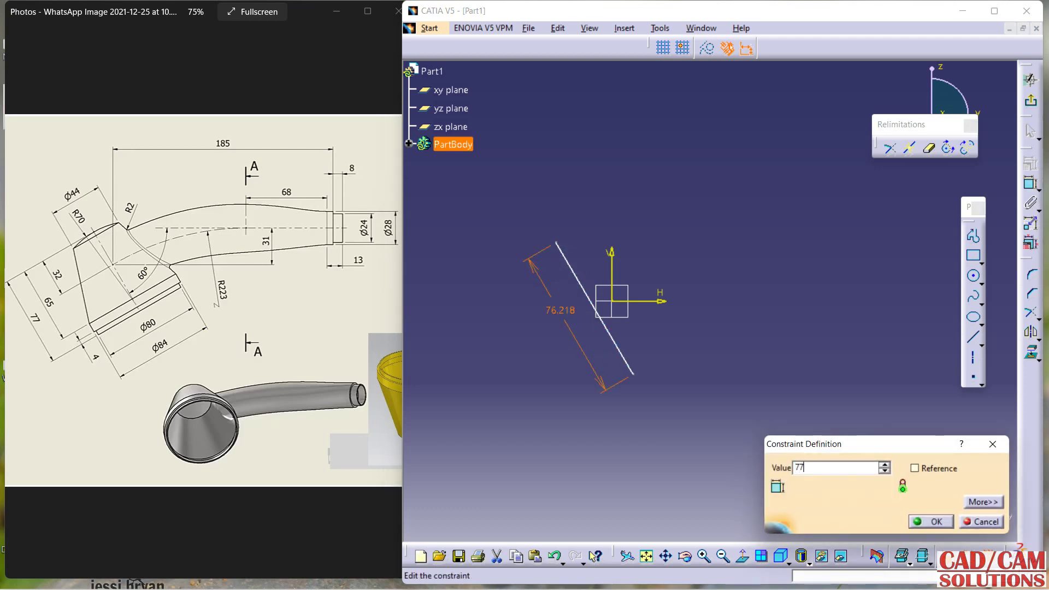
key(Return)
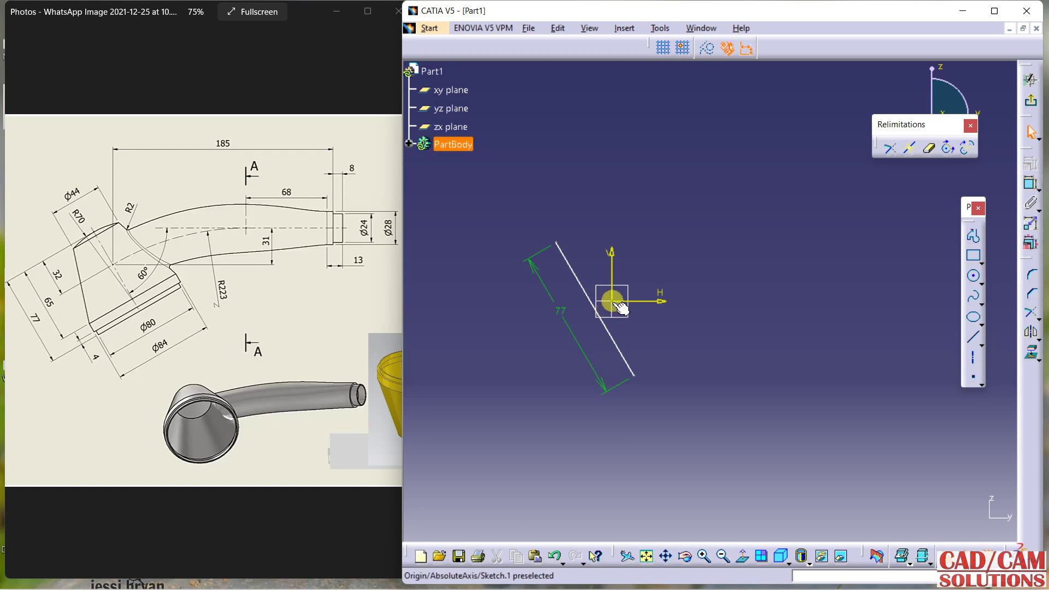
Make the slanted line coincident with the sketch origin.
click(606, 327)
ctrl+click(621, 303)
click(1031, 164)
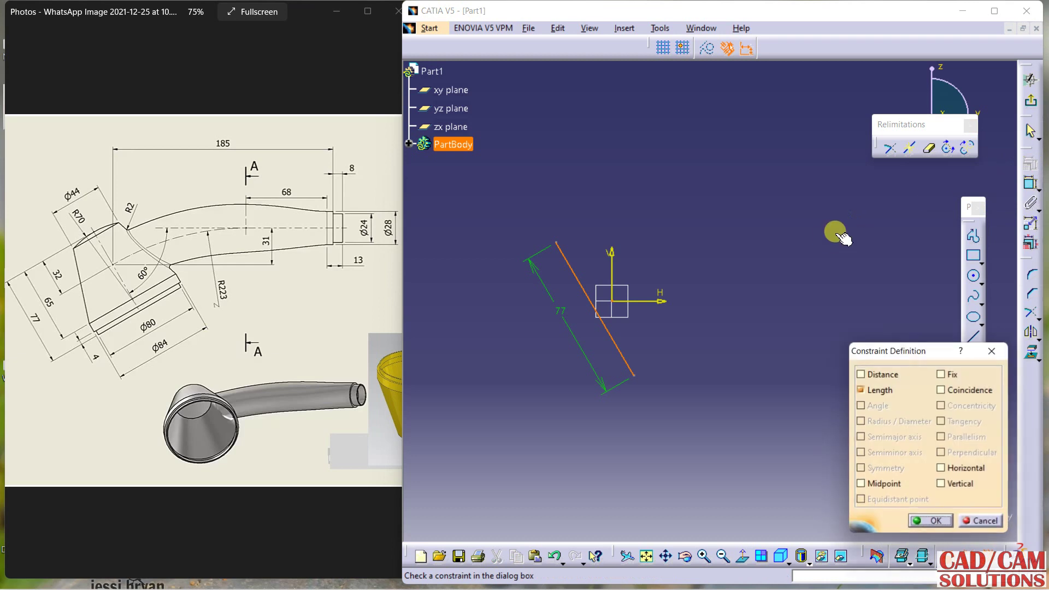
click(947, 390)
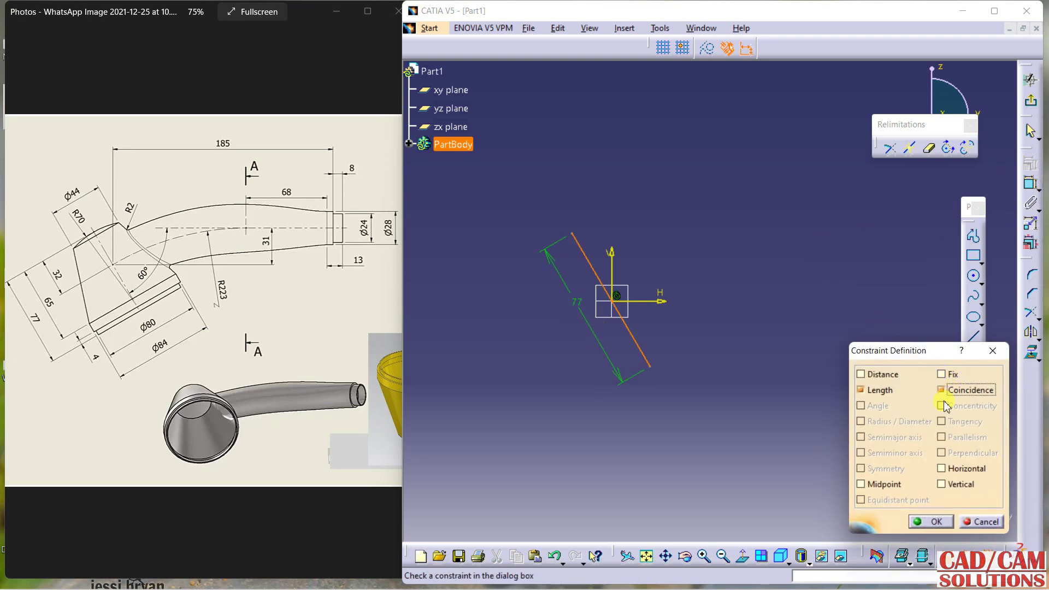
click(924, 523)
mouse_move(638, 348)
mouse_down()
mouse_move(630, 332)
mouse_move(612, 341)
mouse_move(619, 350)
mouse_move(630, 336)
mouse_up()
Constrain the line at 60° to the horizontal axis.
click(1031, 184)
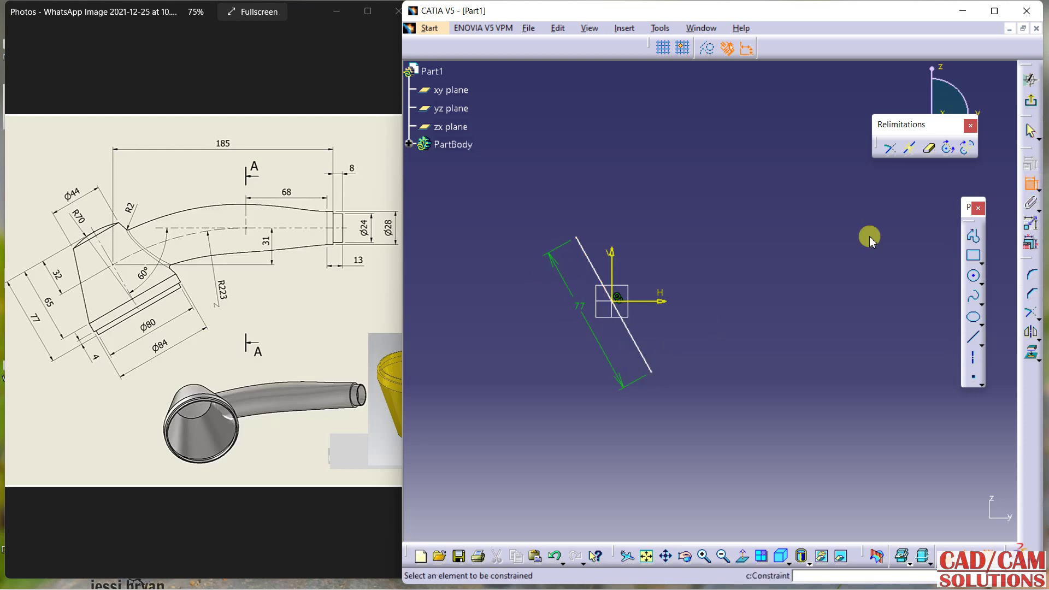
click(662, 301)
click(637, 341)
click(667, 326)
double_click(667, 325)
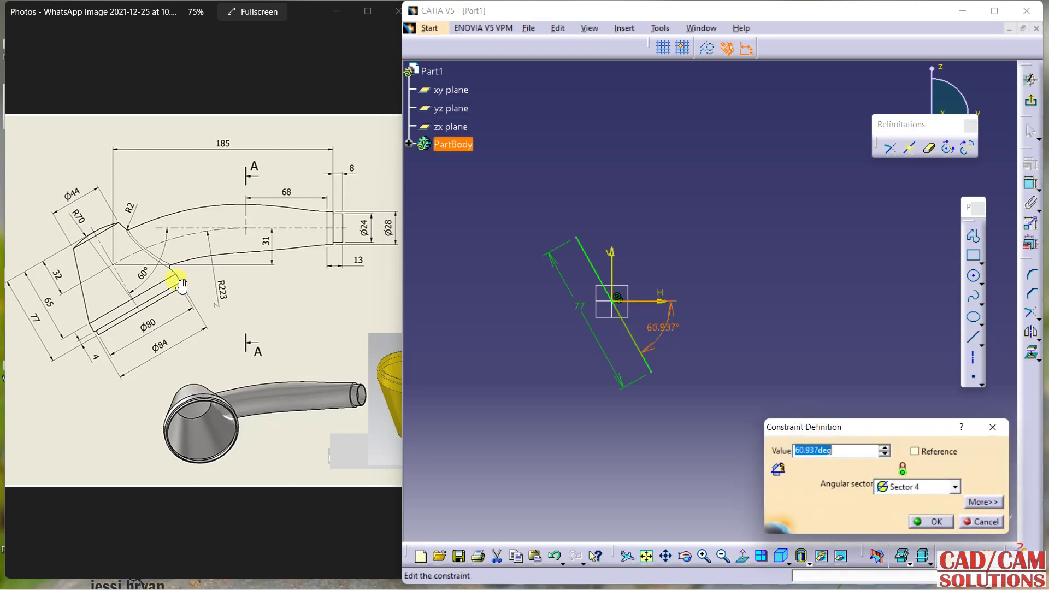
text(60)
key(Return)
click(693, 352)
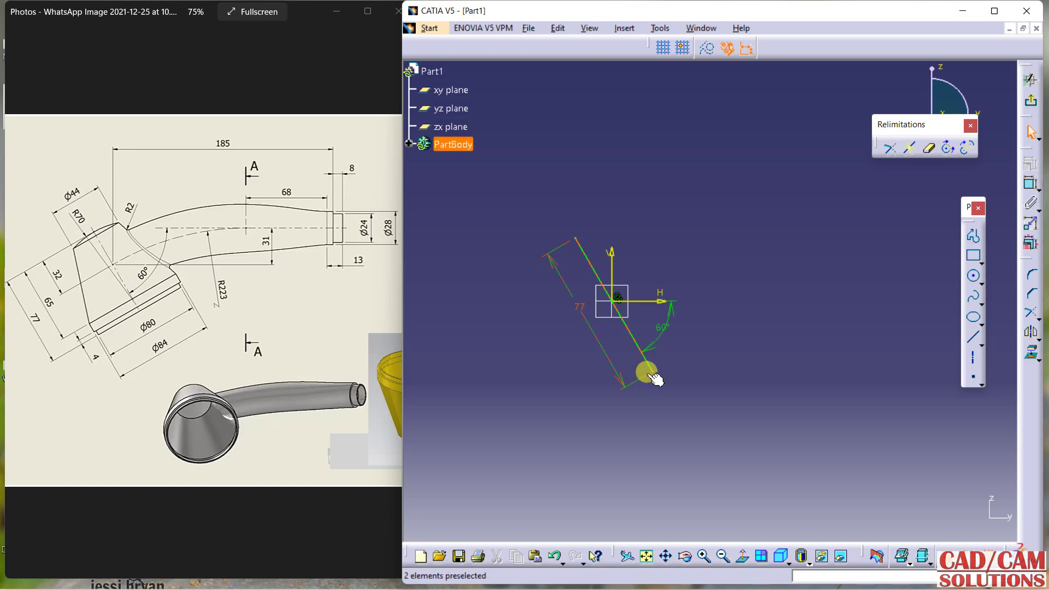
mouse_move(654, 373)
mouse_down()
mouse_move(659, 382)
mouse_move(648, 359)
mouse_move(659, 385)
mouse_up()
click(732, 351)
Draw a profile from the 77 line's top, down a long left side with a bottom step, back to its lower end.
click(973, 235)
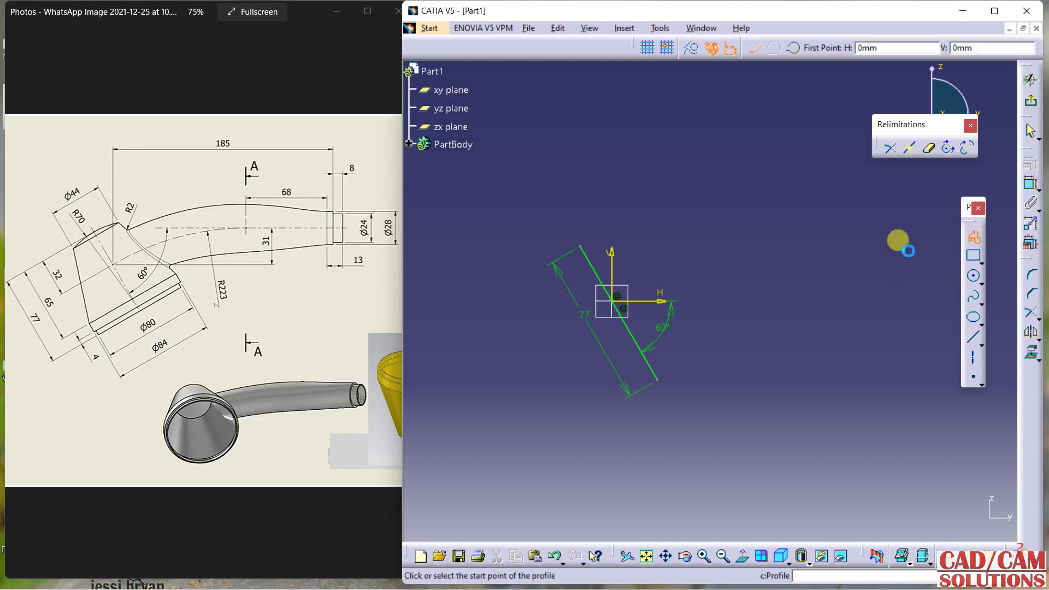
mouse_move(570, 314)
middle_down()
mouse_move(541, 263)
mouse_move(667, 204)
middle_up()
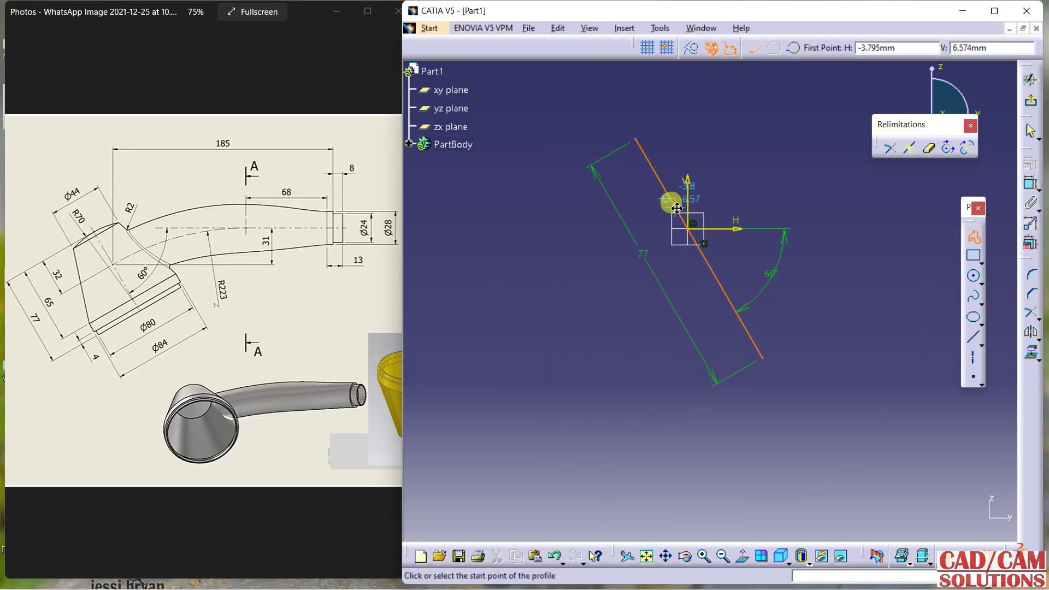
click(645, 157)
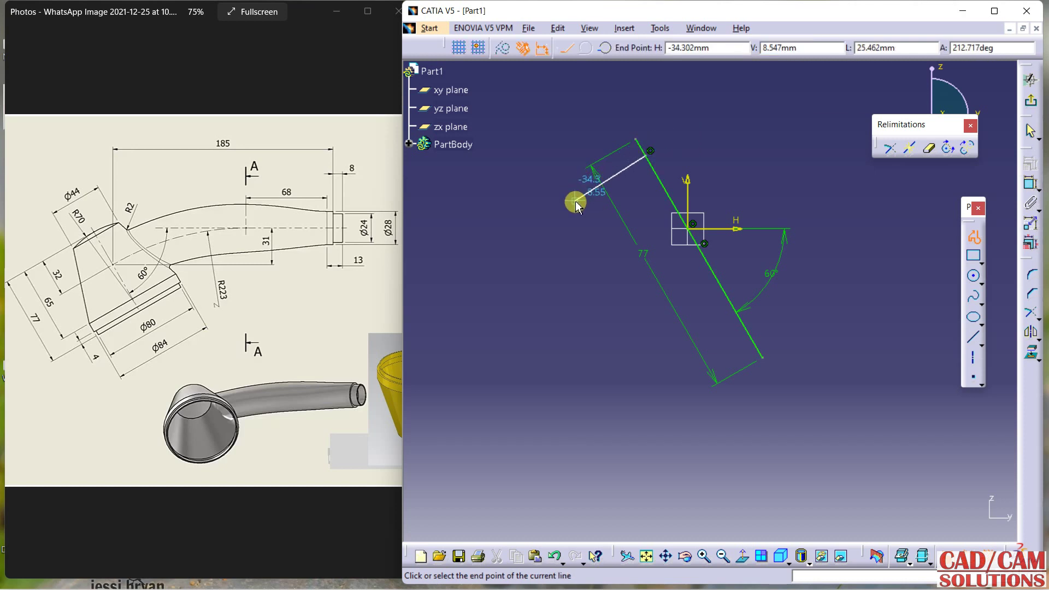
click(576, 196)
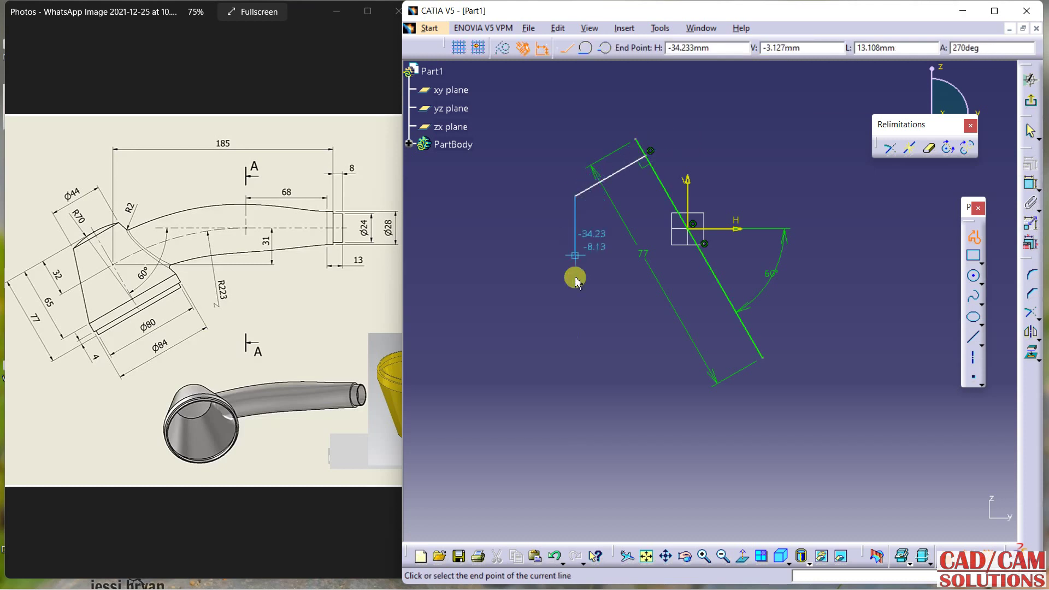
click(589, 381)
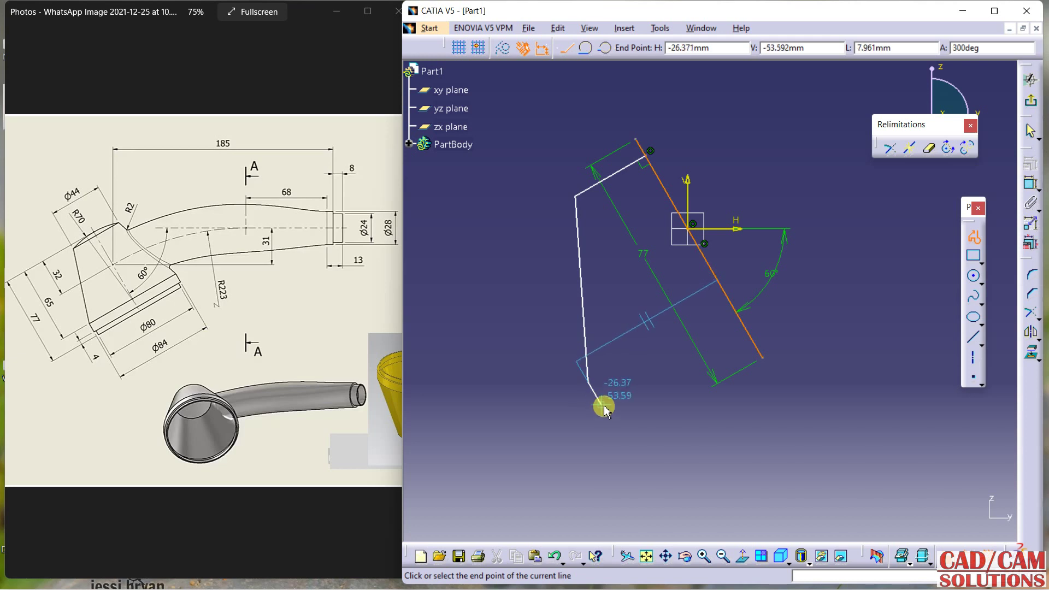
click(604, 409)
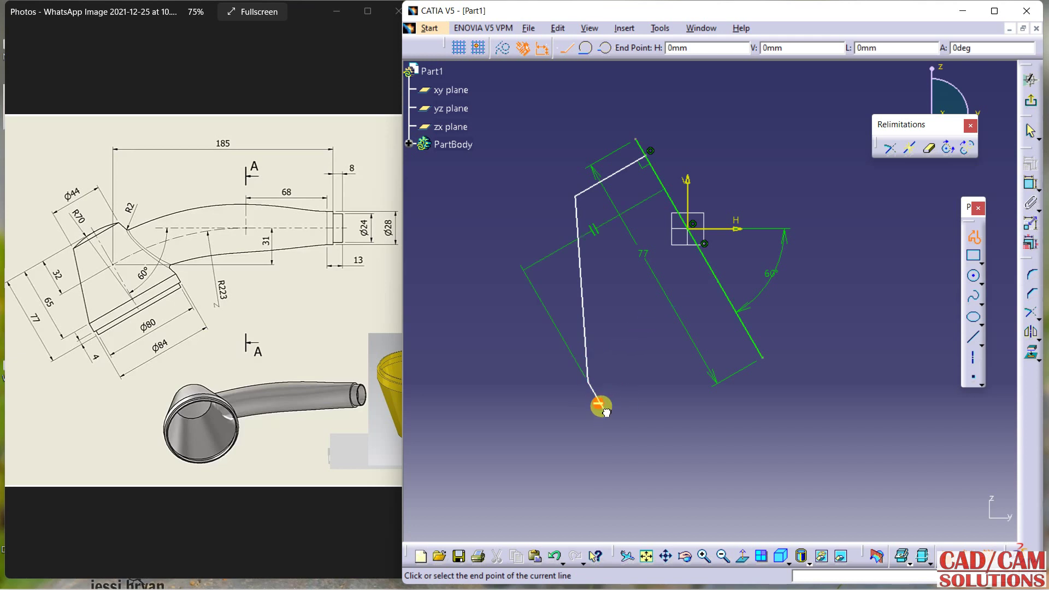
click(623, 399)
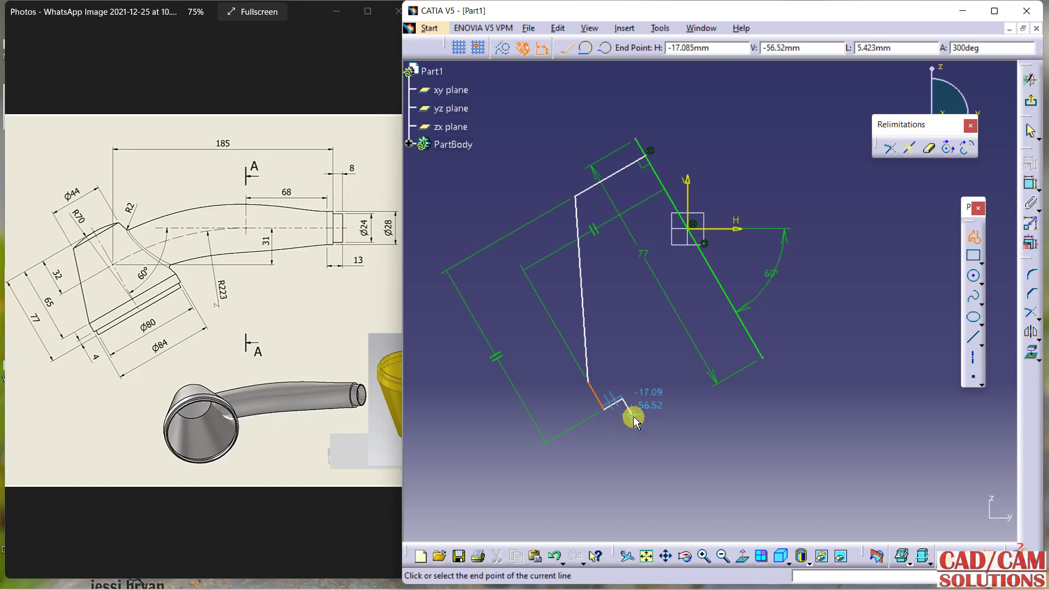
click(640, 427)
click(759, 362)
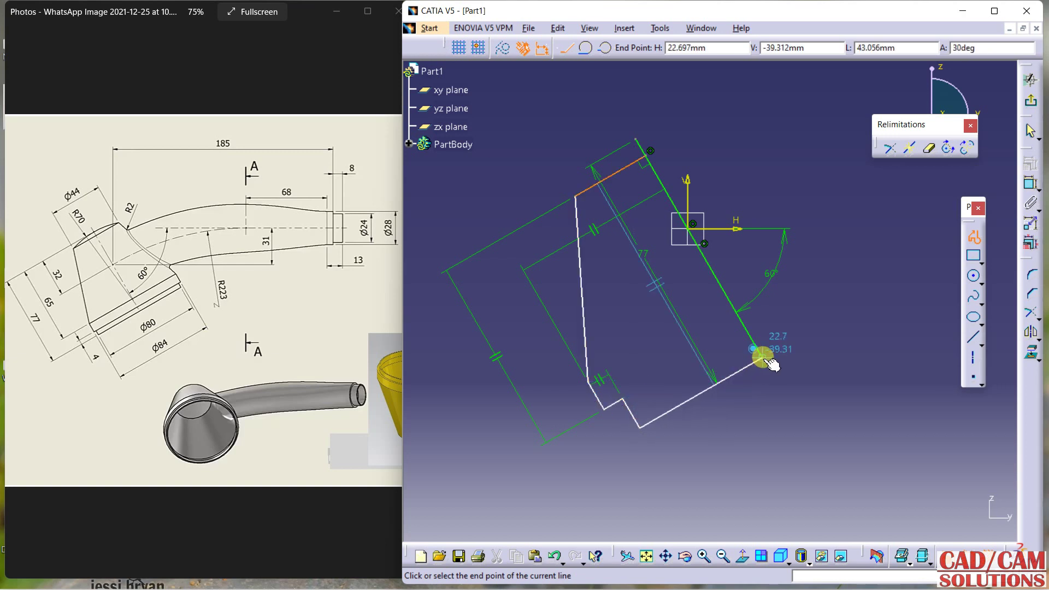
click(973, 236)
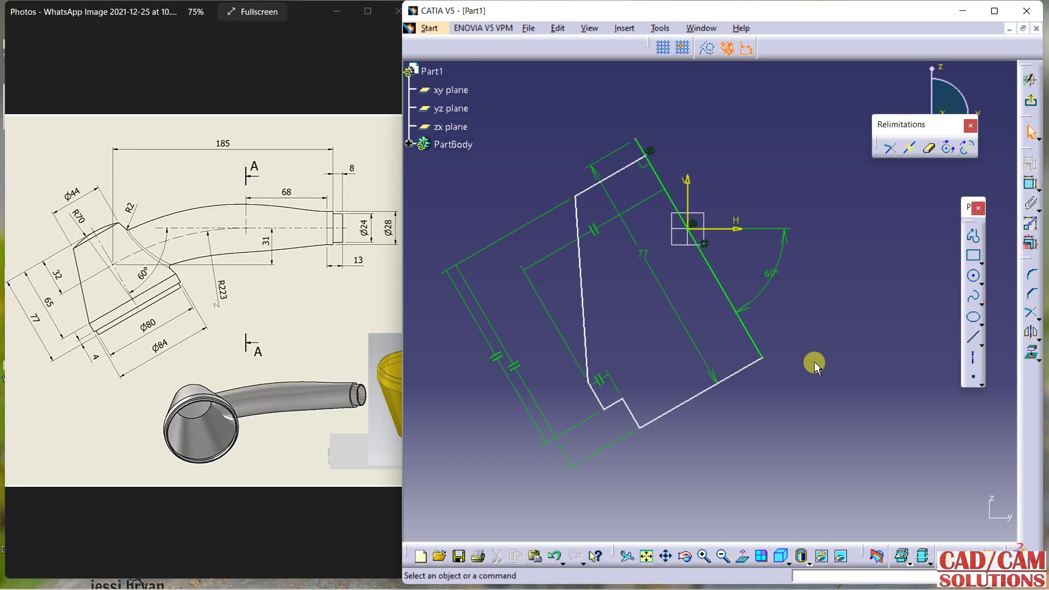
Dimension the 77 mm line's top endpoint 32 mm from the origin.
click(1031, 184)
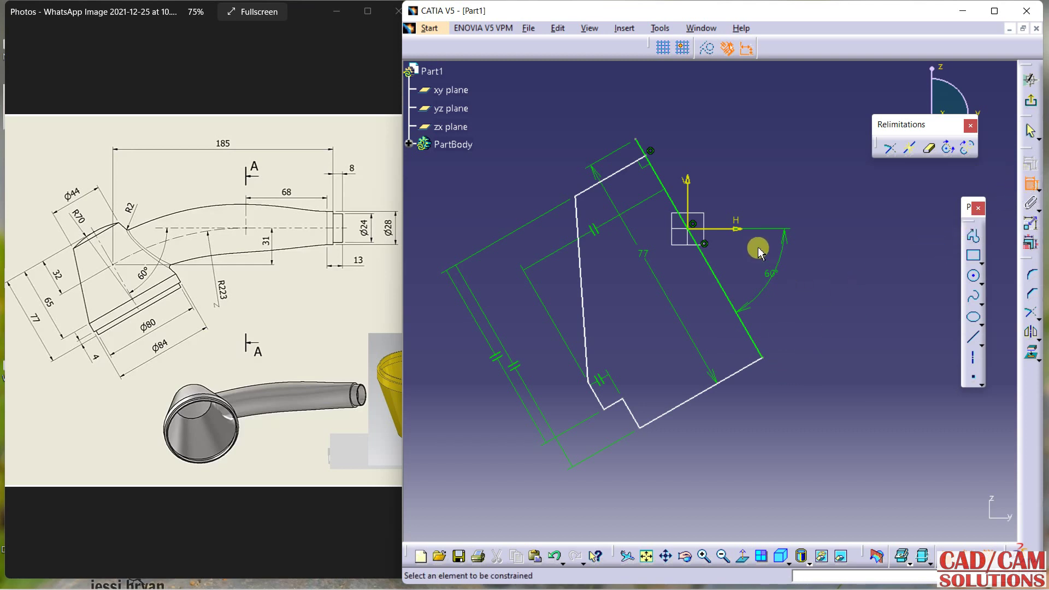
click(635, 139)
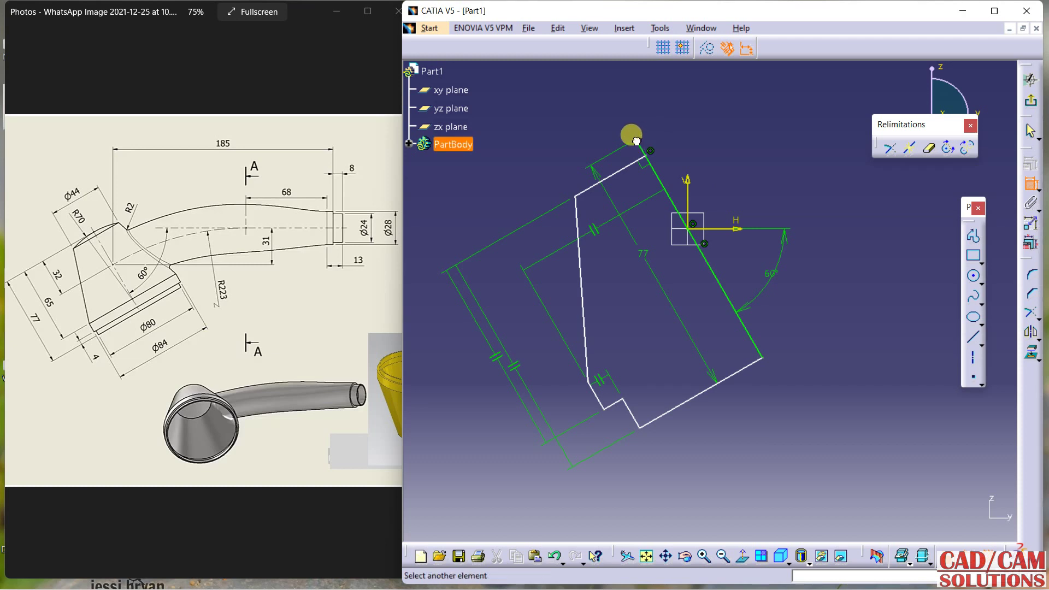
click(690, 233)
click(700, 173)
double_click(699, 178)
text(32)
key(Return)
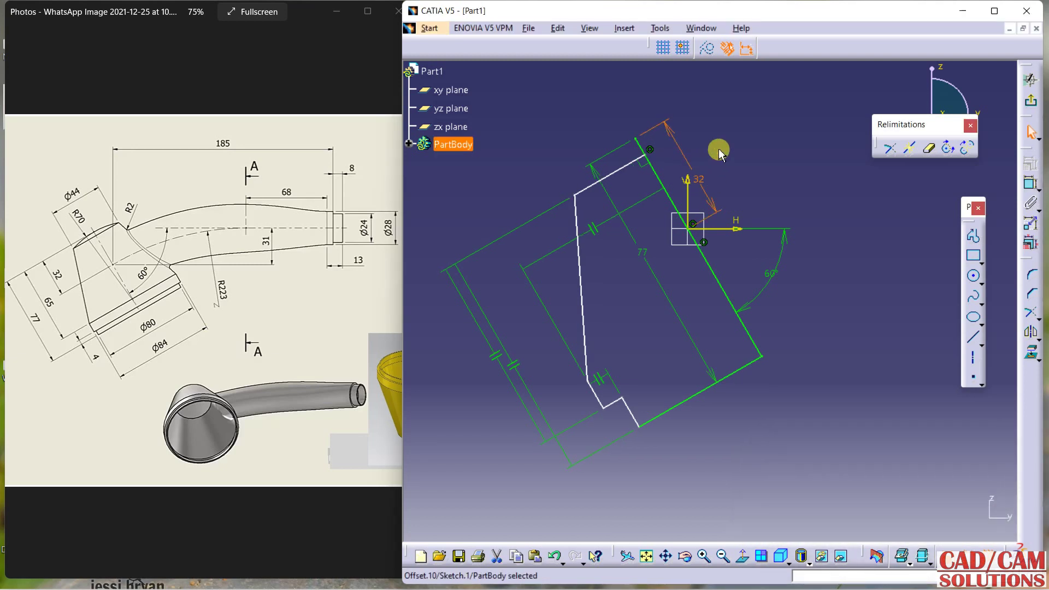
Begin a dimension between the outline's bottom edge and top edge.
click(636, 138)
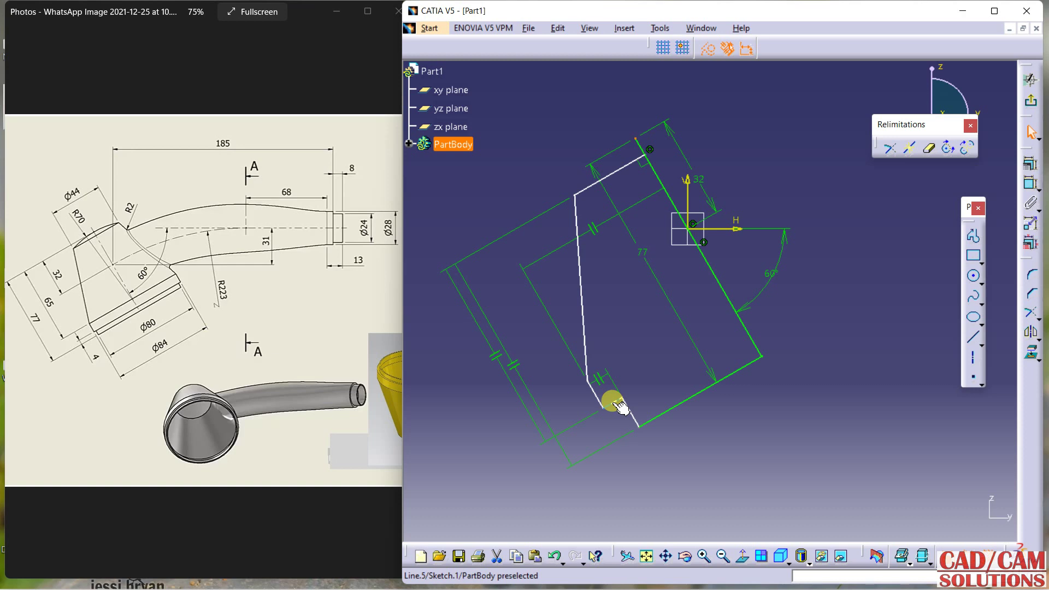
click(649, 422)
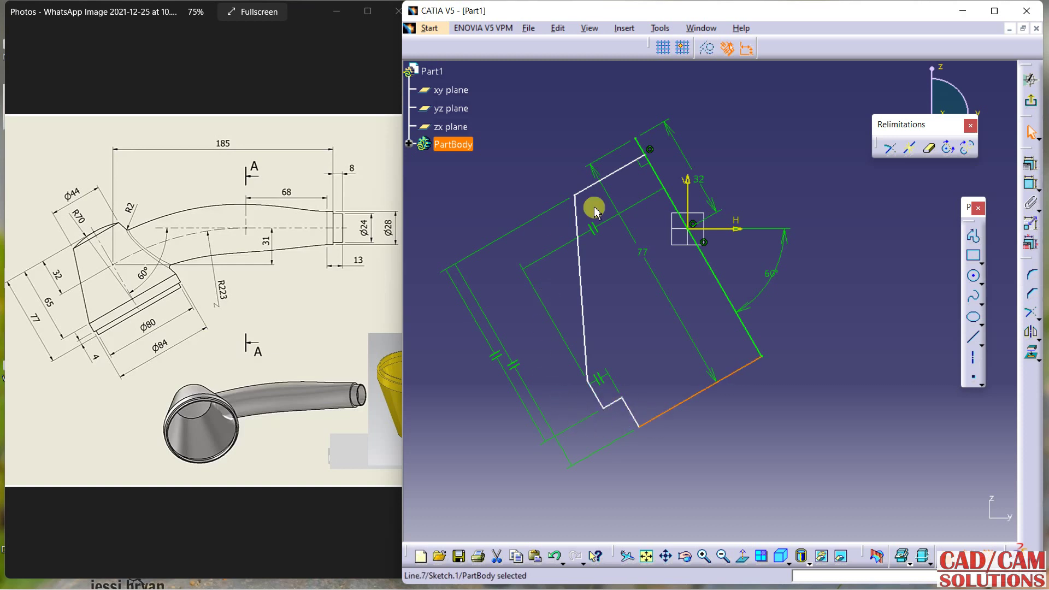
click(1031, 184)
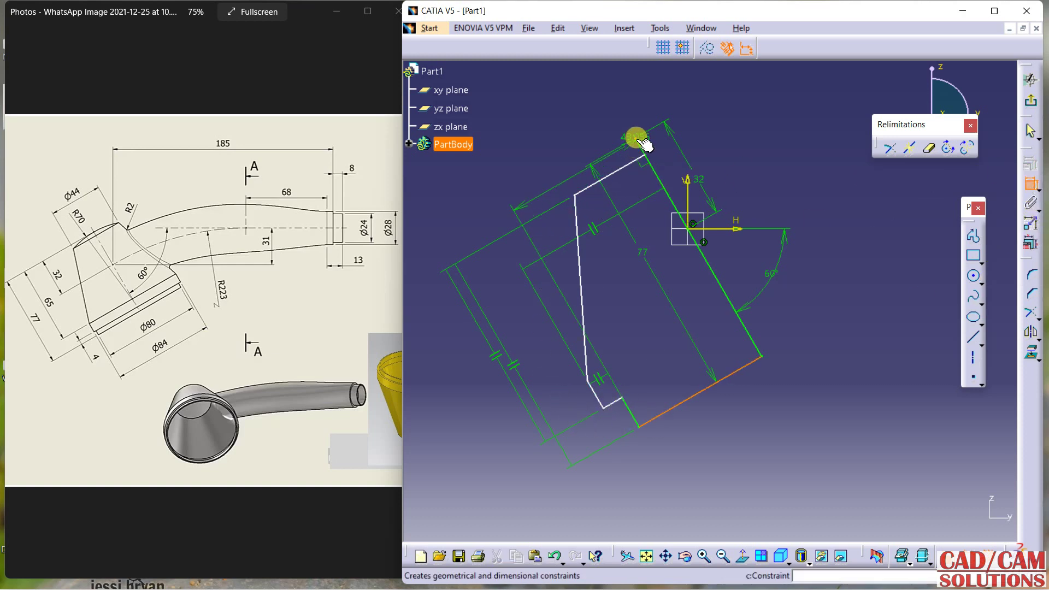
click(642, 141)
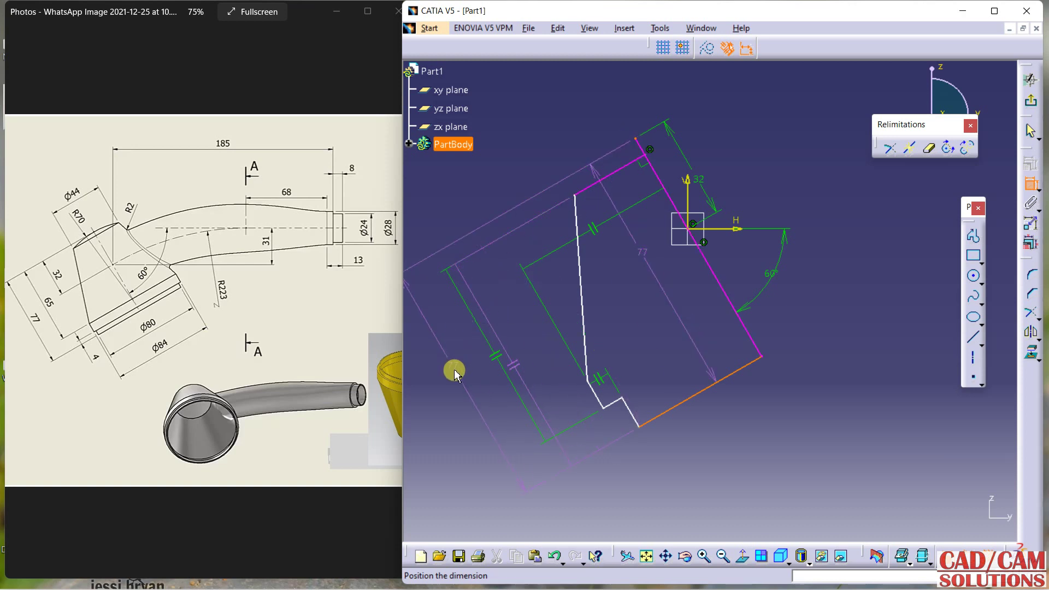
Place the edge dimension, then add a new line set 65 mm from the profile's top.
click(752, 216)
click(974, 337)
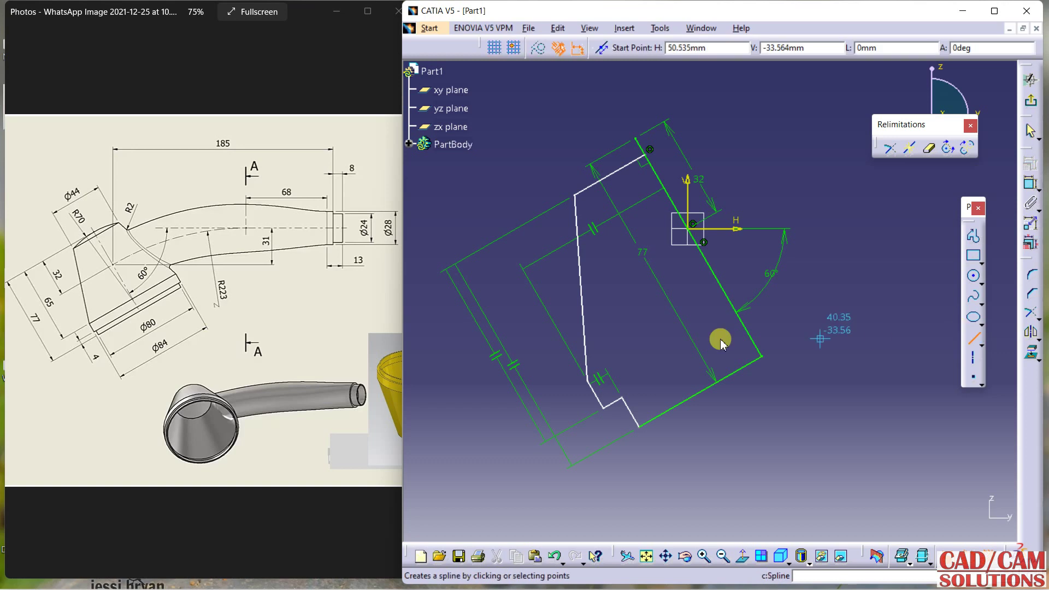
click(586, 380)
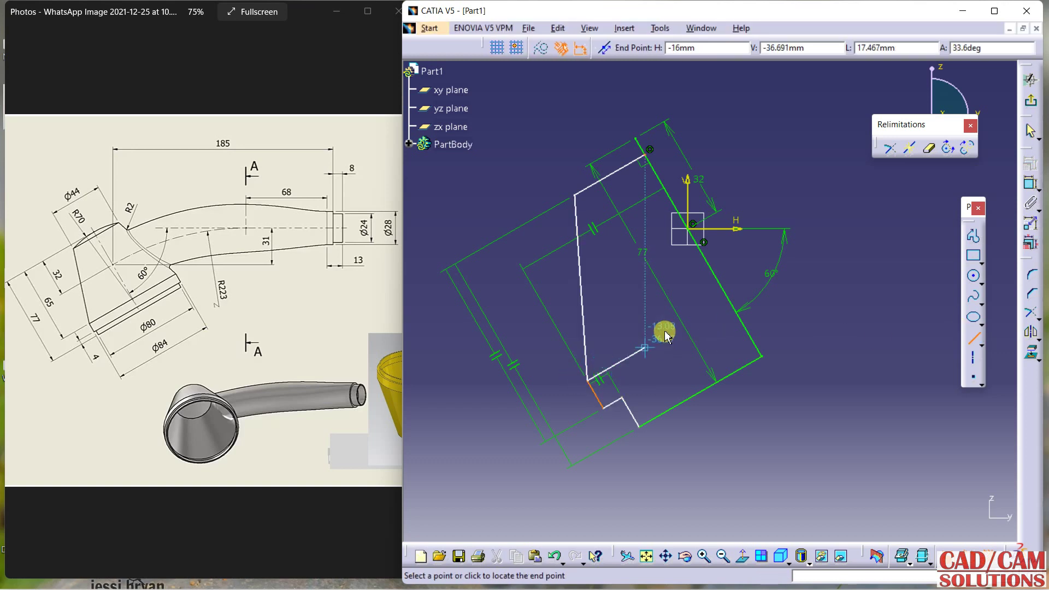
click(728, 300)
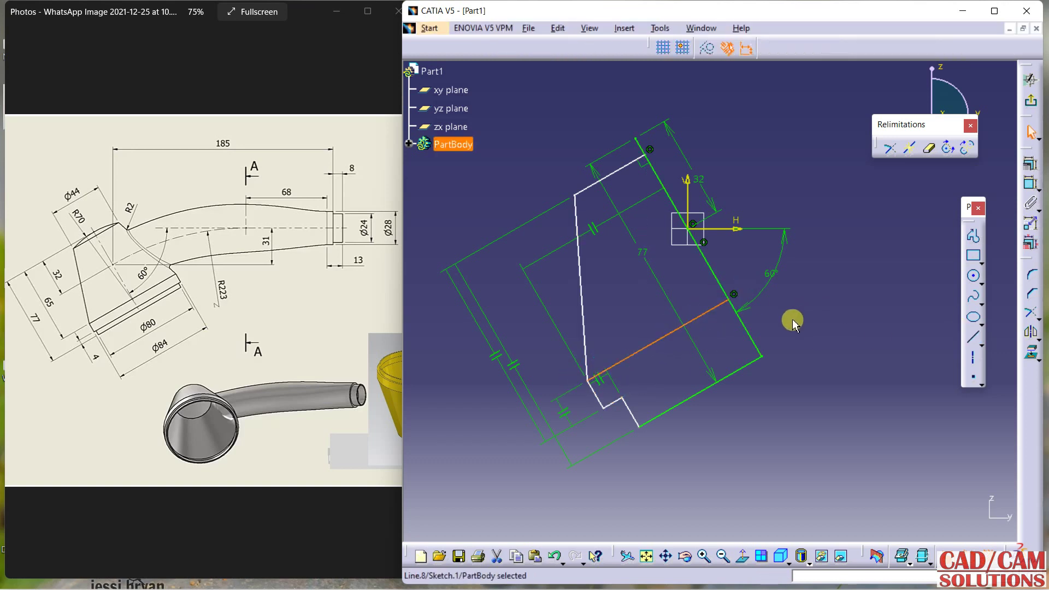
click(1030, 188)
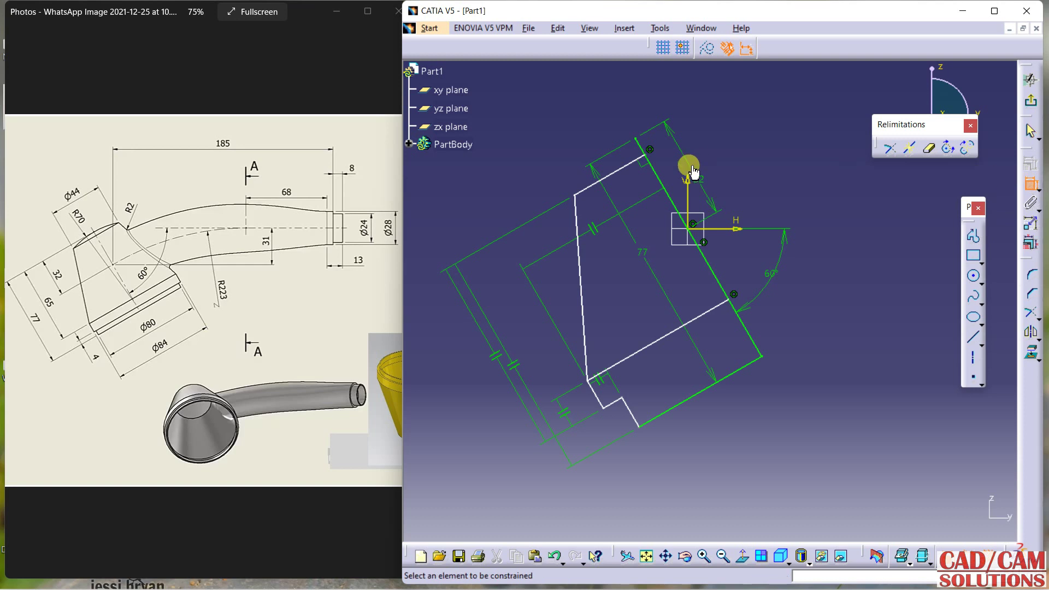
click(636, 139)
click(693, 319)
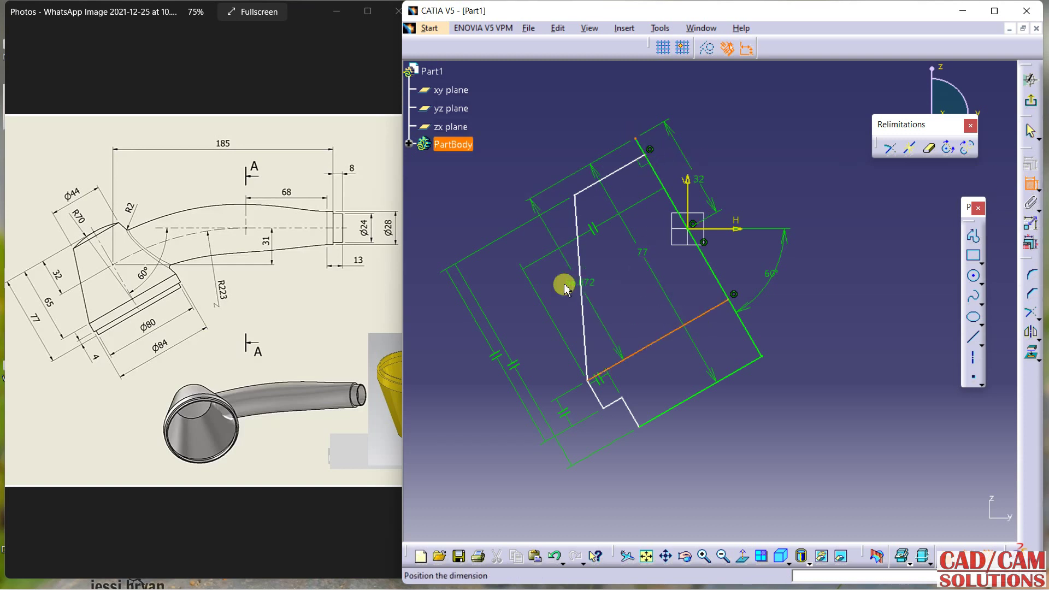
click(513, 300)
double_click(511, 295)
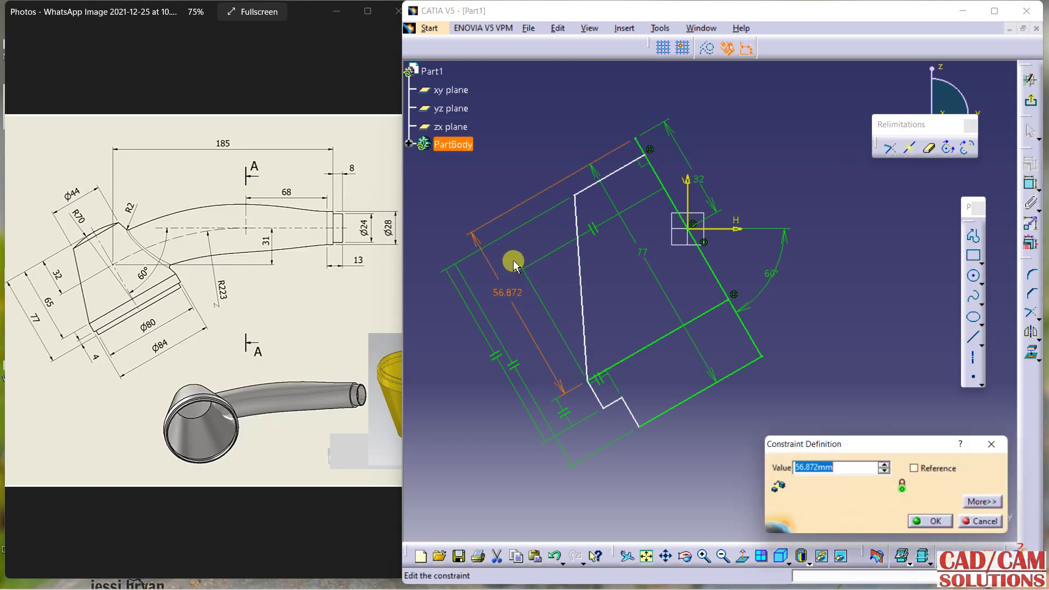
text(65)
key(Return)
click(514, 264)
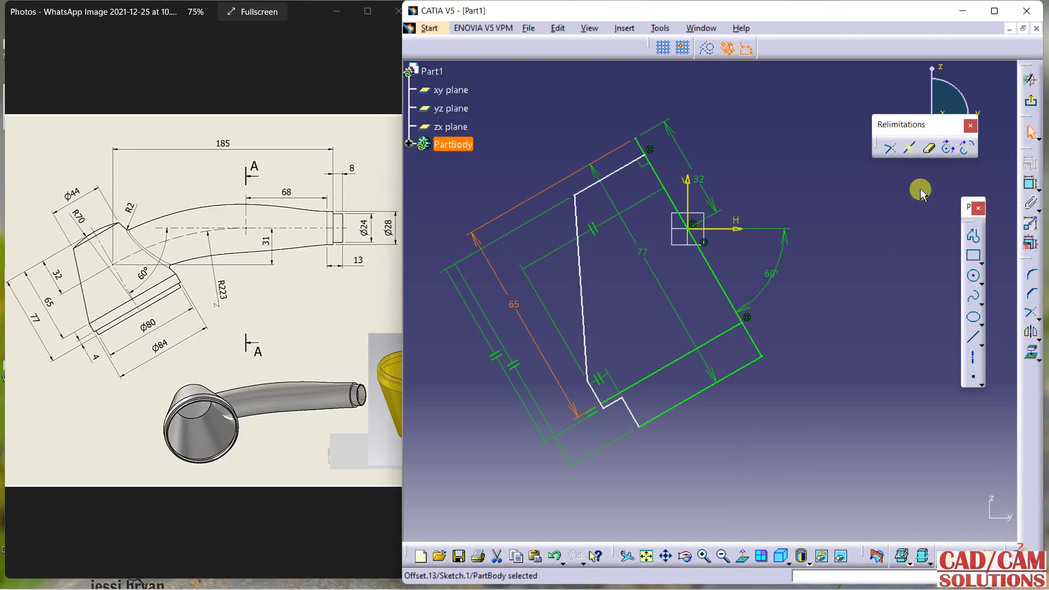
Make the two lower-corner points coincident.
click(929, 208)
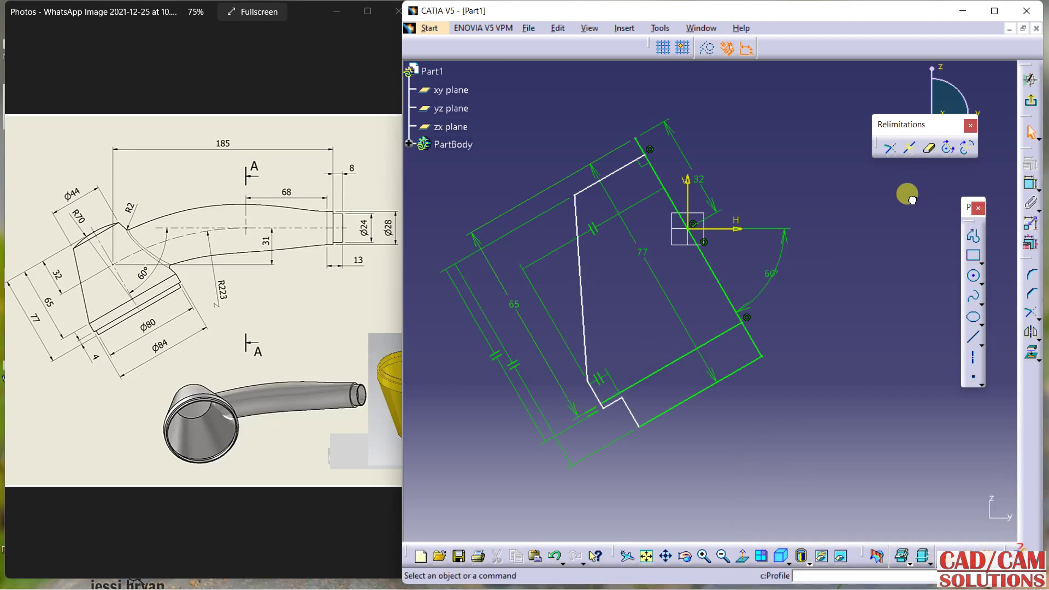
click(602, 404)
ctrl+click(588, 381)
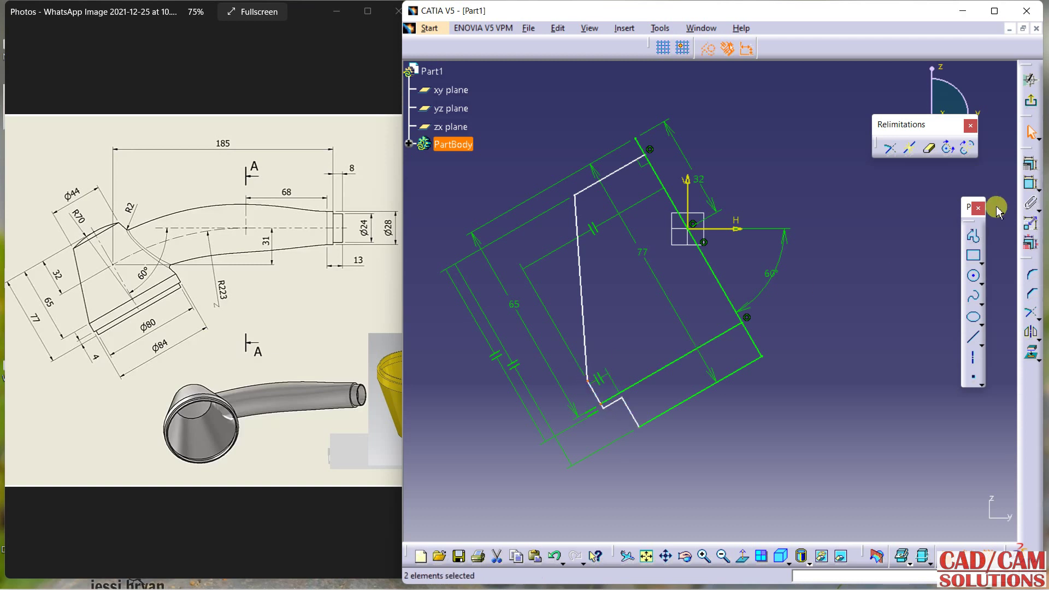
click(1031, 164)
click(954, 390)
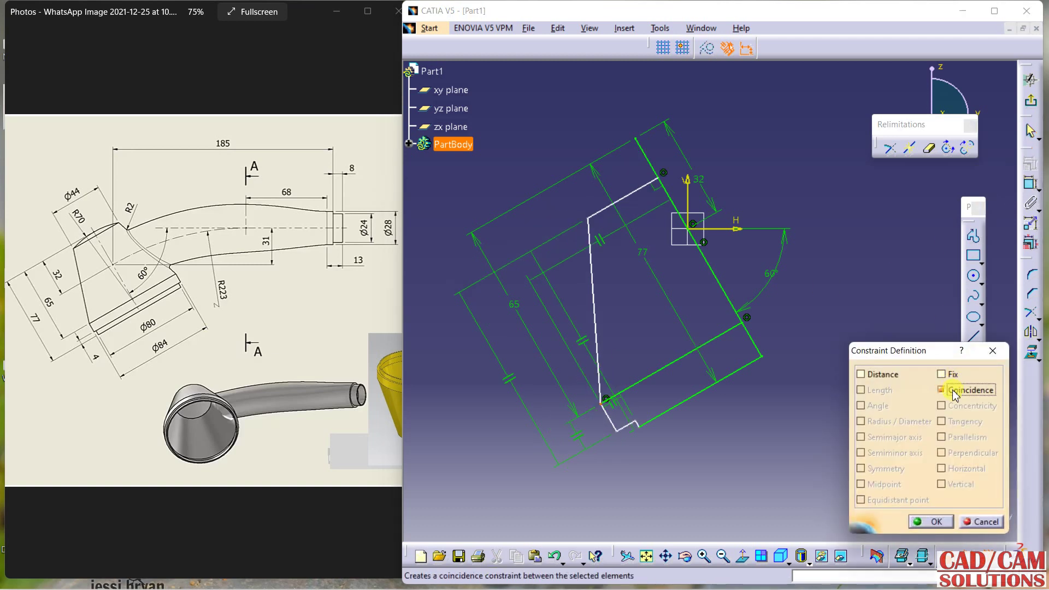
click(932, 522)
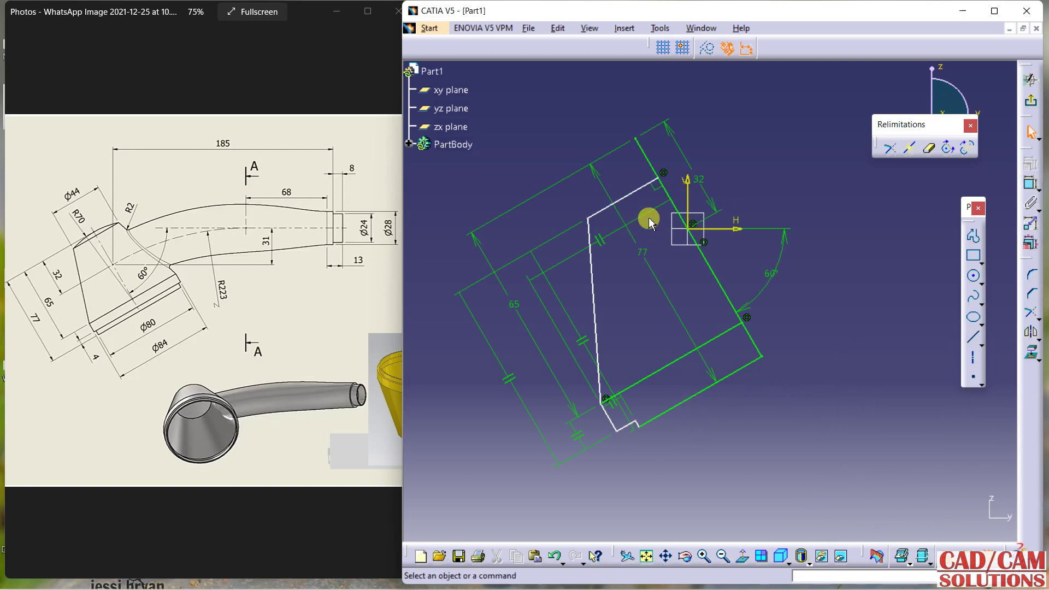
Dimension the top line's length to 22 mm.
click(1033, 189)
click(634, 188)
click(632, 183)
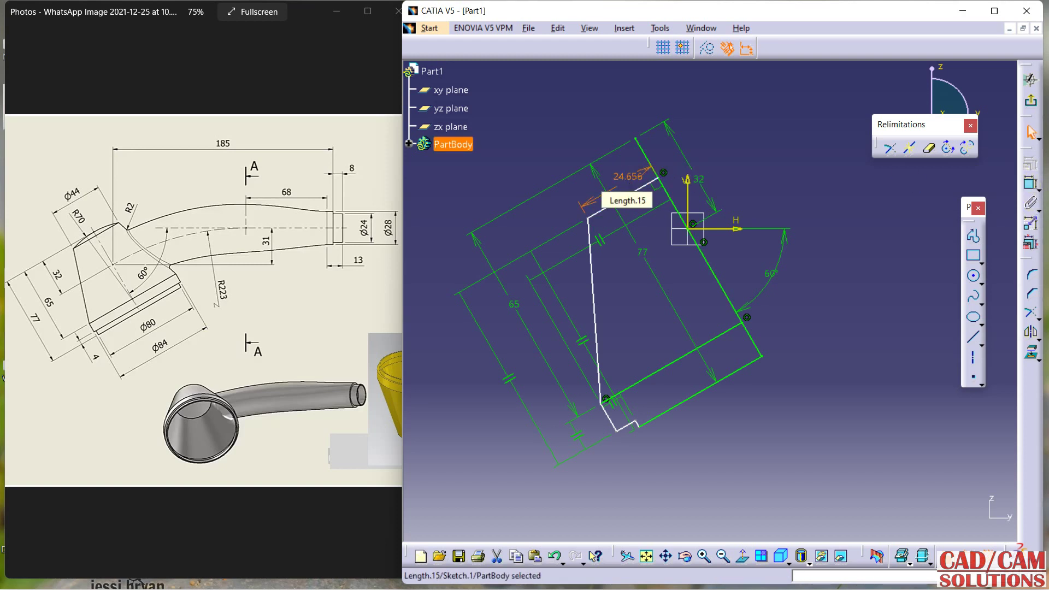
text(22)
key(Return)
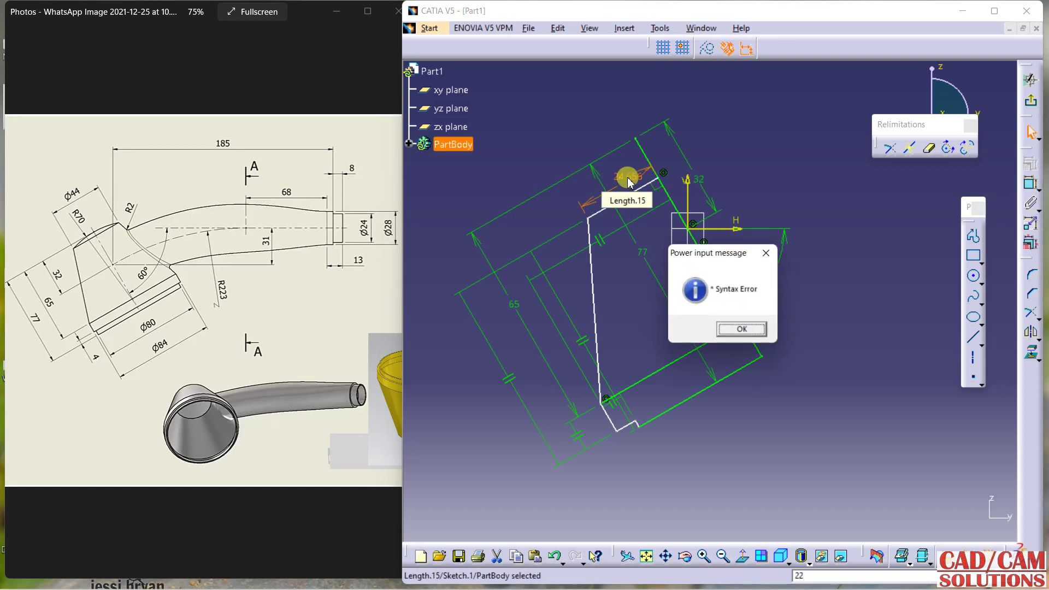
click(741, 330)
double_click(621, 180)
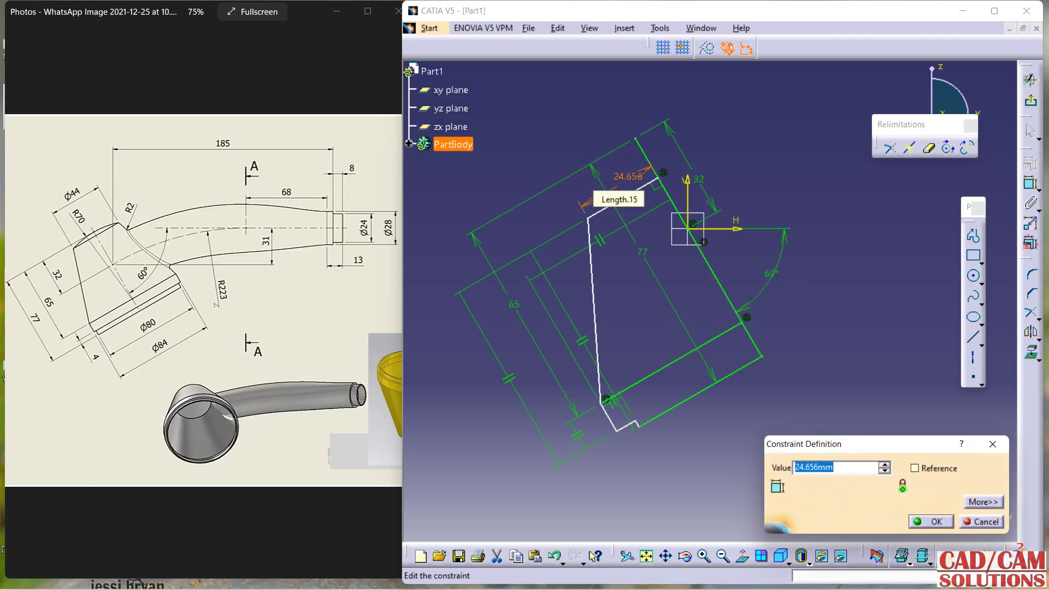
text(22)
key(Return)
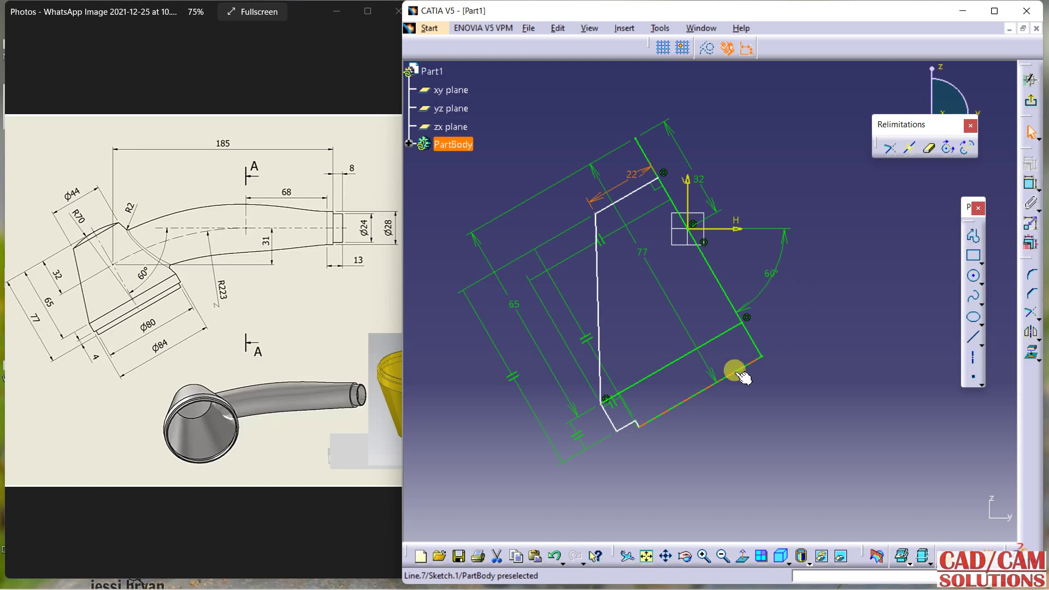
Set the bottom line length to 40 and the right-line-to-short-bottom dimension to 42.
click(1031, 164)
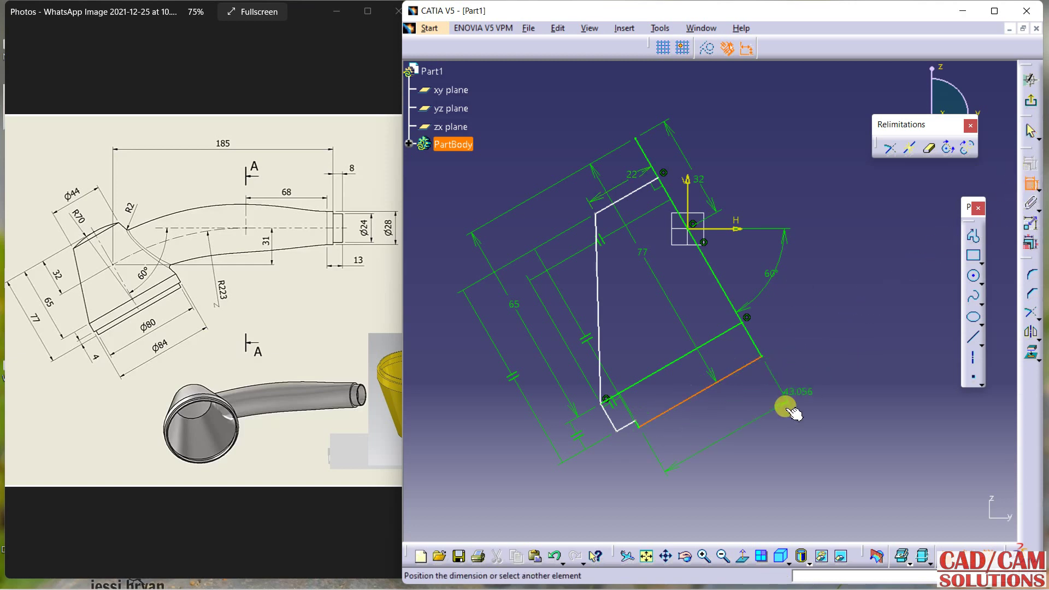
double_click(727, 393)
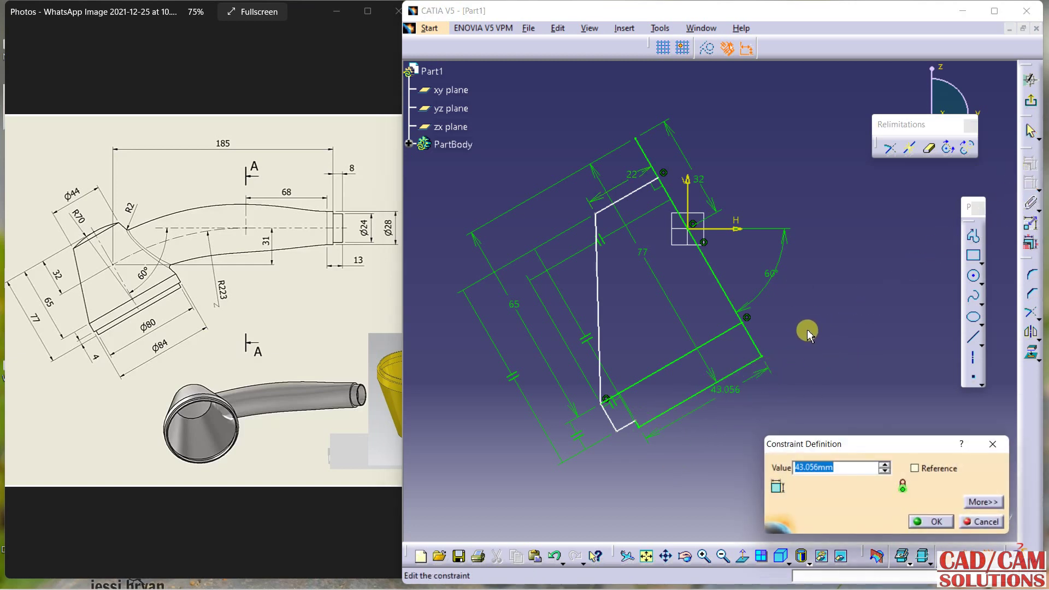
text(40)
key(Return)
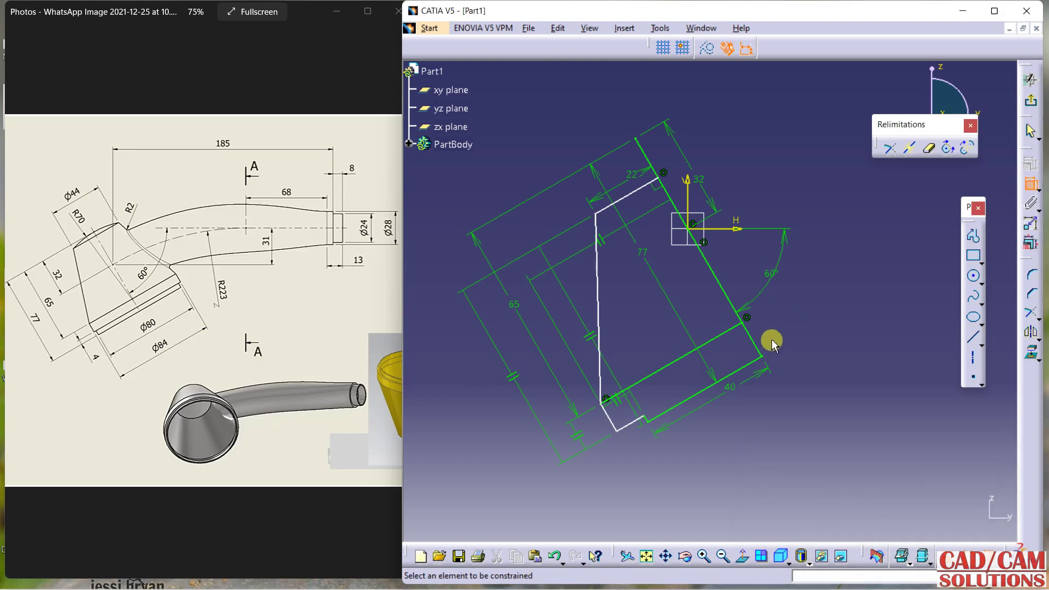
click(747, 327)
click(615, 418)
double_click(716, 467)
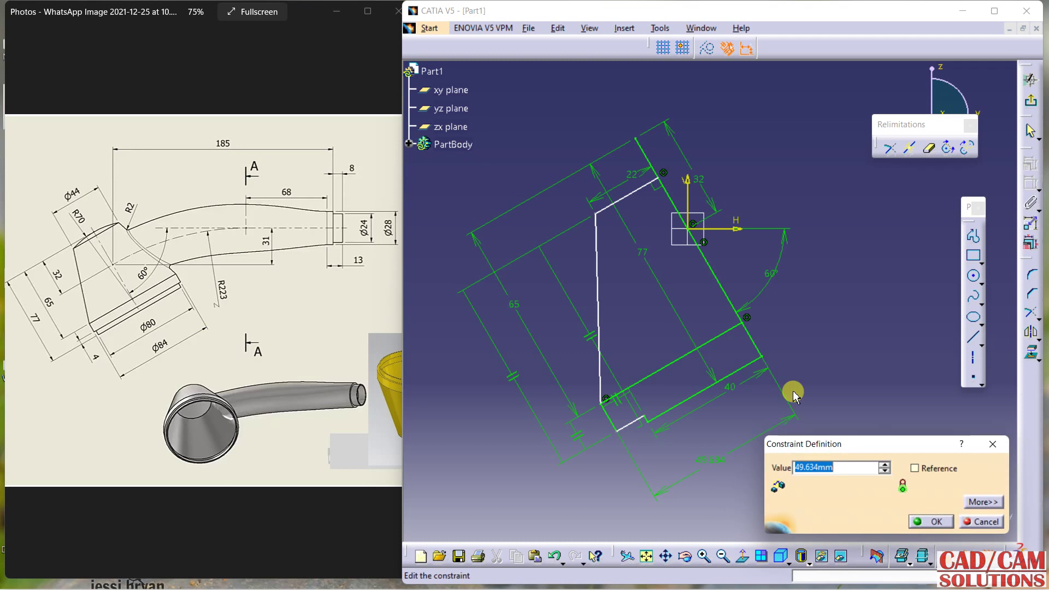
text(42)
key(Return)
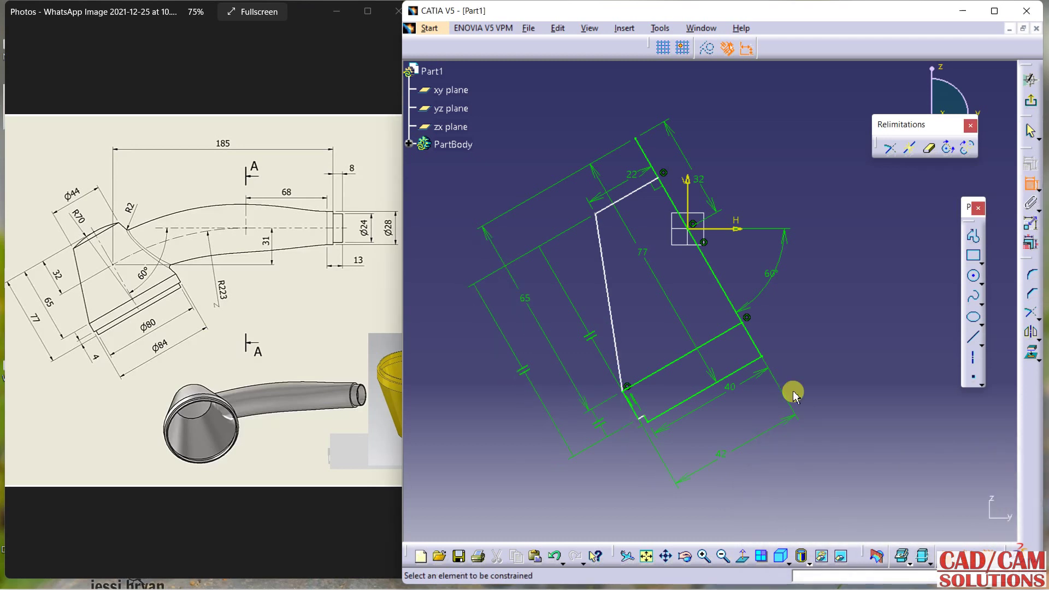
Dimension the short bottom step line to 4 mm.
mouse_move(658, 394)
middle_down()
mouse_move(605, 370)
mouse_move(619, 488)
middle_up()
click(606, 508)
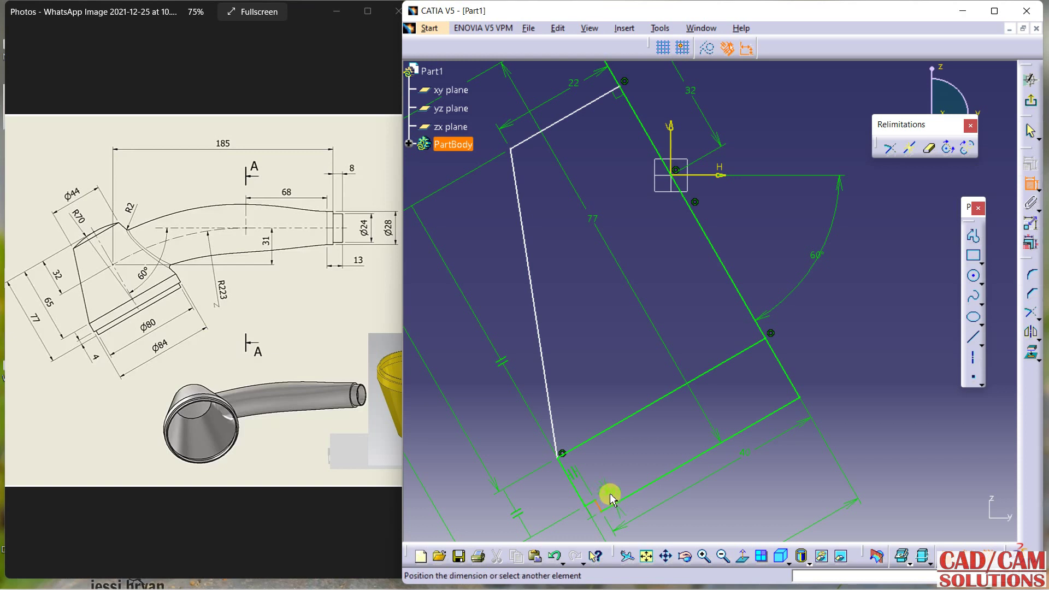
click(613, 494)
double_click(612, 491)
text(4)
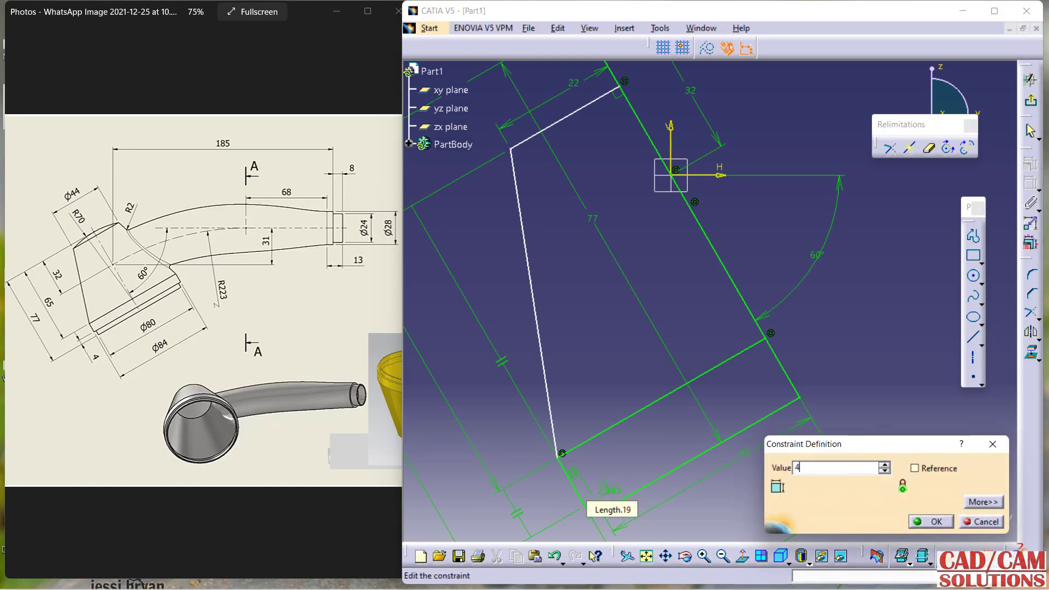
key(Return)
mouse_move(621, 288)
middle_down()
mouse_move(614, 281)
mouse_move(645, 336)
mouse_move(660, 328)
middle_up()
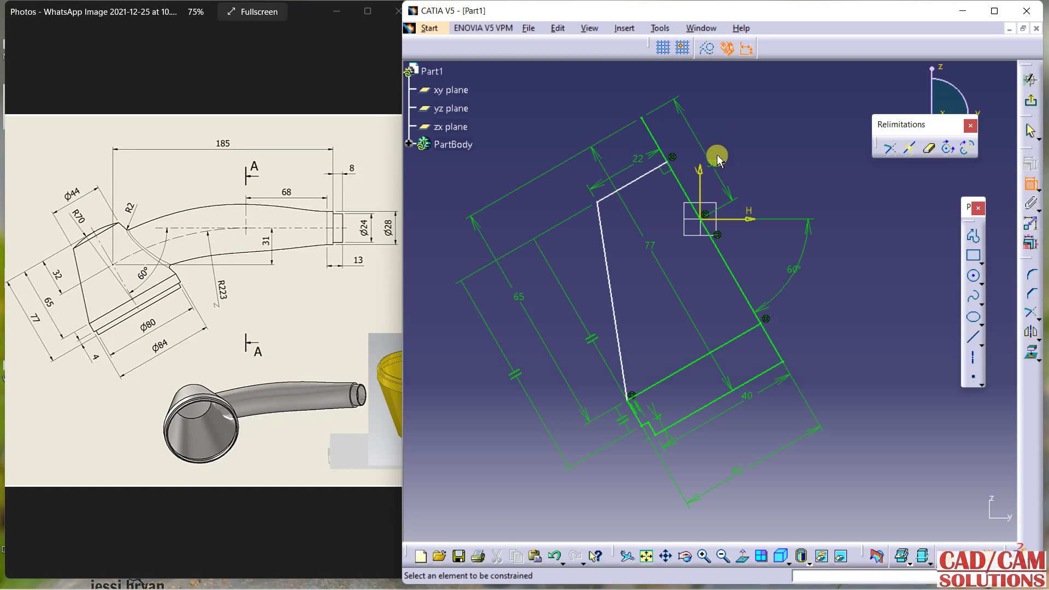
Mirror the profile's top line across the long axis.
click(981, 284)
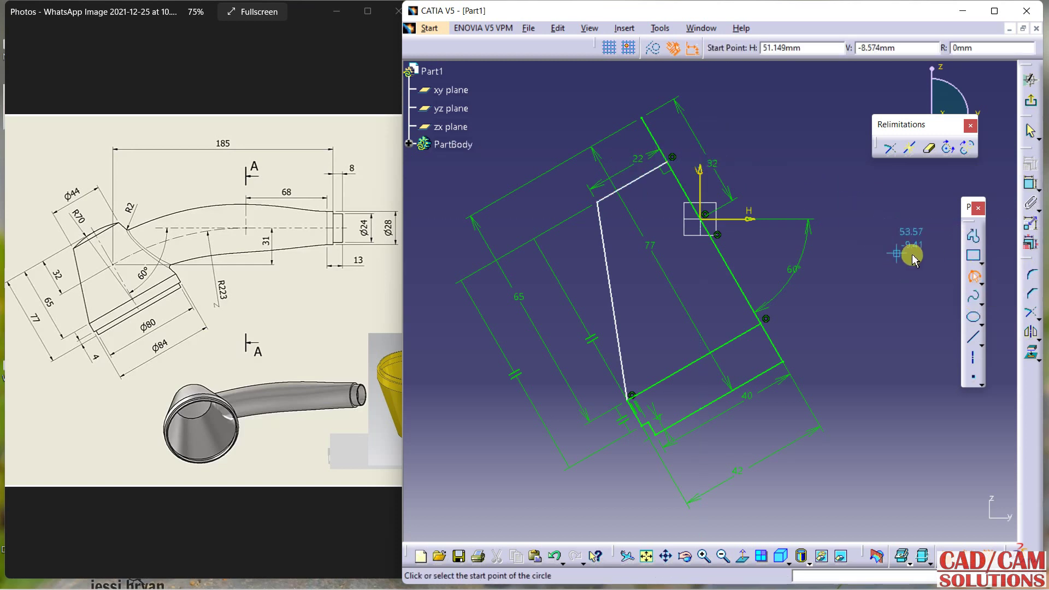
click(974, 276)
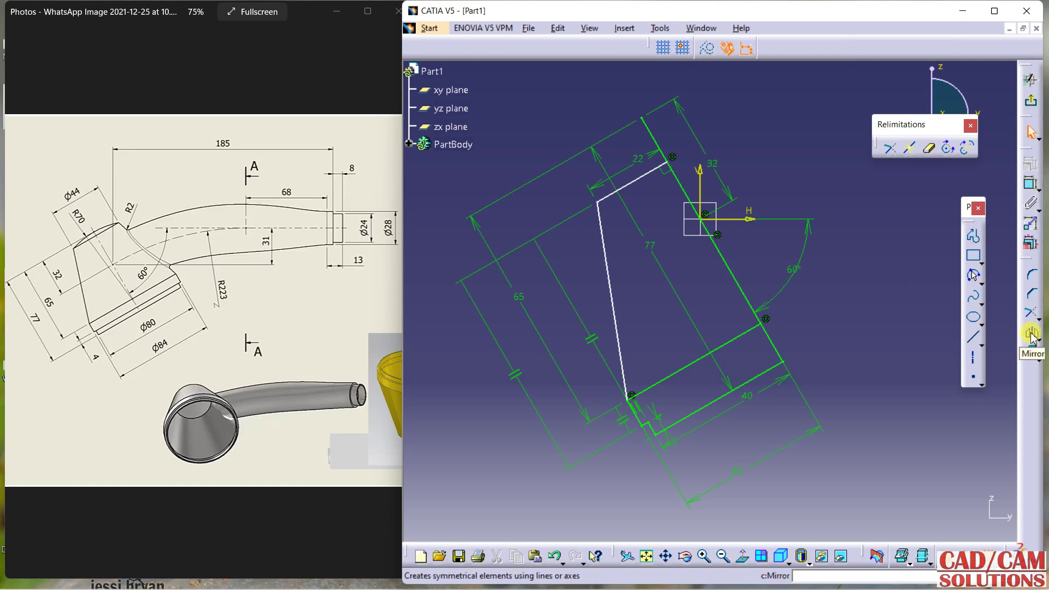
click(636, 178)
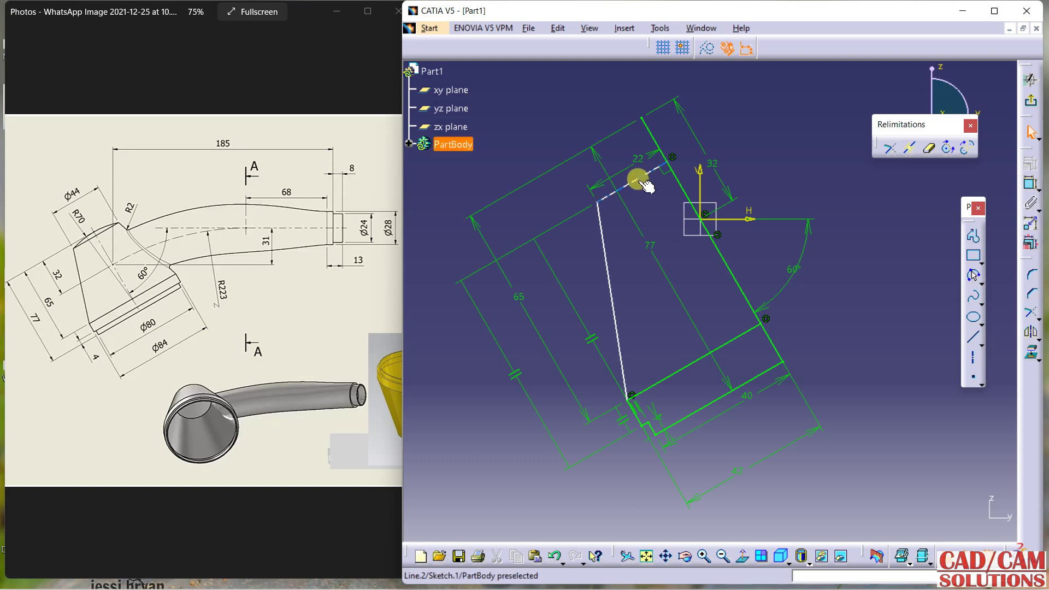
click(1017, 325)
click(674, 171)
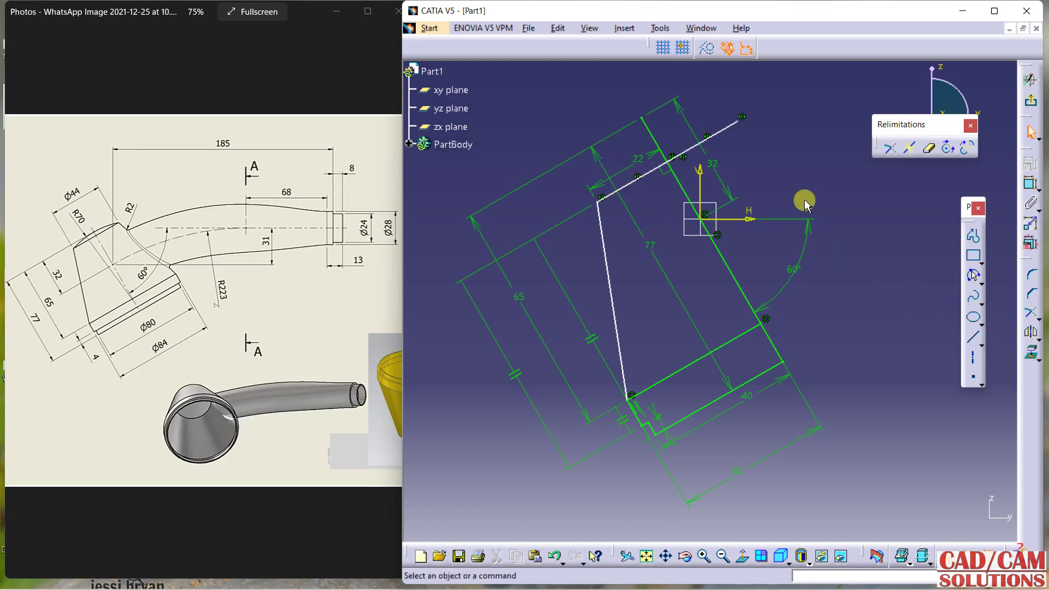
Draw a three-point arc joining the top vertex to the mirrored line's end.
click(971, 274)
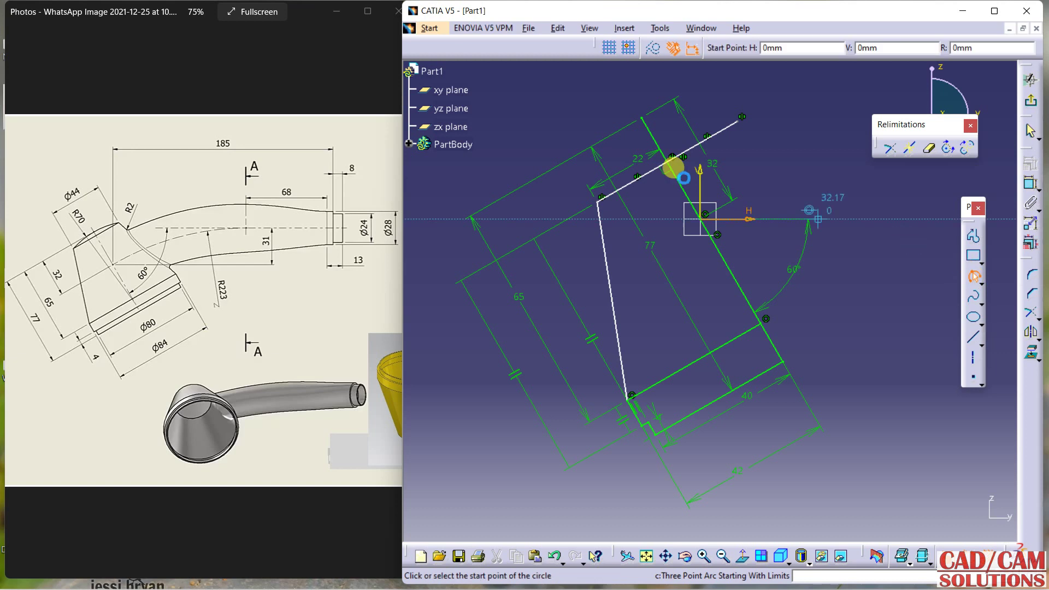
click(598, 200)
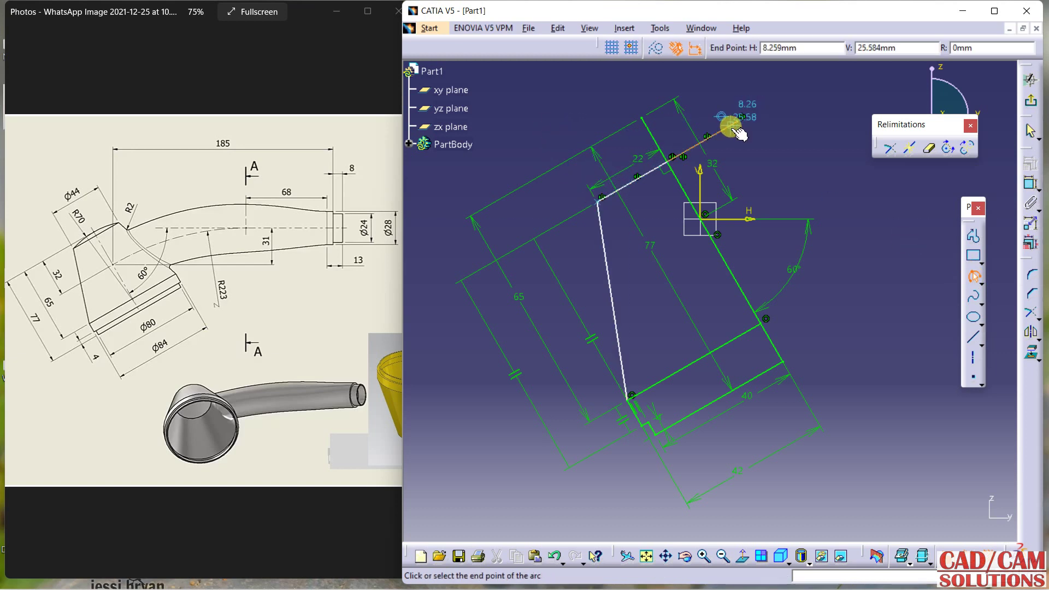
click(738, 121)
click(643, 114)
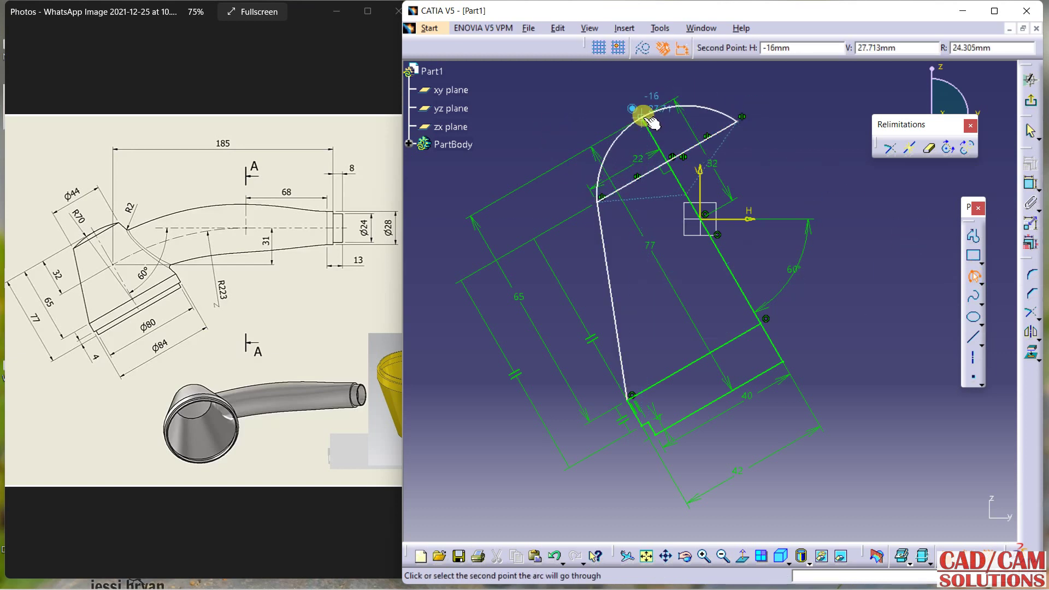
click(781, 147)
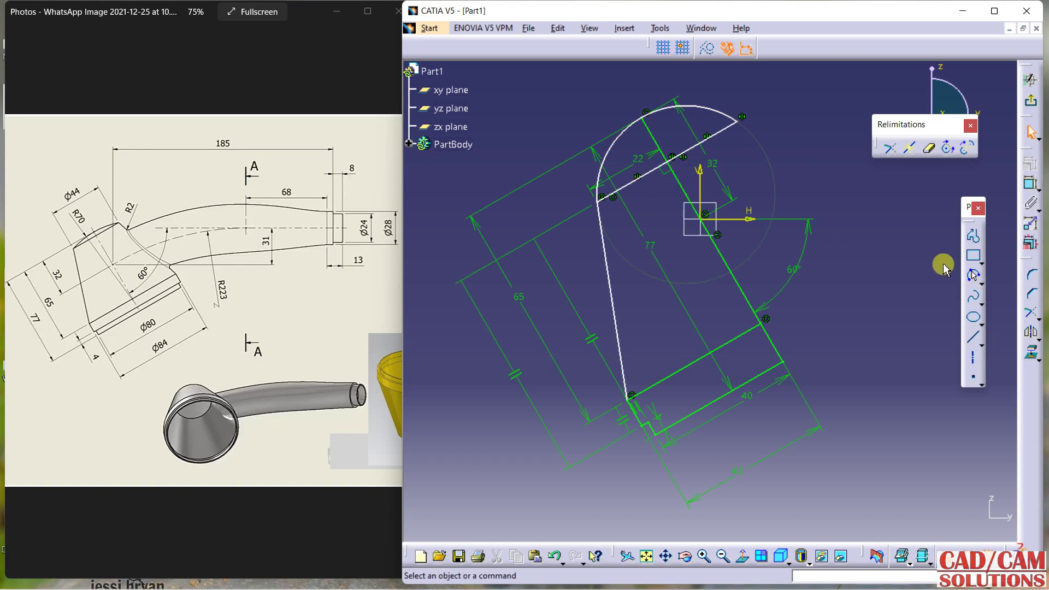
Give the top arc a 70 mm radius dimension.
click(1031, 183)
click(704, 113)
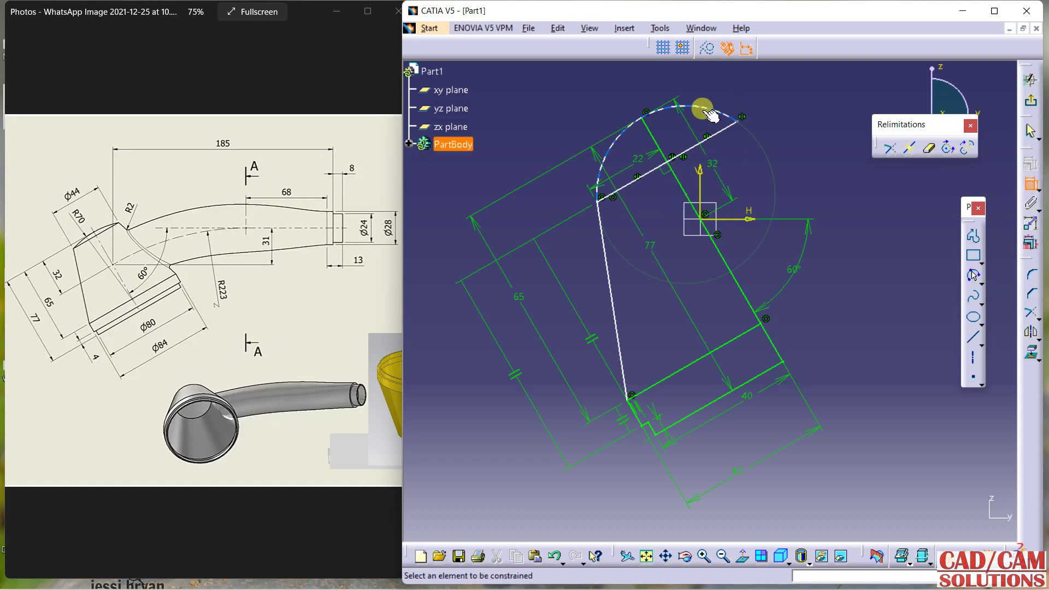
click(705, 121)
double_click(703, 114)
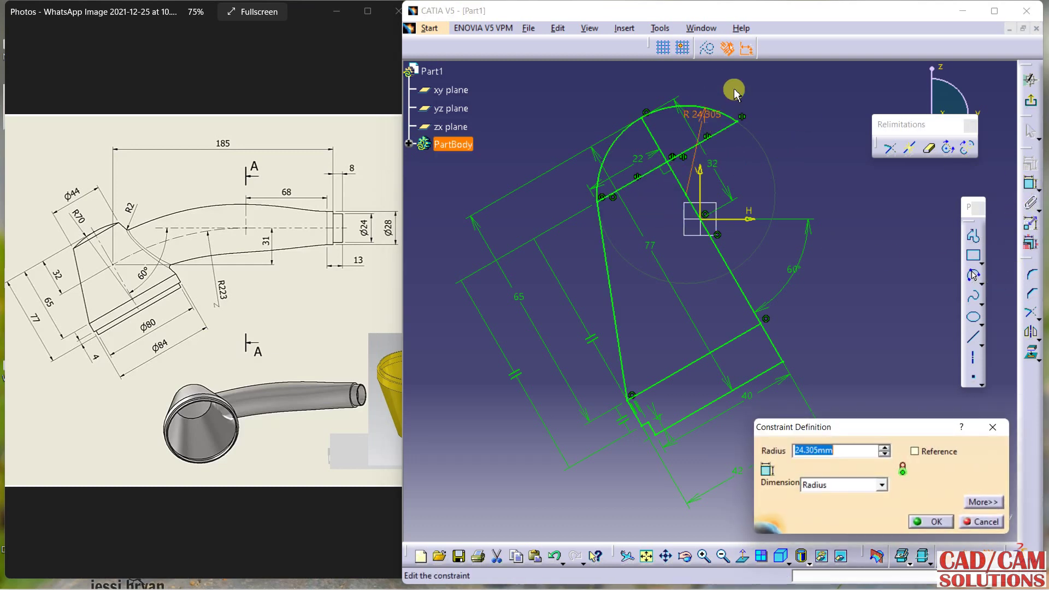
text(7)
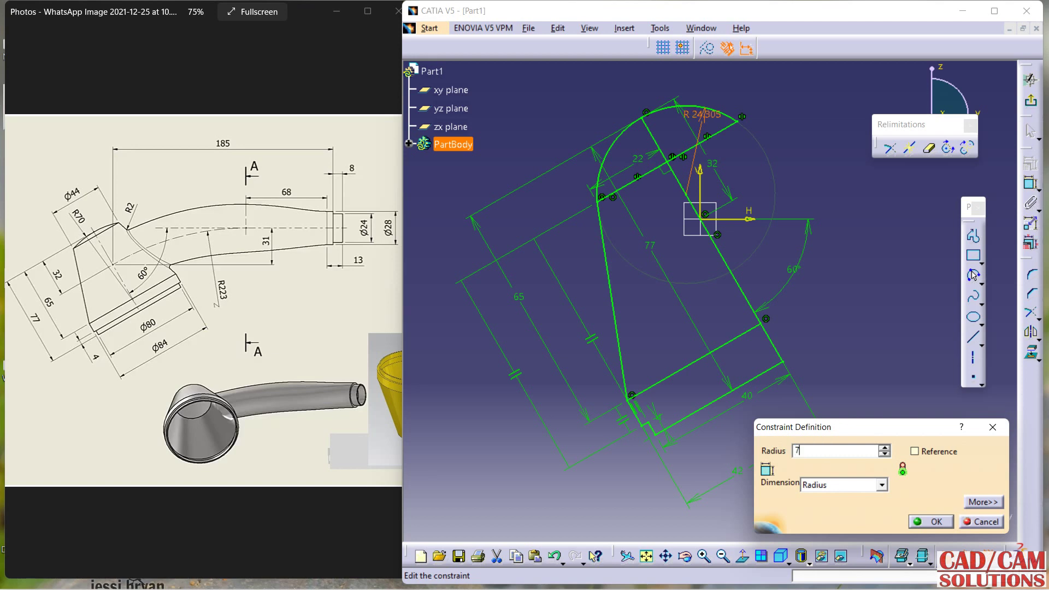
text(0)
key(Return)
Convert the bottom line and the short line beside the top arc to construction geometry.
mouse_move(640, 239)
middle_down()
mouse_move(644, 227)
mouse_move(614, 227)
middle_up()
middle_drag(808, 268, 767, 261)
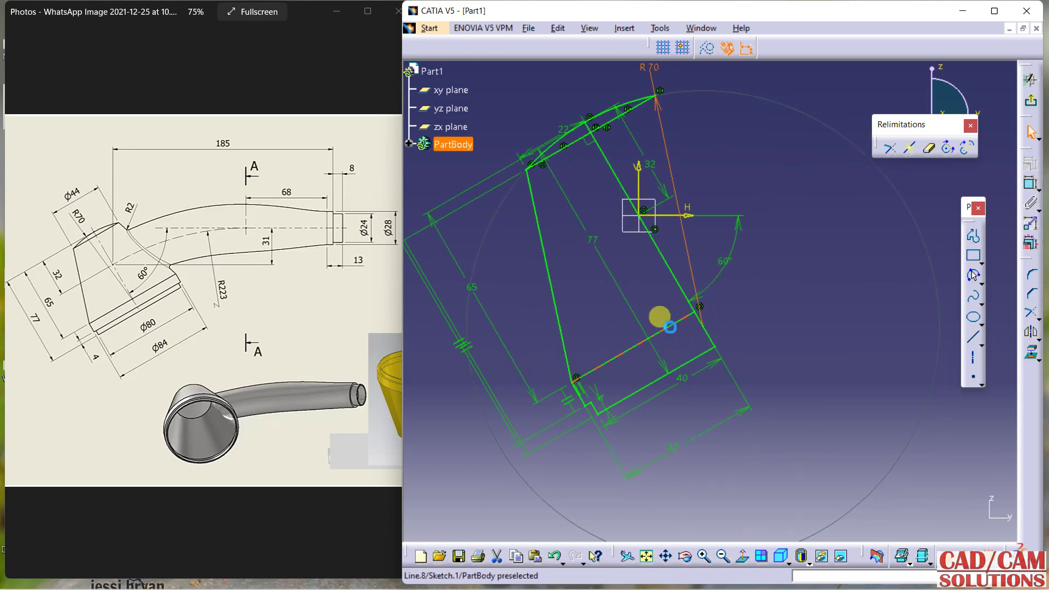
right_click(670, 327)
mouse_move(755, 533)
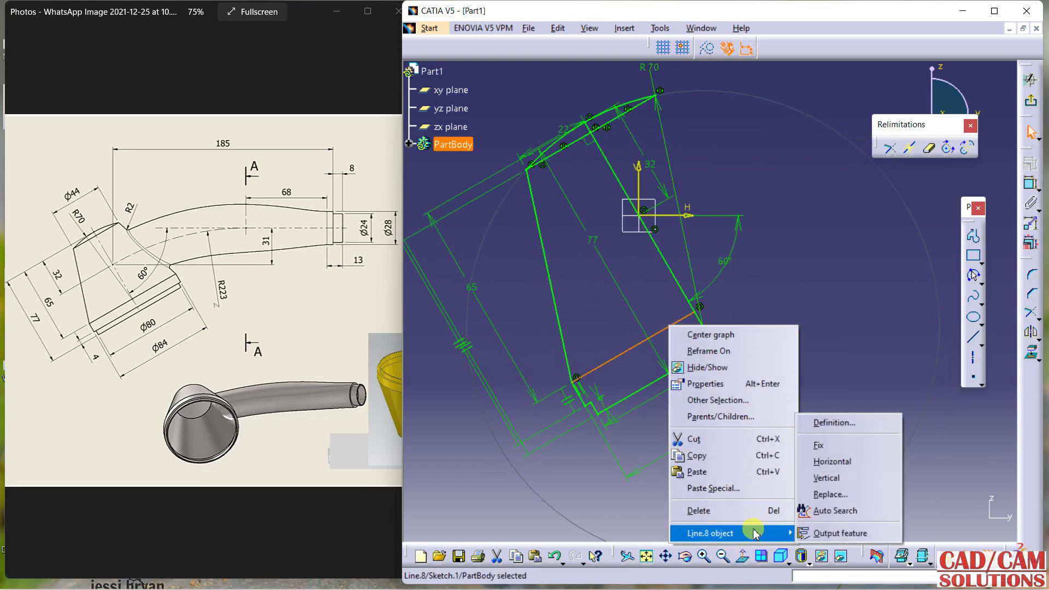
click(705, 51)
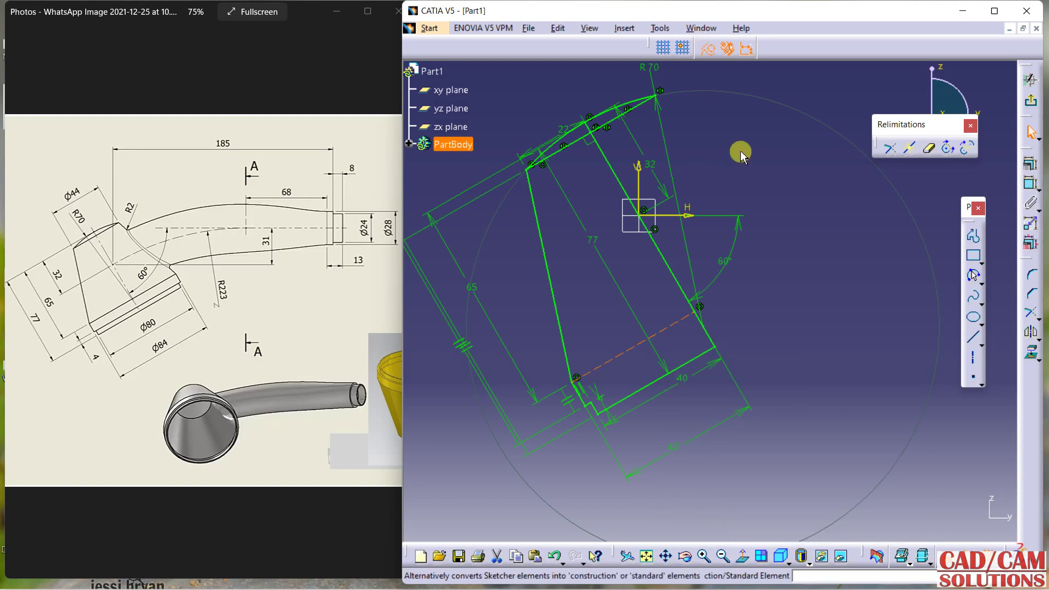
click(569, 141)
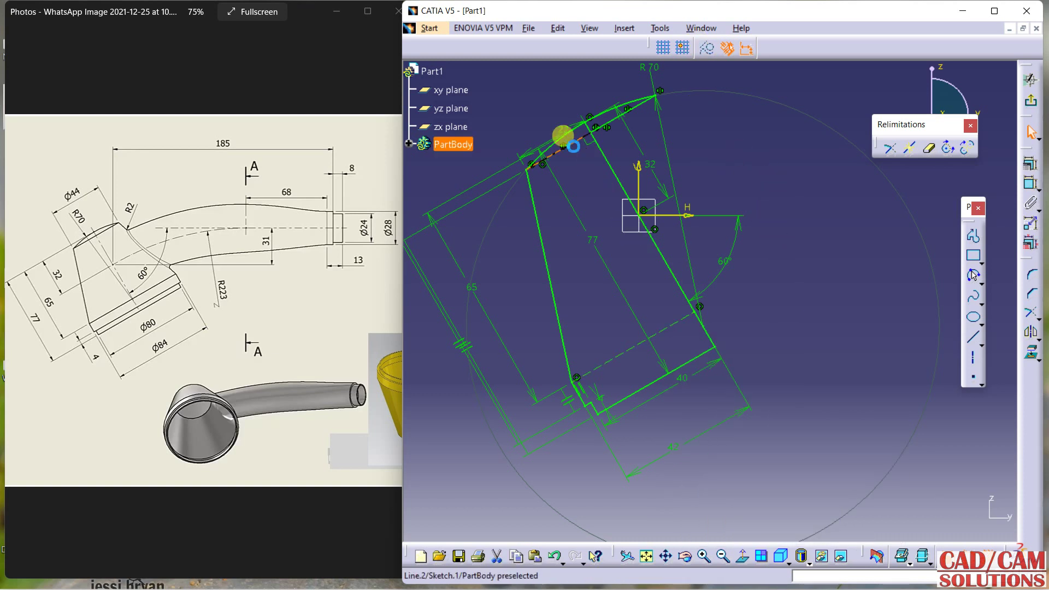
click(706, 50)
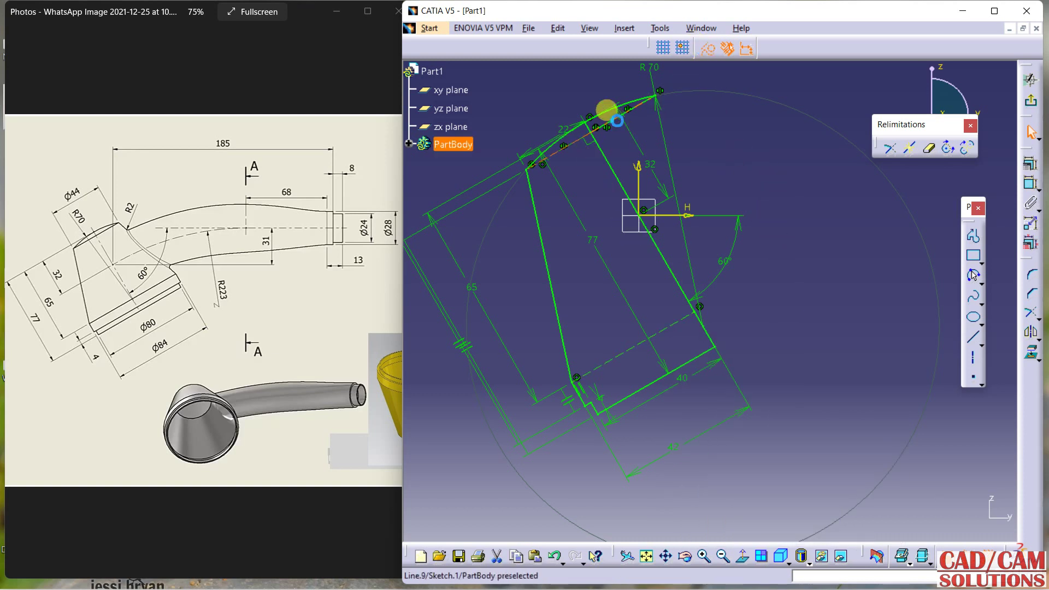
click(722, 148)
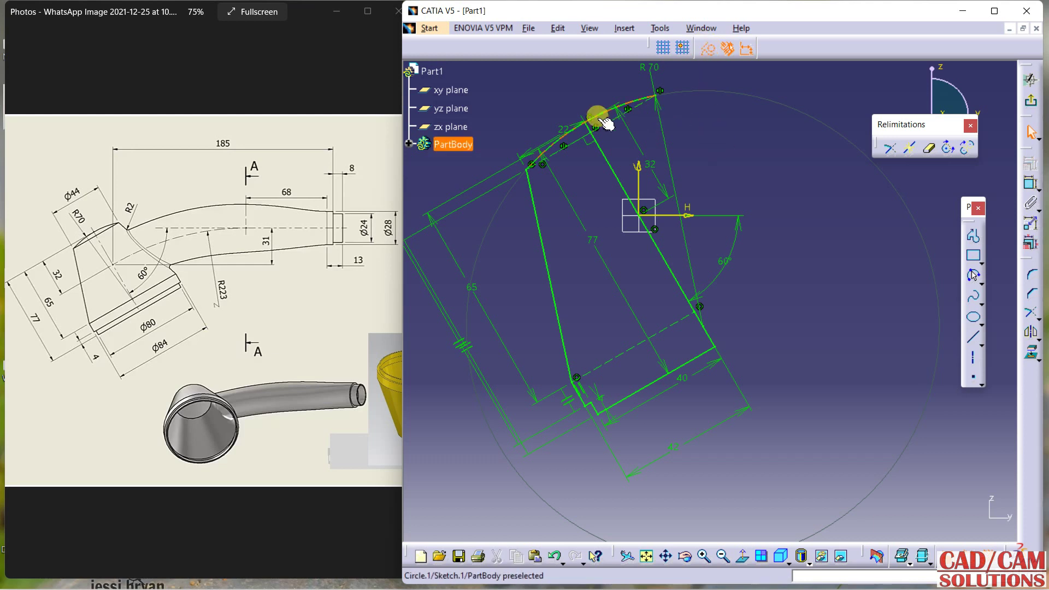
Quick Trim the leftover arc segment at the top of the profile.
click(1036, 319)
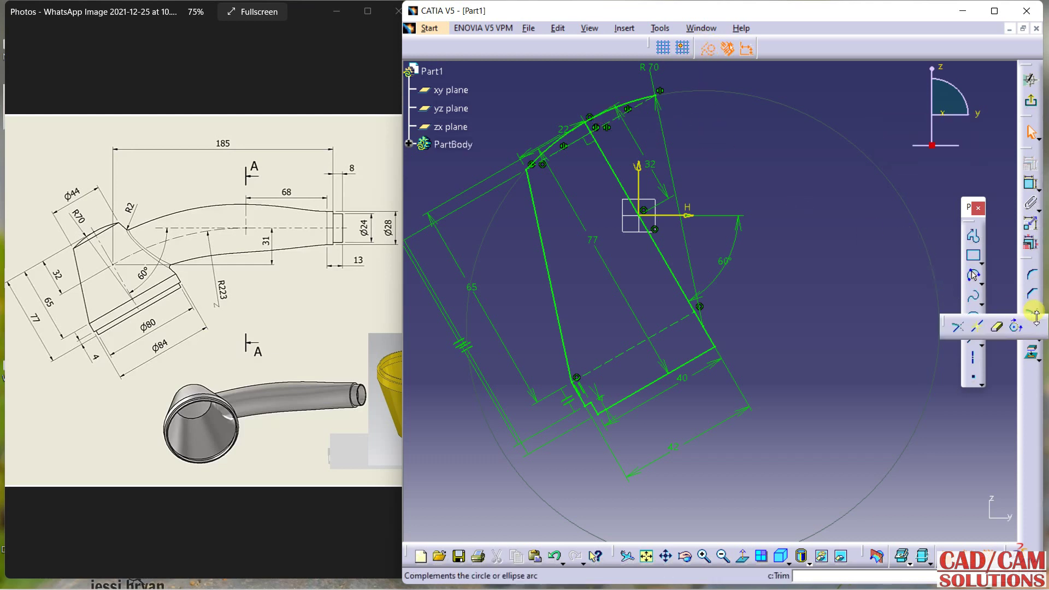
click(999, 327)
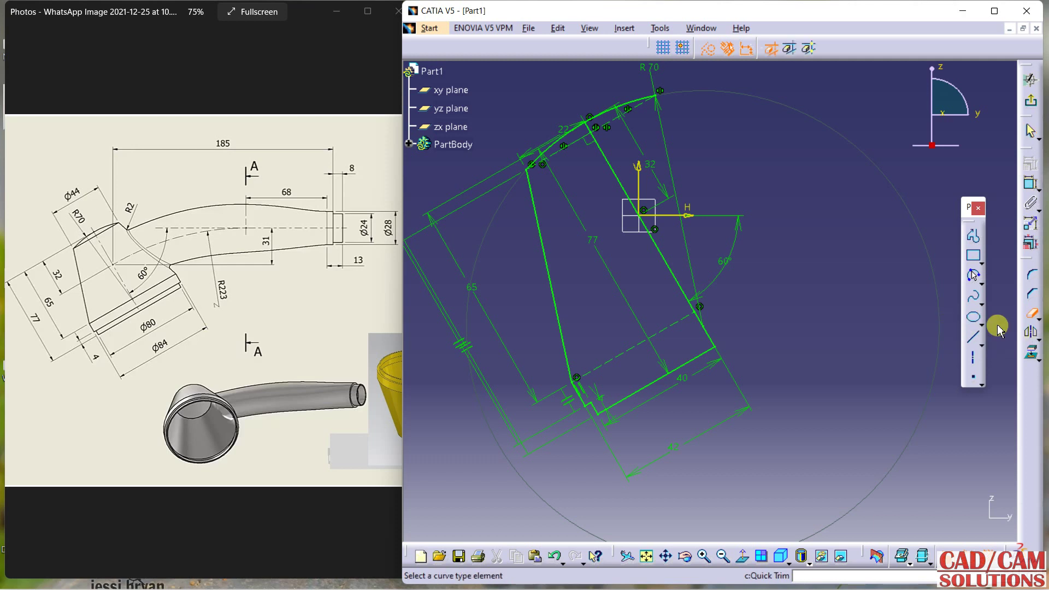
click(621, 108)
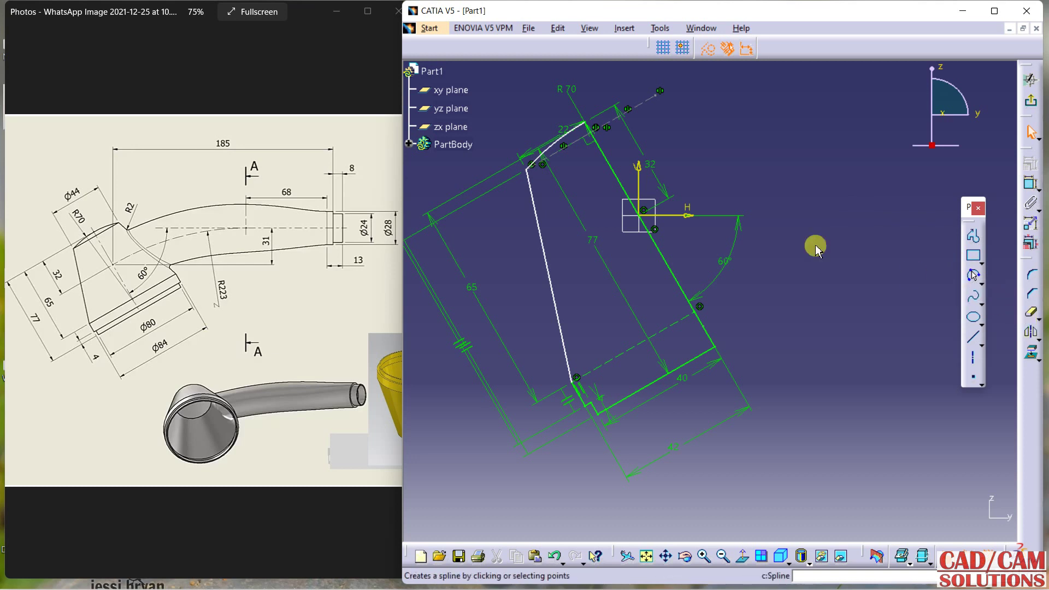
drag(572, 143, 565, 157)
Make the stray point coincident with the right slanted line and exit the sketch.
click(626, 209)
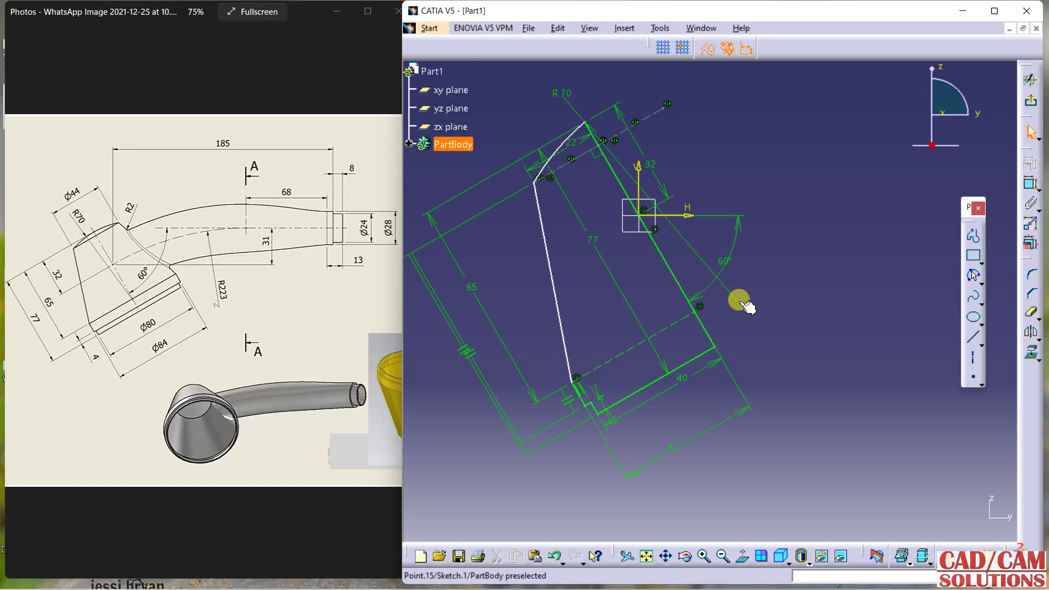
click(714, 336)
click(976, 237)
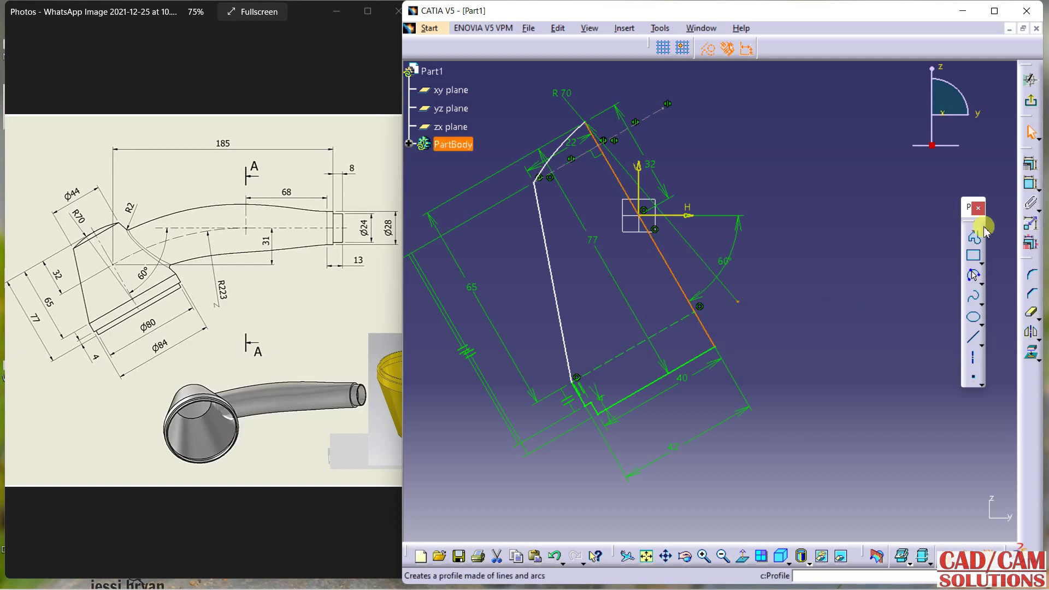
click(1030, 164)
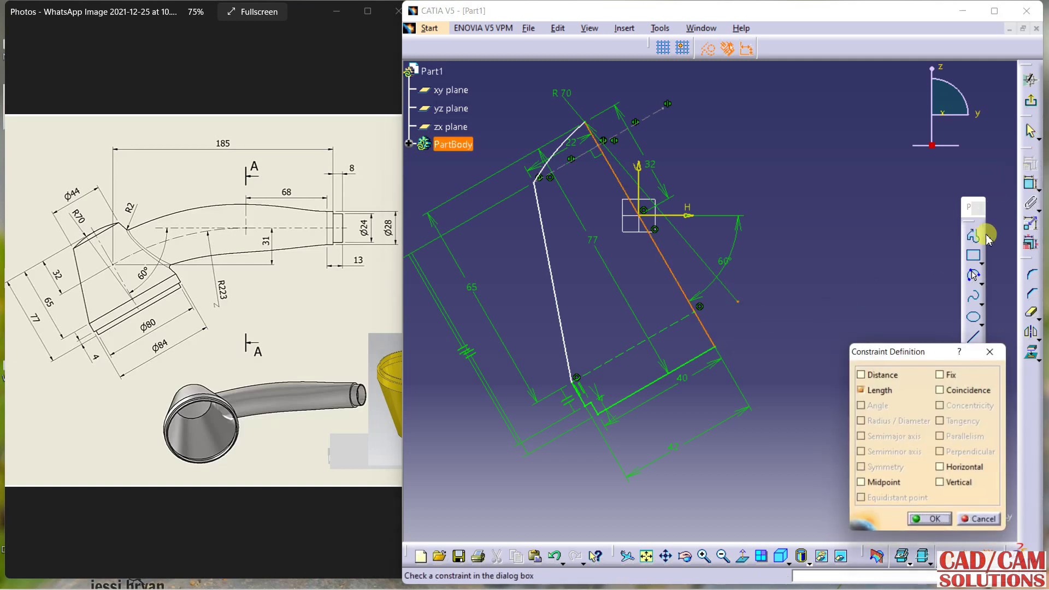
click(979, 391)
click(932, 522)
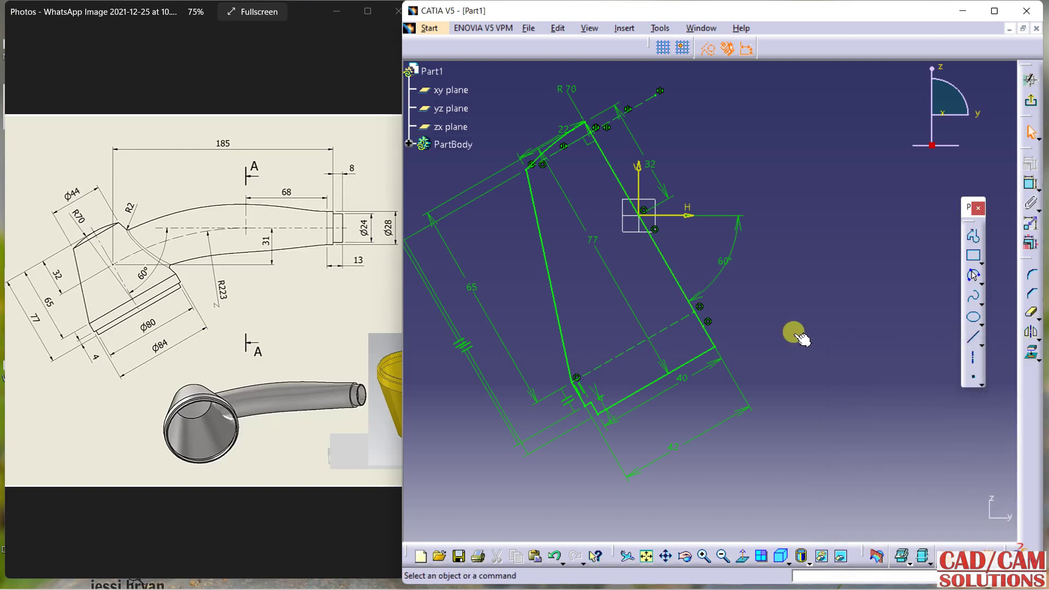
click(1031, 100)
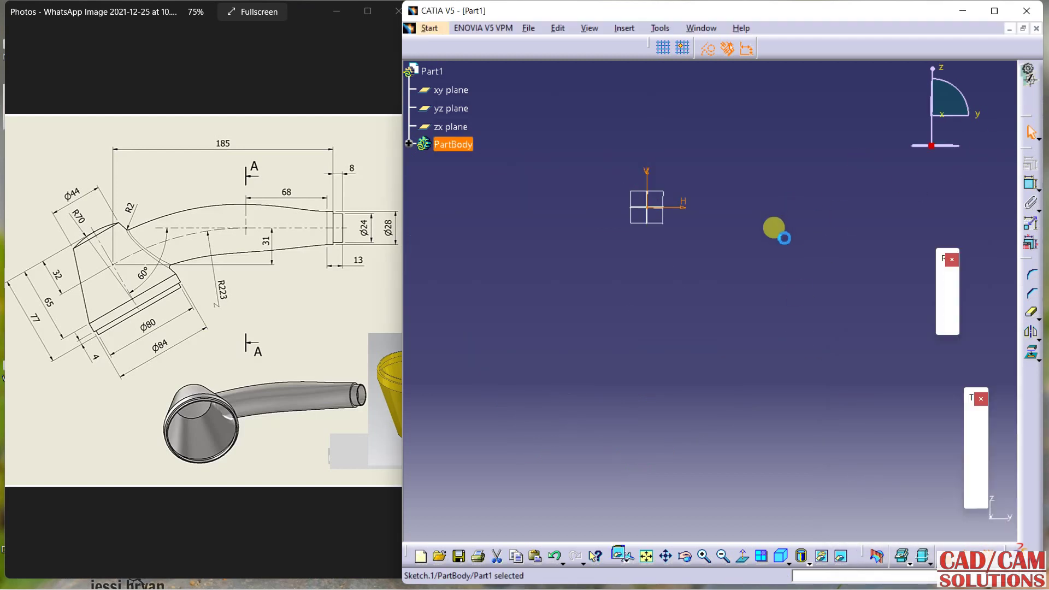
Revolve Sketch.1 a full 360° about its long edge to create Shaft.1.
click(1023, 192)
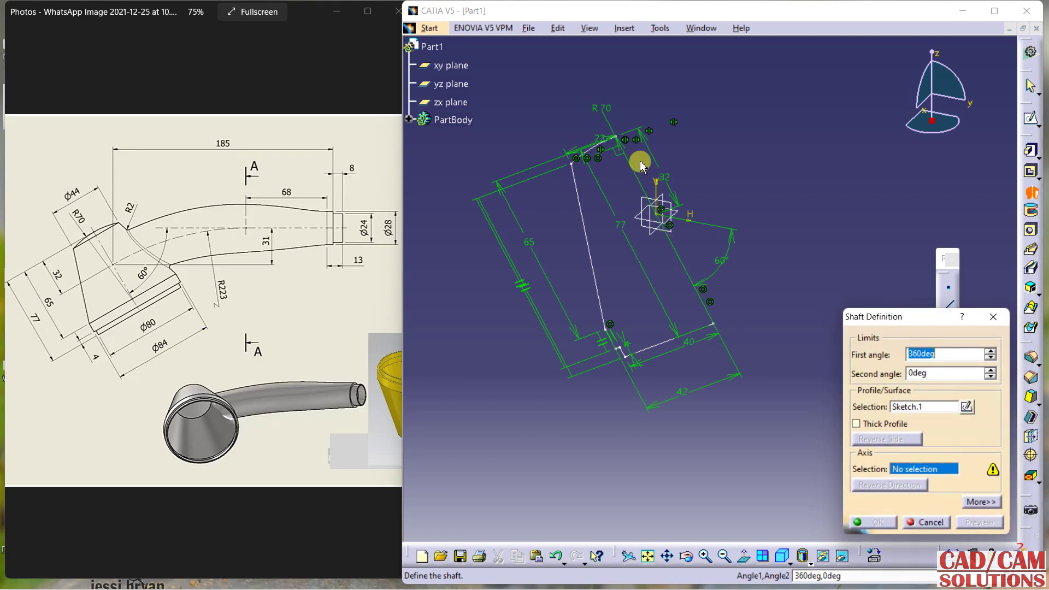
middle_drag(689, 289, 648, 199)
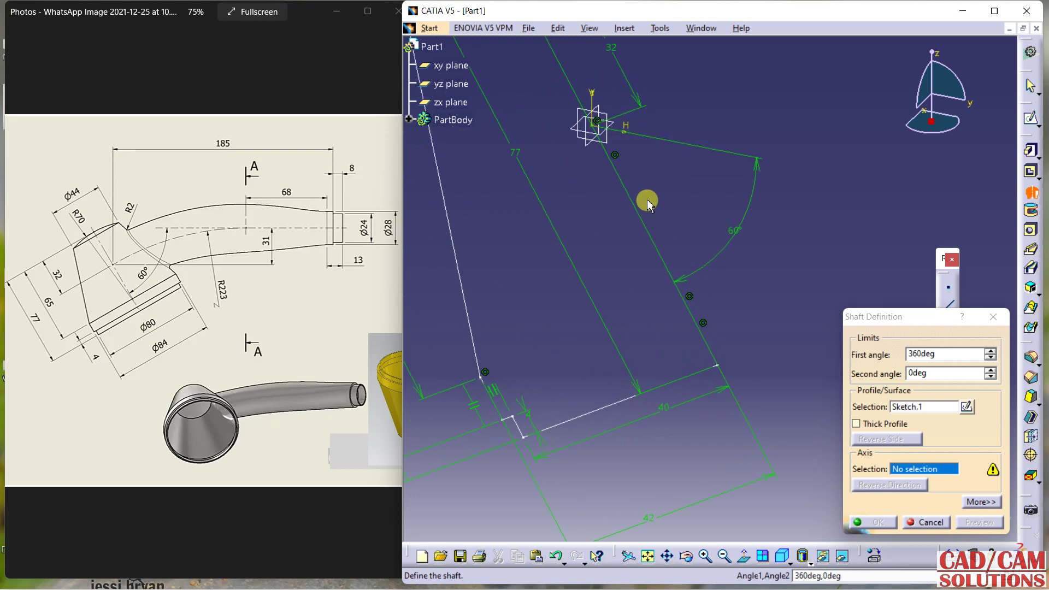
click(712, 356)
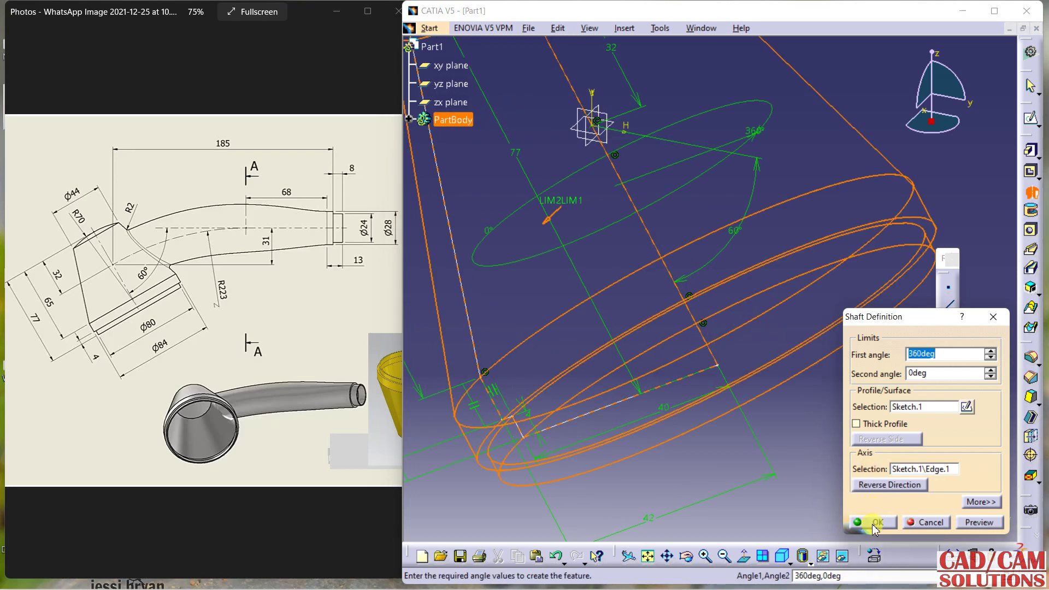
click(873, 524)
middle_drag(673, 172, 739, 426)
click(747, 392)
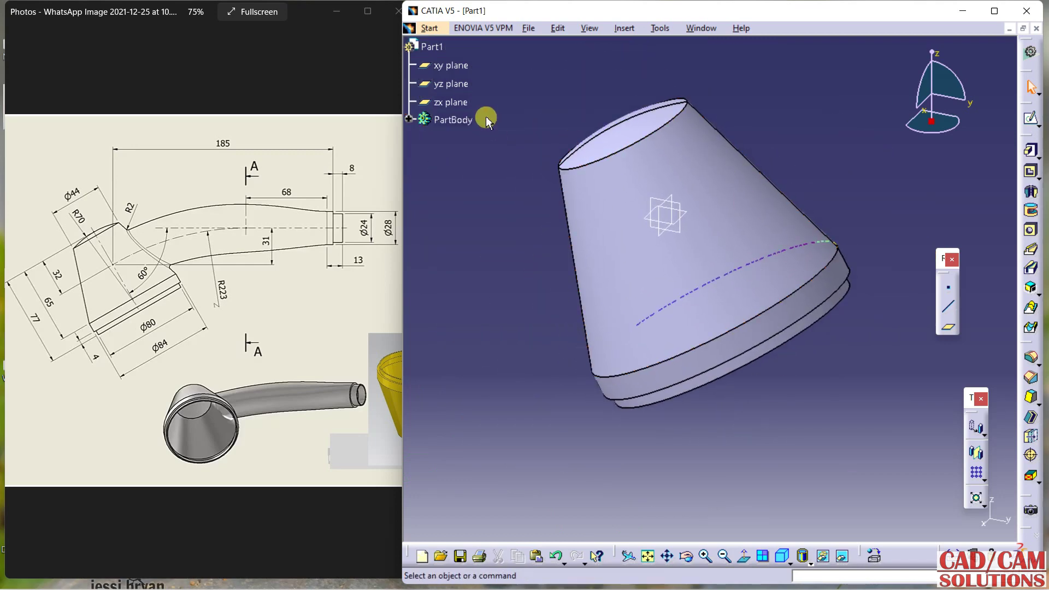
Expand PartBody in the tree and show Sketch.1 again.
middle_drag(759, 142, 587, 323)
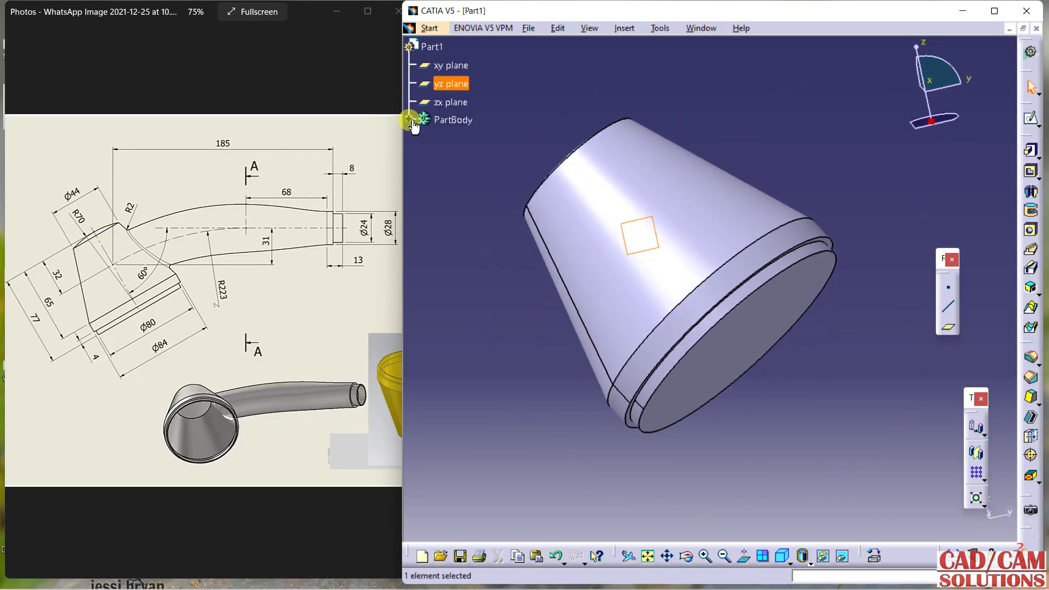
click(409, 119)
right_click(464, 157)
click(492, 199)
Open a new sketch, Sketch.2, on the yz plane.
mouse_move(484, 272)
middle_down()
mouse_move(487, 326)
mouse_move(668, 117)
mouse_move(694, 174)
middle_up()
click(637, 228)
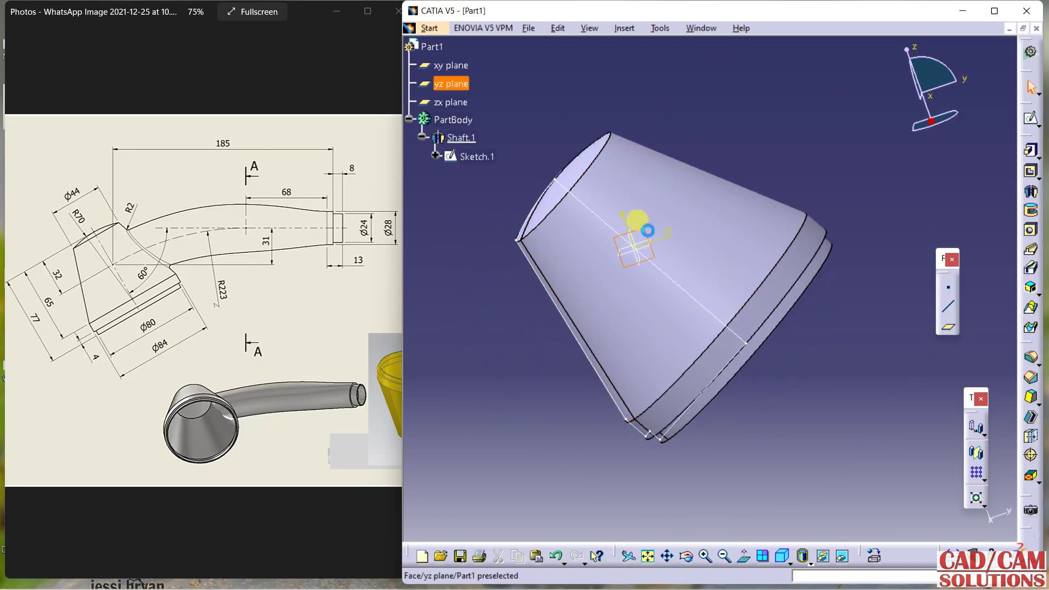
click(1027, 124)
Draw the guide curve as a straight line to the left, ending in a tangent arc at the origin.
mouse_move(797, 176)
middle_down()
mouse_move(686, 207)
mouse_move(678, 223)
mouse_move(693, 227)
mouse_move(654, 254)
middle_up()
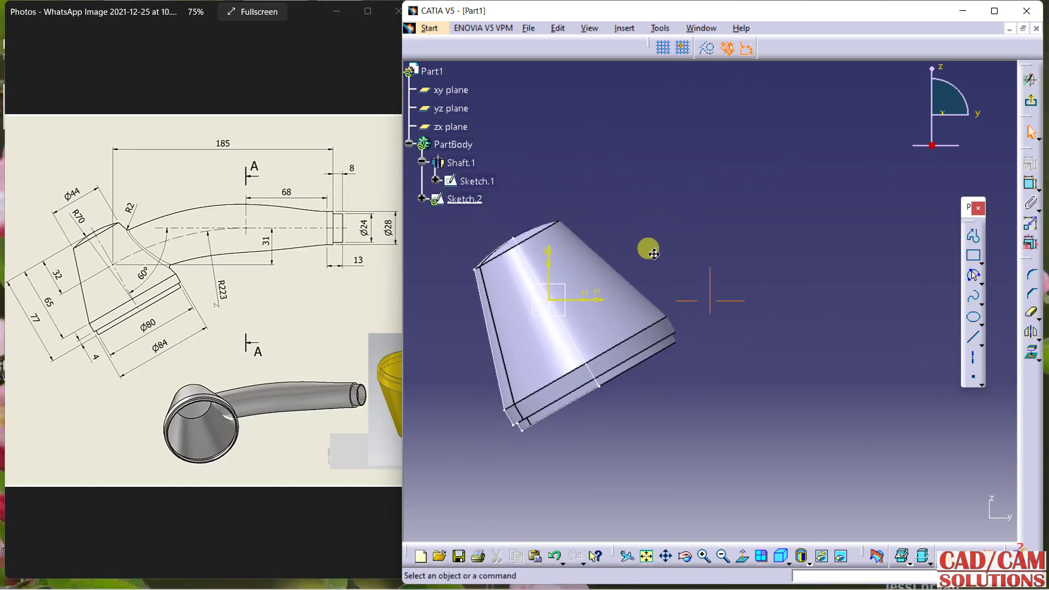
click(971, 238)
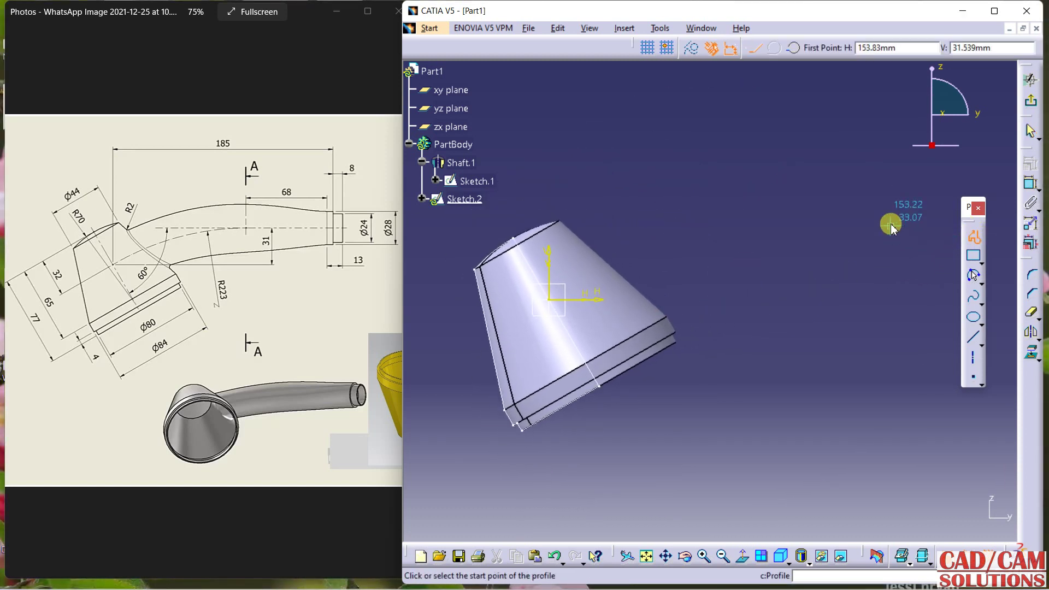
click(928, 199)
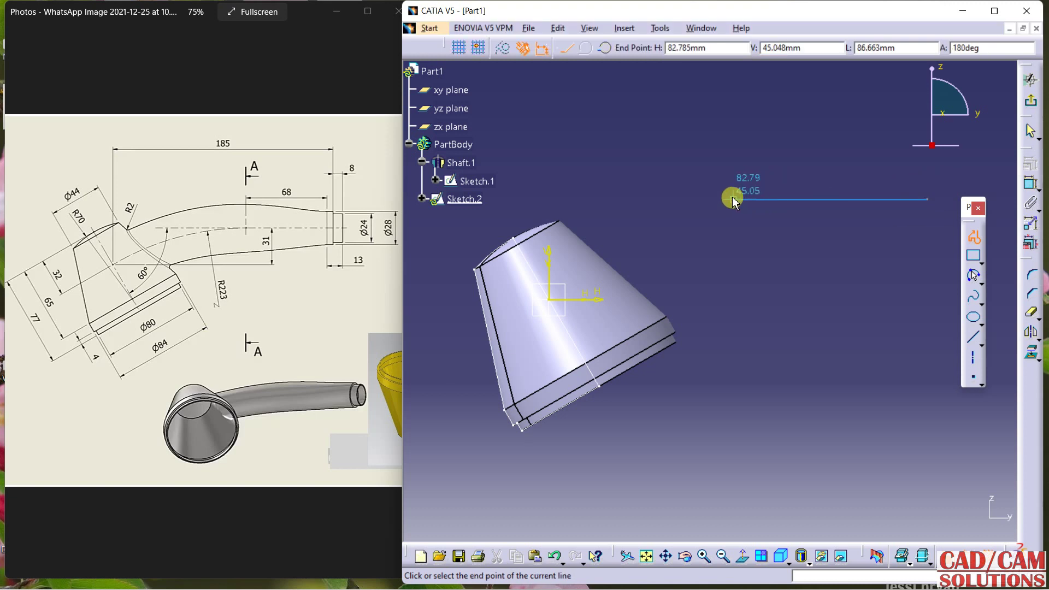
click(733, 200)
click(586, 48)
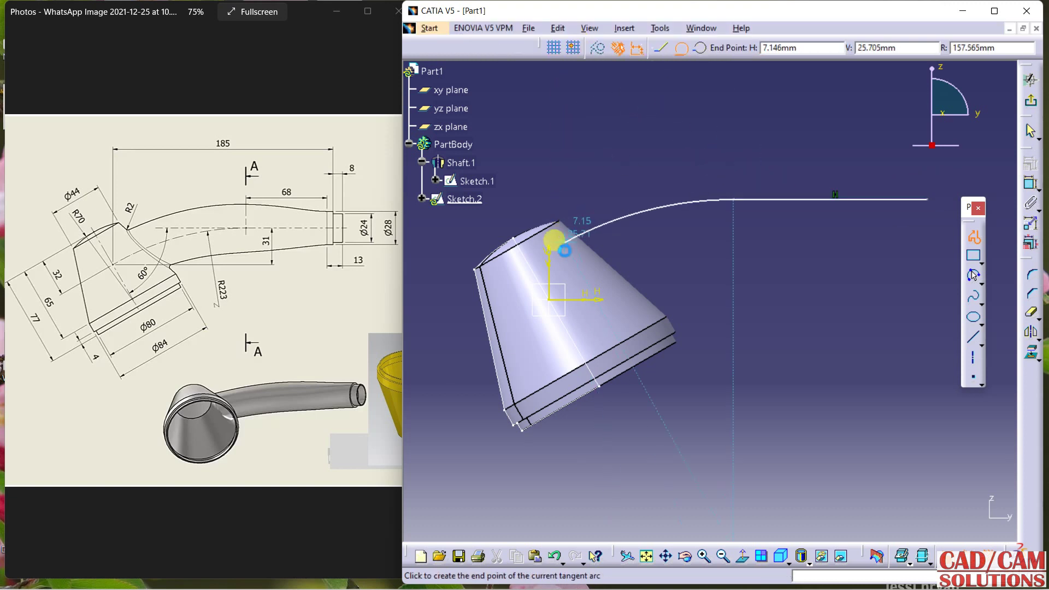
click(555, 304)
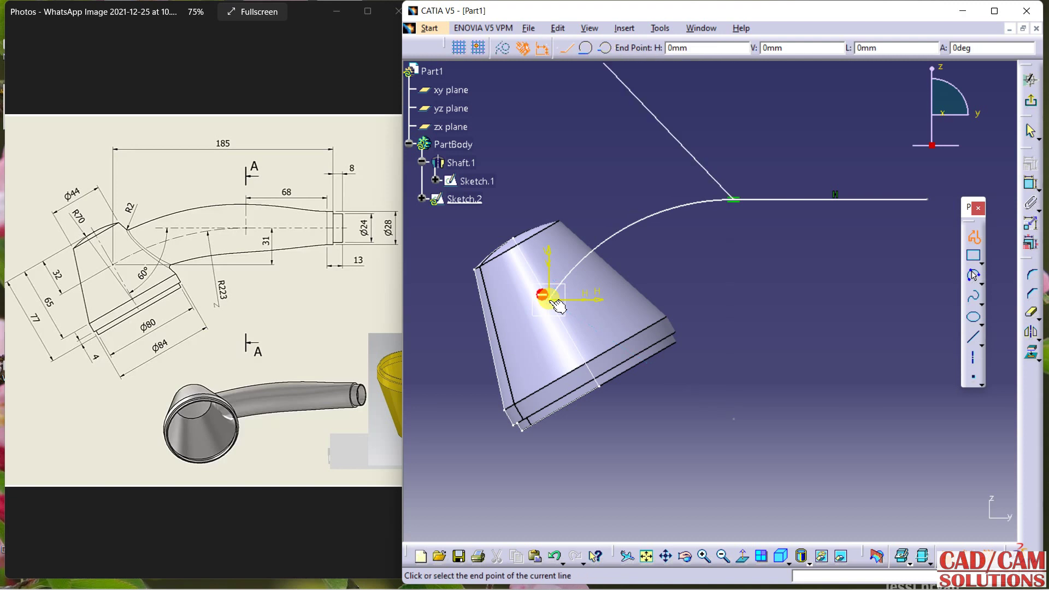
click(963, 239)
click(872, 242)
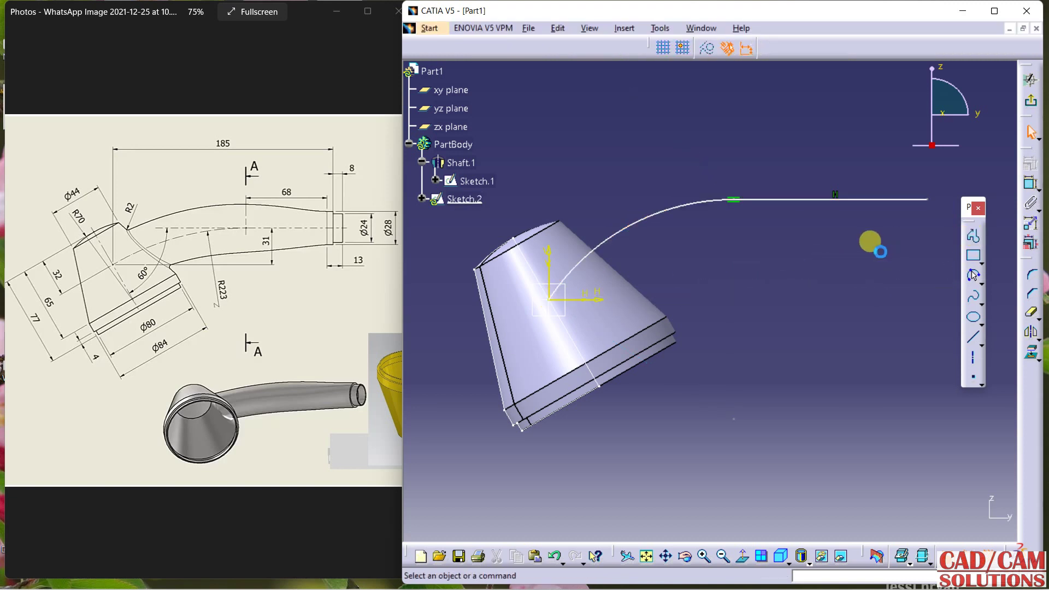
Dimension the guide curve's arc to a radius of 223.
click(1030, 183)
click(653, 224)
click(663, 253)
double_click(672, 257)
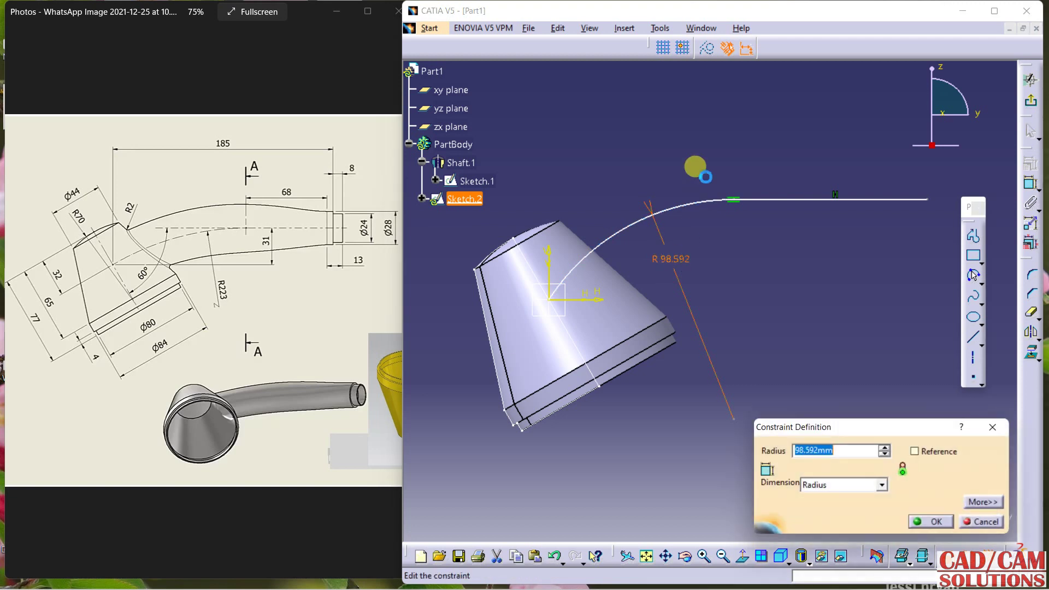
key(Return)
click(706, 178)
middle_drag(705, 177, 779, 276)
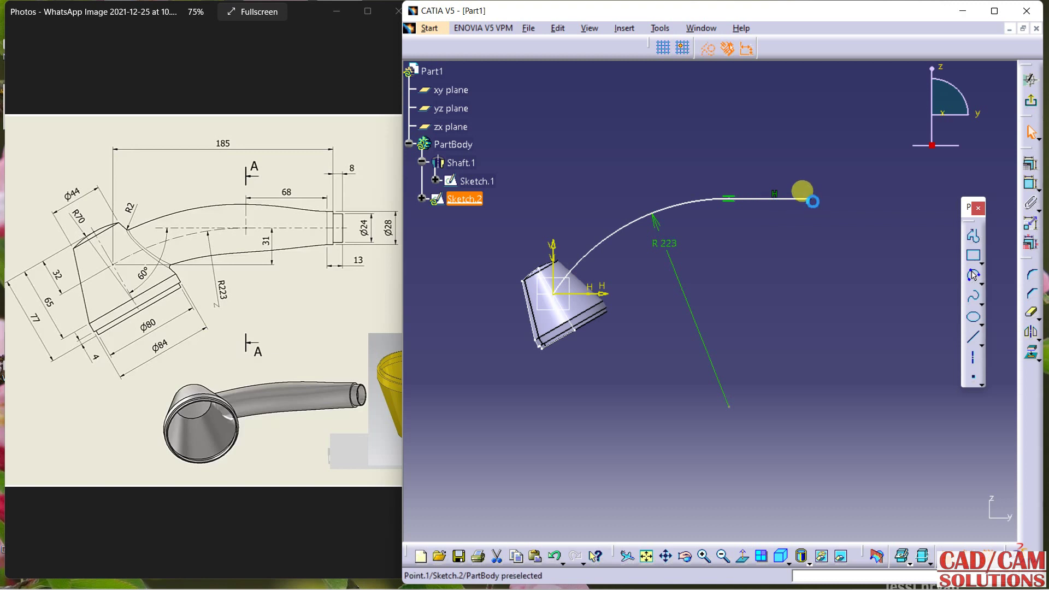
click(549, 244)
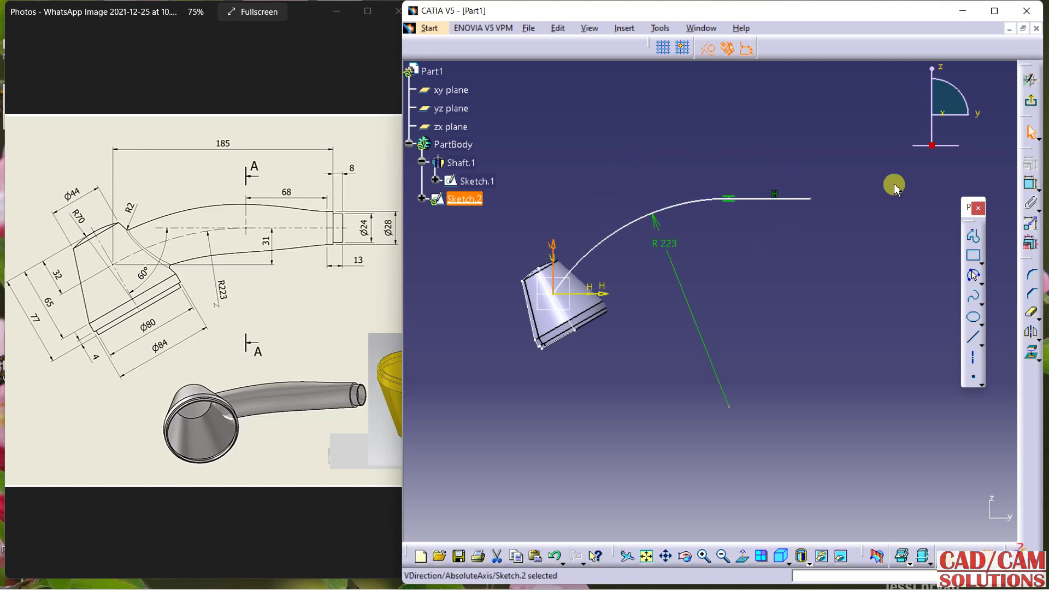
Dimension the overall horizontal span from the funnel axis as 185.
click(1031, 184)
click(821, 199)
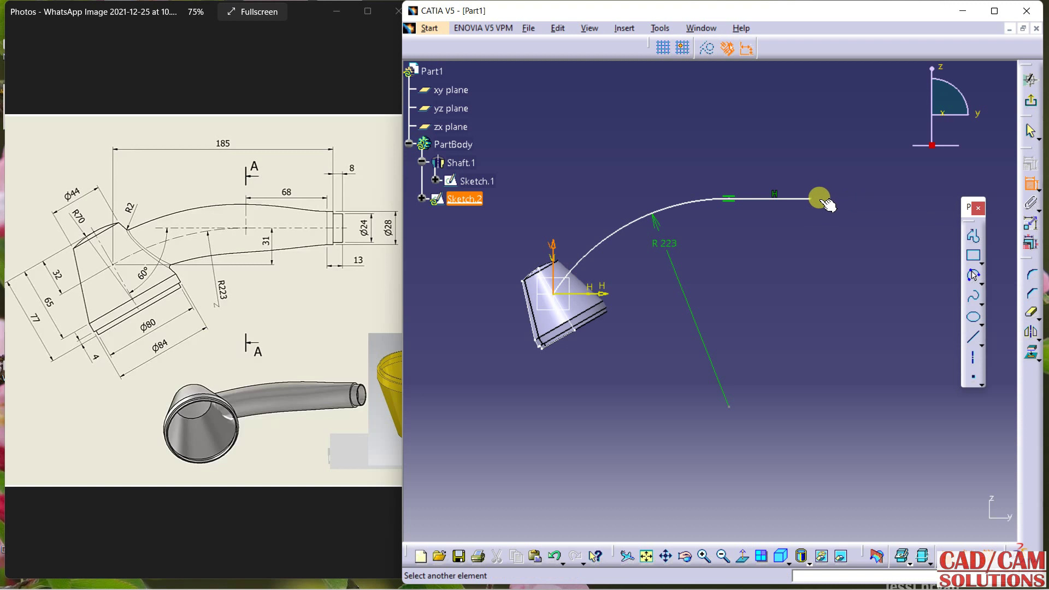
click(694, 159)
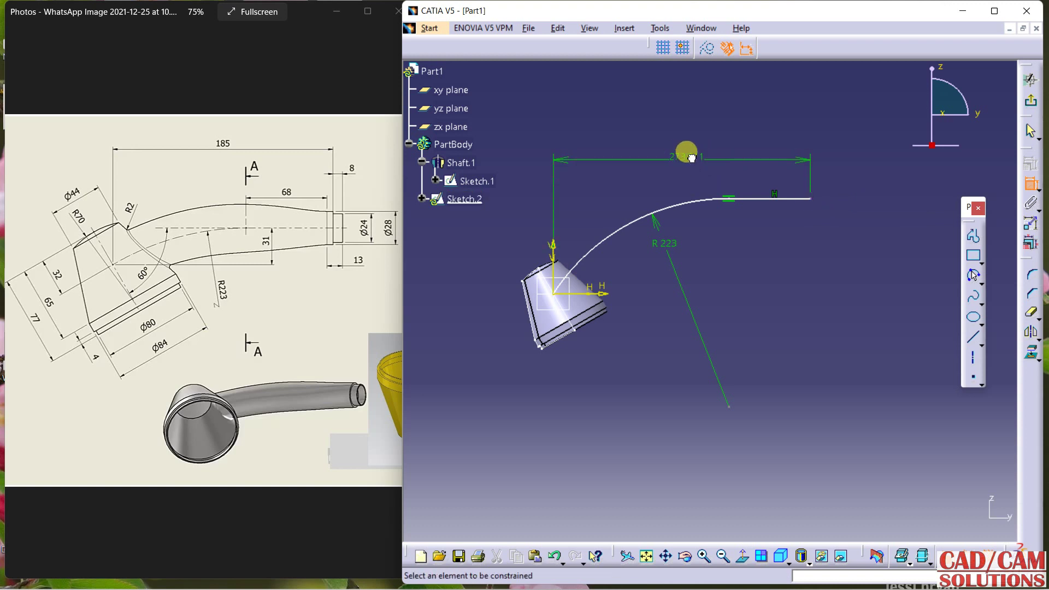
double_click(689, 155)
key(Return)
click(703, 131)
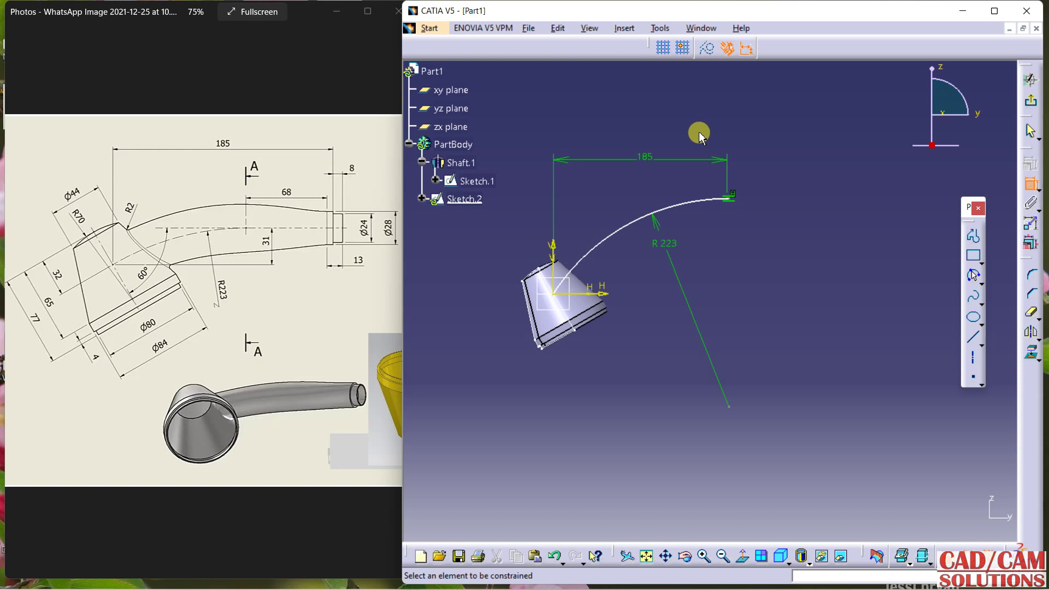
click(1025, 186)
drag(668, 217, 609, 253)
click(723, 304)
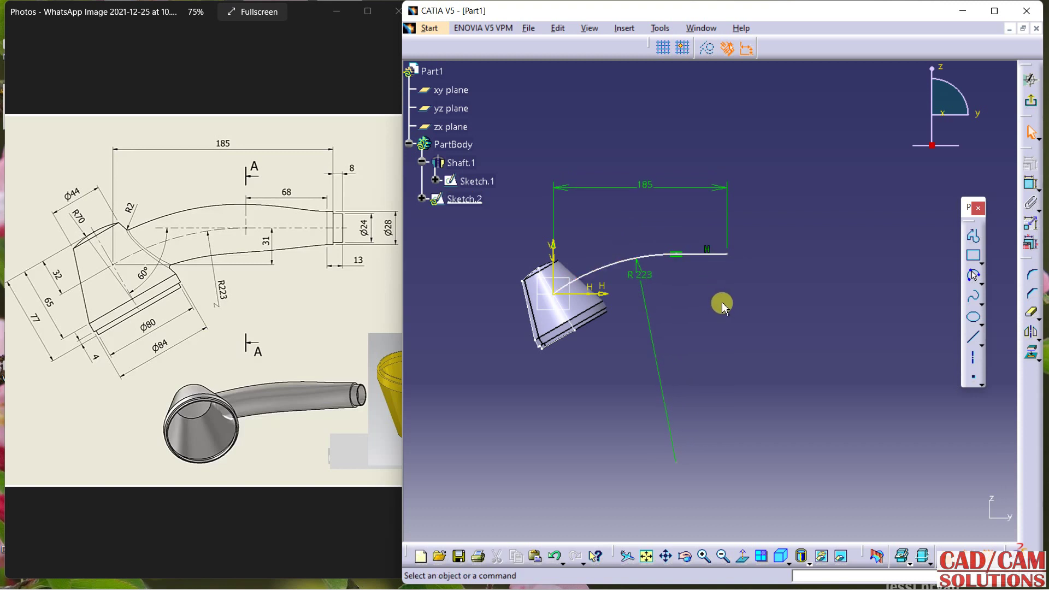
Set the straight end line's length to 68 and change the overall span to 180.
click(702, 257)
click(705, 234)
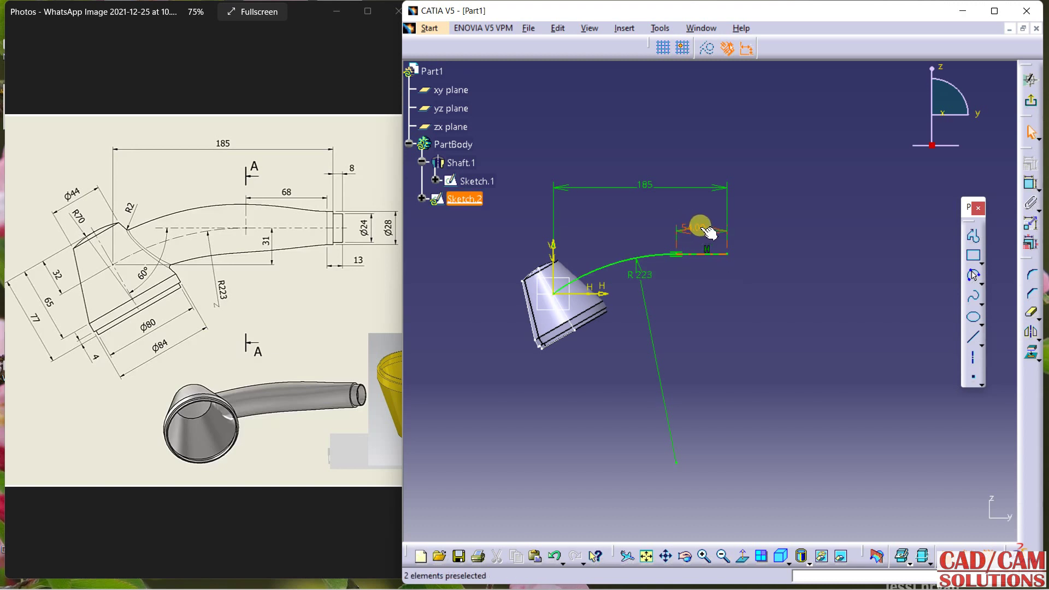
double_click(704, 229)
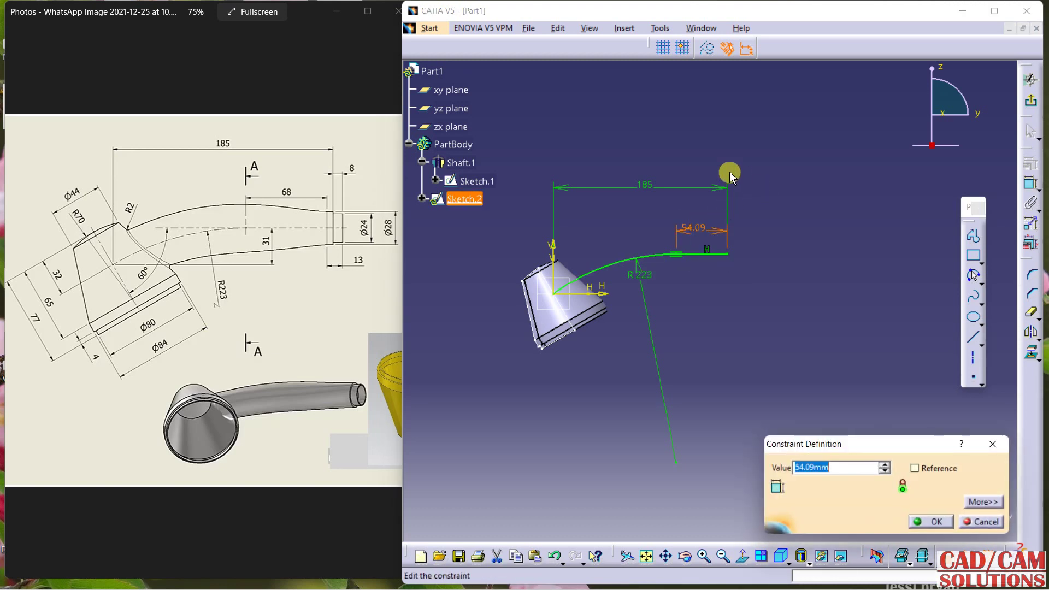
key(Return)
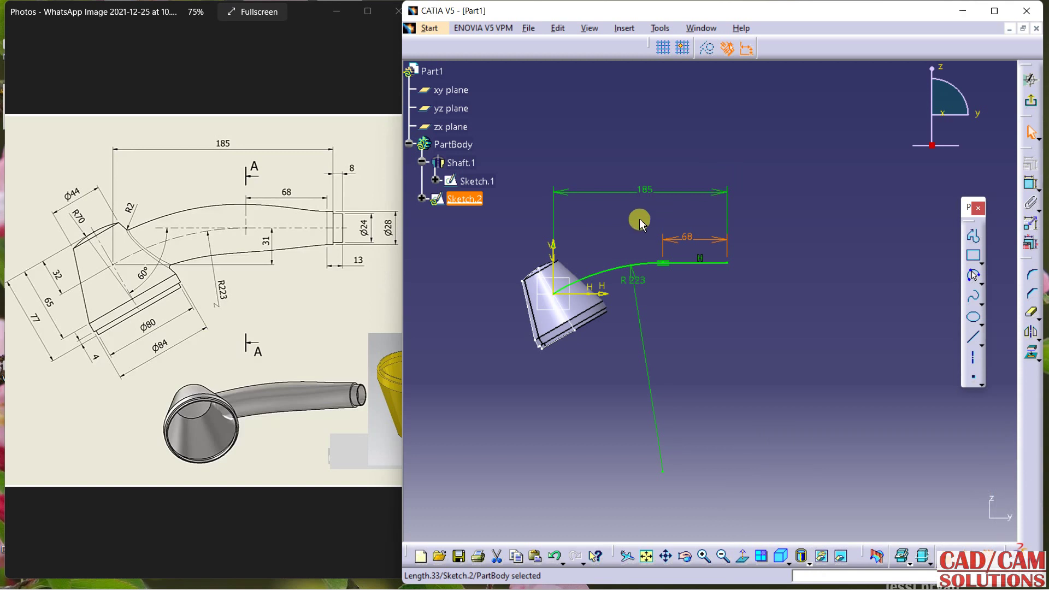
click(441, 245)
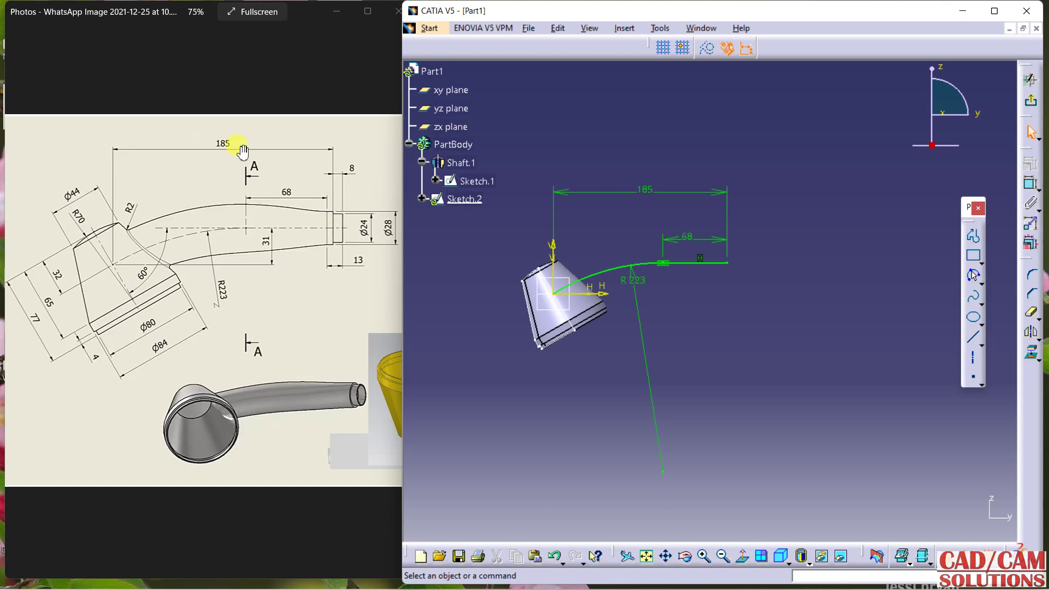
double_click(645, 191)
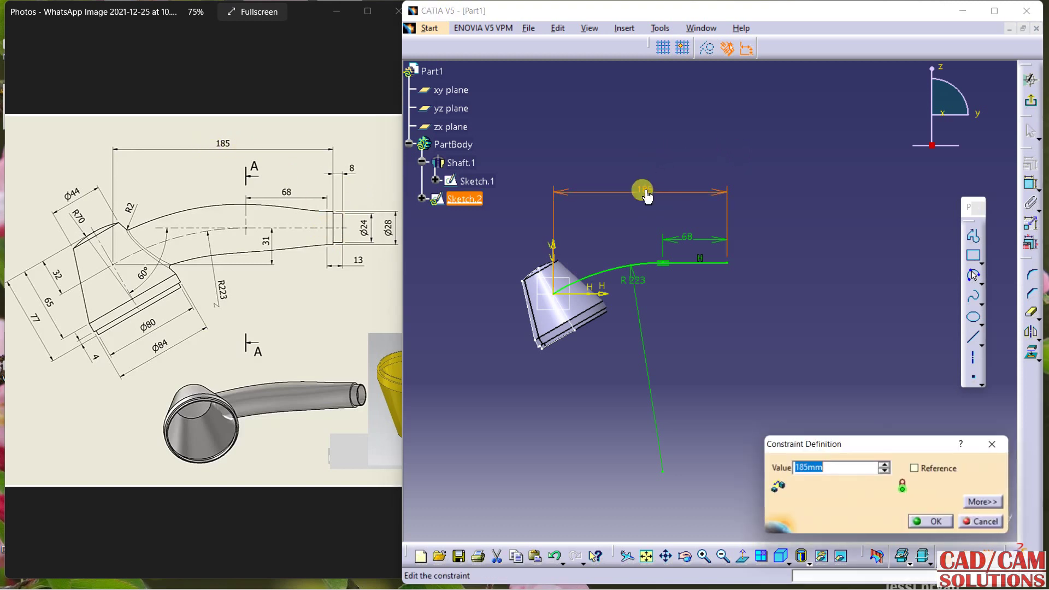
text(180)
key(Return)
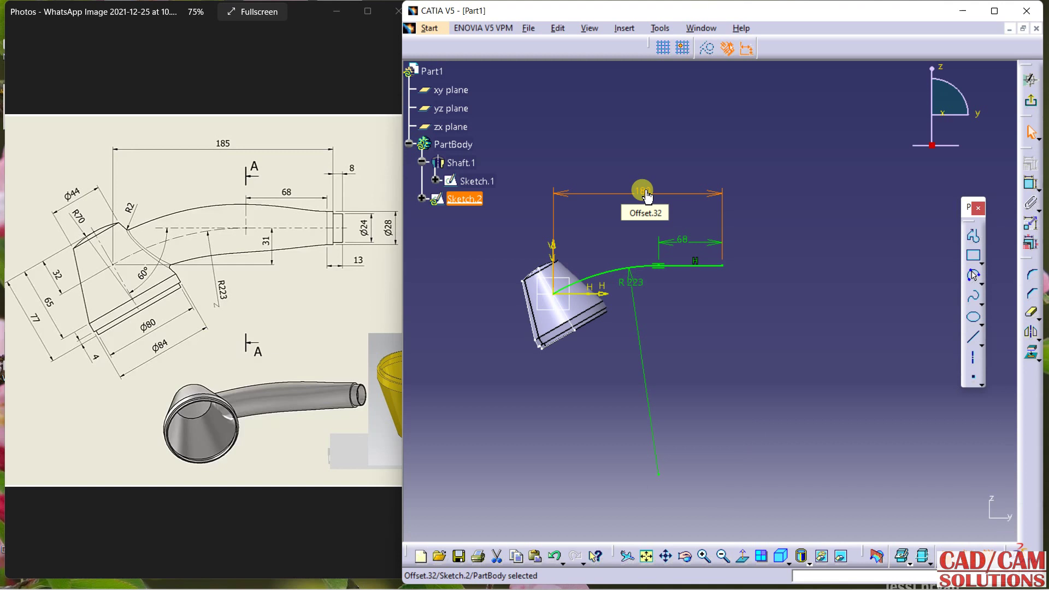
Exit the sketcher and create Plane.1 parallel to the zx plane through the guide curve's end point.
click(1031, 79)
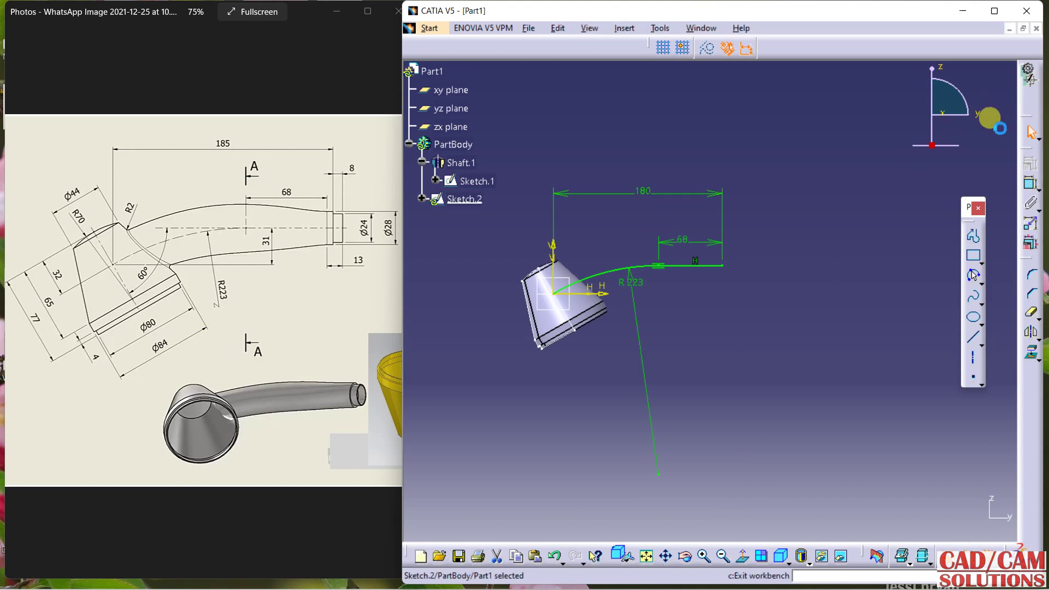
mouse_move(817, 221)
middle_down()
mouse_move(808, 208)
mouse_move(709, 330)
middle_up()
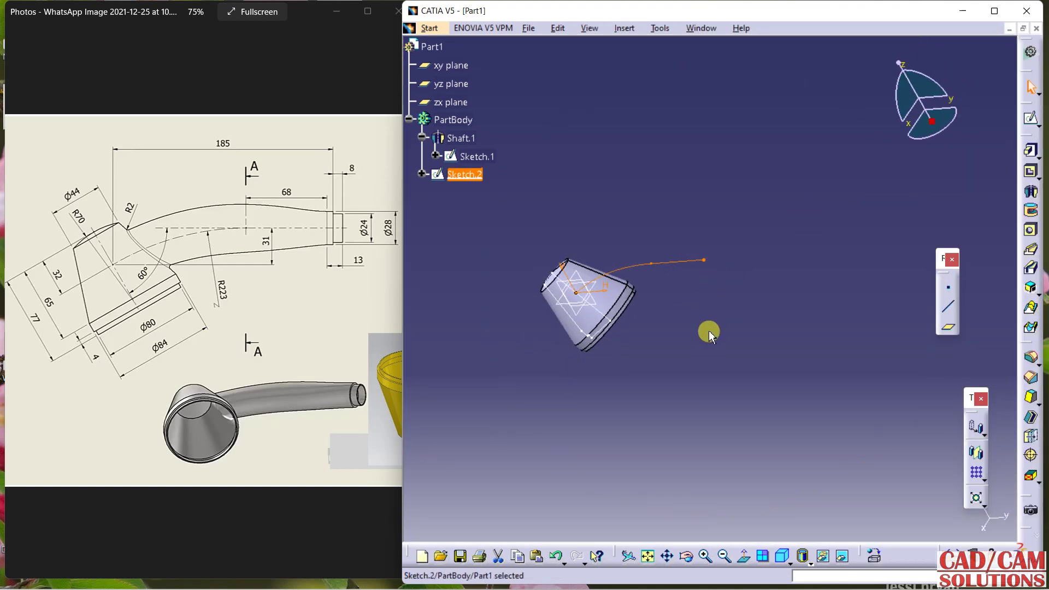
click(949, 327)
middle_drag(792, 286, 822, 169)
click(595, 221)
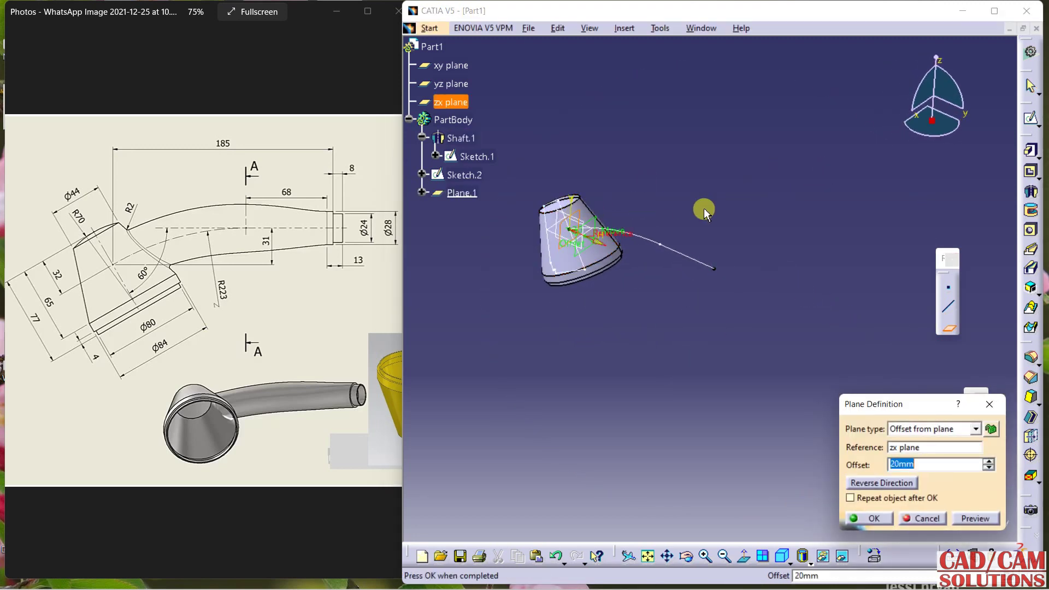
click(715, 267)
click(718, 270)
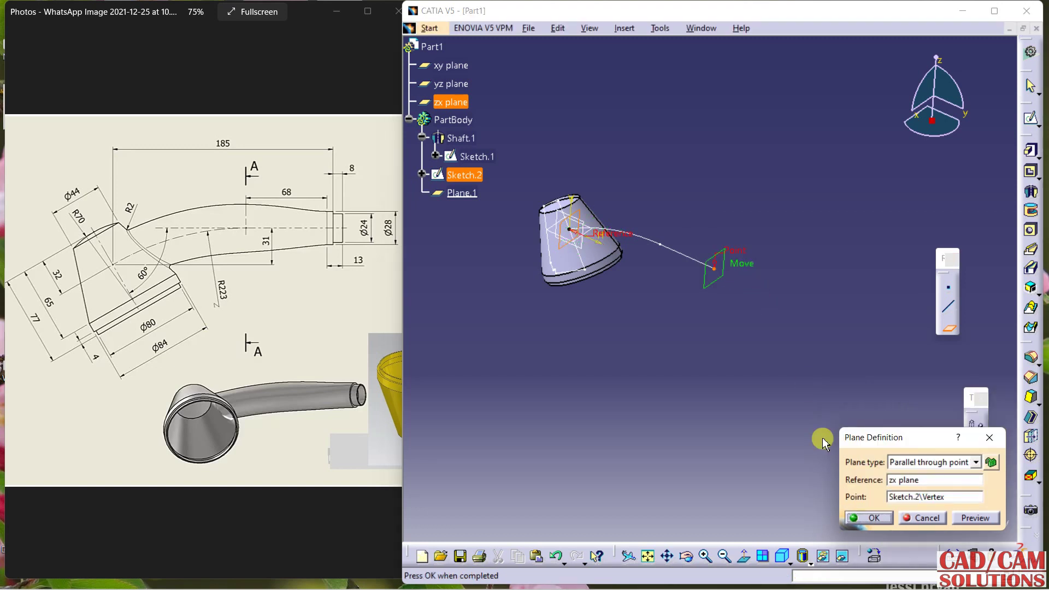
click(861, 518)
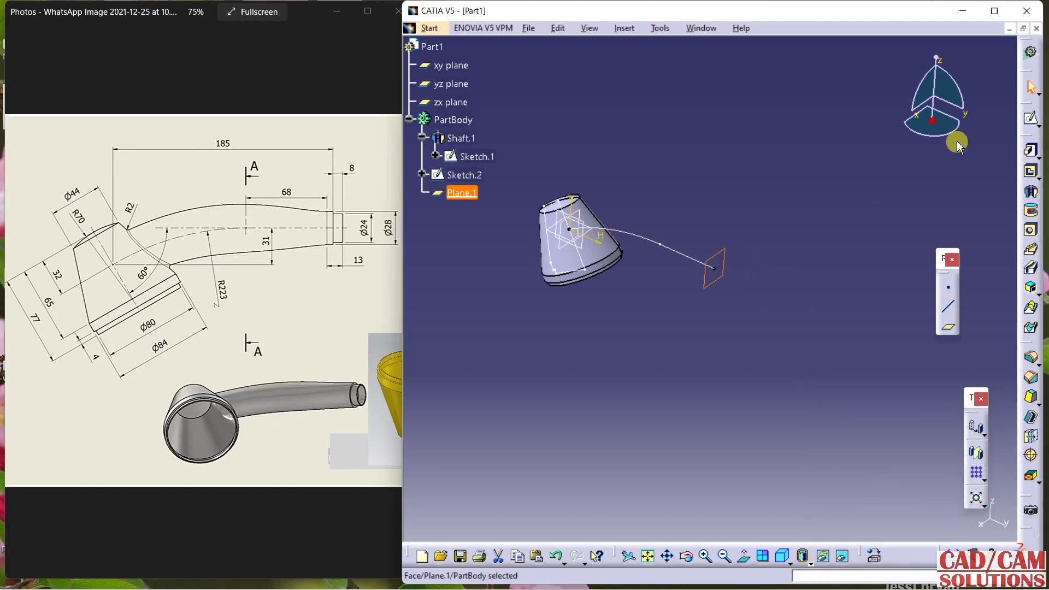
click(1030, 119)
Draw a circle on Plane.1 and dimension it to diameter 28.
middle_drag(826, 261, 792, 159)
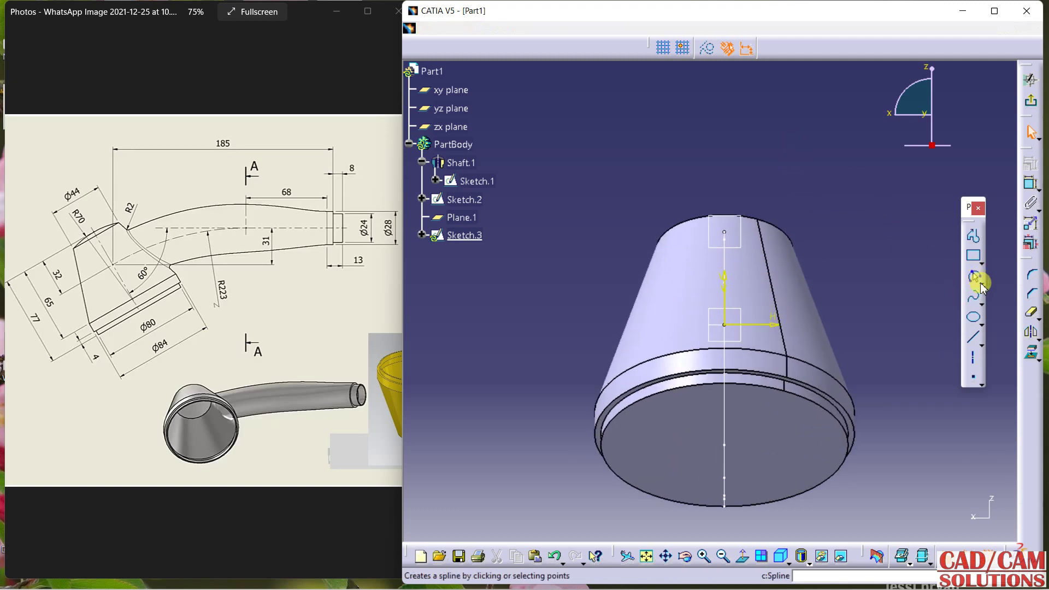
click(983, 285)
click(920, 294)
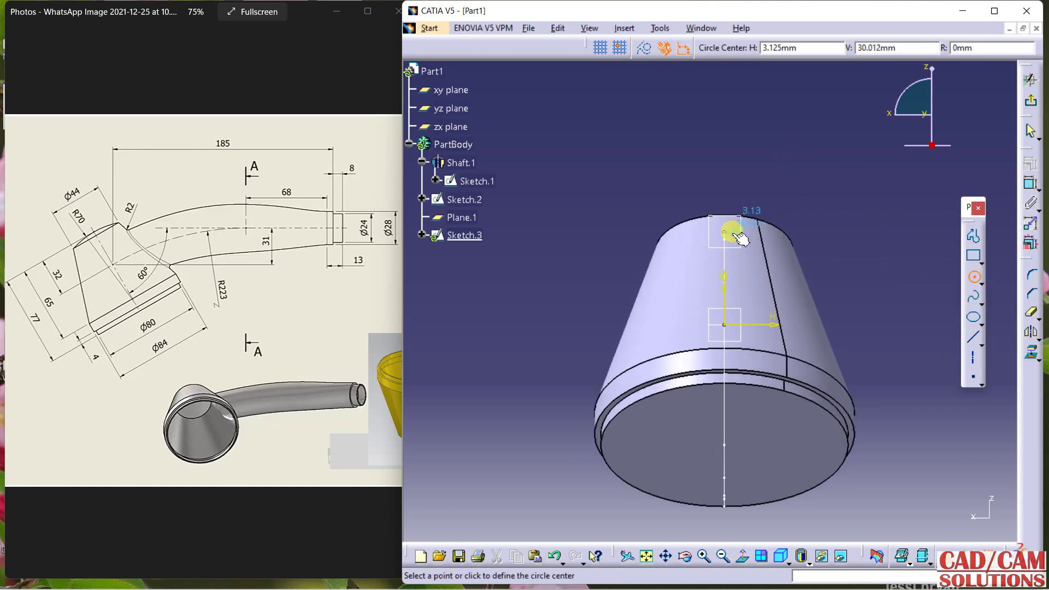
click(725, 198)
click(755, 200)
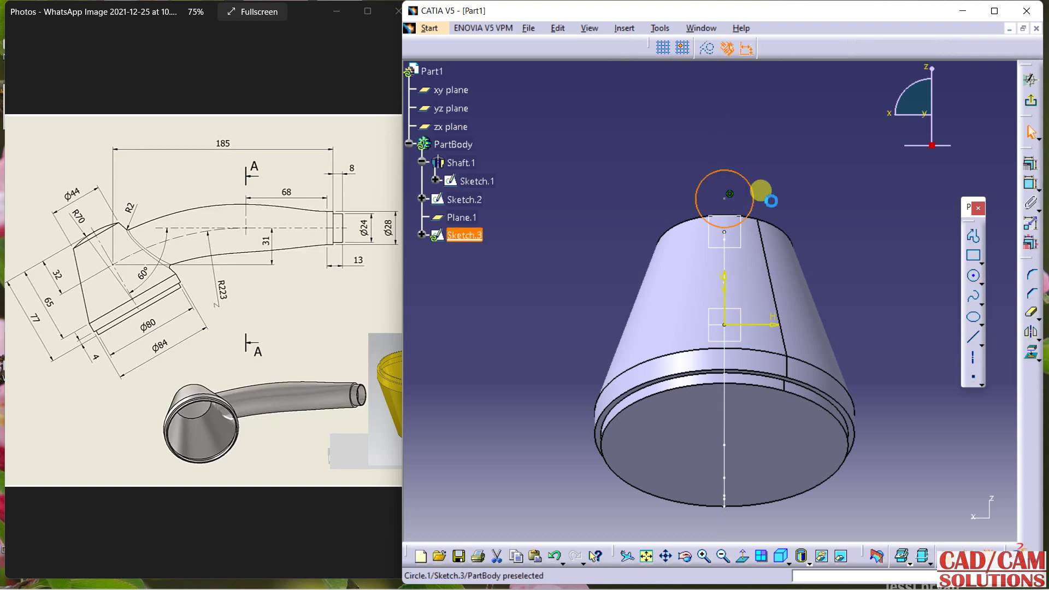
click(1030, 164)
click(803, 154)
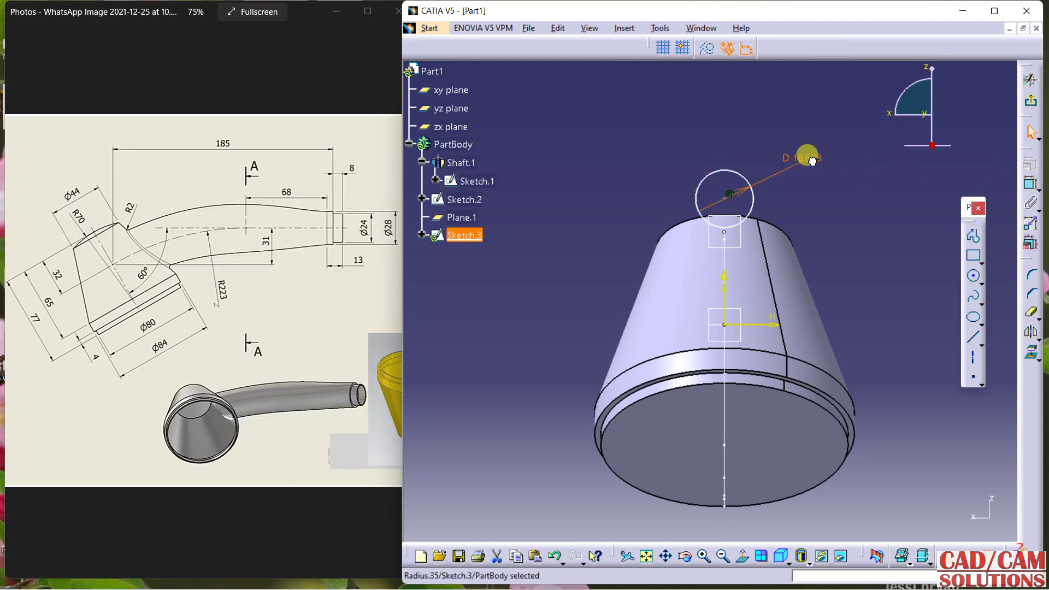
double_click(801, 158)
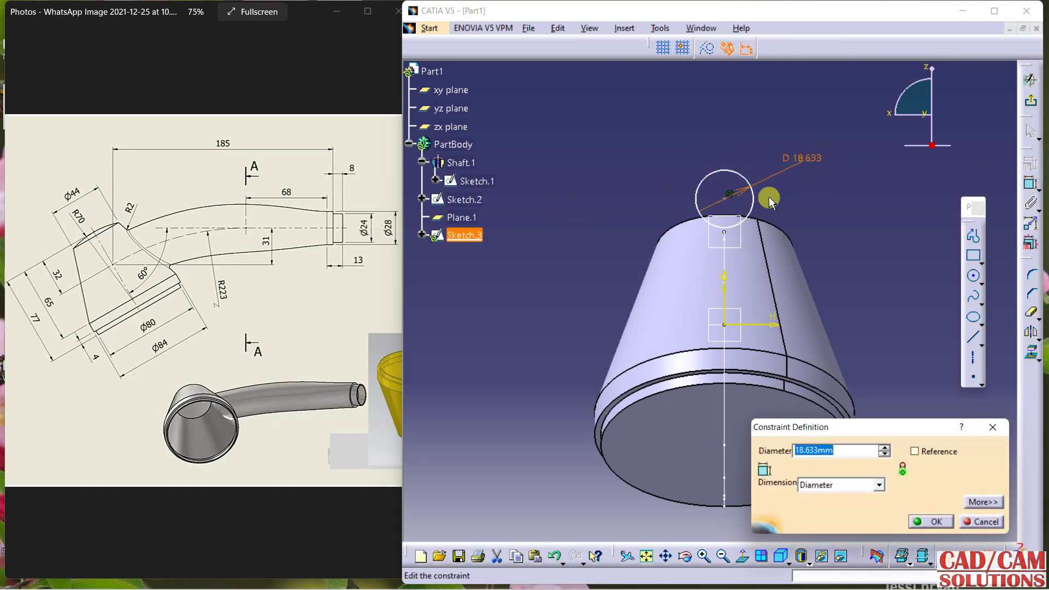
text(28)
key(Return)
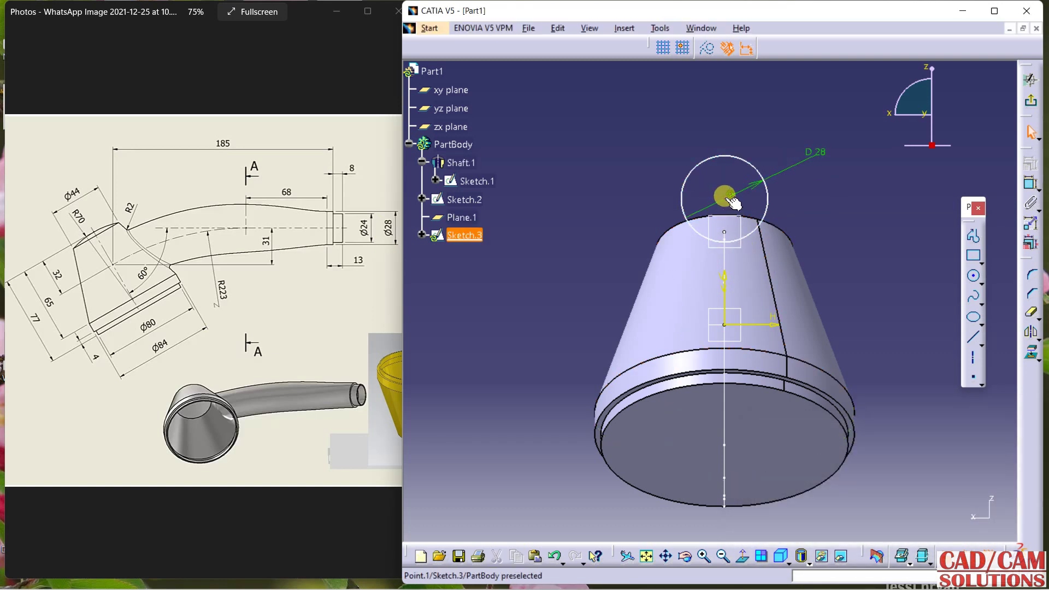
Make the circle's centre coincide with the guide curve's end point, then exit the sketcher.
mouse_move(840, 211)
middle_down()
mouse_move(851, 223)
mouse_move(745, 234)
middle_up()
click(734, 237)
ctrl+click(724, 225)
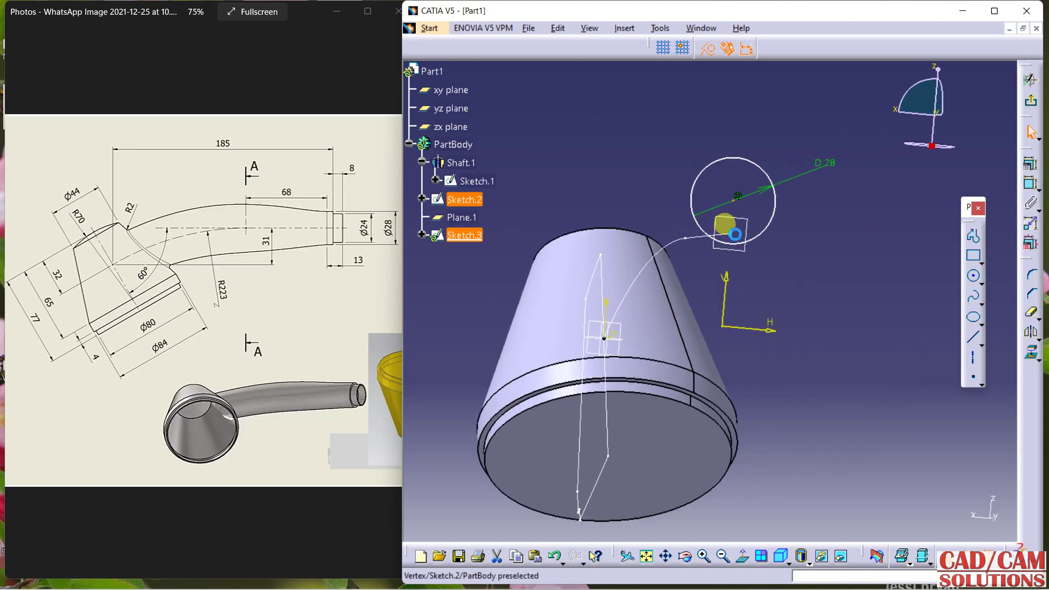
click(1031, 163)
click(955, 390)
click(930, 520)
click(1031, 80)
mouse_move(787, 219)
middle_down()
mouse_move(714, 234)
mouse_move(740, 265)
mouse_move(695, 328)
middle_up()
Hide the xy, yz and zx reference planes.
middle_click(672, 211)
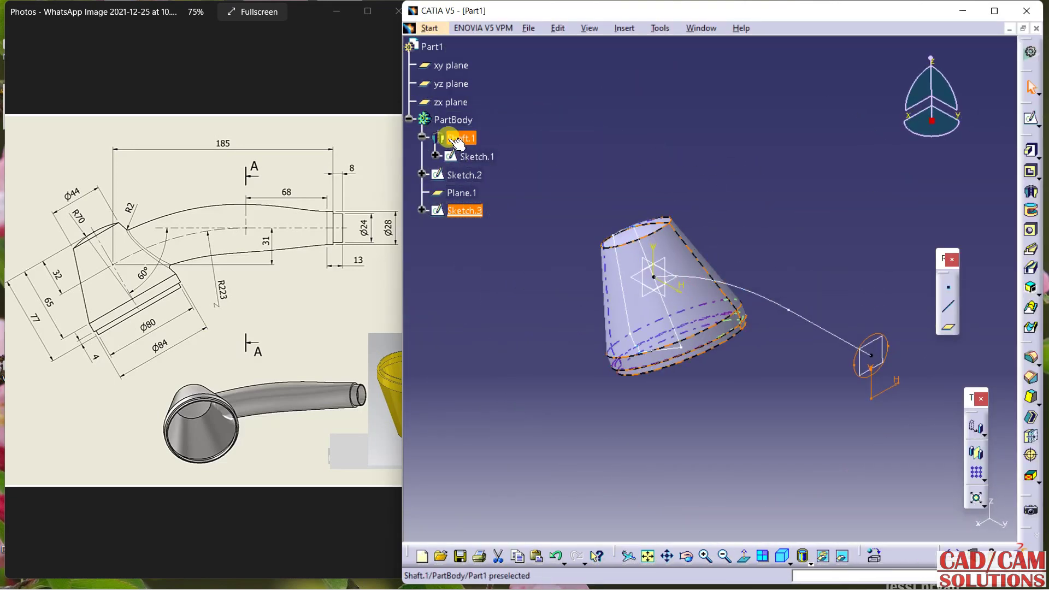
click(458, 102)
right_click(451, 68)
click(492, 111)
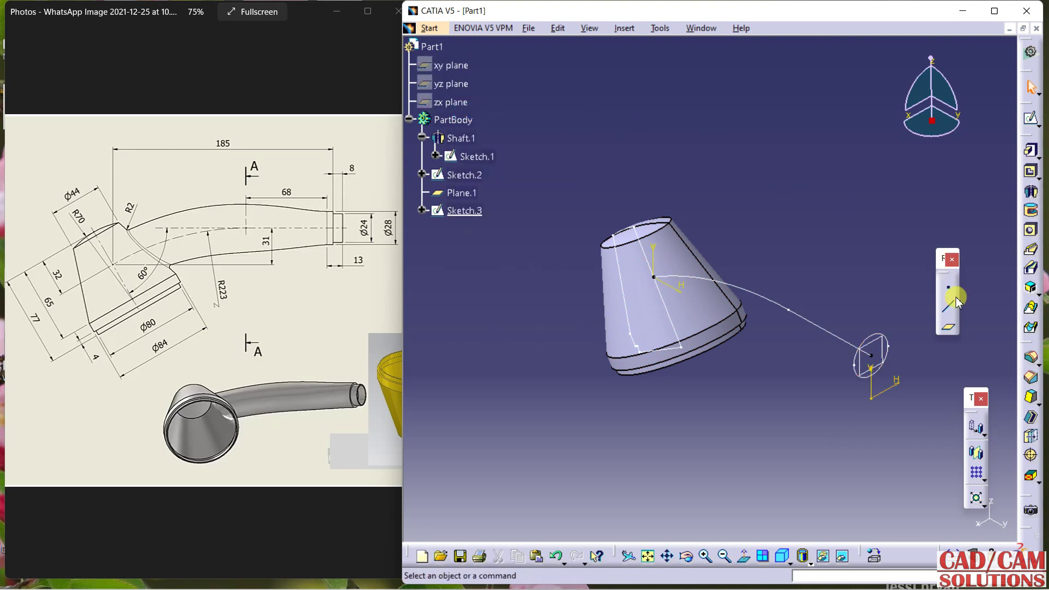
Create Plane.2 normal to the Sketch.2 guide curve at its origin end.
click(954, 330)
click(718, 292)
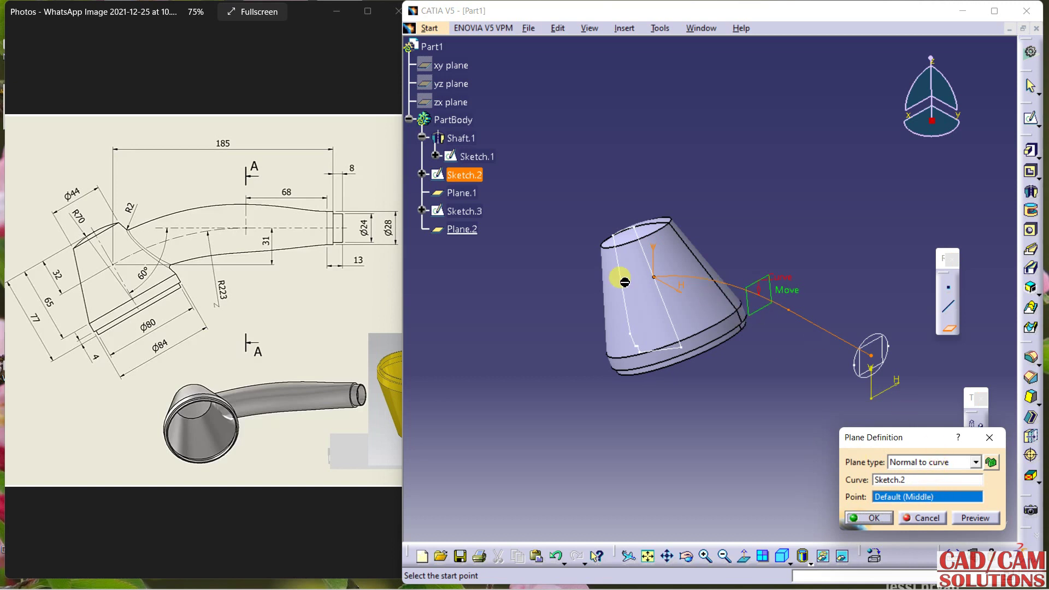
click(662, 279)
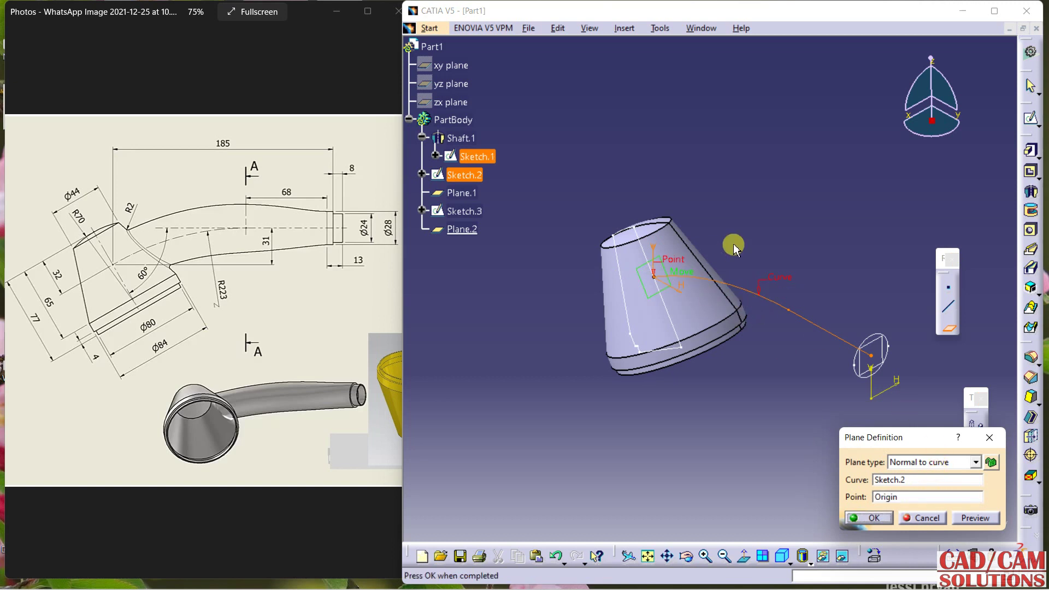
click(870, 519)
middle_drag(818, 257, 785, 294)
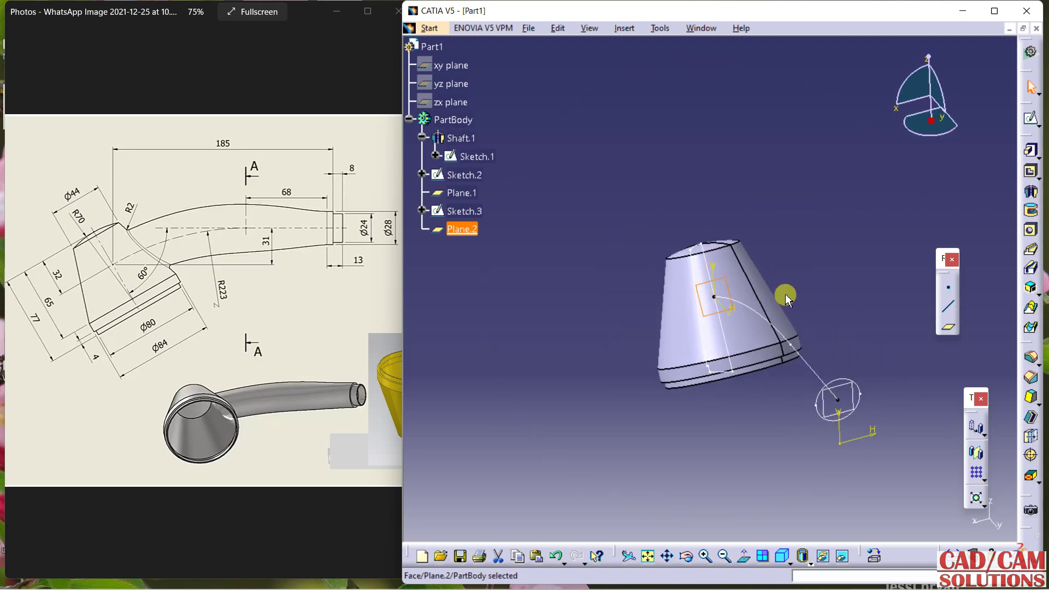
Start a positioned sketch, Sketch.4, referenced on Plane.2.
click(1039, 130)
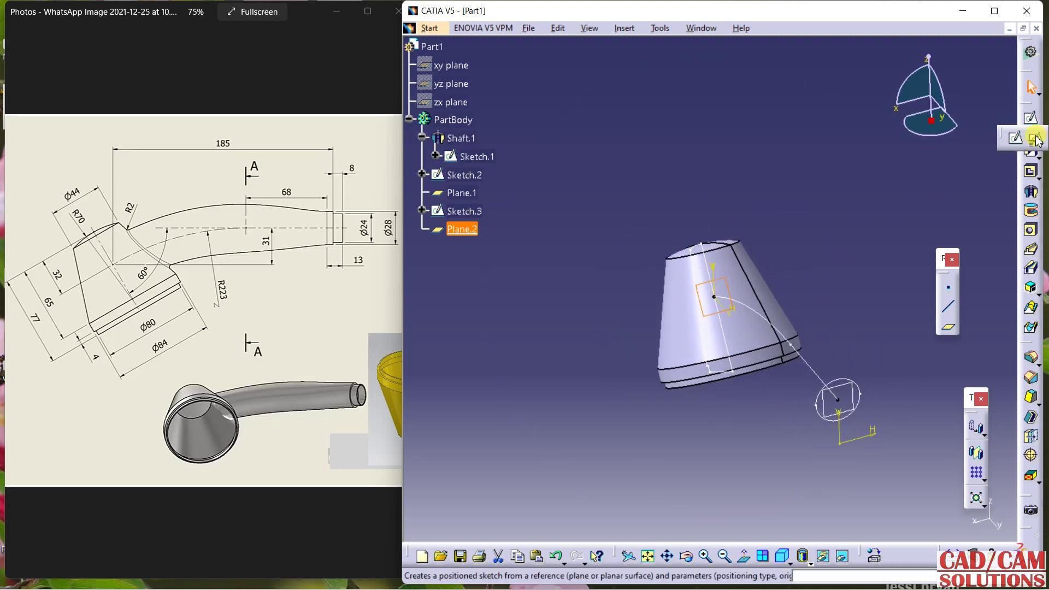
click(1038, 140)
mouse_move(765, 261)
middle_down()
mouse_move(725, 281)
mouse_move(709, 265)
mouse_move(663, 253)
middle_up()
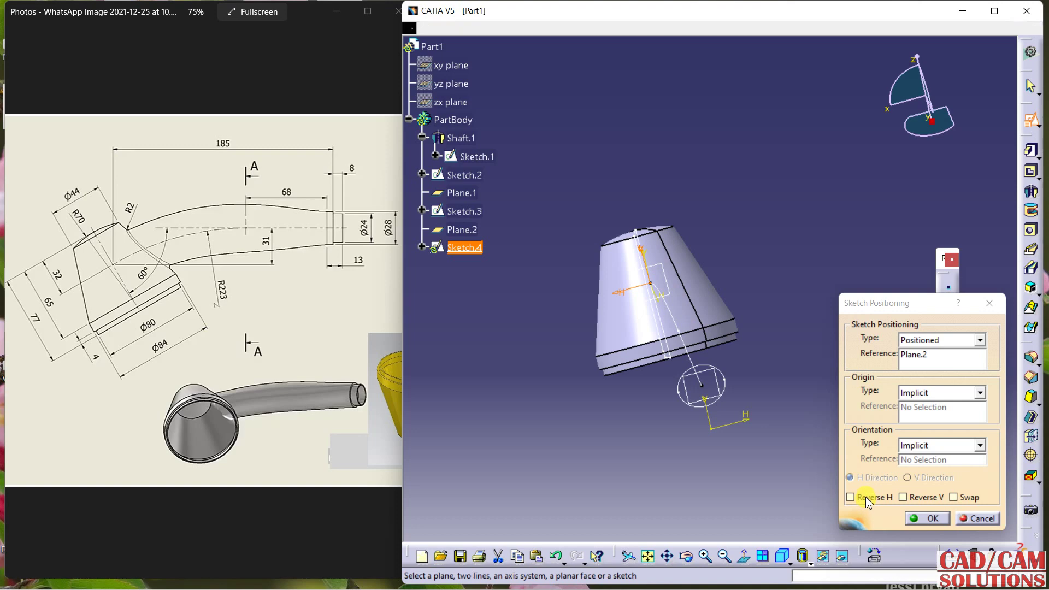
click(924, 519)
middle_drag(727, 272, 704, 201)
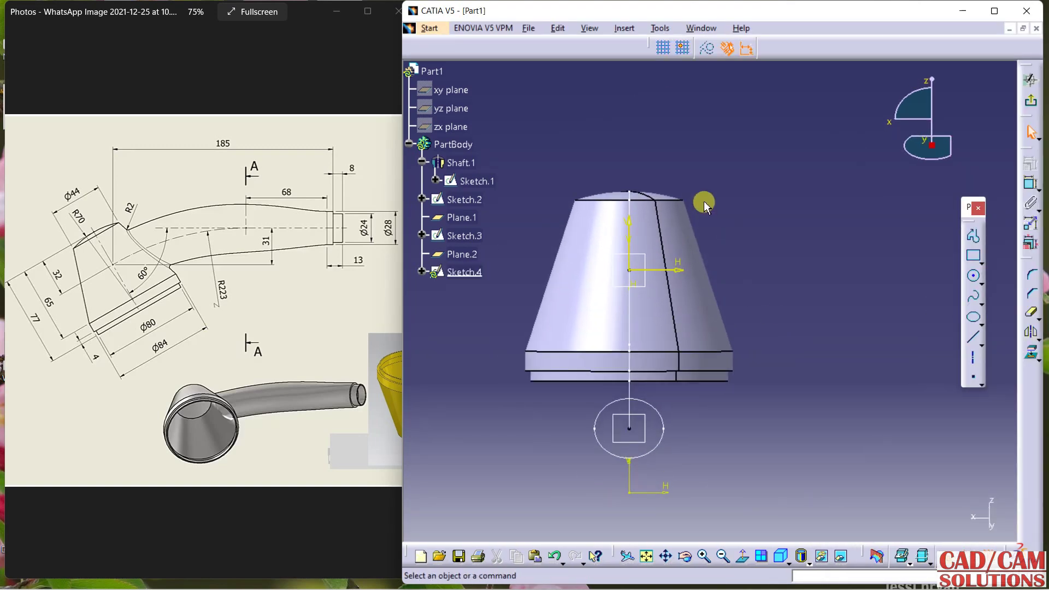
Draw one circle above the funnel top and a second circle tangent below it.
click(970, 278)
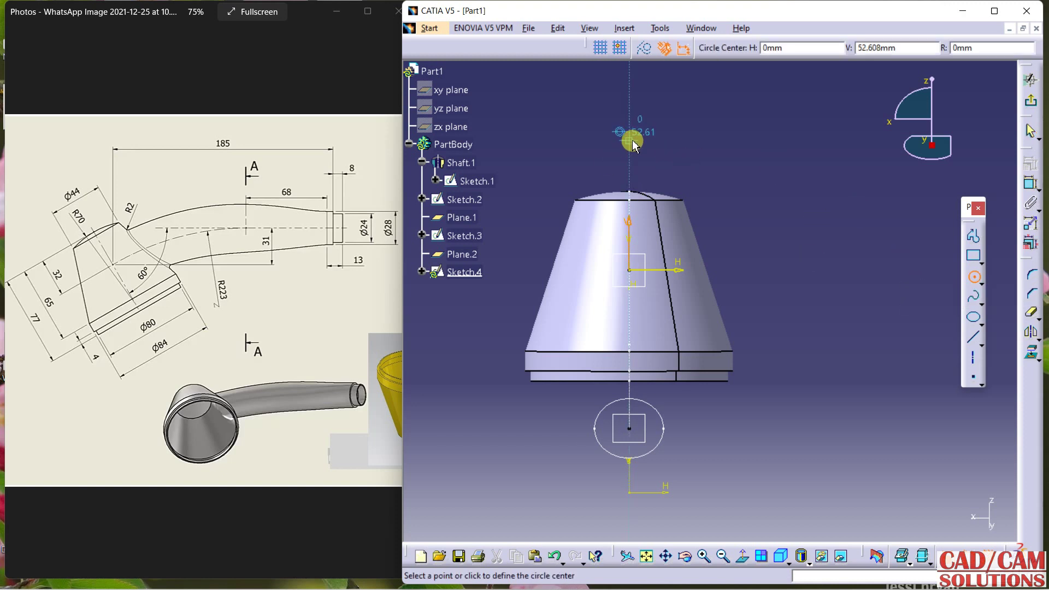
click(629, 120)
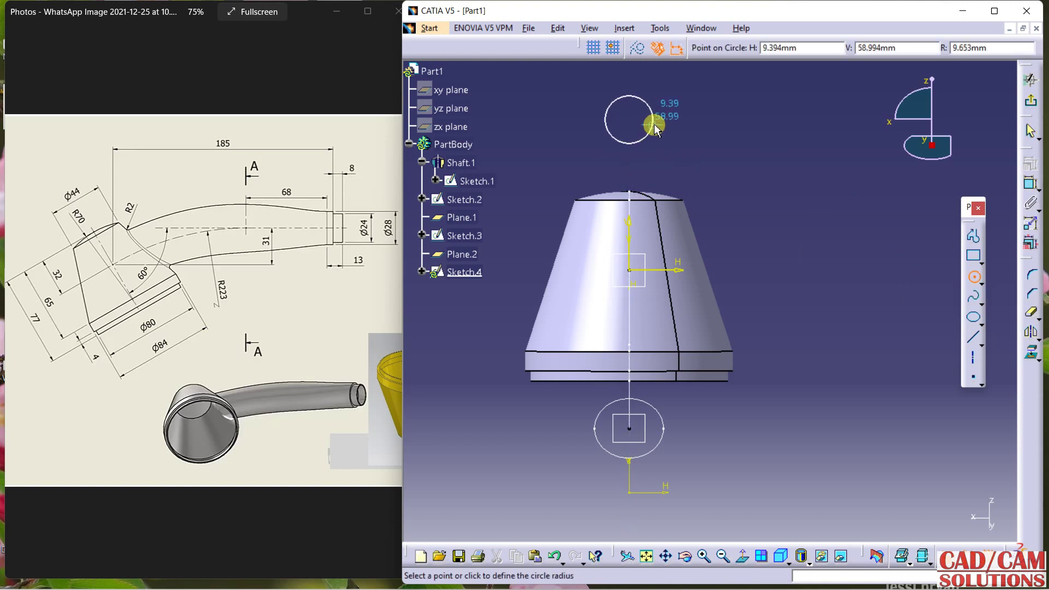
click(655, 129)
click(862, 253)
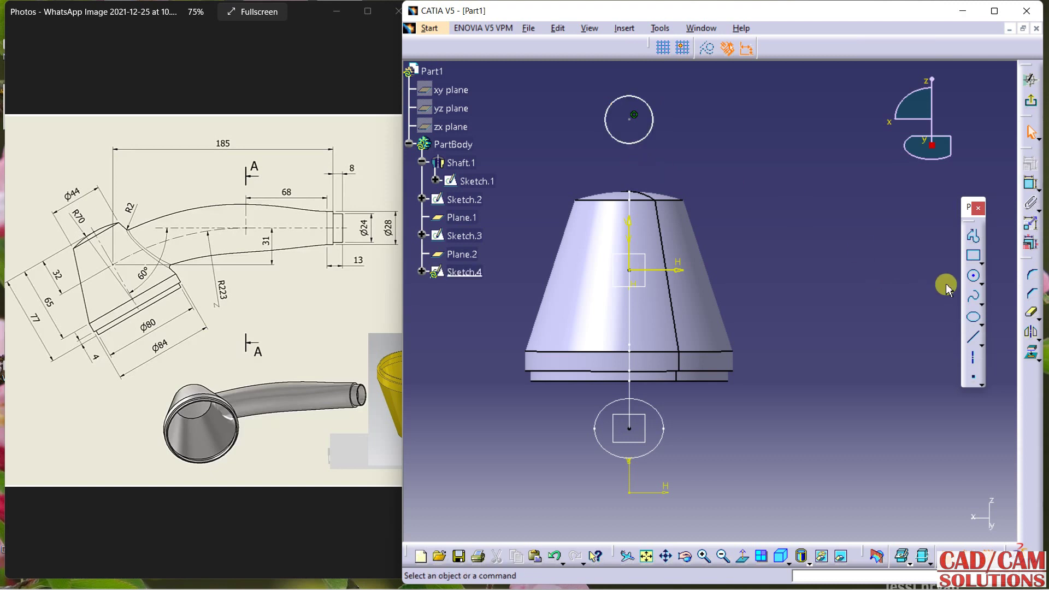
click(975, 277)
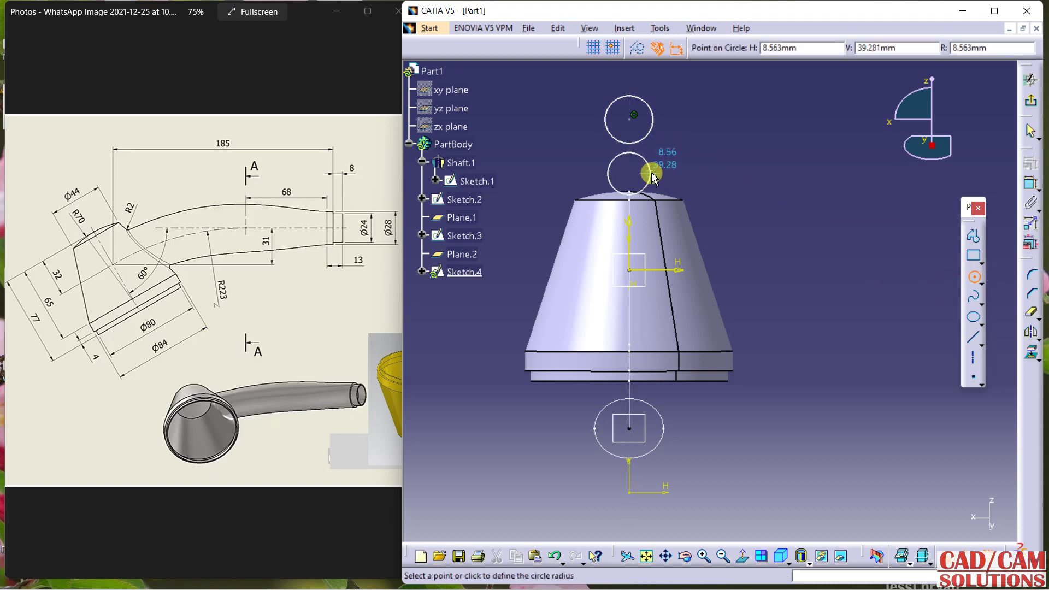
click(659, 164)
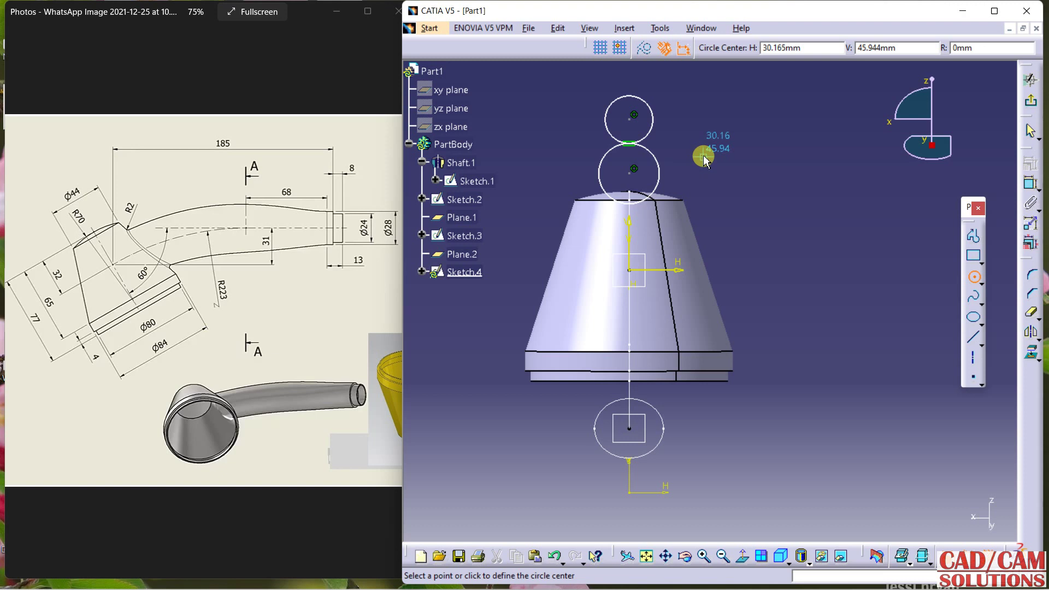
key(Escape)
click(639, 159)
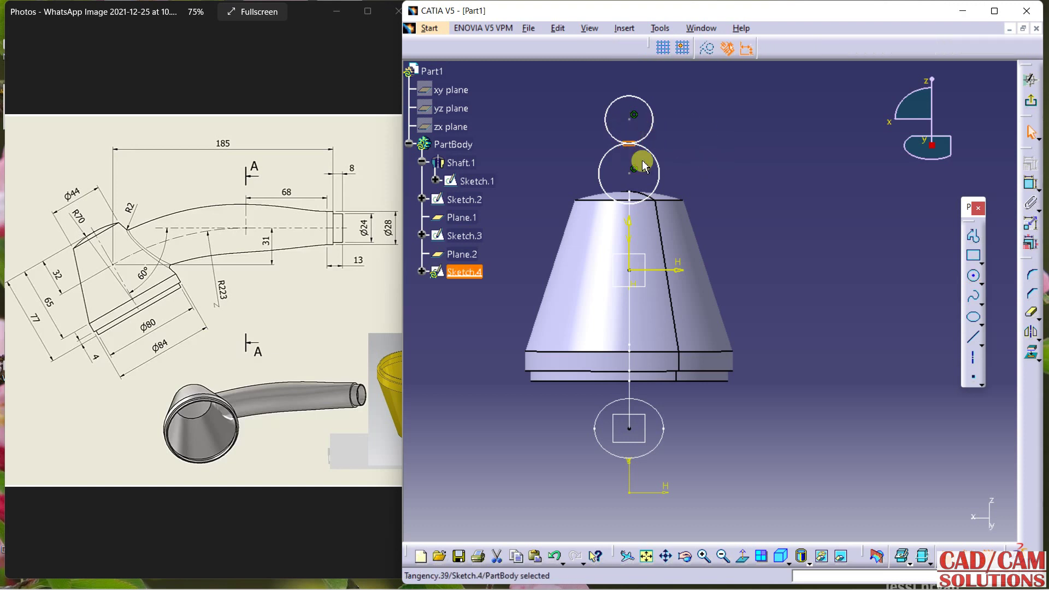
Dimension the top circle to a diameter of 24.
click(778, 159)
click(1028, 185)
click(656, 126)
click(690, 119)
click(199, 218)
drag(199, 218, 119, 226)
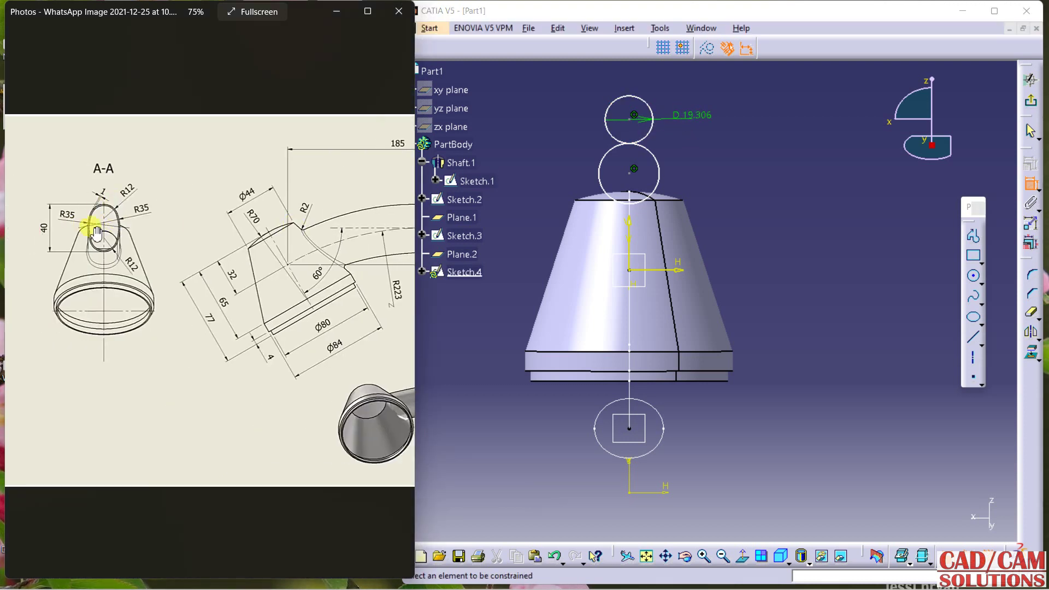
click(687, 111)
double_click(692, 117)
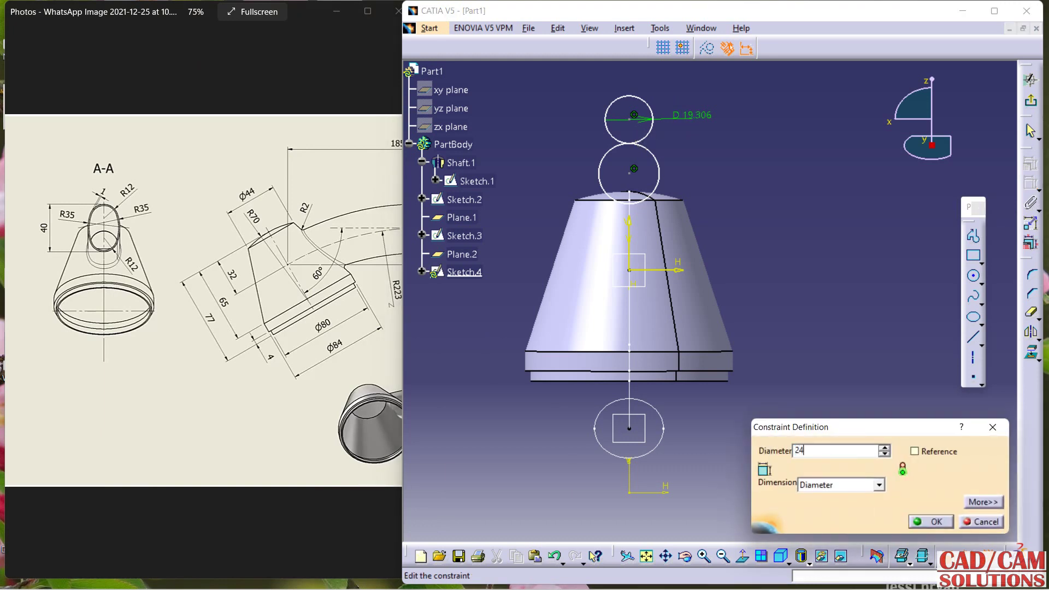
key(Return)
Dimension the lower circle to a diameter of 24 as well.
click(668, 163)
click(689, 158)
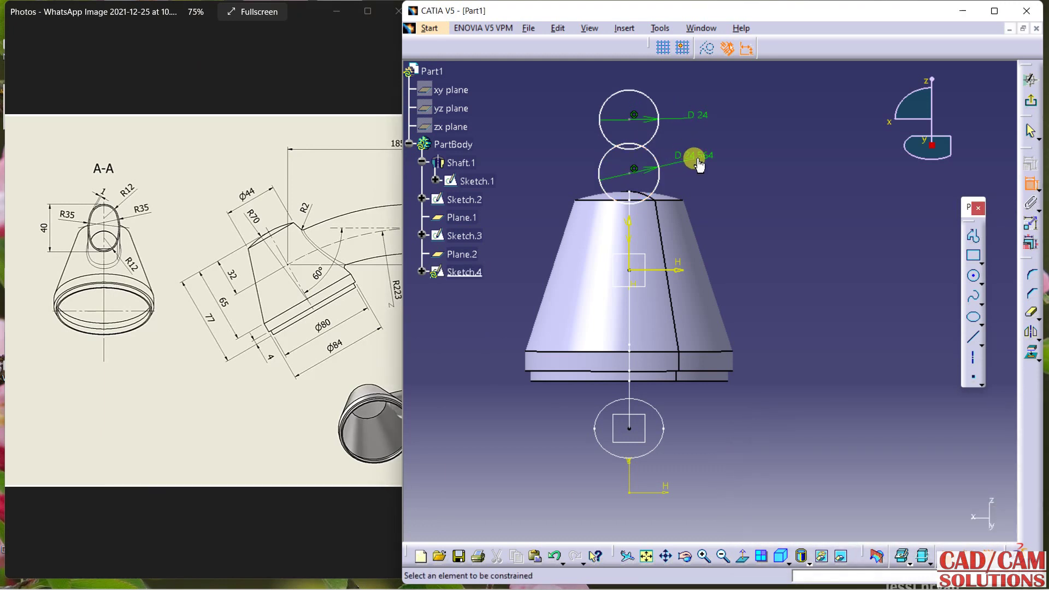
double_click(693, 158)
text(24)
key(Return)
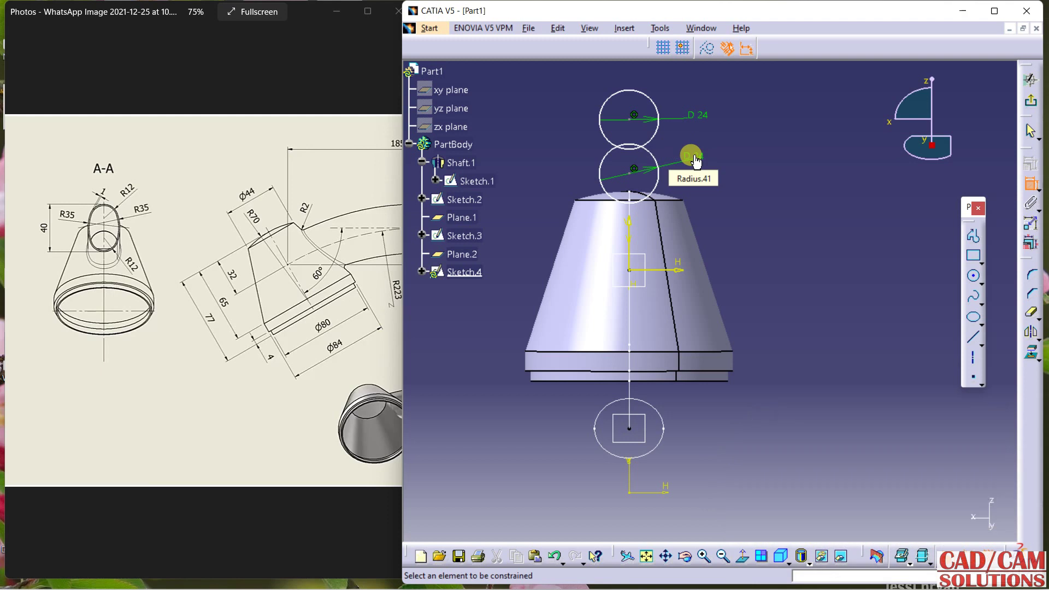
Draw three-point arcs on the right and left sides of the stacked circles.
click(986, 282)
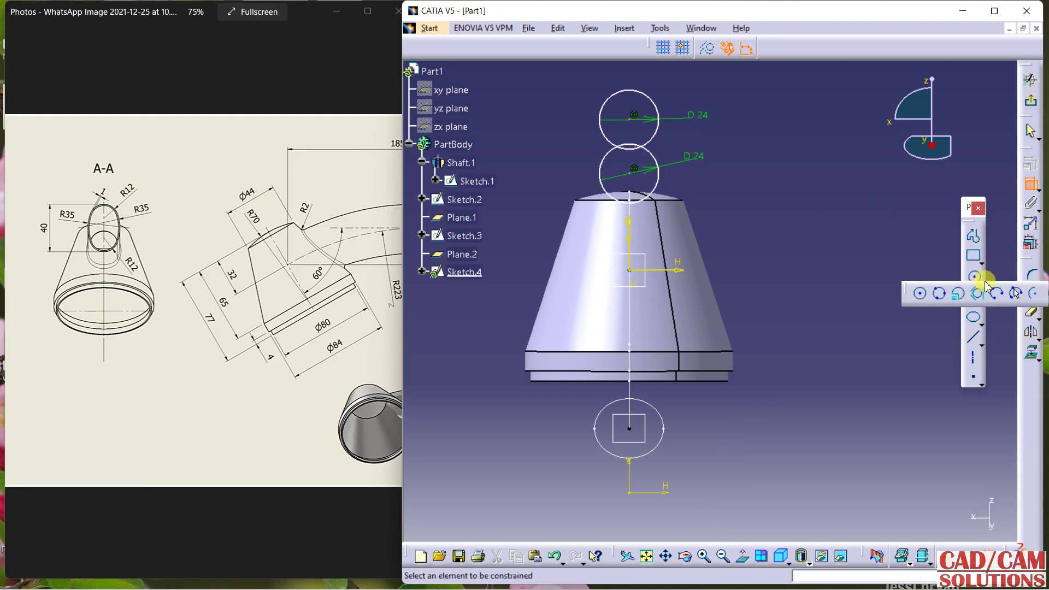
click(1031, 294)
click(656, 98)
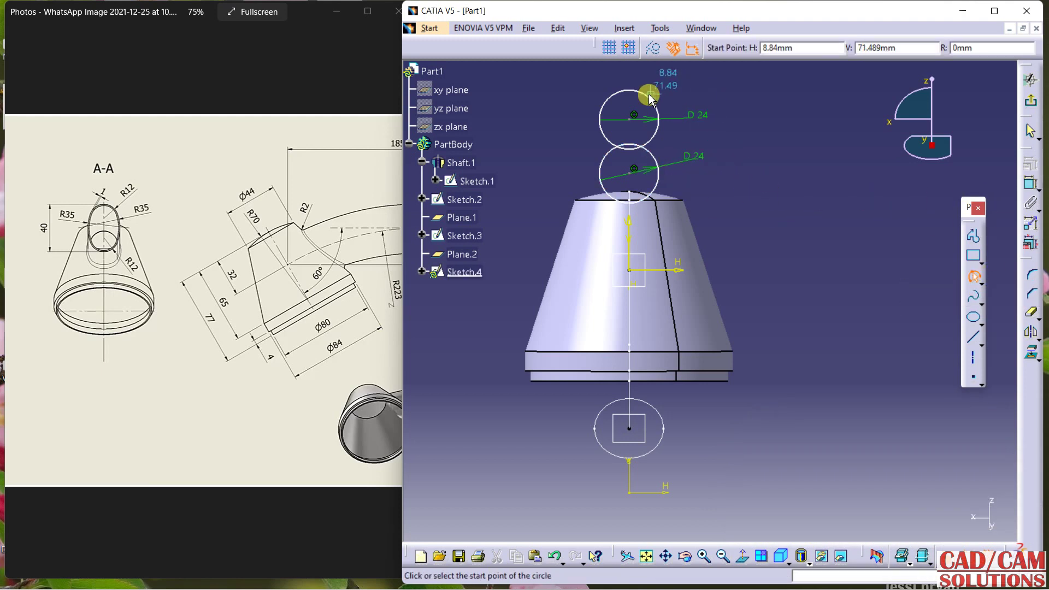
click(663, 176)
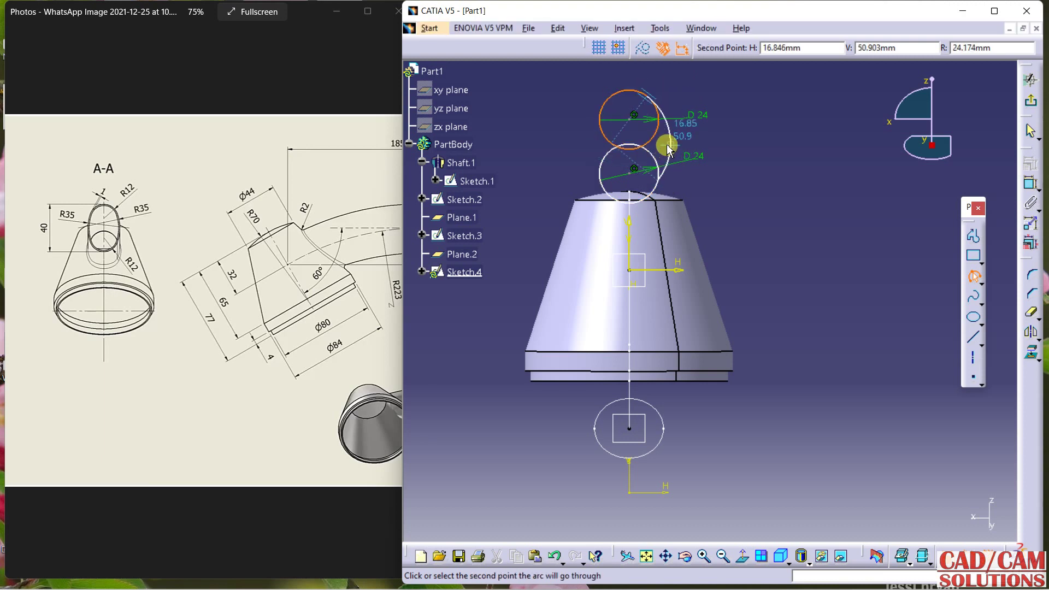
click(669, 143)
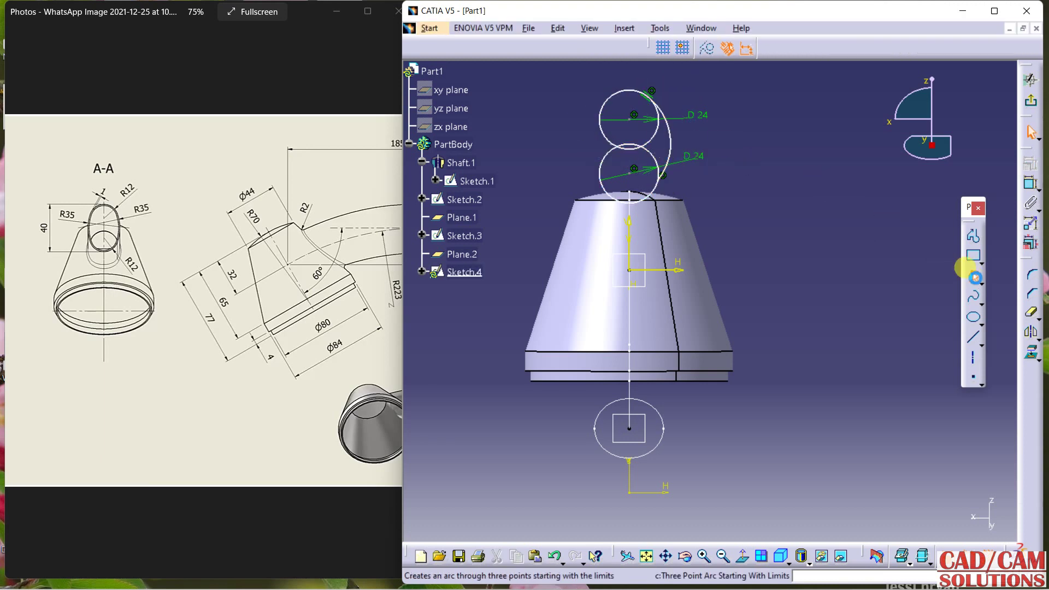
click(974, 275)
click(605, 94)
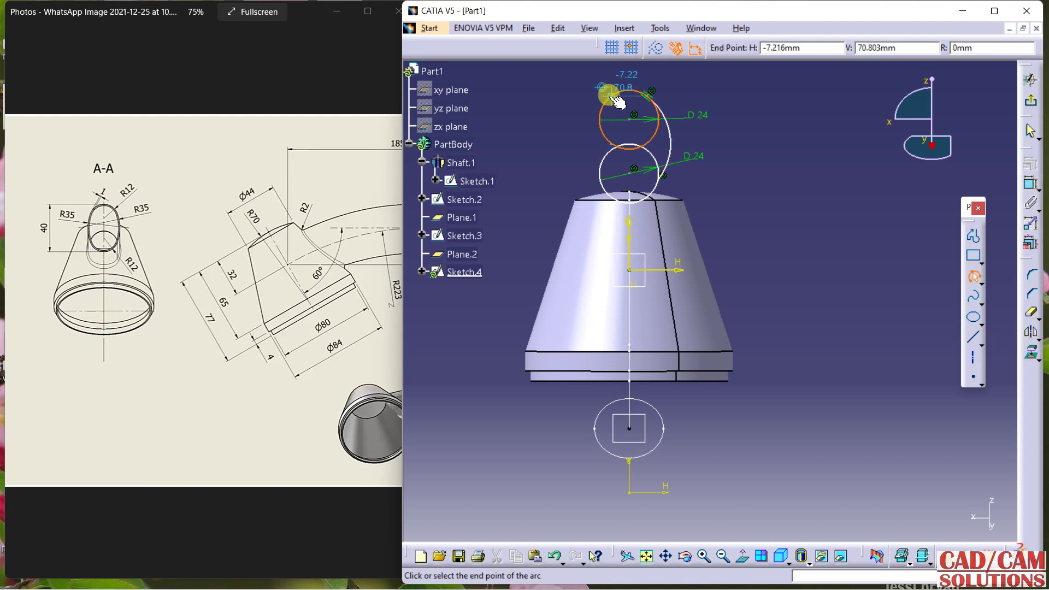
click(599, 174)
click(590, 138)
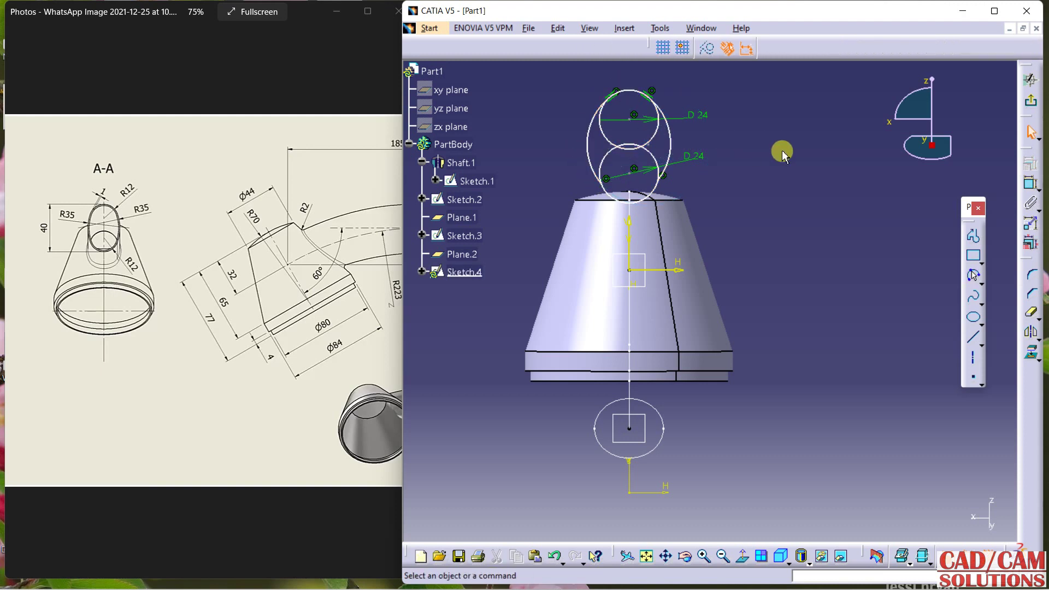
mouse_move(772, 146)
middle_down()
mouse_move(749, 164)
mouse_move(834, 253)
mouse_move(764, 211)
mouse_move(825, 270)
middle_up()
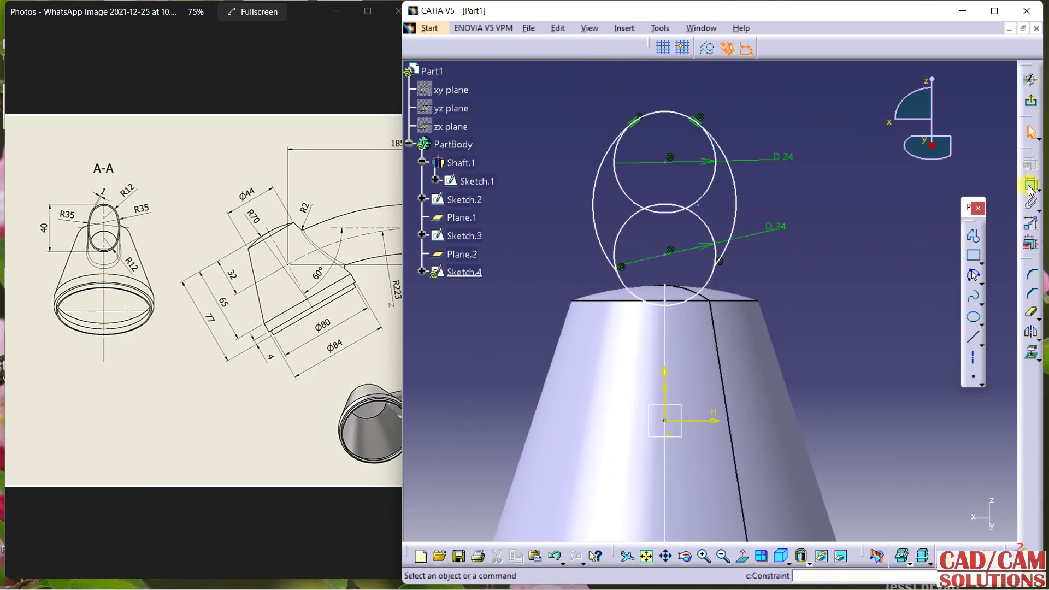
Make both side arcs tangent to the circles using dialog-box Tangency constraints.
mouse_move(748, 204)
mouse_down()
mouse_move(738, 202)
mouse_move(721, 280)
mouse_up()
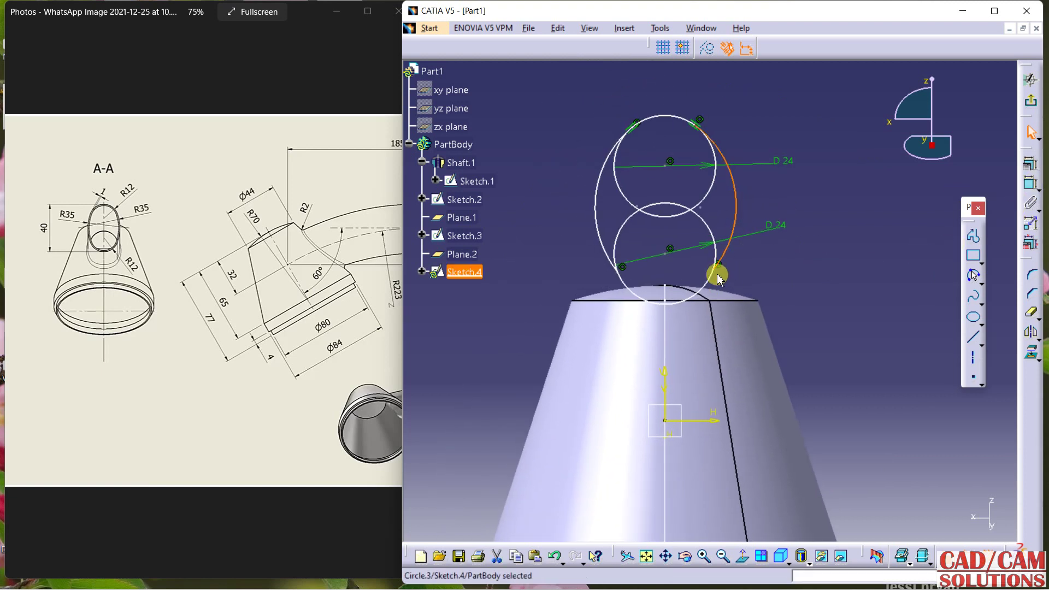
ctrl+click(710, 278)
click(1031, 164)
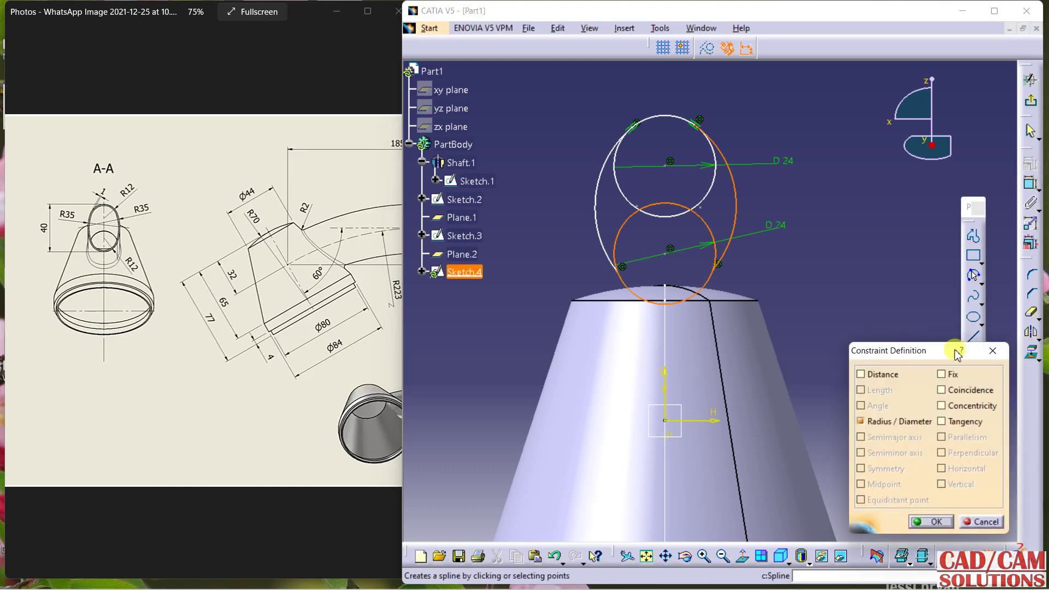
click(954, 421)
click(916, 523)
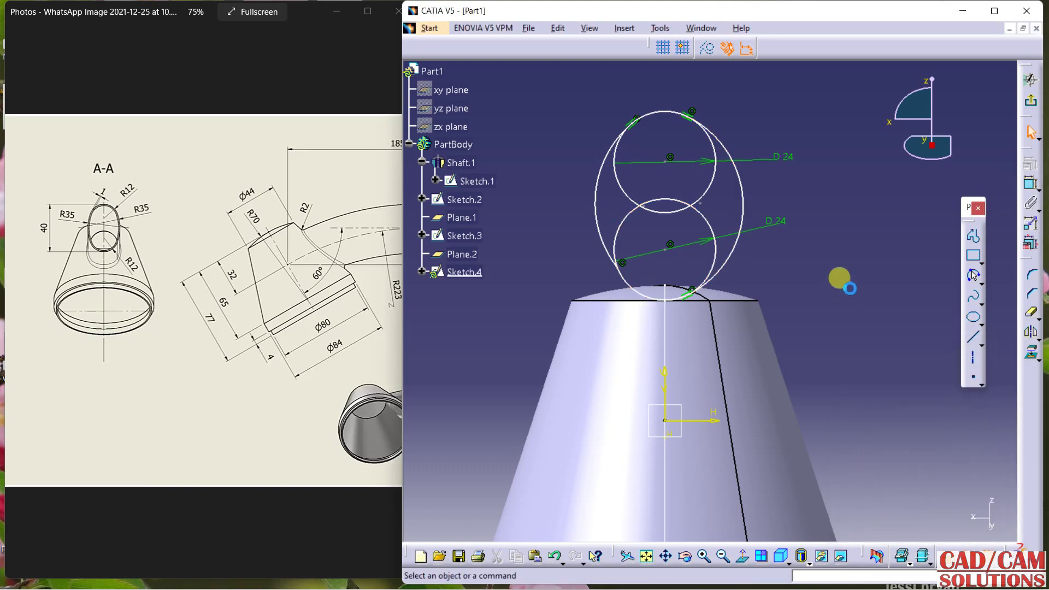
click(598, 178)
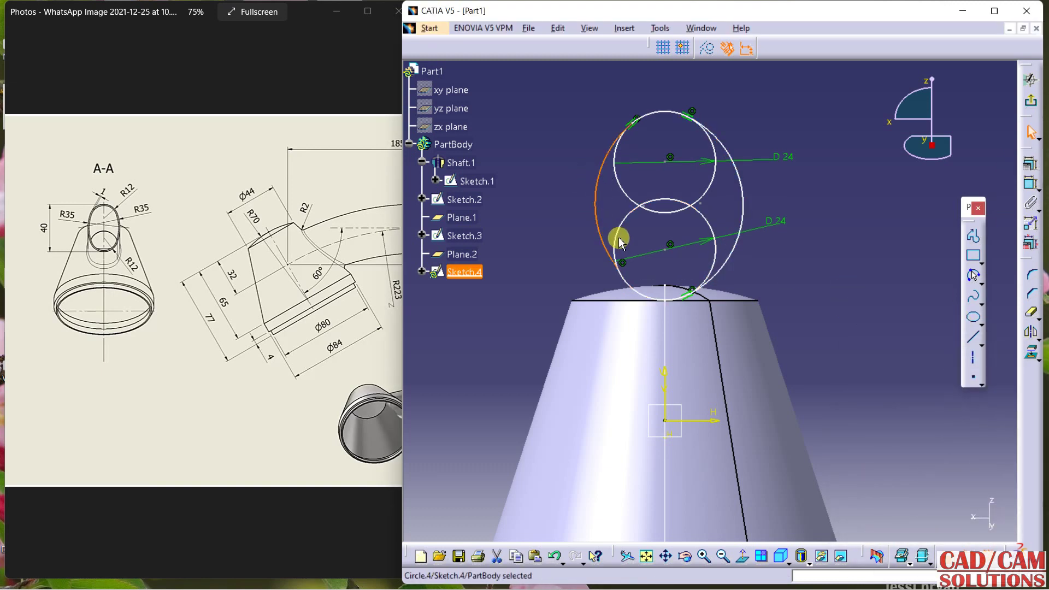
click(1037, 165)
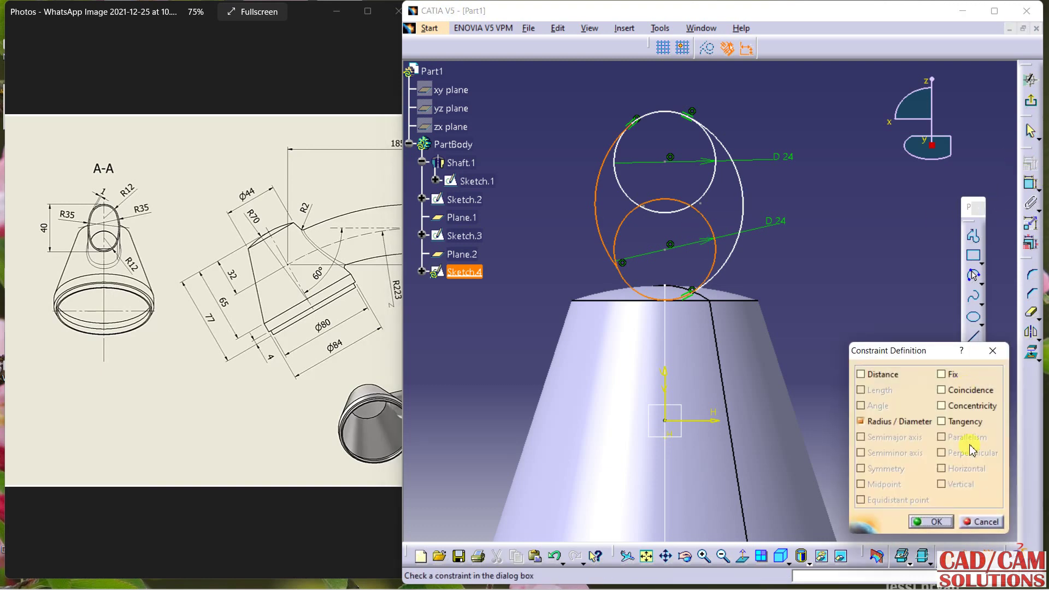
click(964, 424)
click(927, 522)
middle_drag(843, 276, 819, 250)
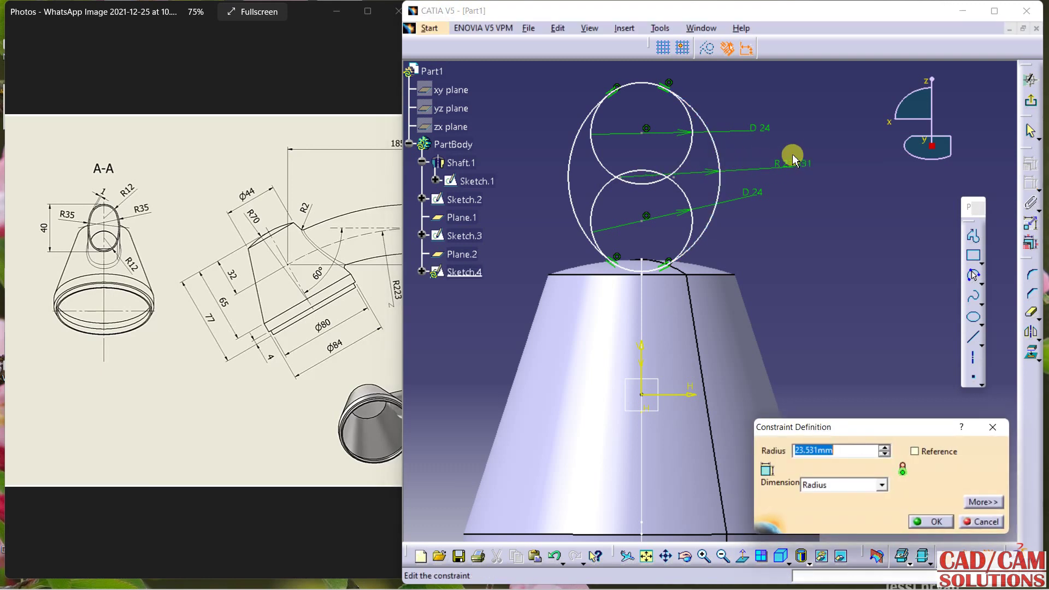
Set both side arcs to radius 35 and pull them back into an oval.
text(5)
key(Return)
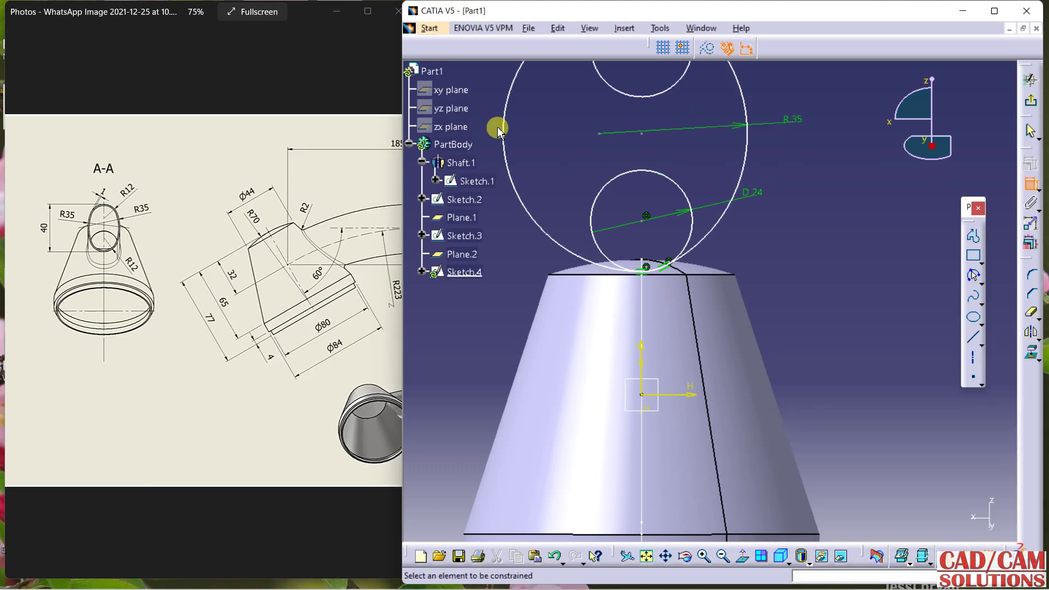
click(506, 137)
click(527, 138)
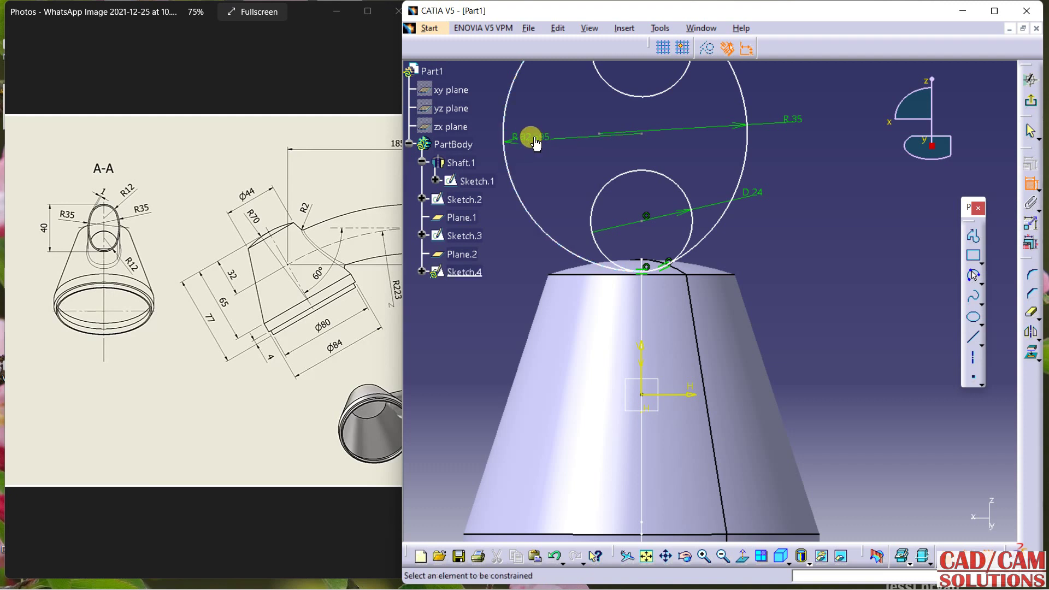
double_click(536, 143)
text(35)
key(Return)
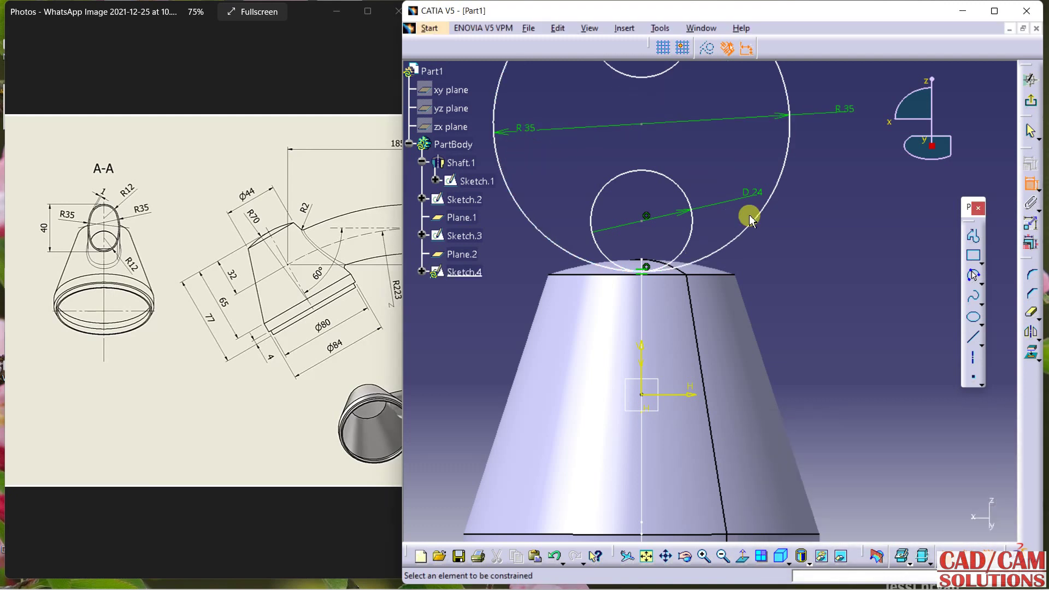
mouse_move(806, 227)
middle_down()
mouse_move(819, 263)
mouse_move(808, 269)
mouse_move(812, 293)
middle_up()
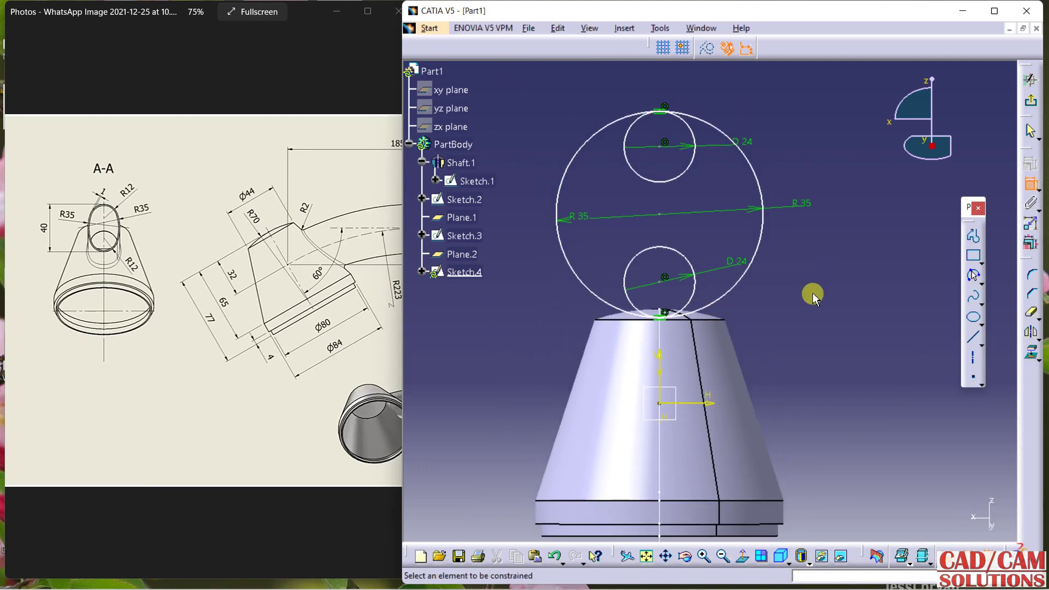
click(1019, 178)
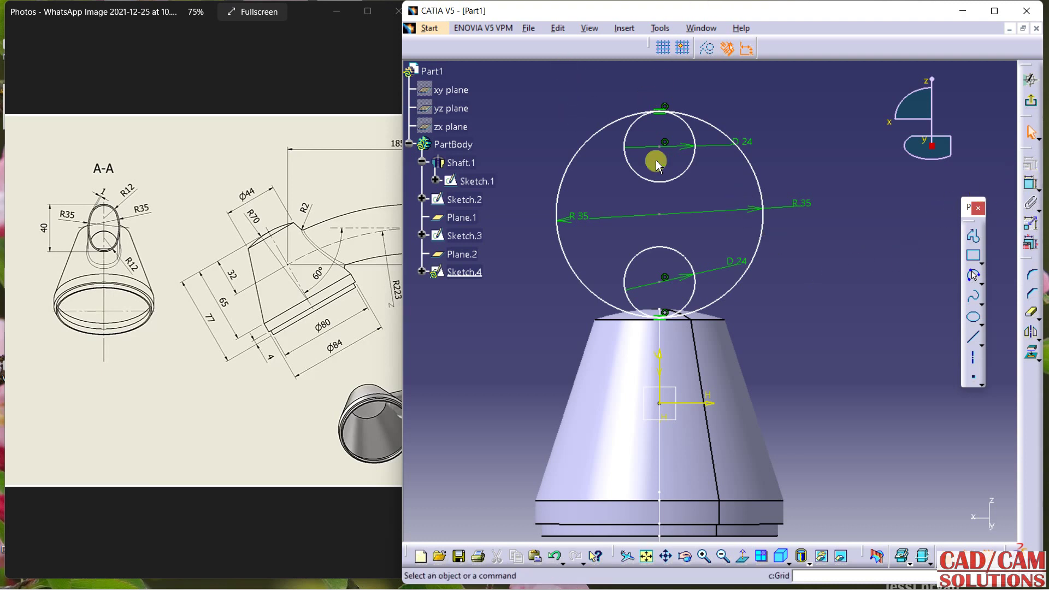
mouse_move(694, 118)
mouse_down()
mouse_move(709, 179)
mouse_move(710, 168)
mouse_up()
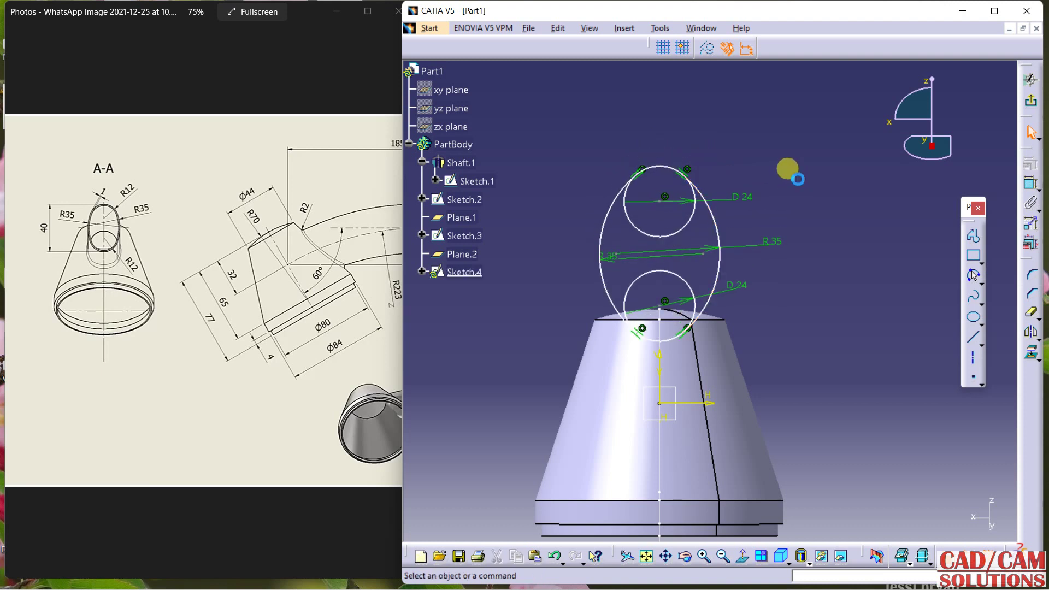
Dimension the vertical spacing between the two circles to 40.
click(1030, 187)
click(661, 165)
click(668, 340)
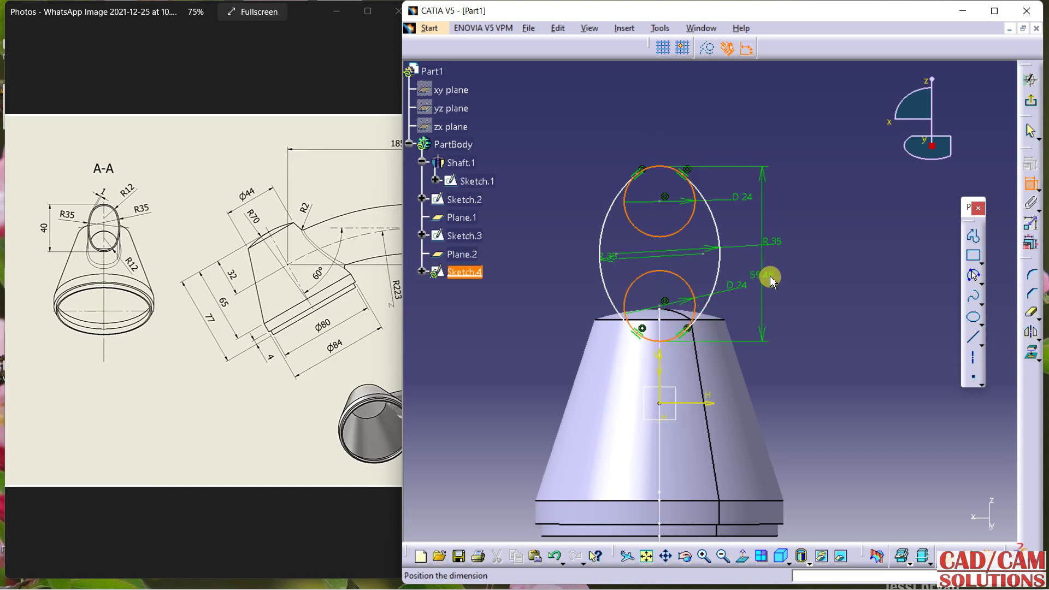
click(804, 267)
double_click(808, 265)
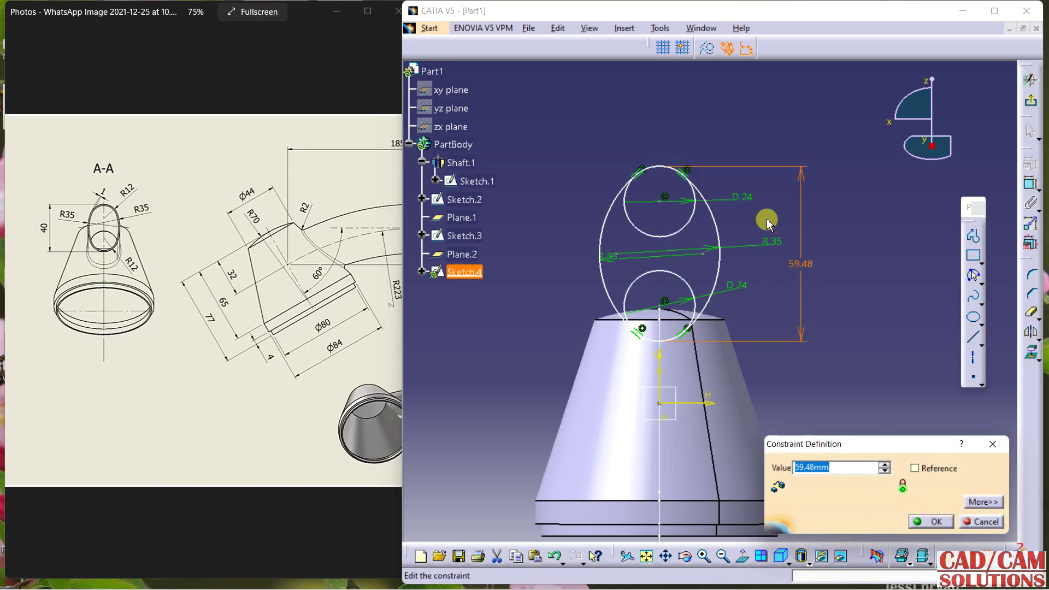
key(Return)
mouse_move(768, 223)
mouse_down()
mouse_move(745, 227)
mouse_move(710, 141)
mouse_up()
ctrl+middle_drag(710, 141, 716, 236)
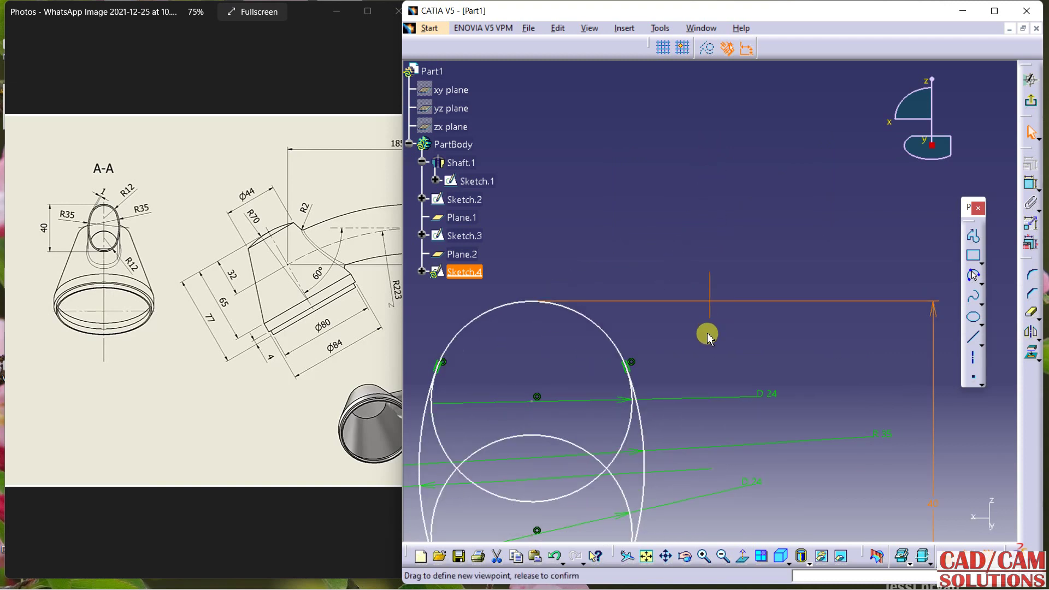
Draw a vertical construction line joining the upper and lower circle centres.
scroll(711, 317, down, 5)
scroll(675, 246, up, 3)
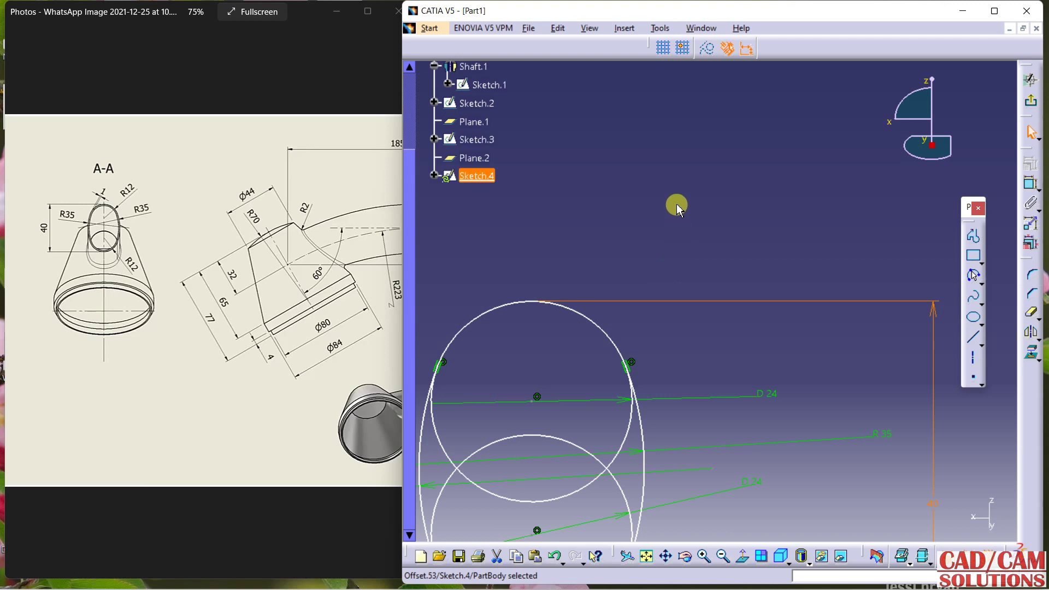
mouse_move(682, 209)
ctrl+middle_down()
mouse_move(684, 297)
mouse_move(686, 183)
ctrl+middle_up()
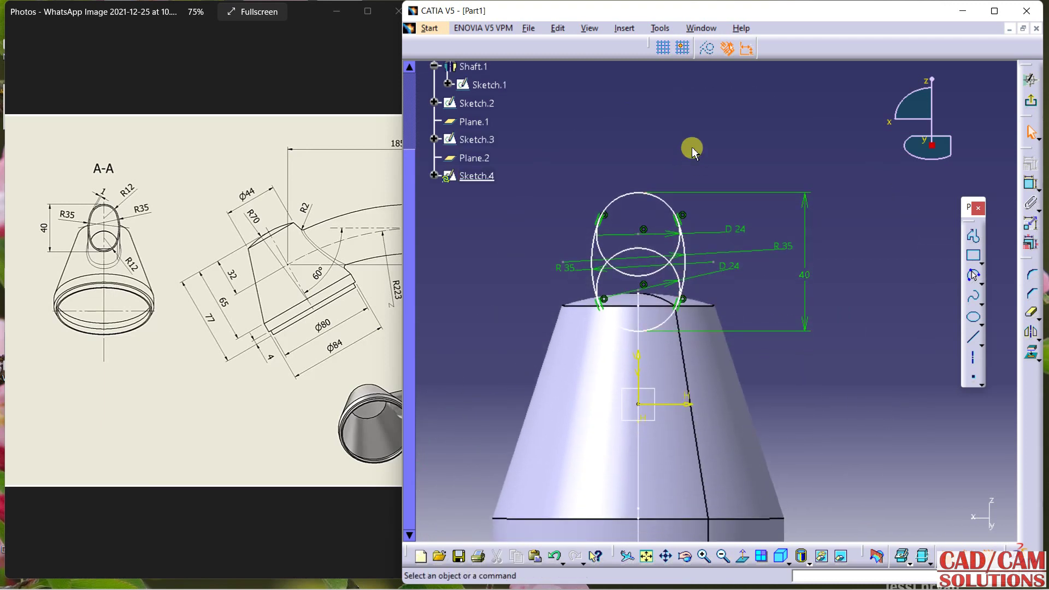
click(974, 337)
click(639, 236)
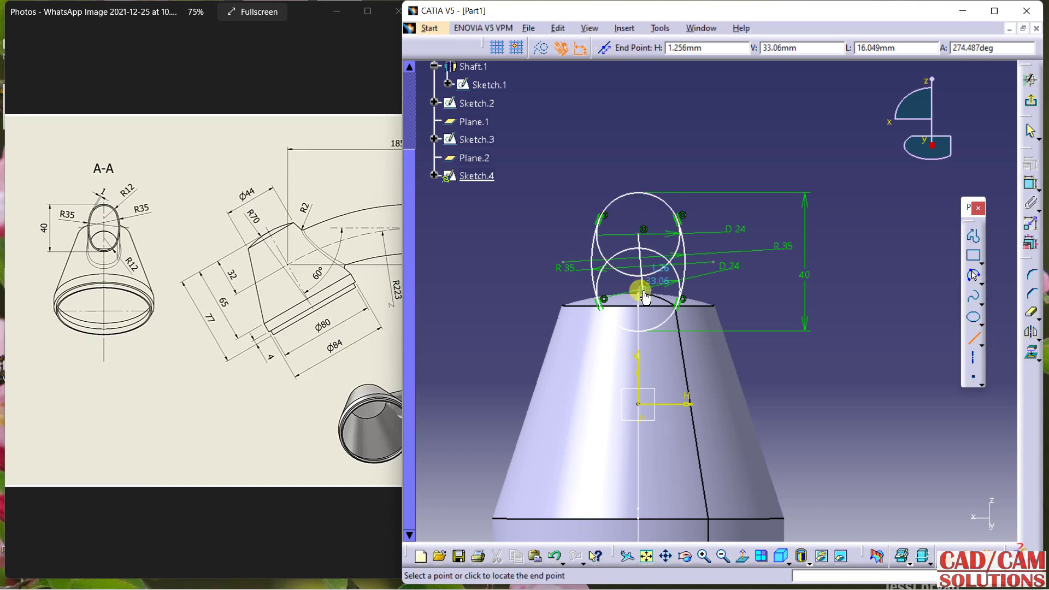
click(639, 286)
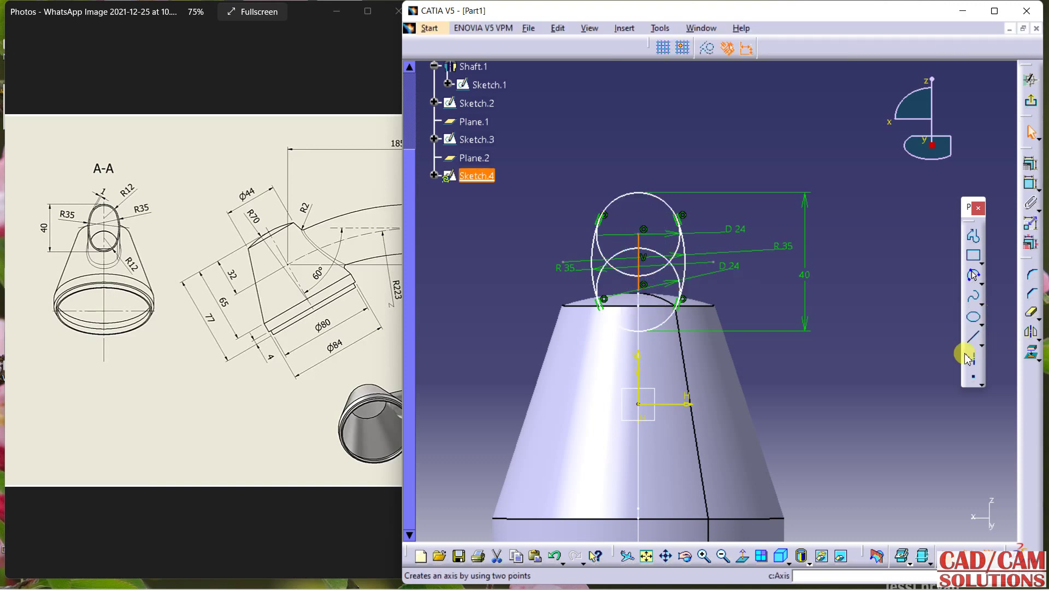
click(708, 48)
click(717, 131)
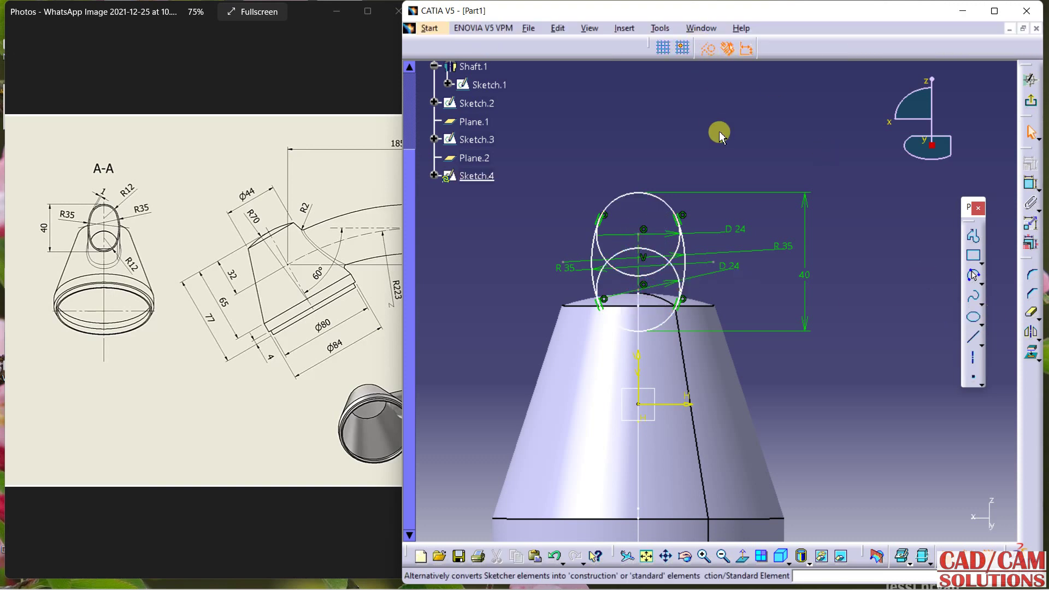
Add a length dimension to the construction line, then begin a distance dimension.
mouse_move(859, 356)
middle_down()
mouse_move(860, 300)
mouse_move(798, 317)
mouse_move(841, 331)
mouse_move(851, 302)
mouse_move(869, 335)
mouse_move(750, 276)
middle_up()
click(652, 171)
click(1031, 184)
click(649, 174)
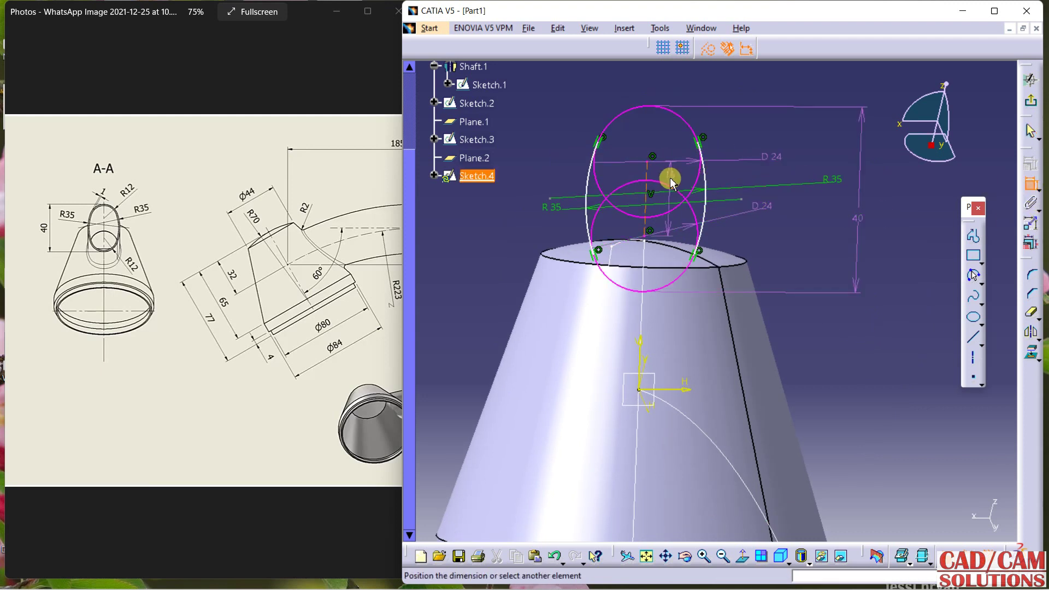
click(1016, 187)
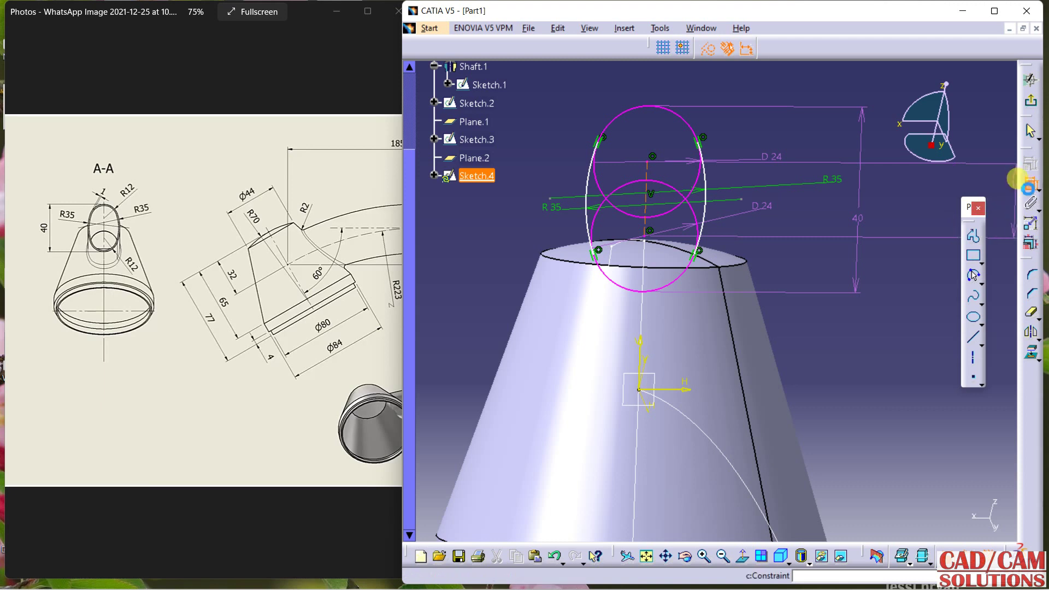
click(920, 215)
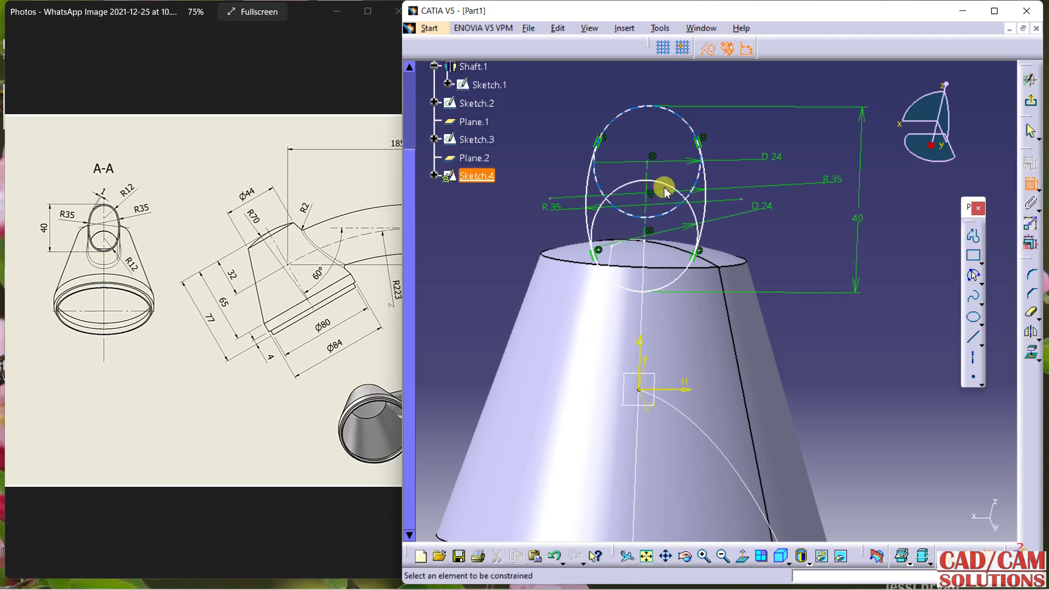
middle_drag(672, 237, 707, 264)
click(706, 264)
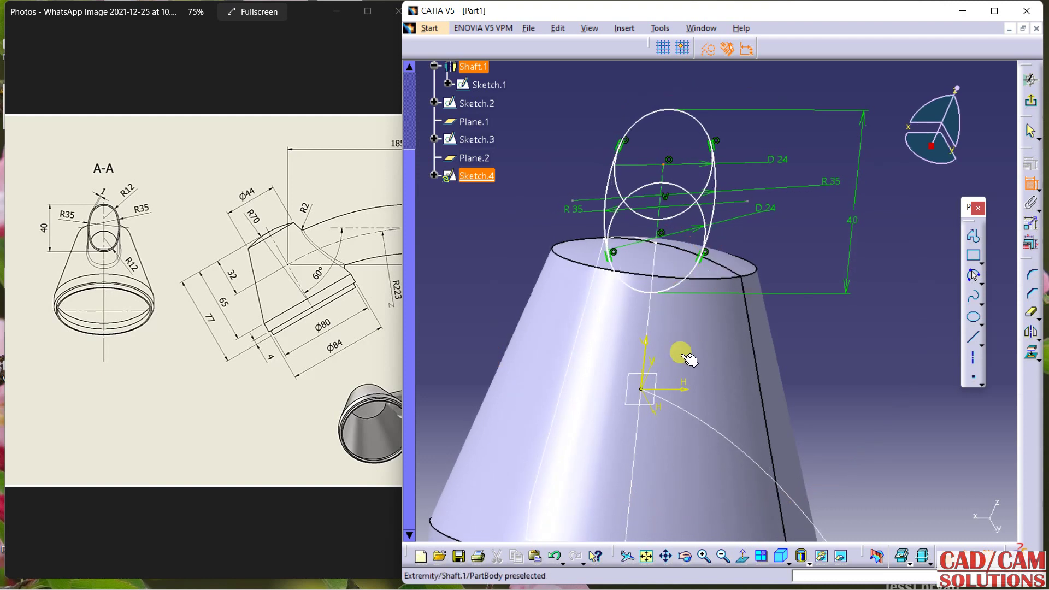
Set the distance from the sketch origin to 8 mm.
click(645, 390)
click(823, 310)
double_click(828, 310)
text(8)
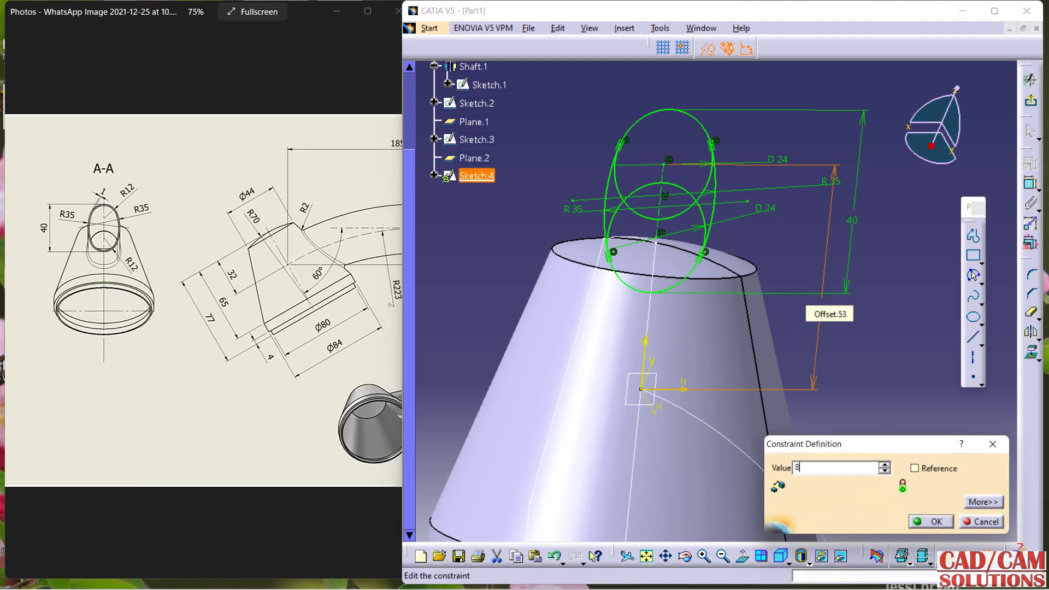
key(Return)
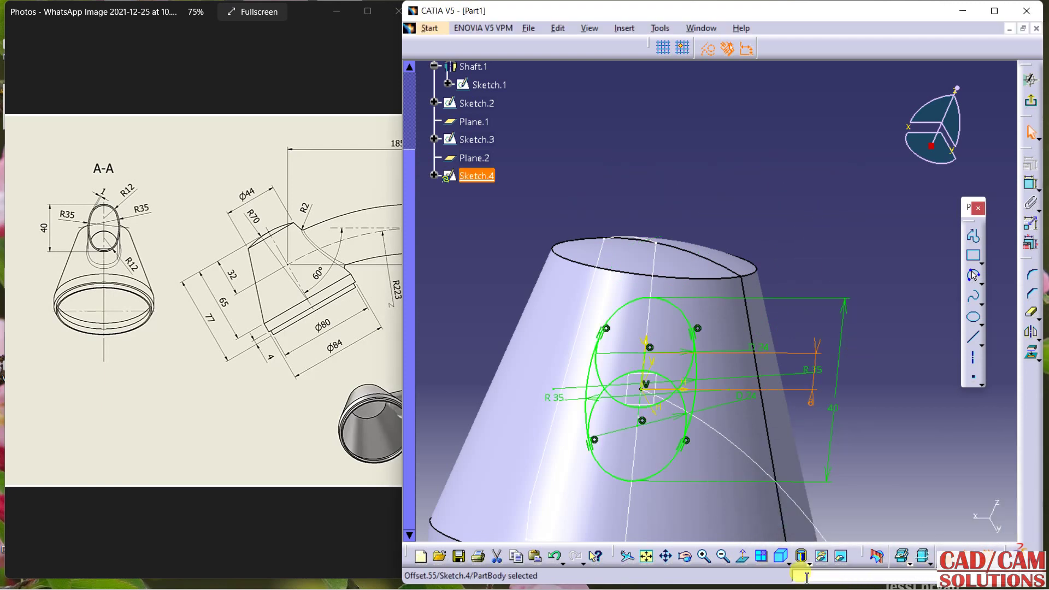
Quick Trim the middle circle's arcs into one oval outline and exit the sketch.
click(742, 556)
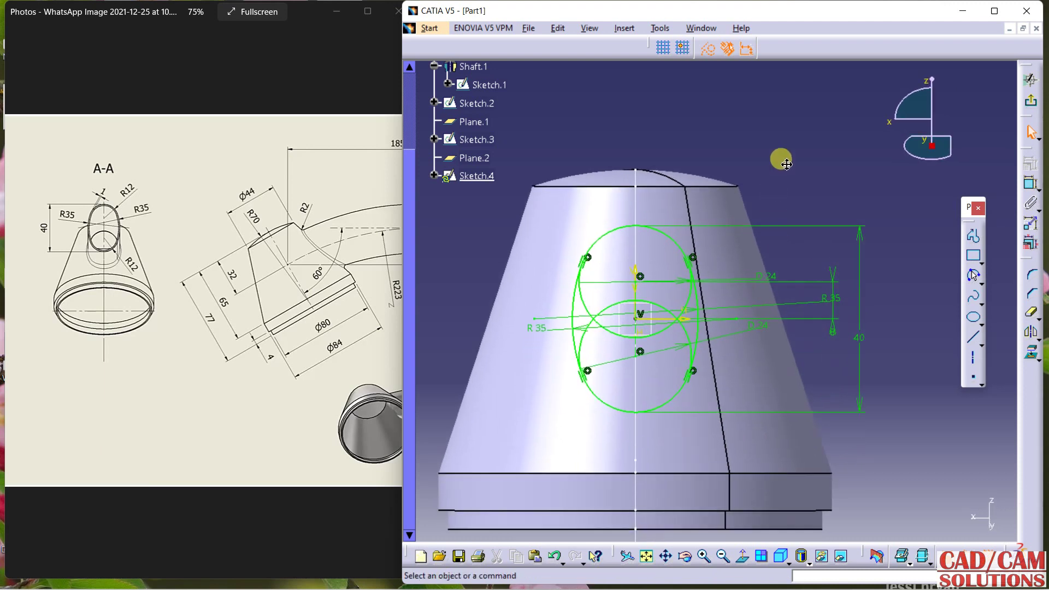
click(1026, 320)
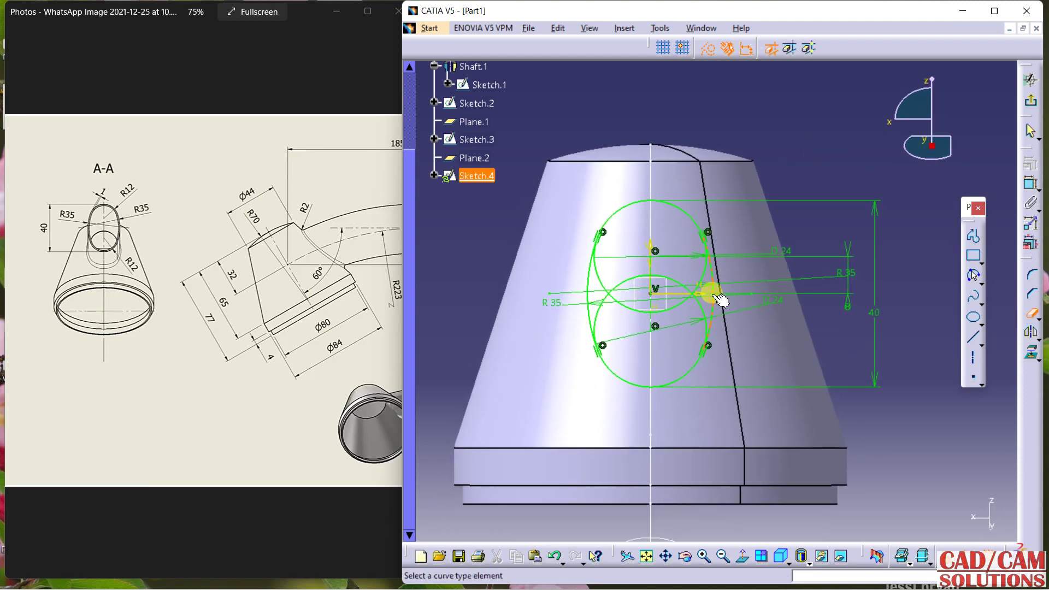
click(700, 281)
click(678, 279)
click(610, 289)
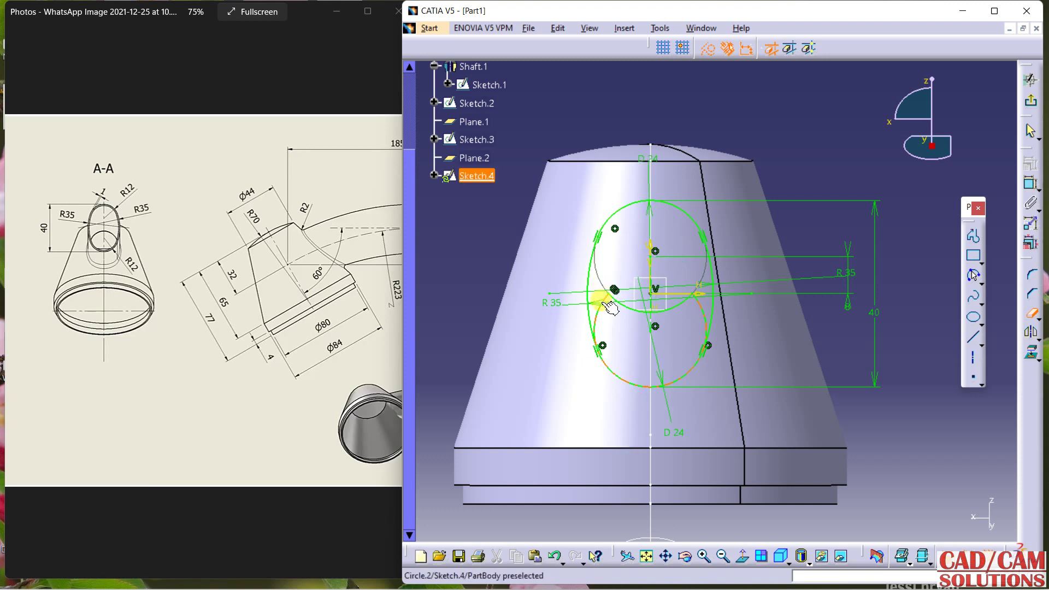
click(690, 298)
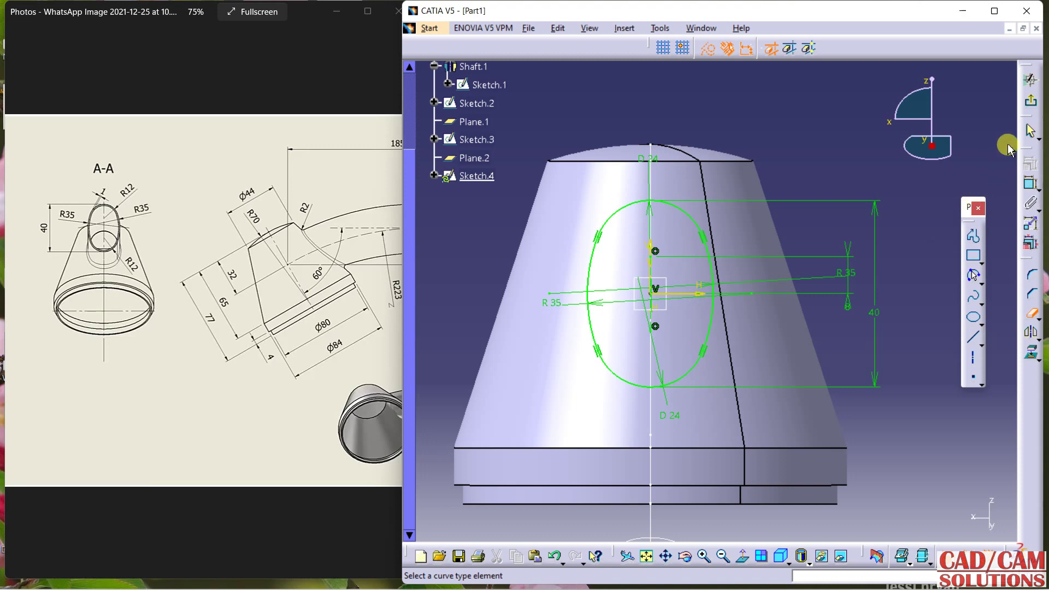
click(1031, 82)
mouse_move(874, 175)
middle_down()
mouse_move(667, 146)
mouse_move(740, 160)
mouse_move(740, 215)
mouse_move(654, 187)
mouse_move(719, 218)
middle_up()
Create Plane.3 normal to the Sketch.2 guide curve at its end vertex.
click(757, 221)
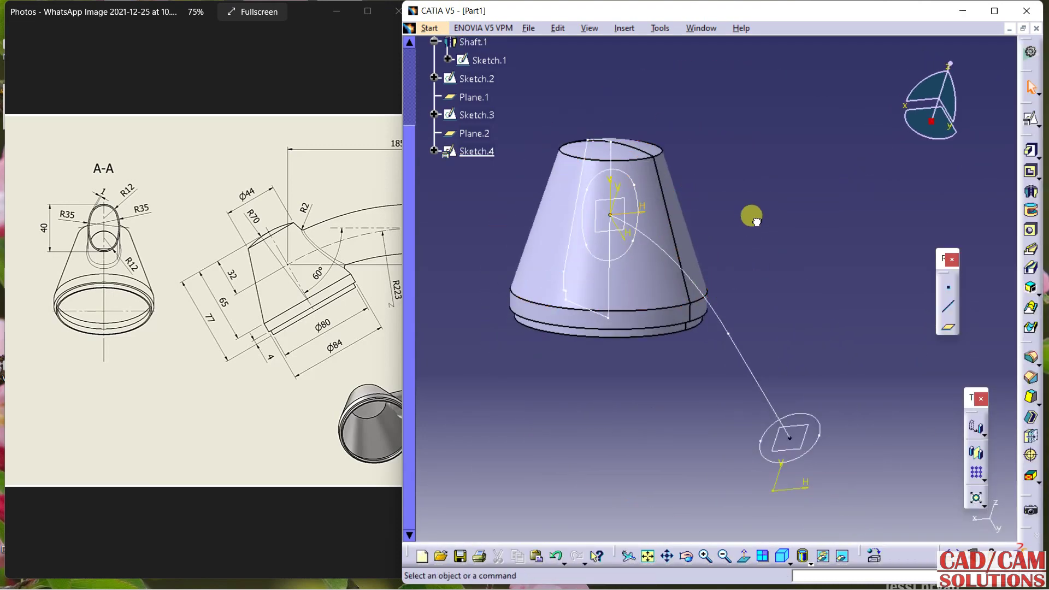
click(948, 328)
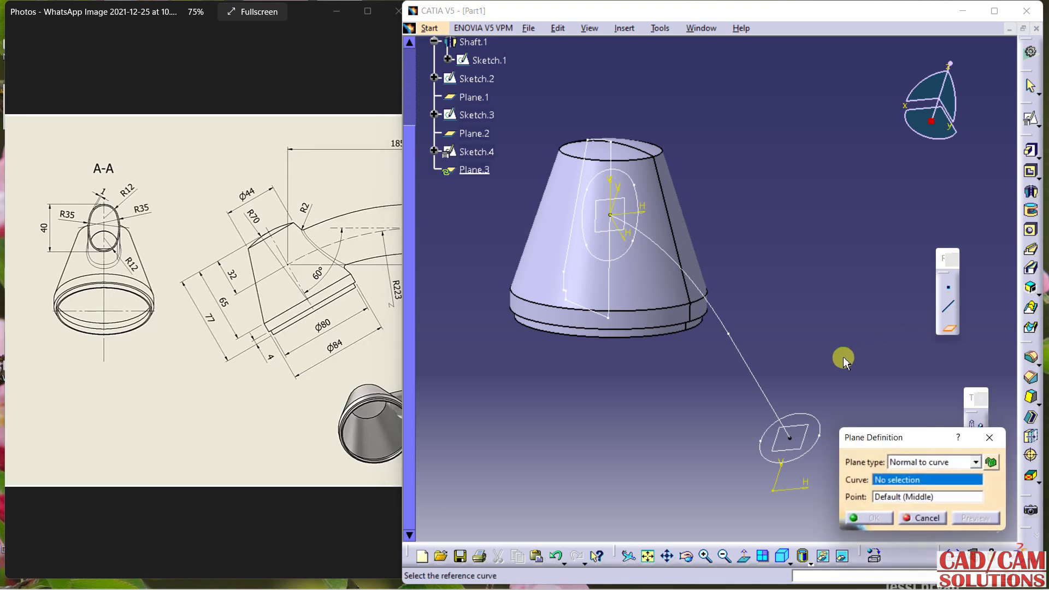
click(773, 422)
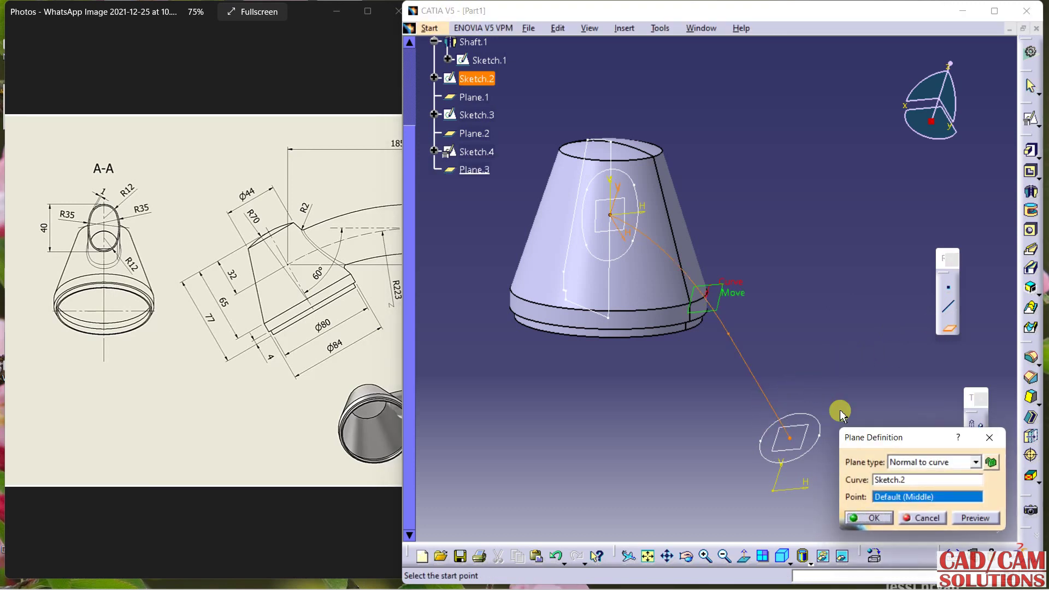
middle_drag(735, 377, 758, 354)
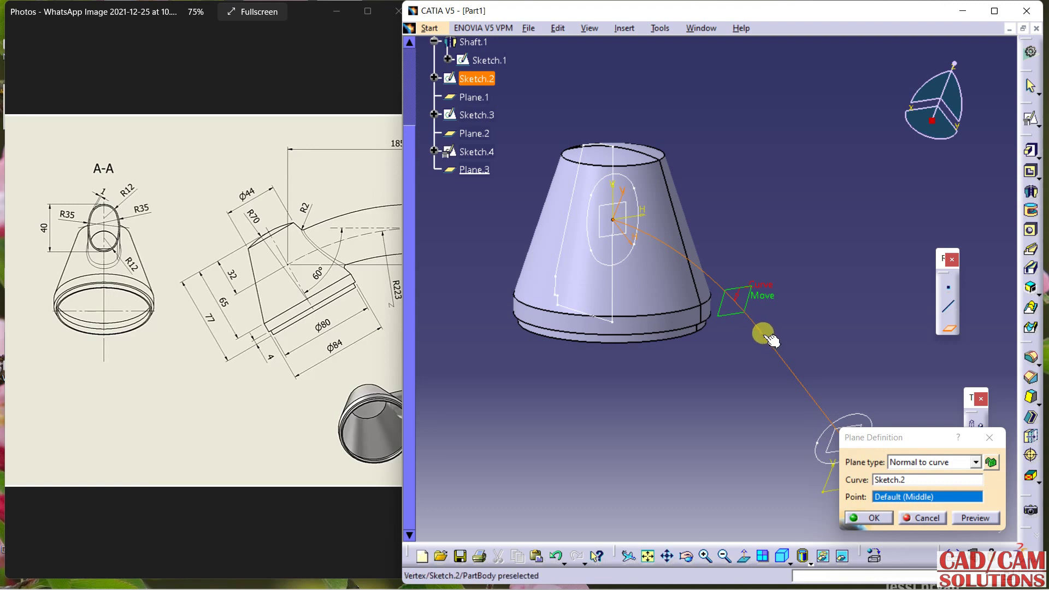
click(765, 334)
click(868, 518)
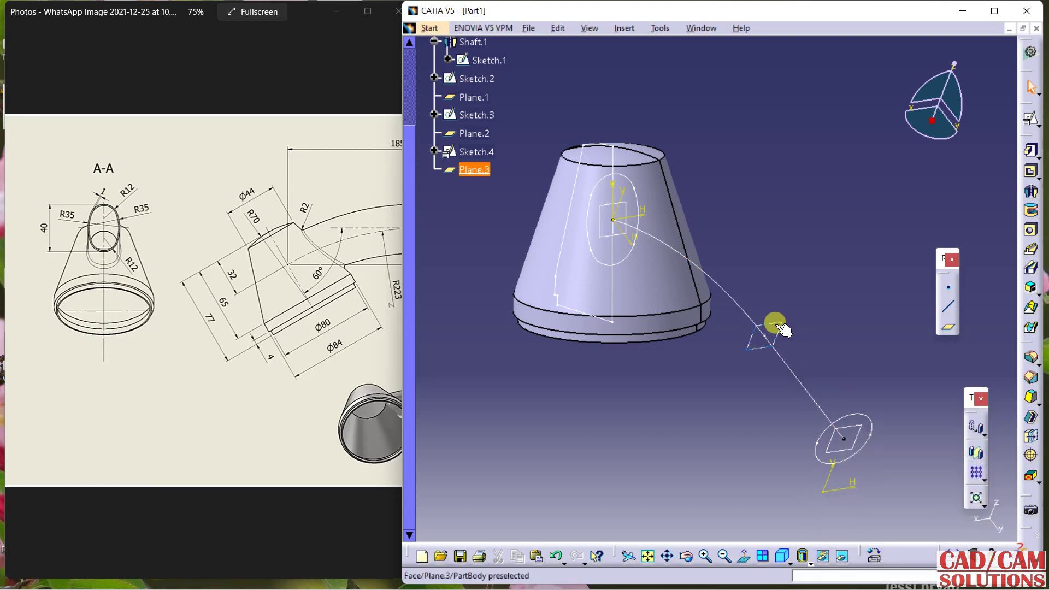
Start a positioned sketch, Sketch.5, on Plane.3.
click(1031, 117)
mouse_move(792, 290)
middle_down()
mouse_move(760, 263)
mouse_move(781, 290)
middle_up()
click(887, 503)
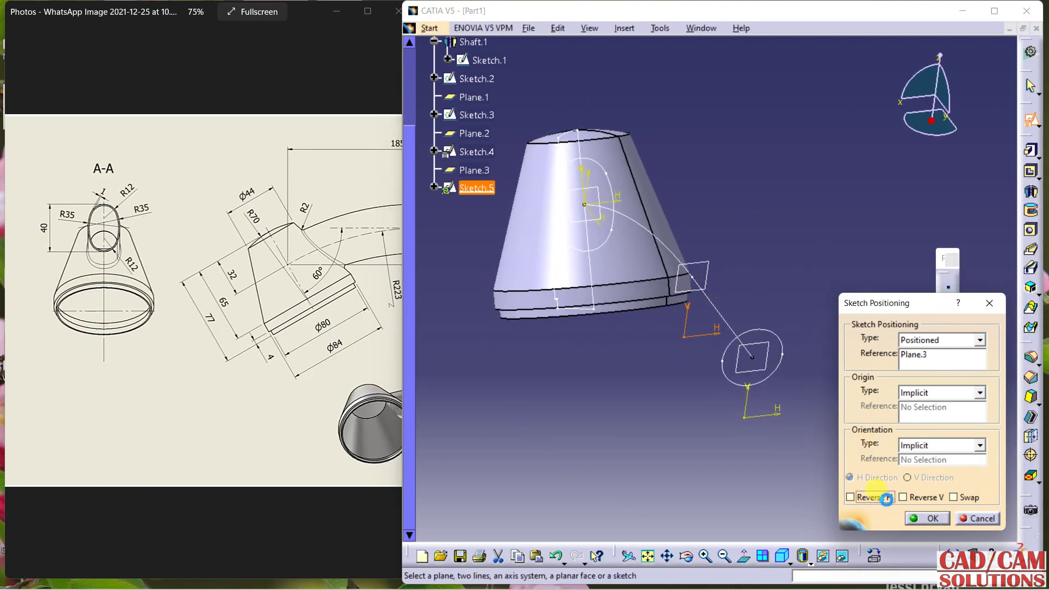
click(927, 518)
middle_drag(792, 327, 792, 283)
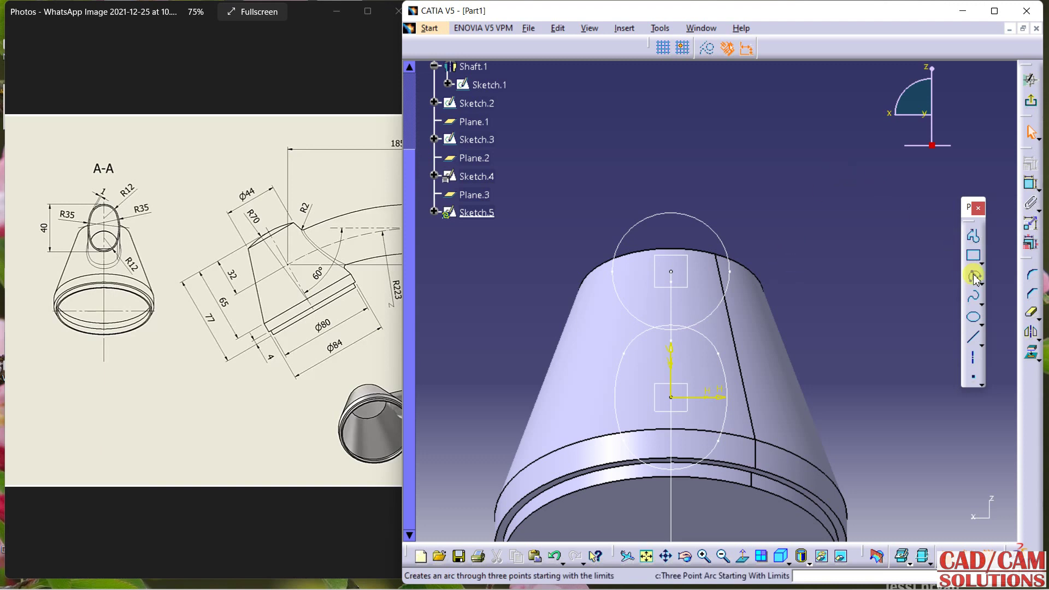
Draw two circles stacked one above the other.
click(978, 282)
click(925, 289)
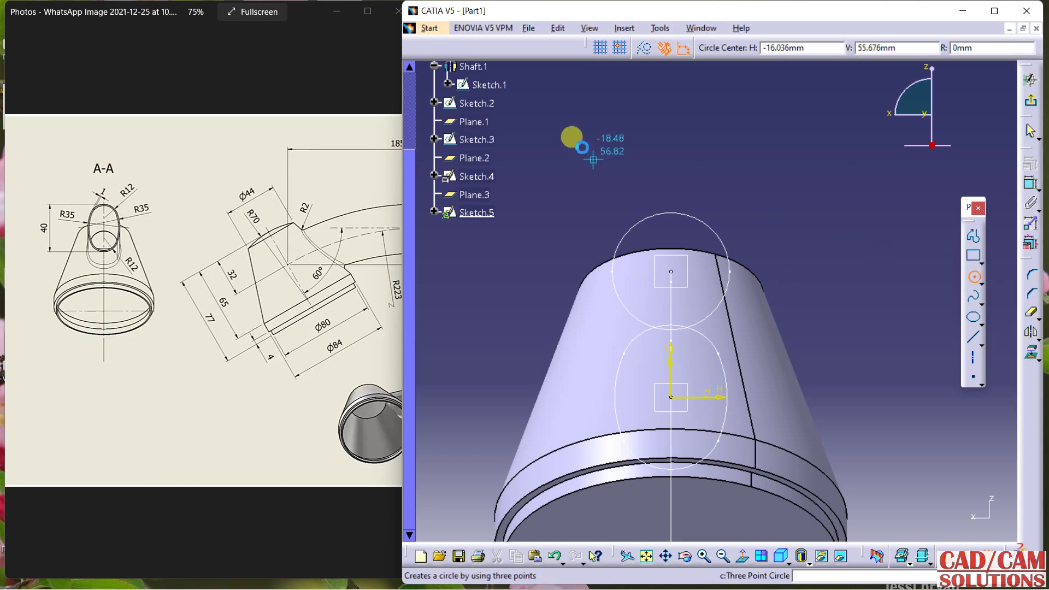
click(672, 104)
click(690, 141)
click(671, 191)
click(698, 176)
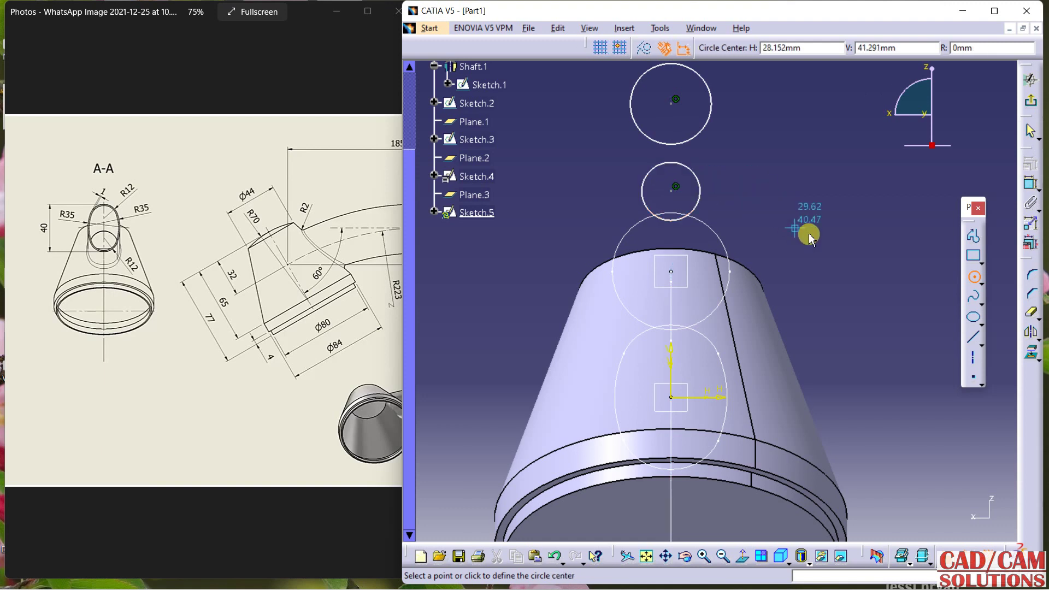
Dimension both circle diameters to 24 mm.
click(1025, 182)
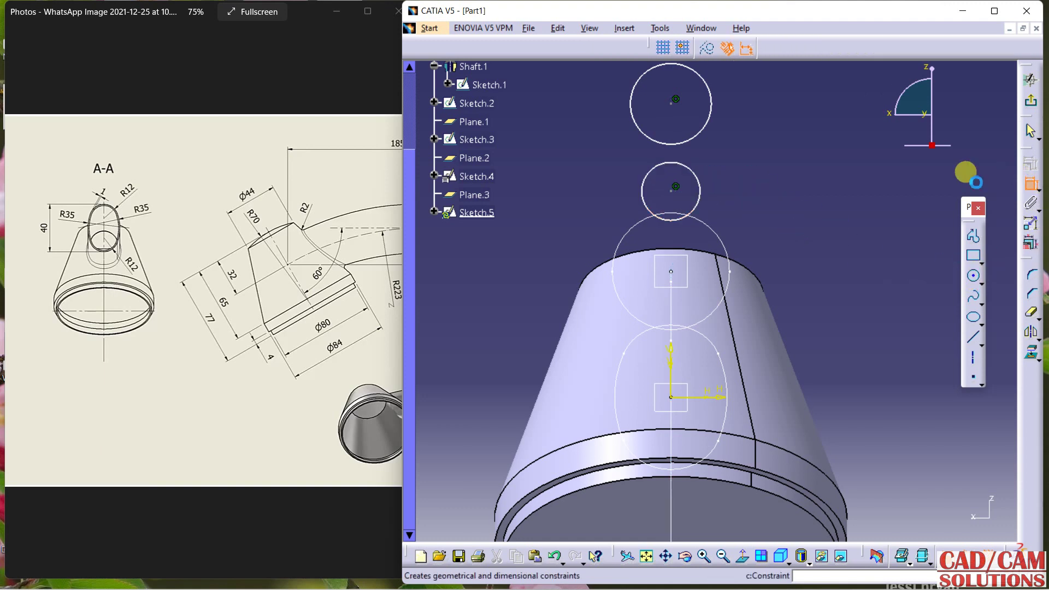
click(712, 104)
click(752, 104)
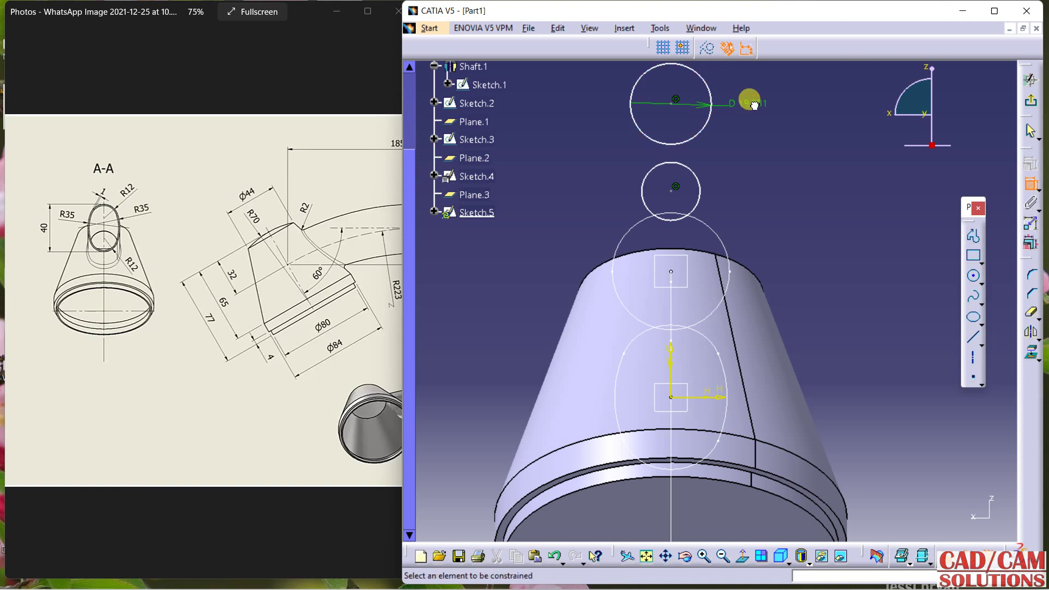
double_click(754, 104)
key(Return)
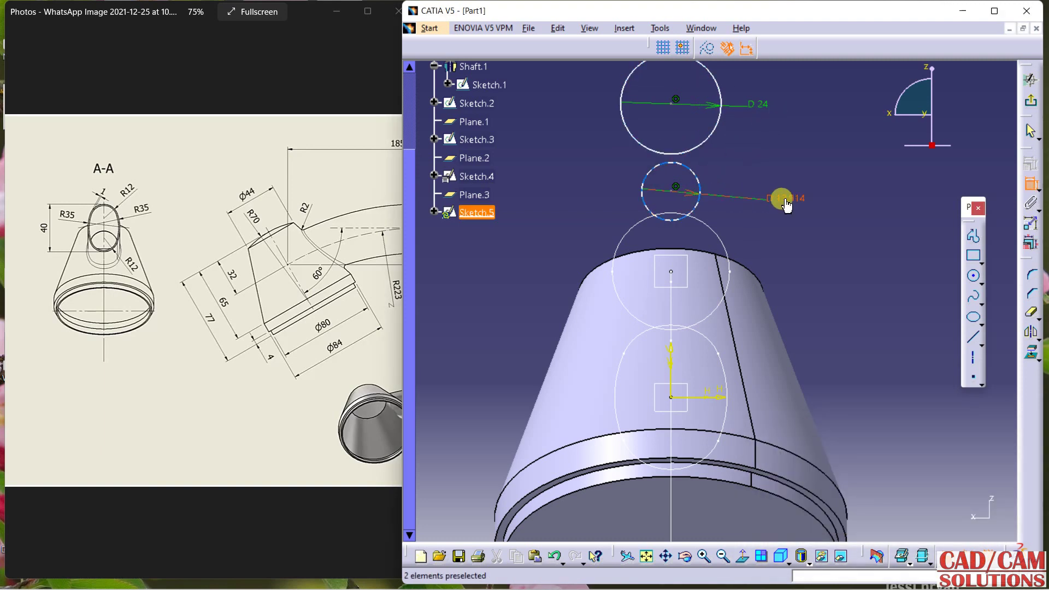
click(787, 205)
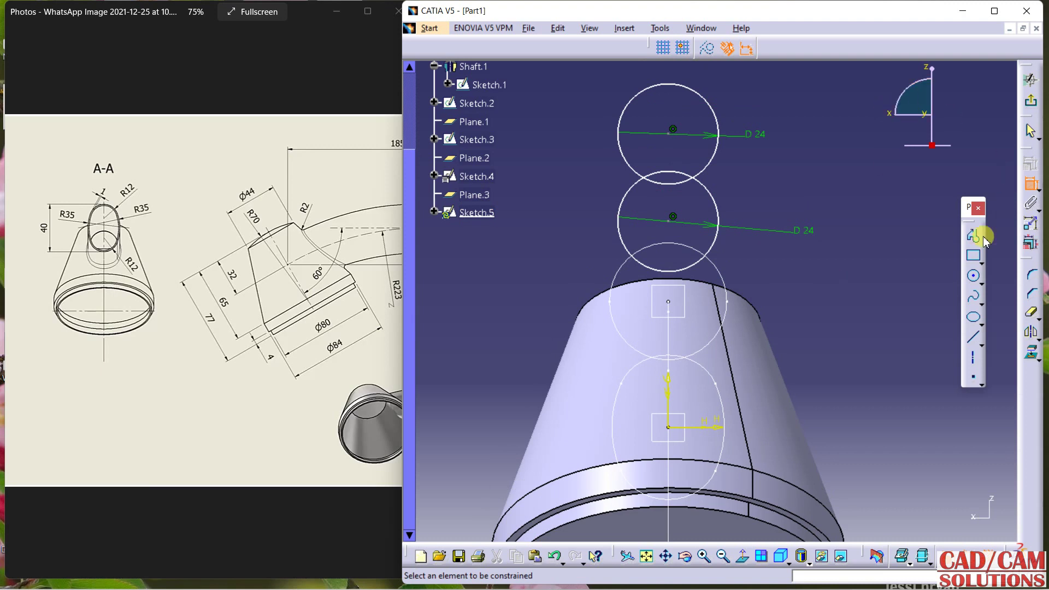
Draw three-point arcs on the left and right joining the top and lower circles.
click(982, 280)
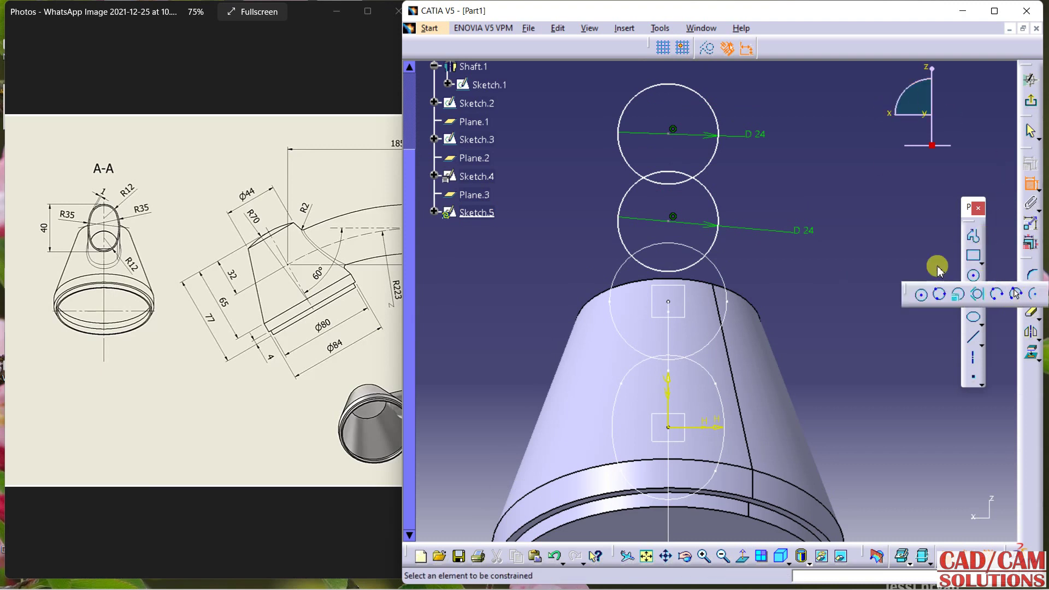
click(1000, 292)
click(624, 107)
click(625, 235)
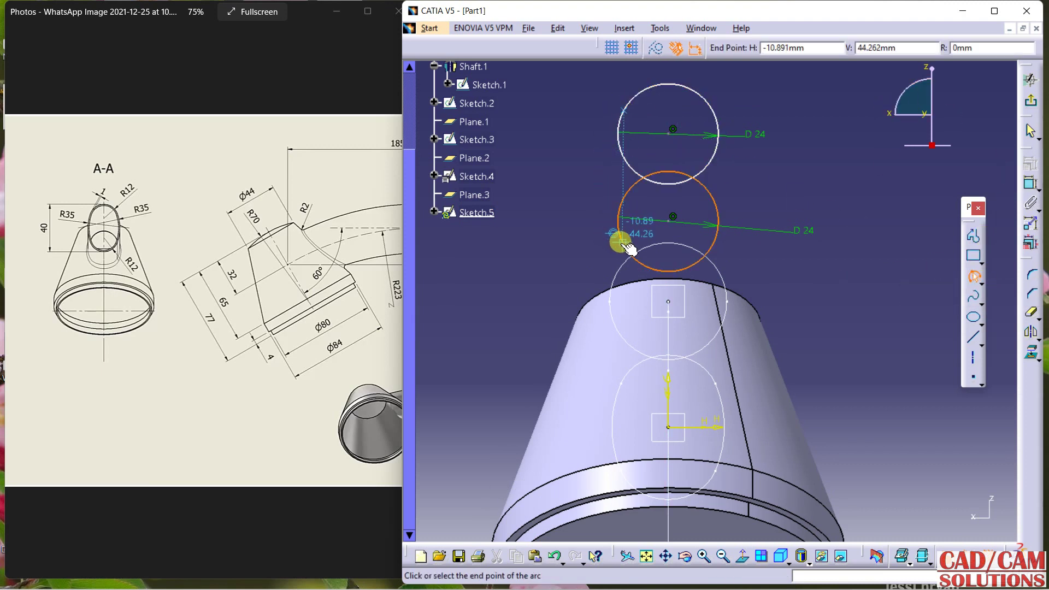
click(610, 190)
click(785, 163)
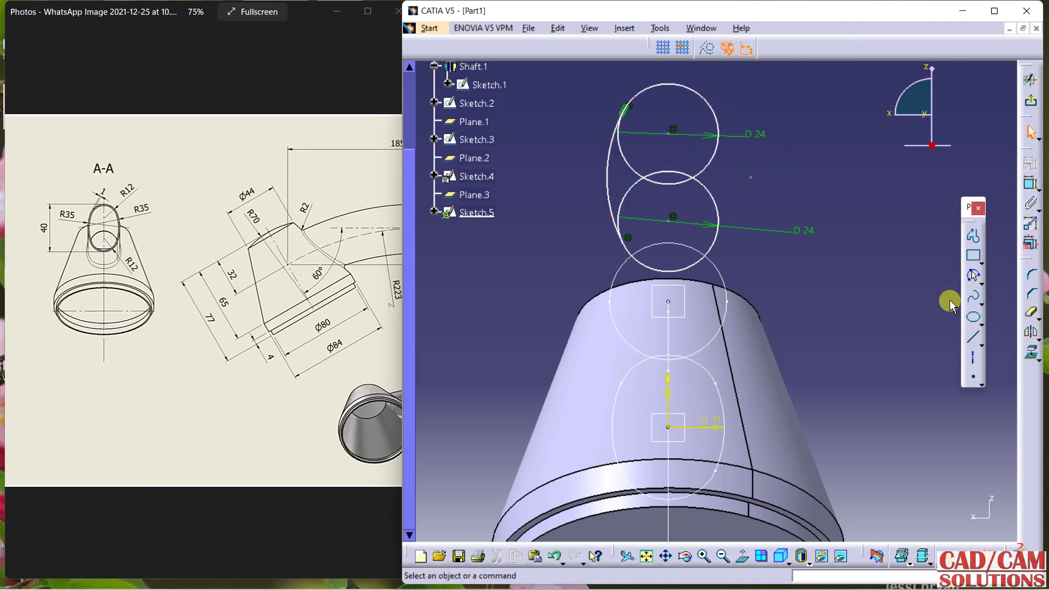
click(974, 276)
click(709, 98)
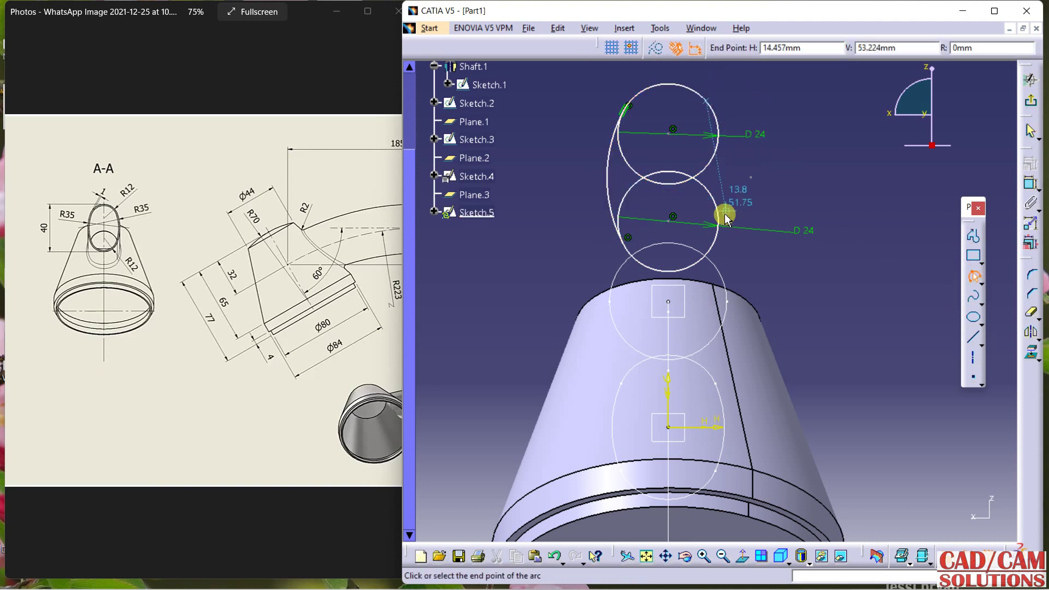
click(720, 231)
click(732, 199)
click(799, 202)
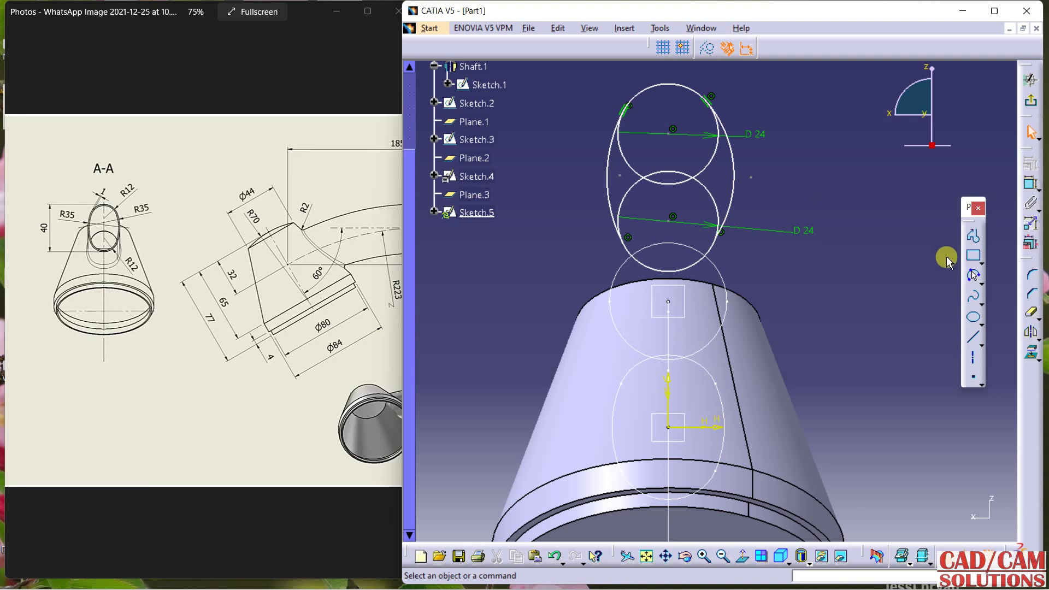
Set both side arcs to radius 35 mm.
click(1031, 184)
click(733, 170)
click(790, 170)
double_click(793, 171)
text(35)
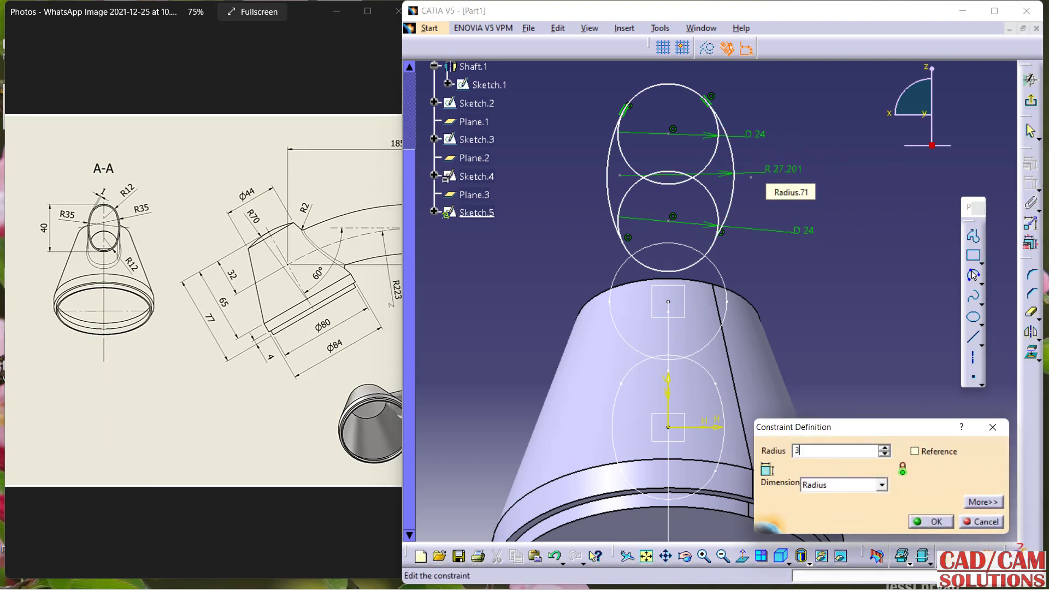
key(Return)
click(599, 172)
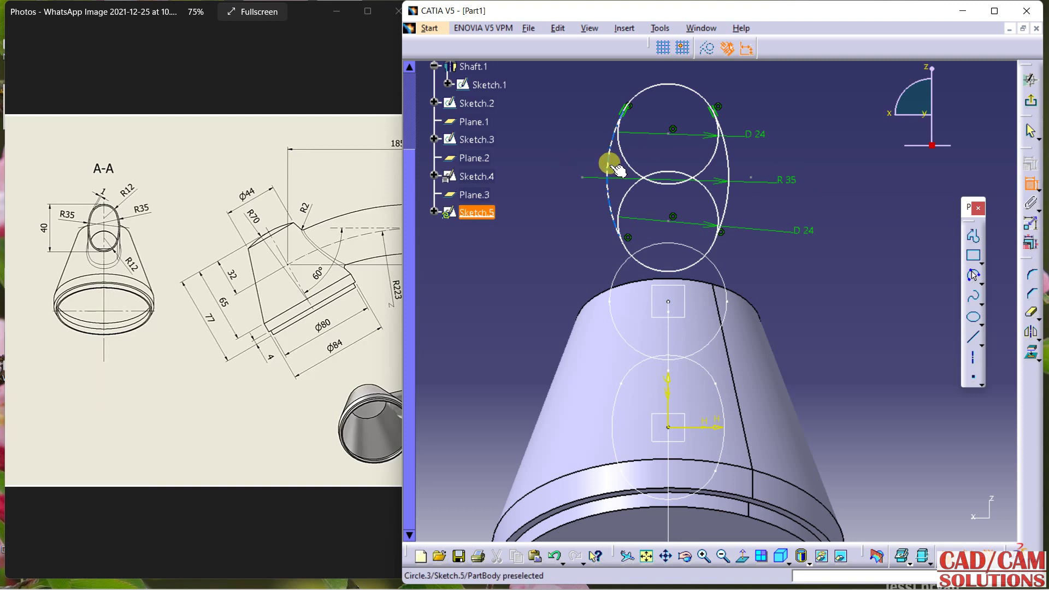
click(563, 147)
double_click(567, 149)
text(35)
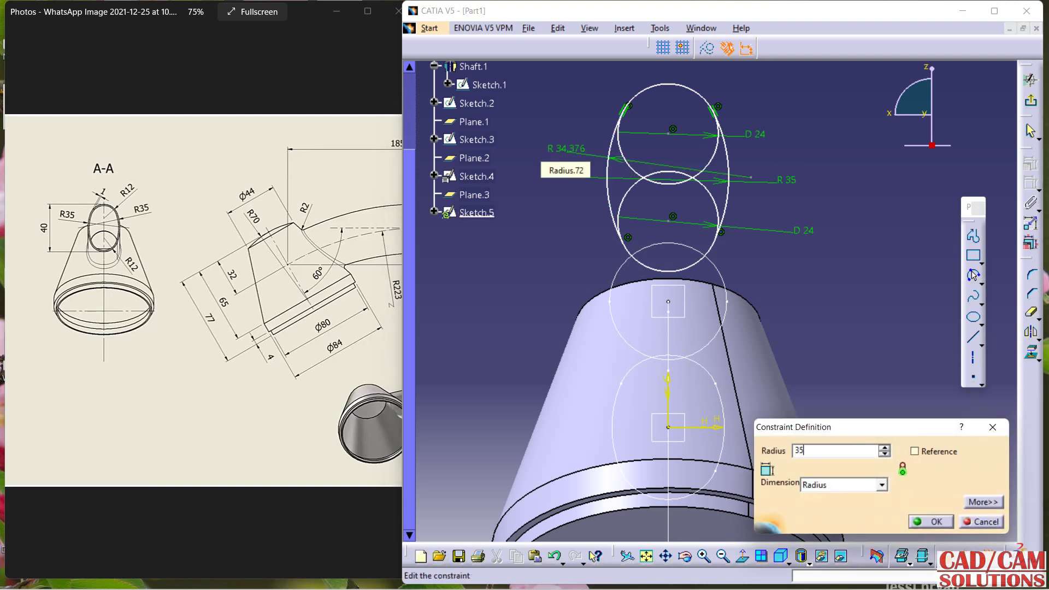
key(Return)
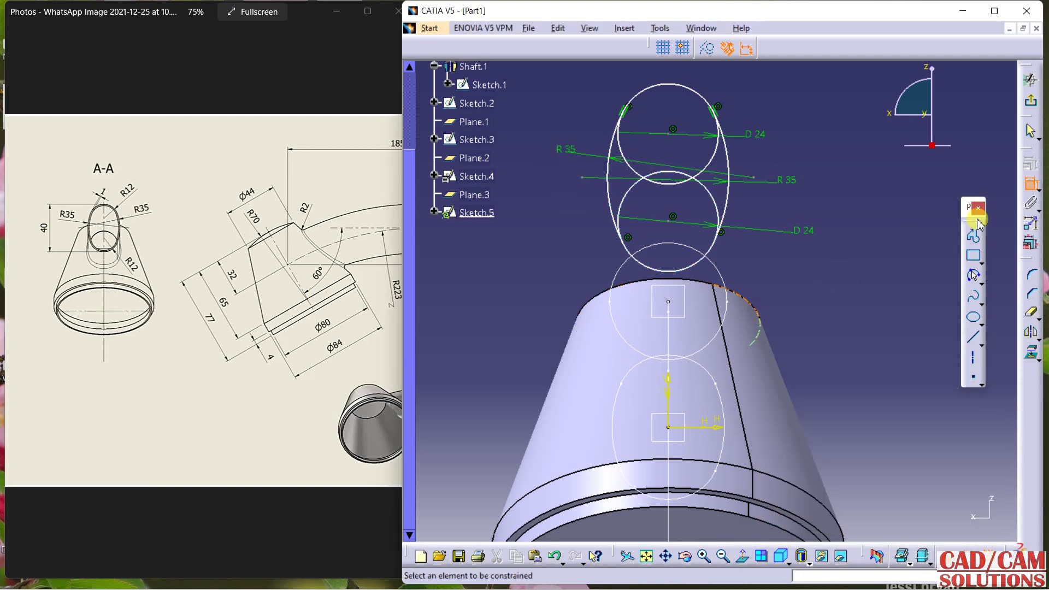
Draw an axis joining the circle centres and dimension it 8 mm from the Sketch.2 edge.
click(976, 362)
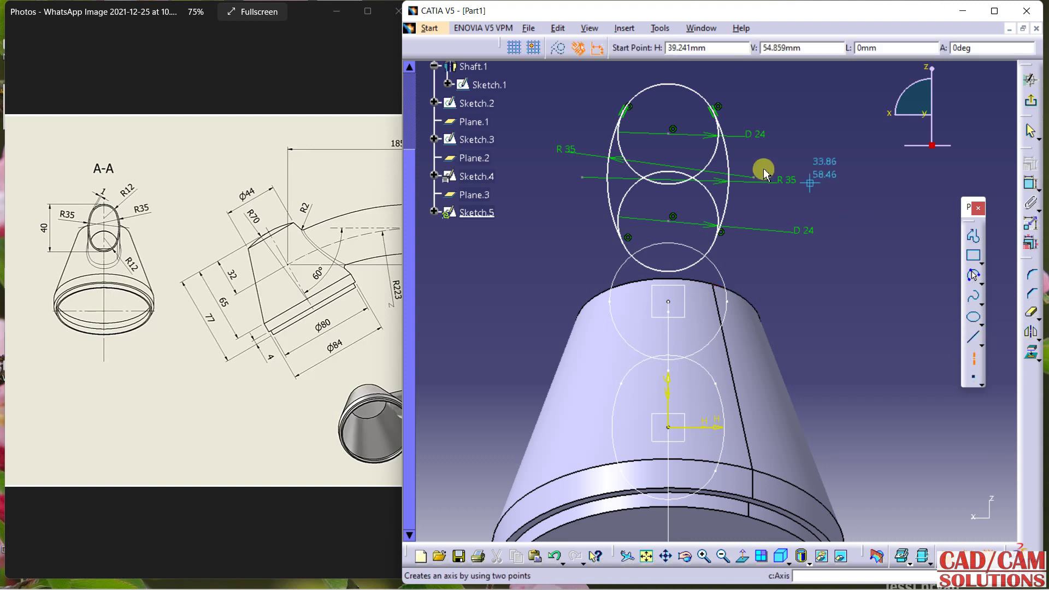
click(674, 129)
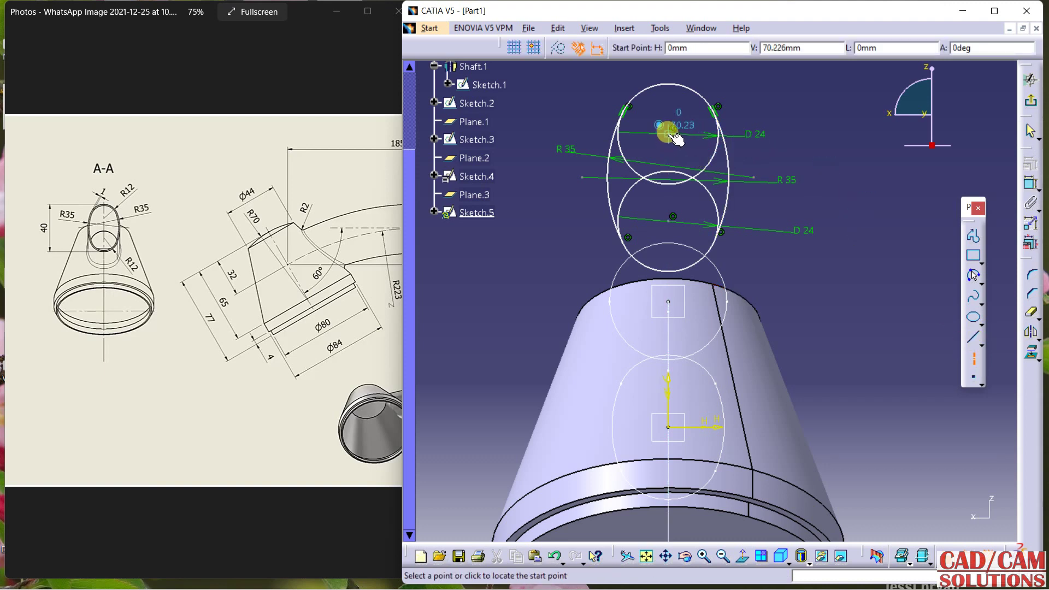
click(673, 217)
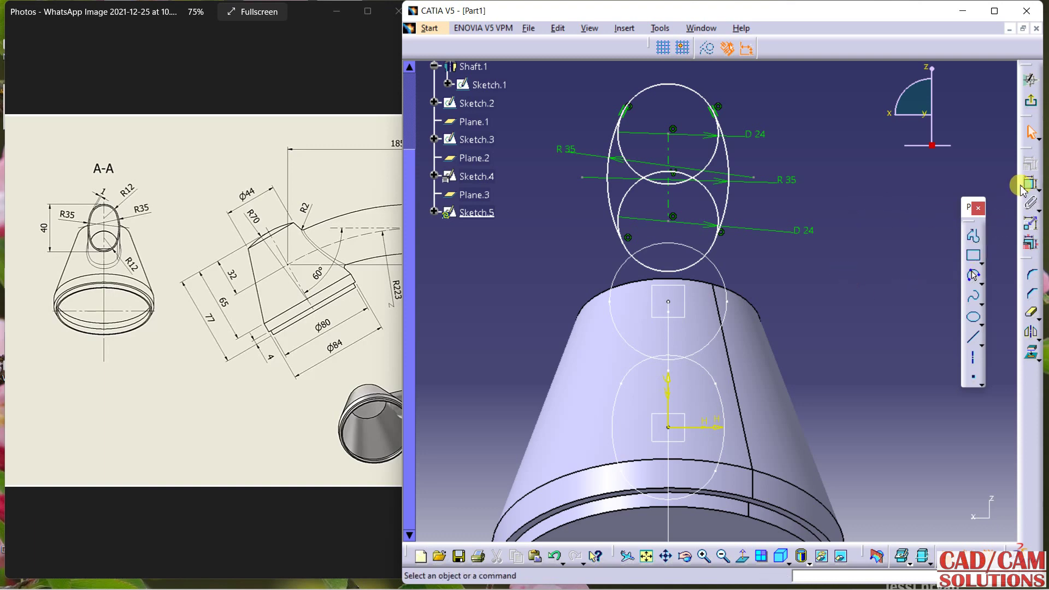
click(669, 133)
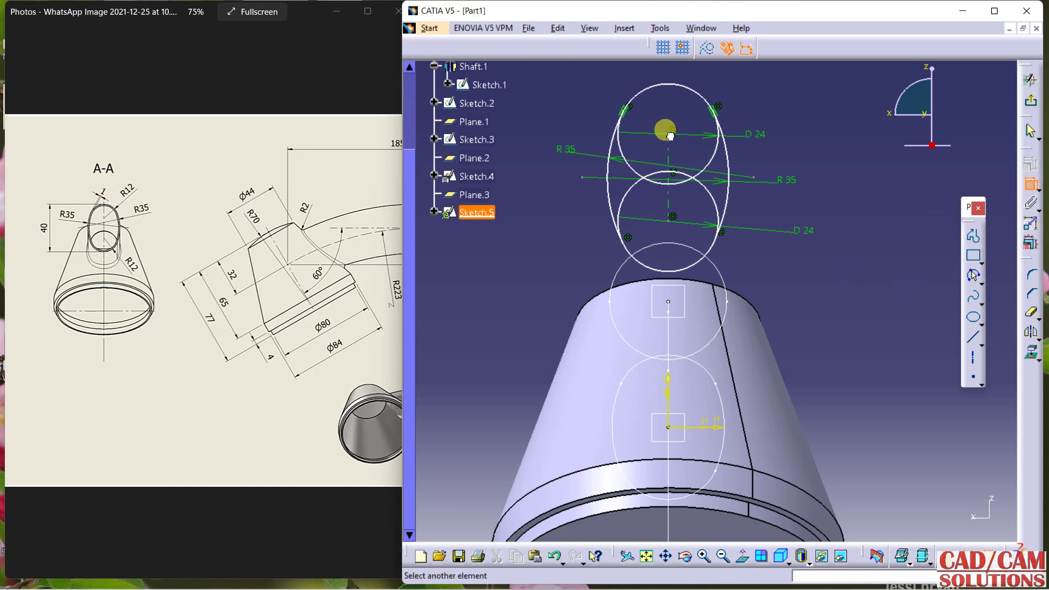
middle_drag(754, 273, 818, 276)
click(678, 306)
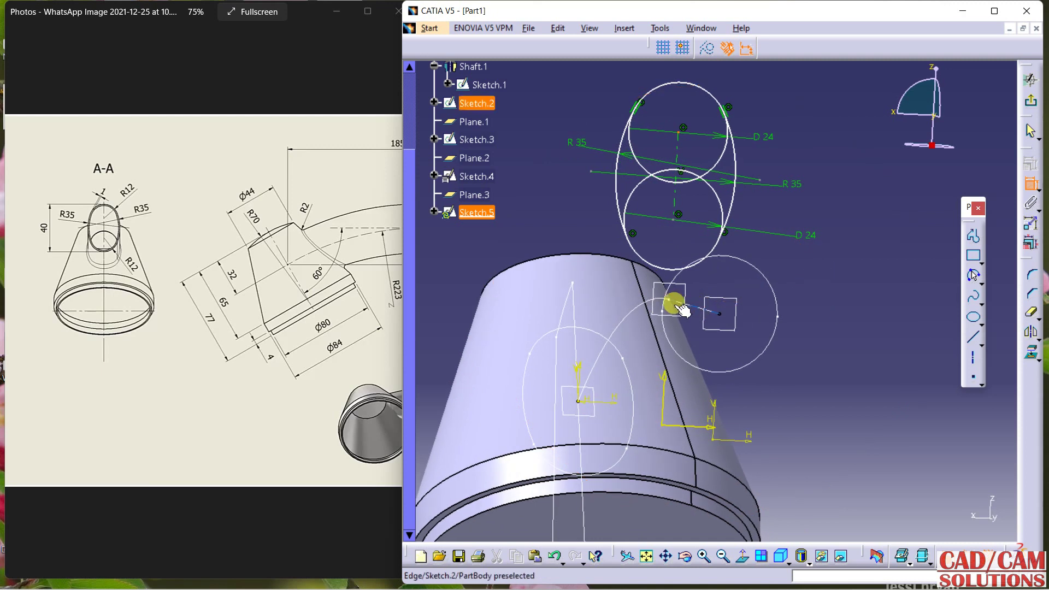
click(669, 300)
click(821, 204)
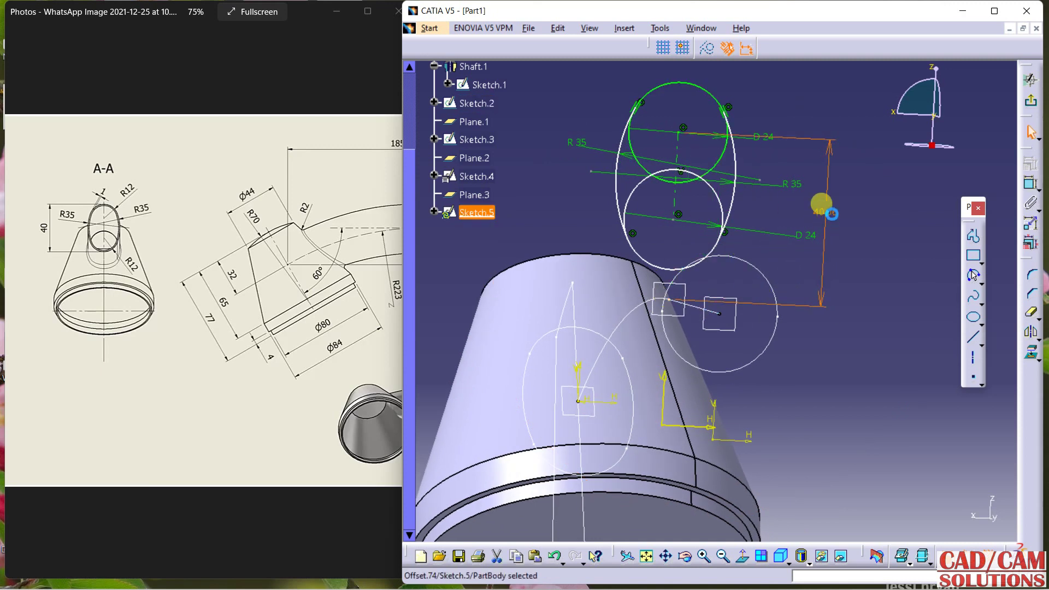
double_click(823, 207)
text(8)
key(Return)
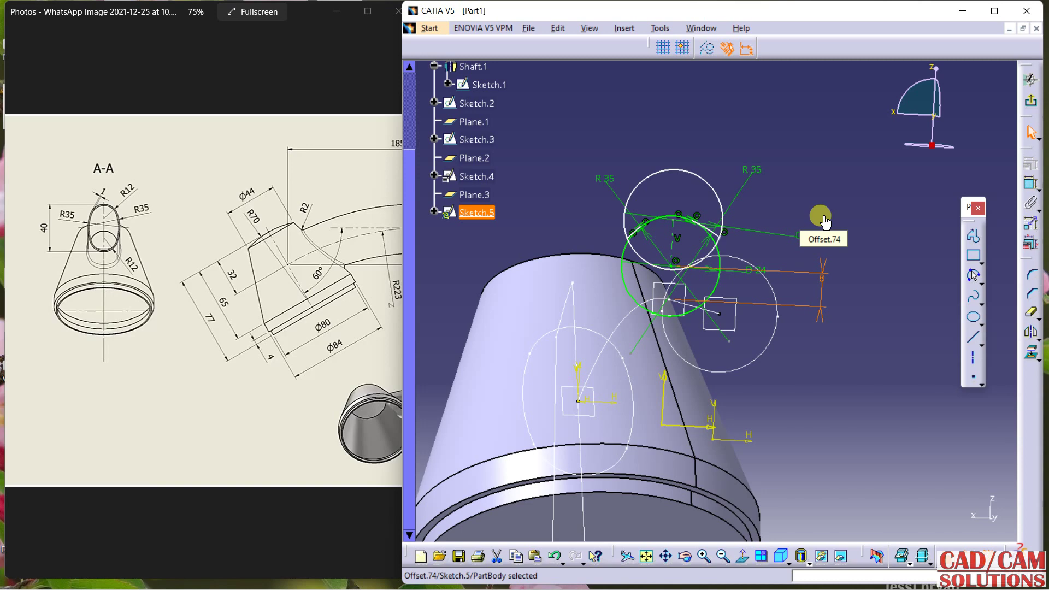
Make the left R35 arc tangent to the lower circle.
click(869, 367)
mouse_move(832, 281)
middle_down()
mouse_move(795, 270)
mouse_move(792, 280)
middle_up()
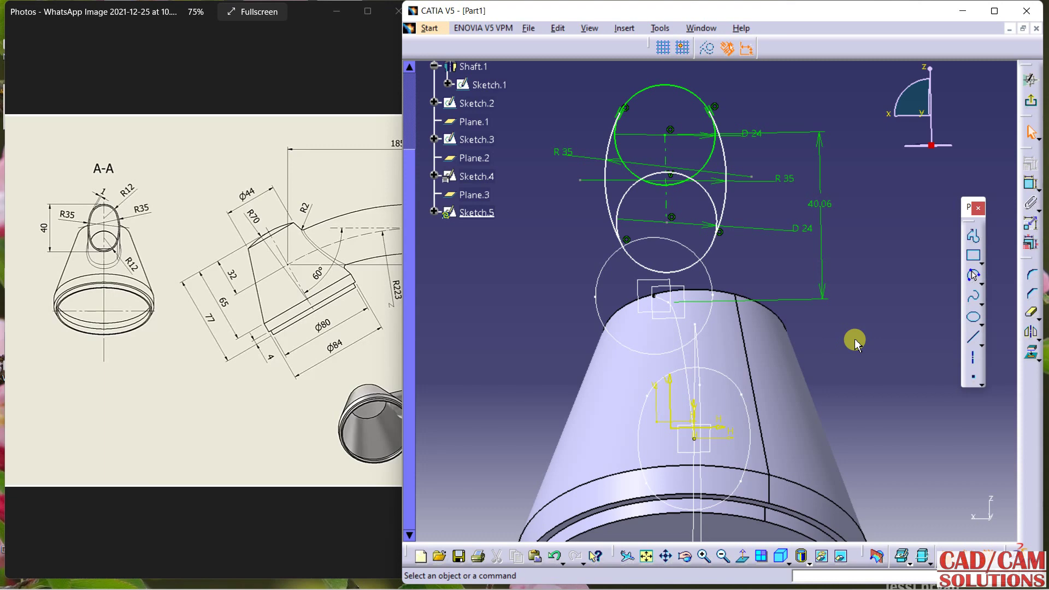
click(742, 556)
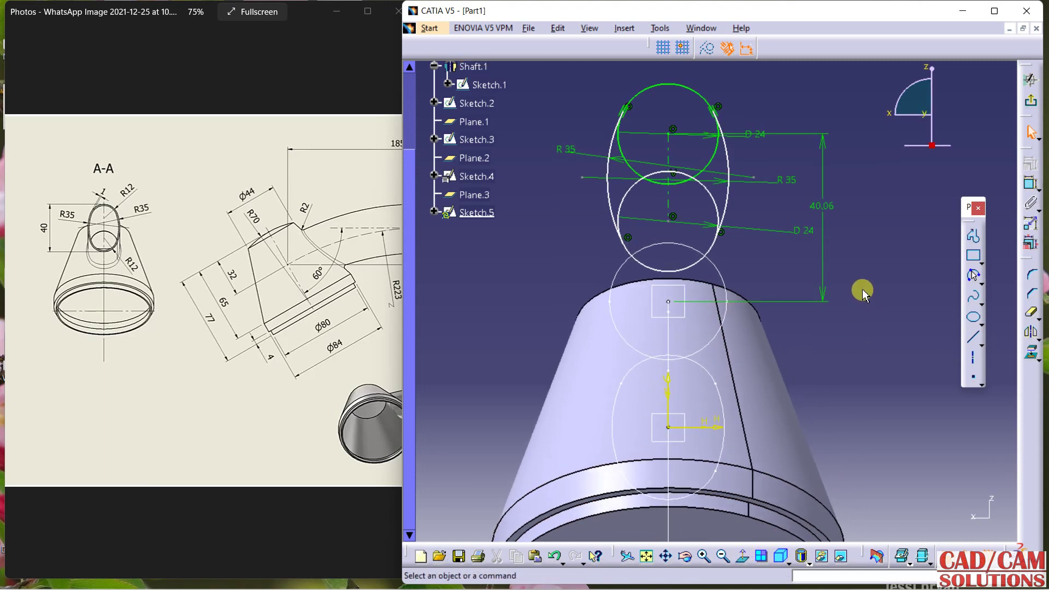
mouse_move(716, 246)
mouse_down()
mouse_move(714, 266)
mouse_move(715, 226)
mouse_move(753, 254)
mouse_up()
click(626, 195)
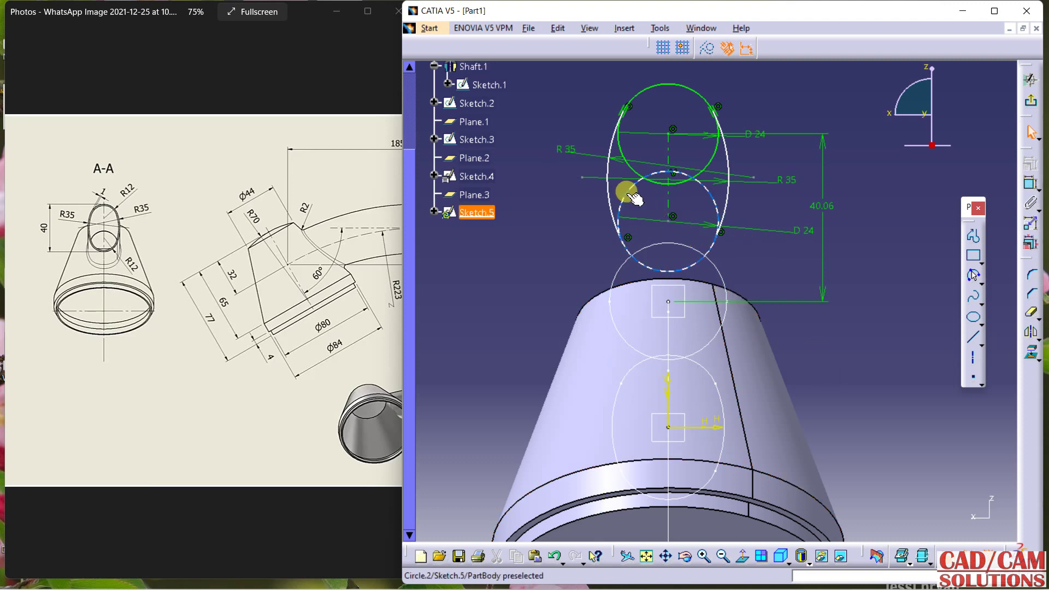
ctrl+click(606, 199)
click(1030, 163)
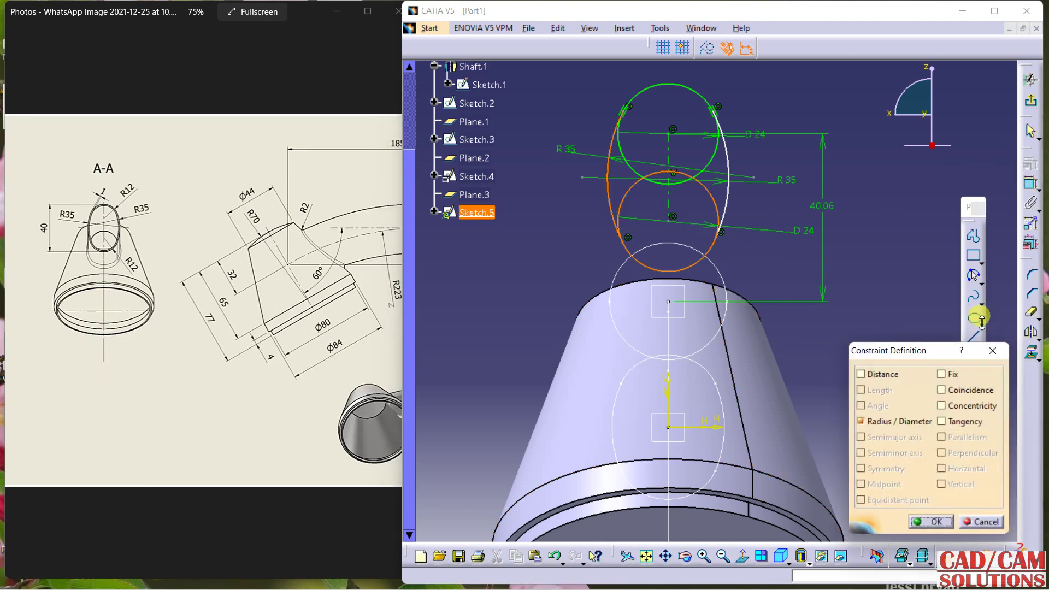
click(967, 425)
click(924, 522)
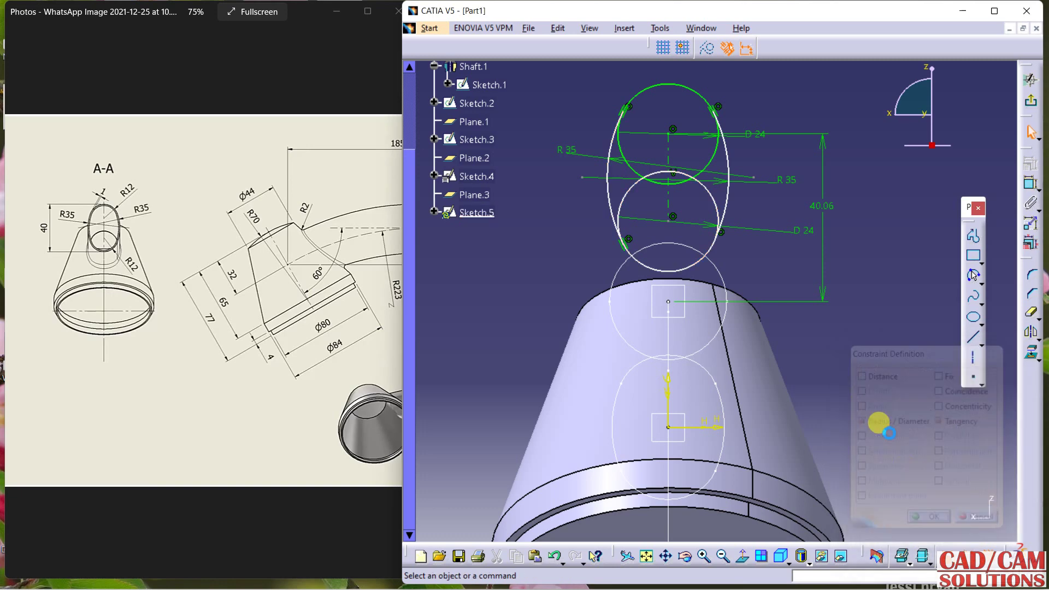
Make the right R35 arc tangent to the lower circle and reset the edge distance to 8 mm.
click(732, 195)
ctrl+click(718, 207)
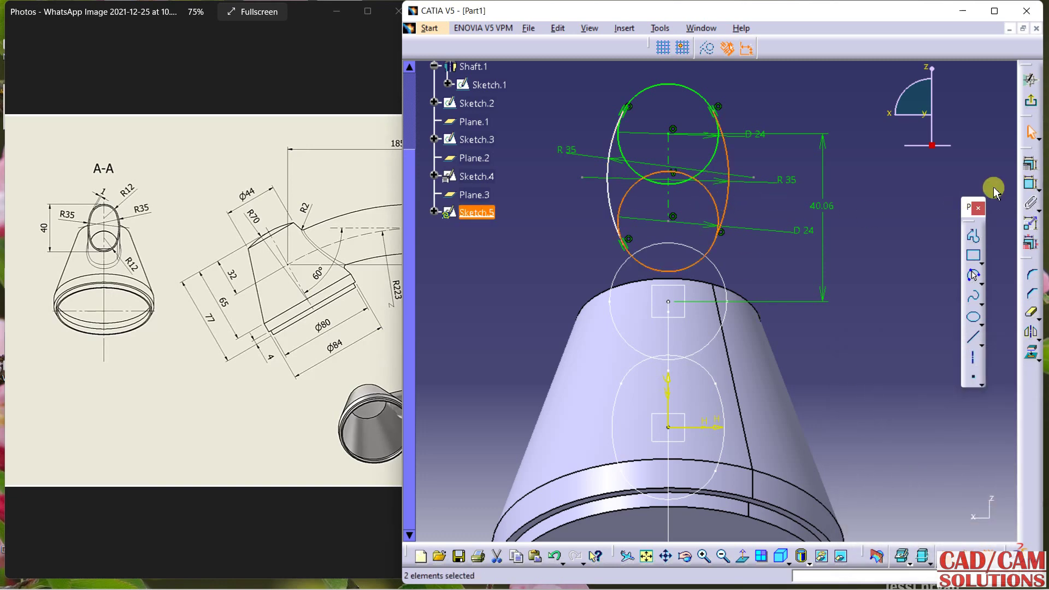
click(1031, 162)
click(962, 424)
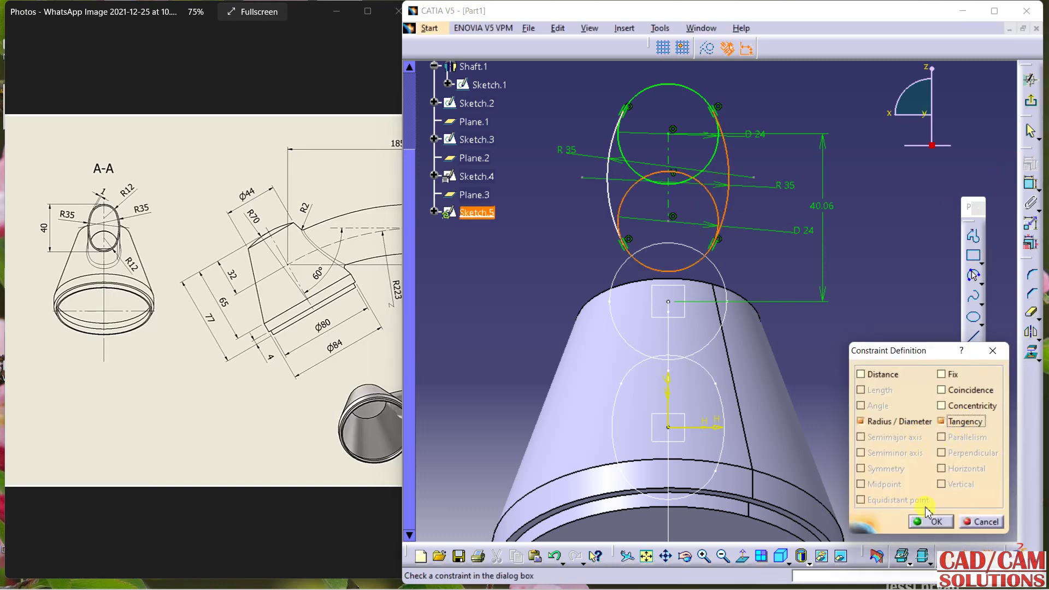
click(925, 519)
double_click(817, 199)
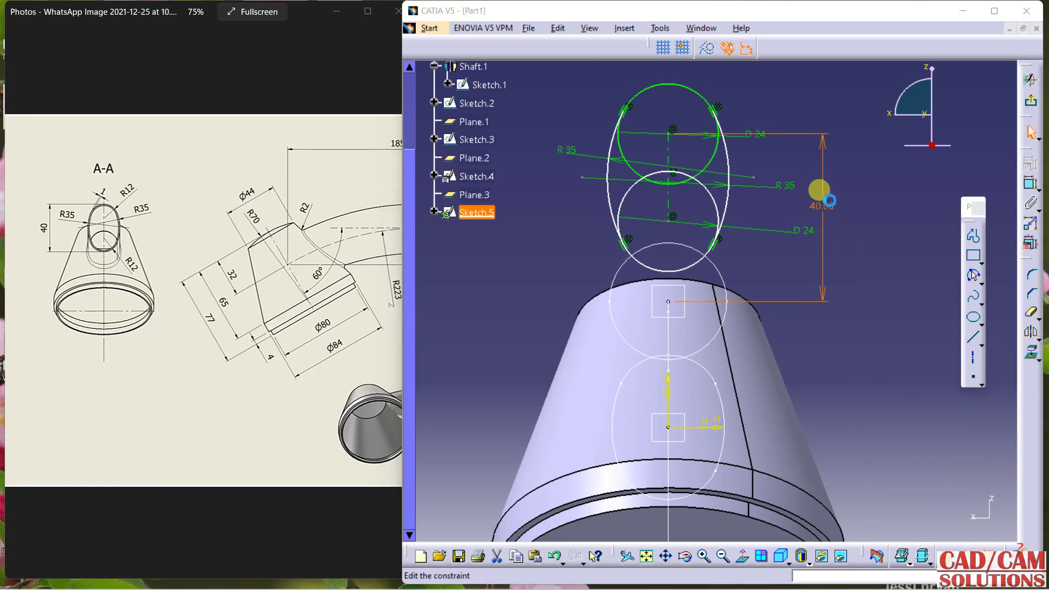
text(8)
key(Return)
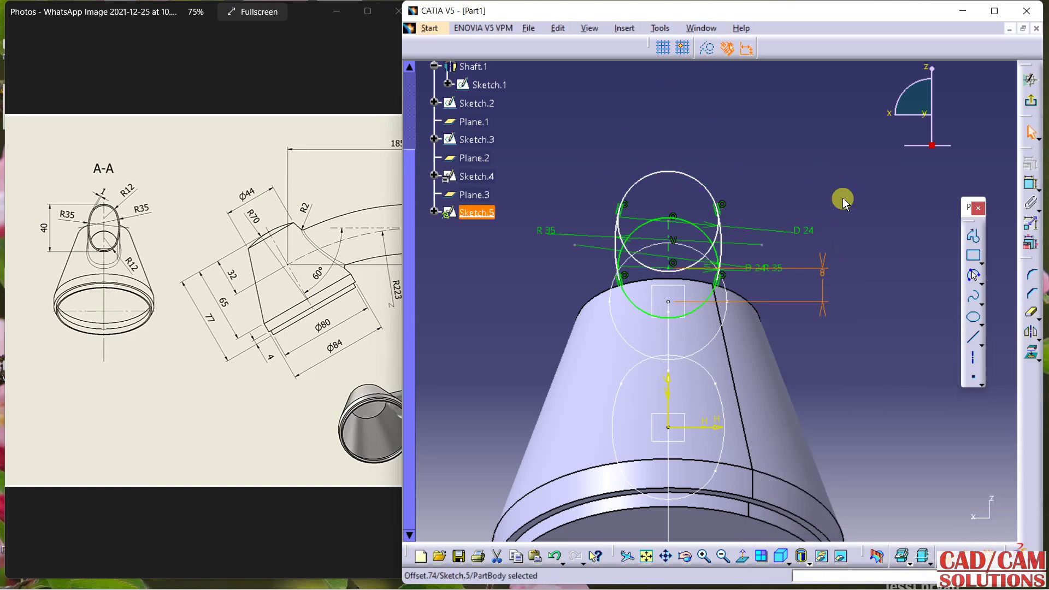
mouse_move(843, 198)
middle_down()
mouse_move(798, 175)
mouse_move(789, 136)
mouse_move(804, 187)
middle_up()
mouse_move(719, 153)
mouse_down()
mouse_move(705, 91)
mouse_move(710, 111)
mouse_up()
click(778, 112)
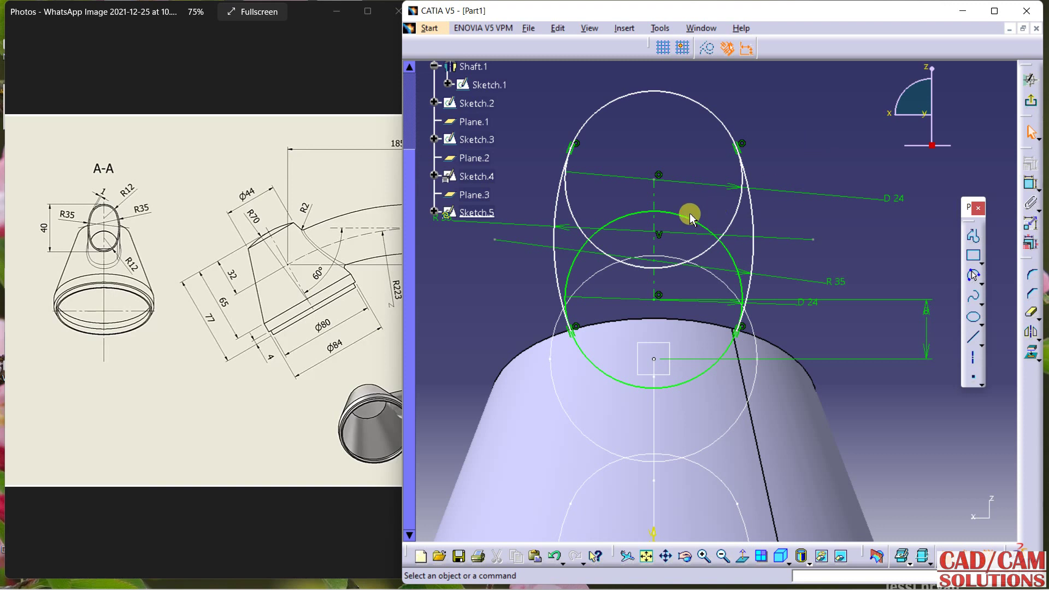
Dimension the overall height between the top and lower circles to 40 mm.
click(1031, 183)
click(656, 92)
click(662, 388)
click(885, 245)
double_click(875, 241)
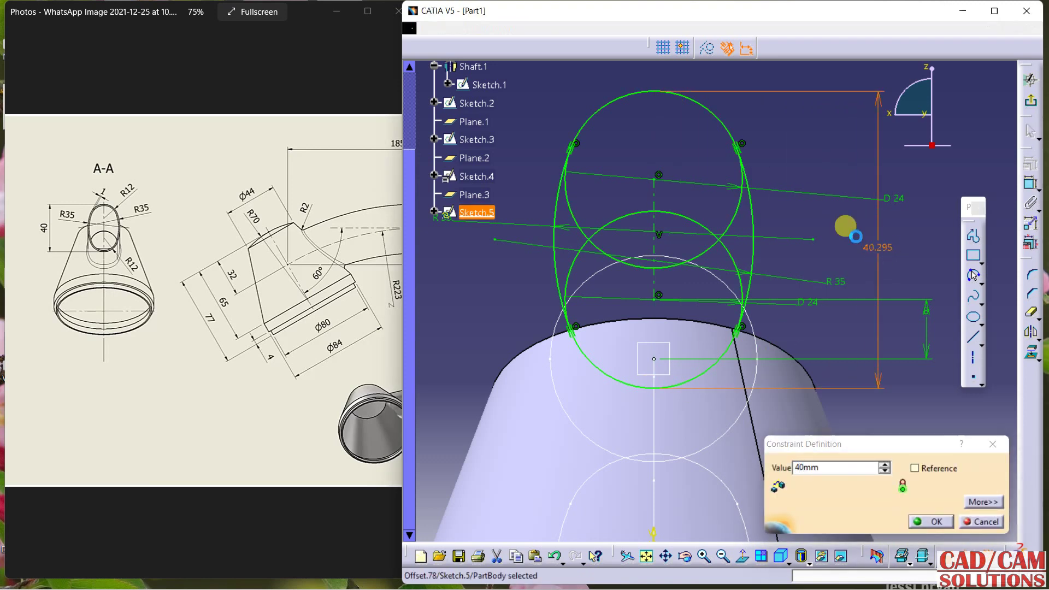
key(Return)
Trim away the inner circle arcs, leaving one closed 40 mm oval, then exit to the part.
click(1034, 315)
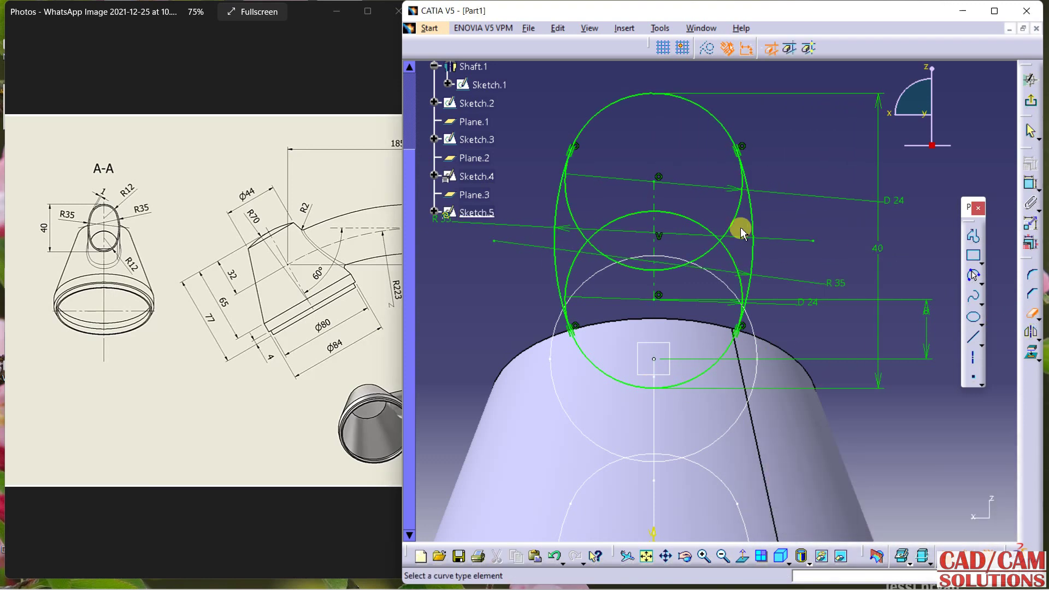
click(686, 250)
click(699, 225)
click(698, 263)
click(733, 259)
click(607, 239)
click(609, 258)
click(574, 234)
click(586, 233)
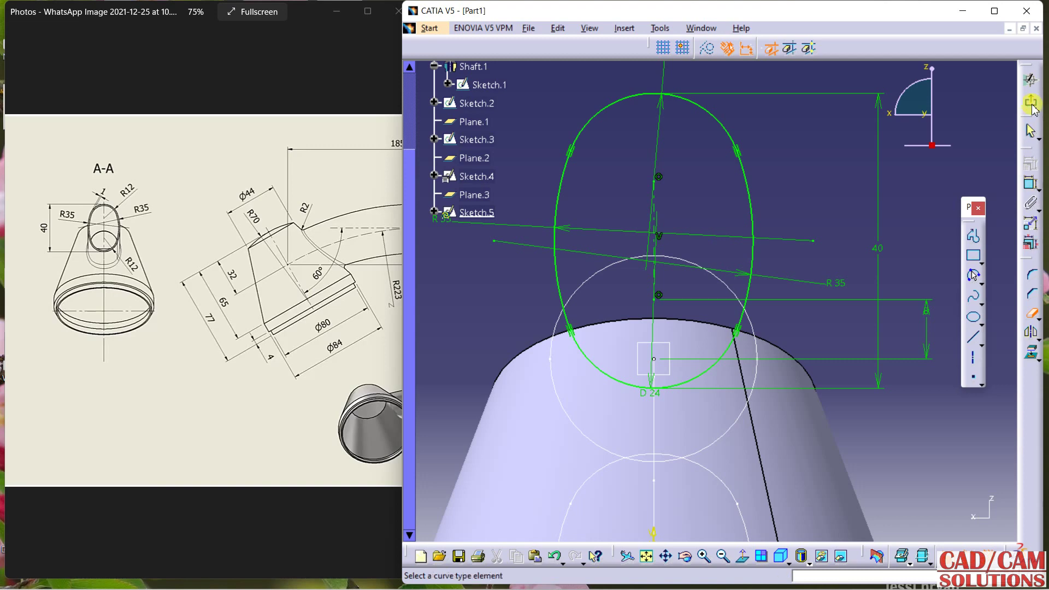
click(1032, 107)
mouse_move(893, 136)
middle_down()
mouse_move(827, 188)
mouse_move(773, 164)
mouse_move(785, 324)
mouse_move(864, 251)
mouse_move(881, 215)
mouse_move(743, 366)
mouse_move(644, 403)
mouse_move(675, 288)
middle_up()
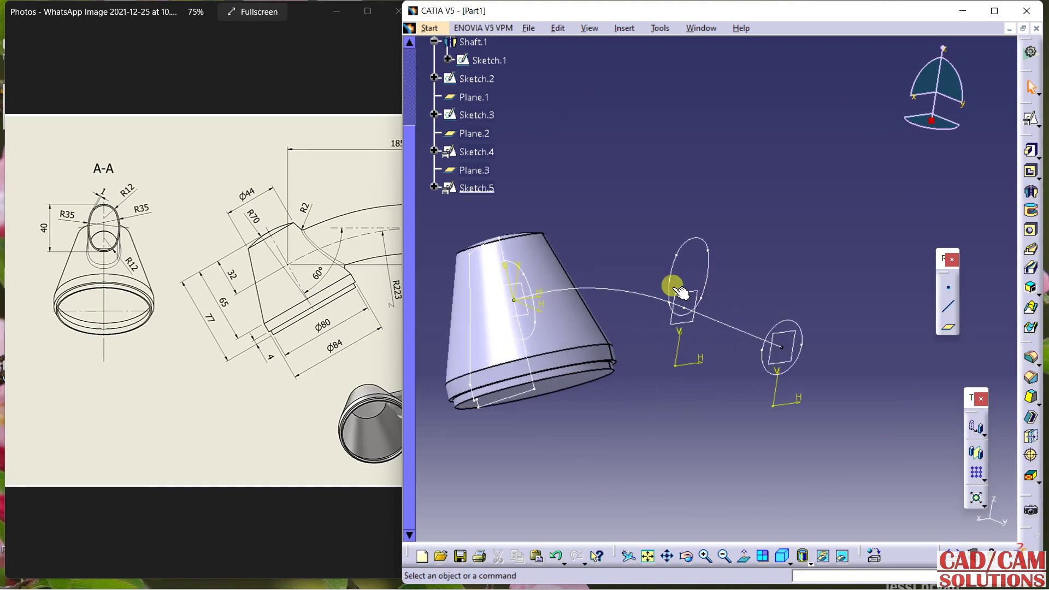
Reopen Sketch.5 and delete the unwanted dimension.
double_click(683, 250)
mouse_move(801, 271)
middle_down()
mouse_move(792, 344)
mouse_move(796, 277)
mouse_move(856, 316)
mouse_move(836, 311)
mouse_move(813, 235)
mouse_move(842, 248)
middle_up()
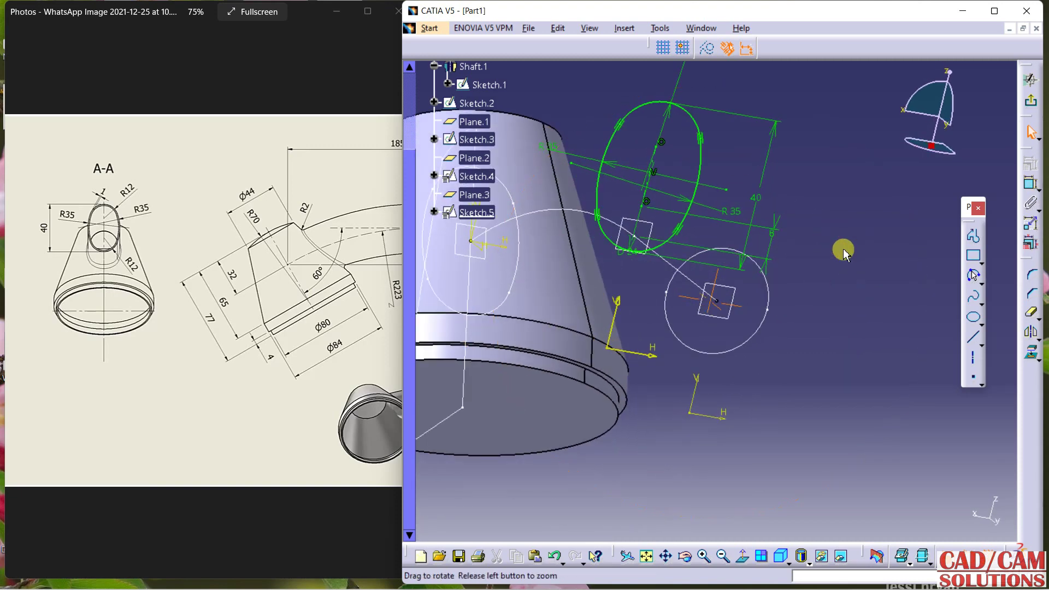
right_click(776, 232)
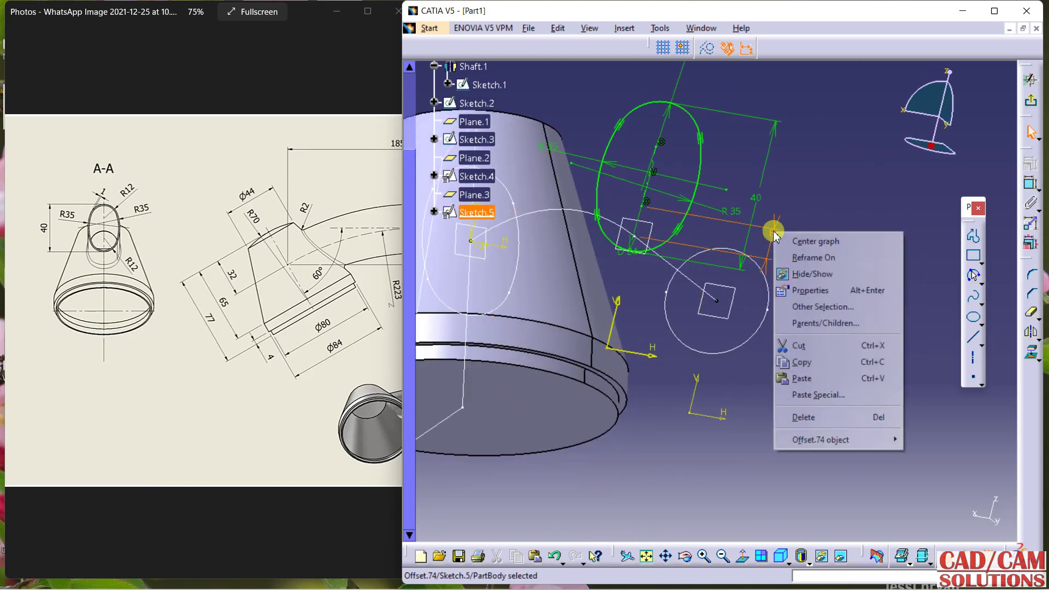
click(799, 417)
Dimension the oval 8 mm from Line.1 and exit the sketch.
click(1030, 184)
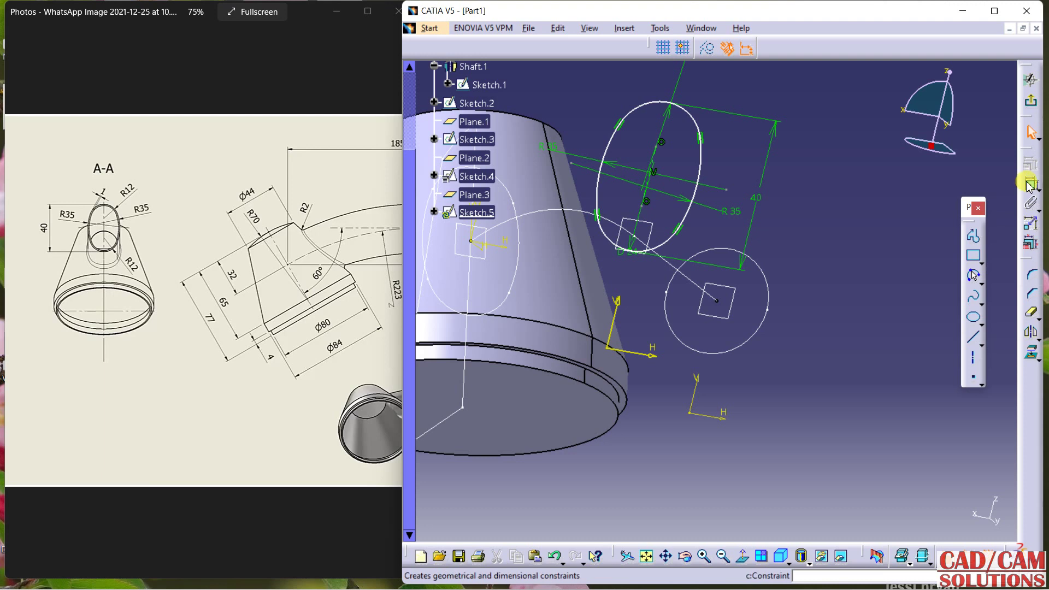
click(657, 148)
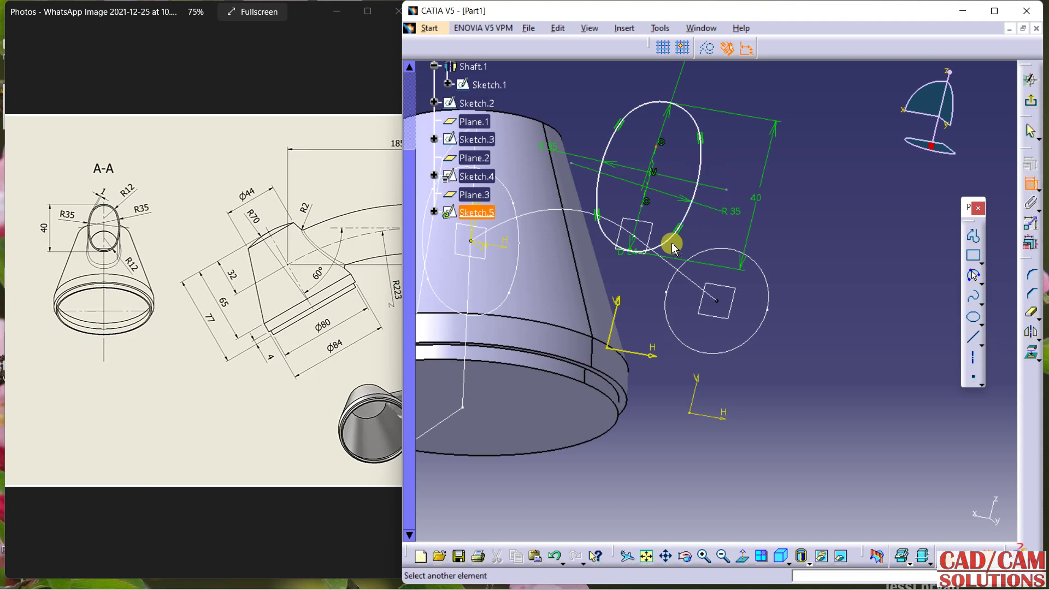
click(634, 236)
click(805, 222)
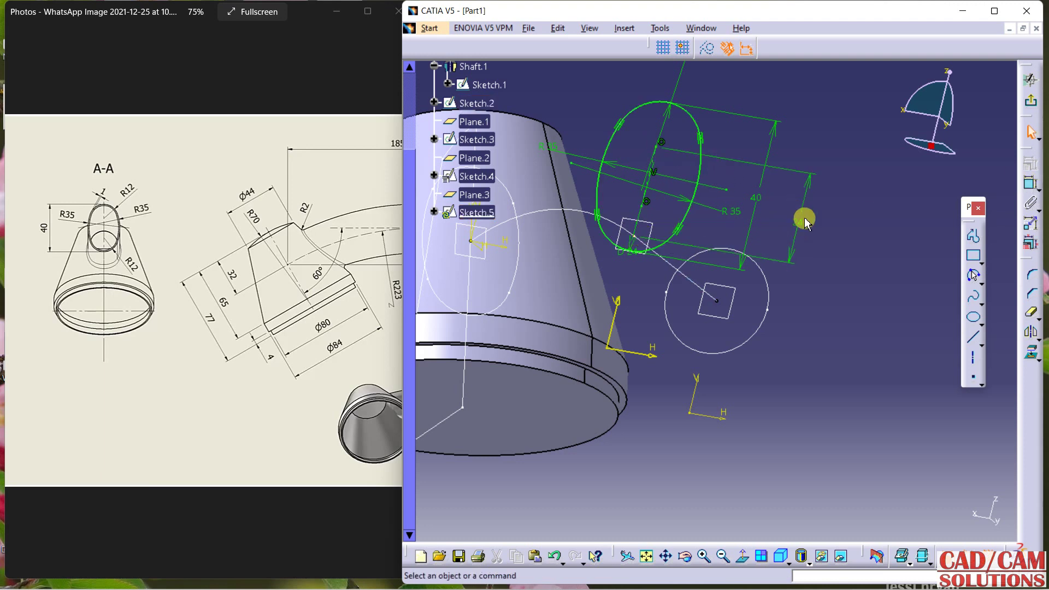
double_click(804, 226)
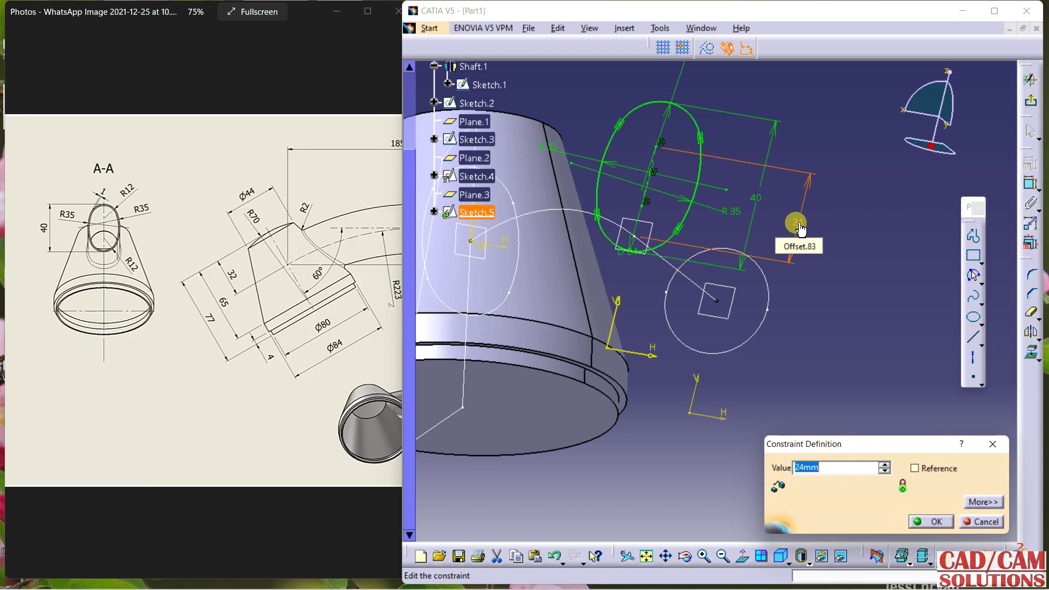
key(Return)
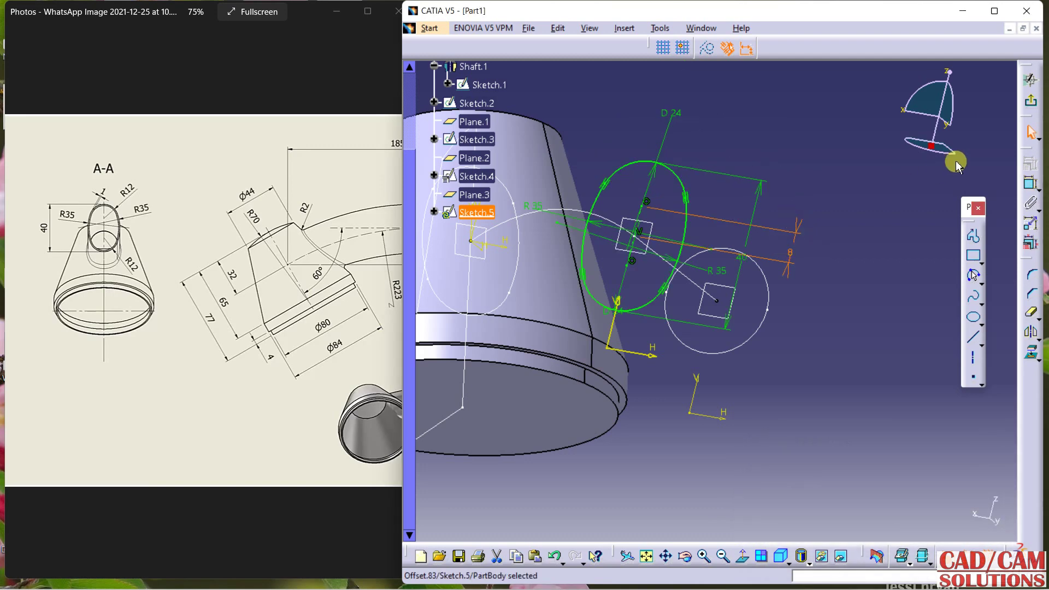
click(1031, 101)
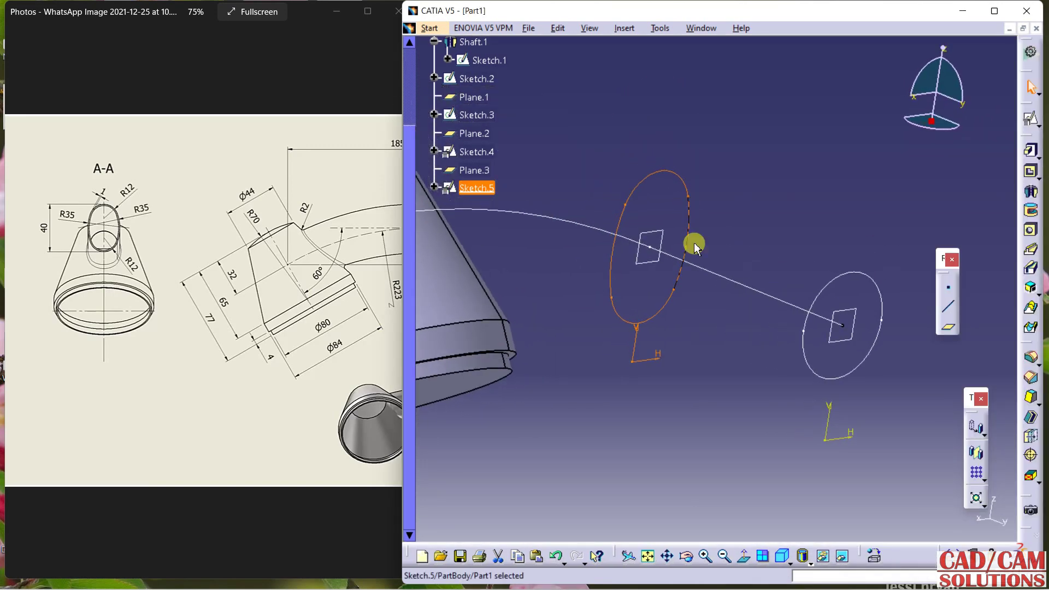
middle_drag(668, 296, 724, 323)
click(792, 276)
Open Sketch.3 and break its Ø28 circle into arc segments at several points.
double_click(790, 274)
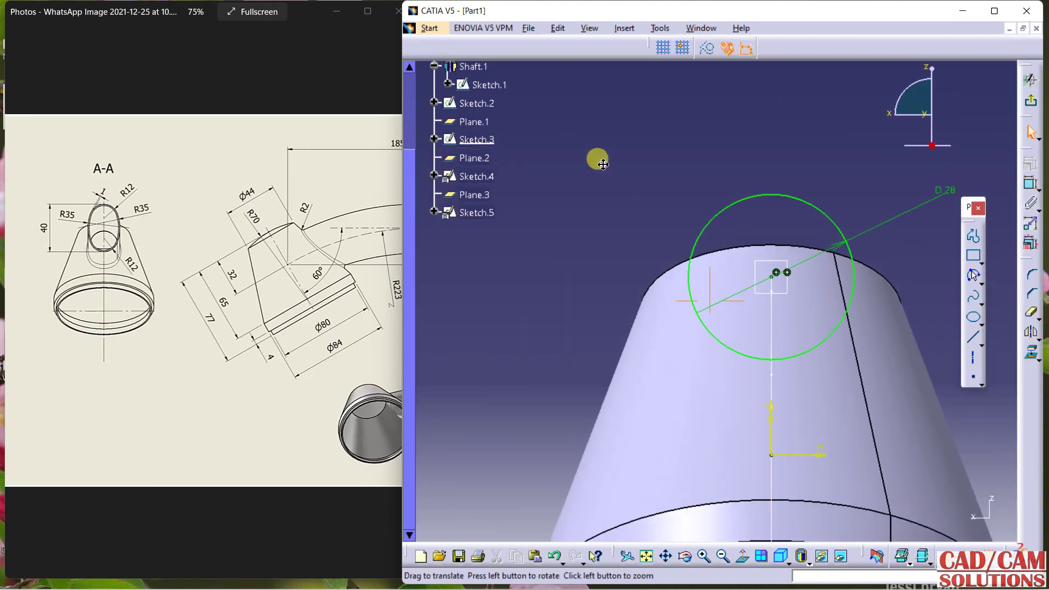
click(1038, 319)
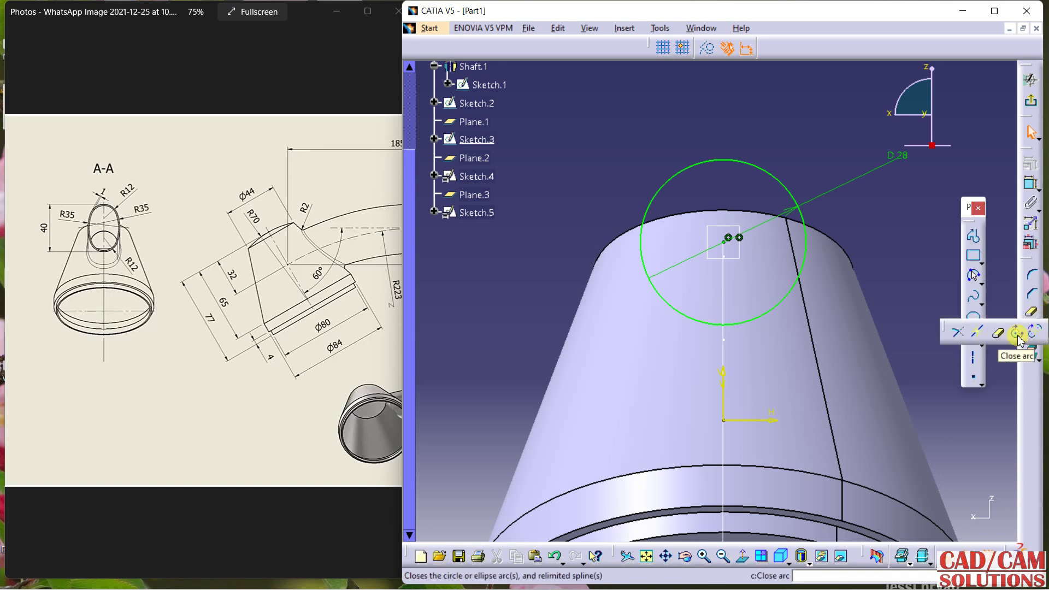
click(982, 332)
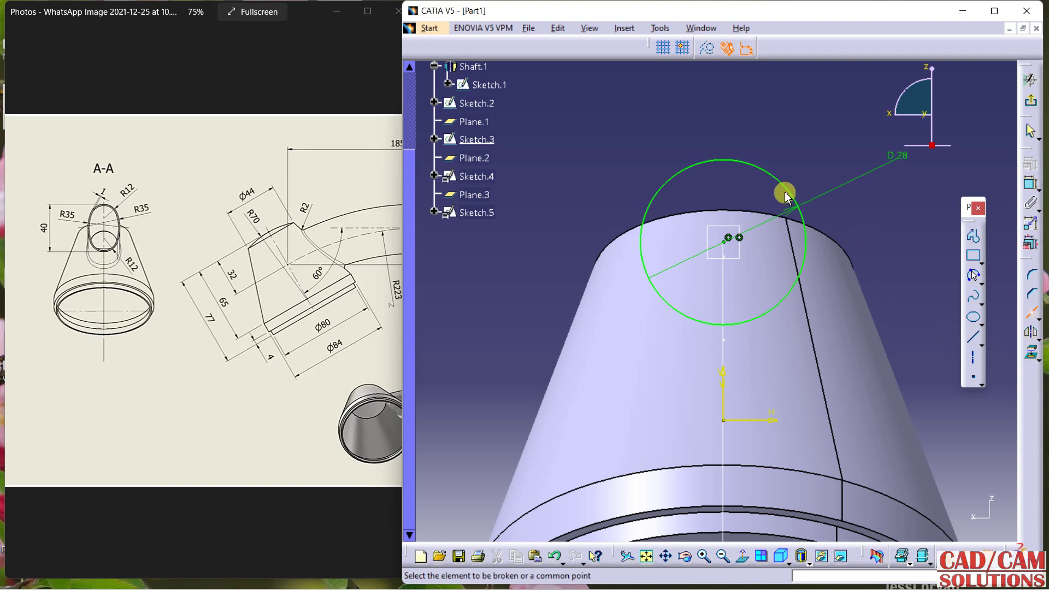
click(726, 155)
click(720, 158)
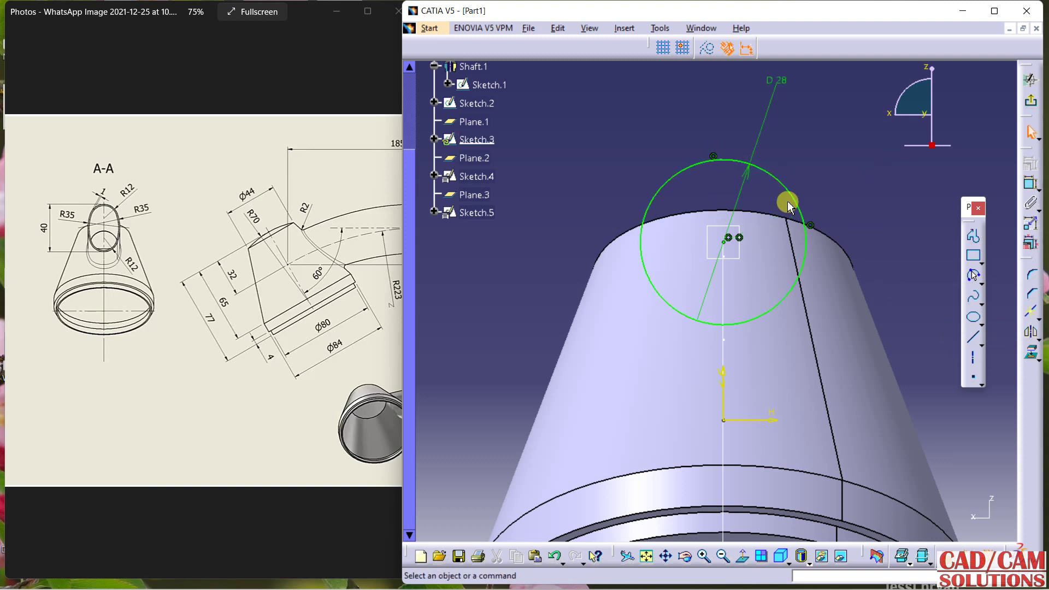
click(1032, 316)
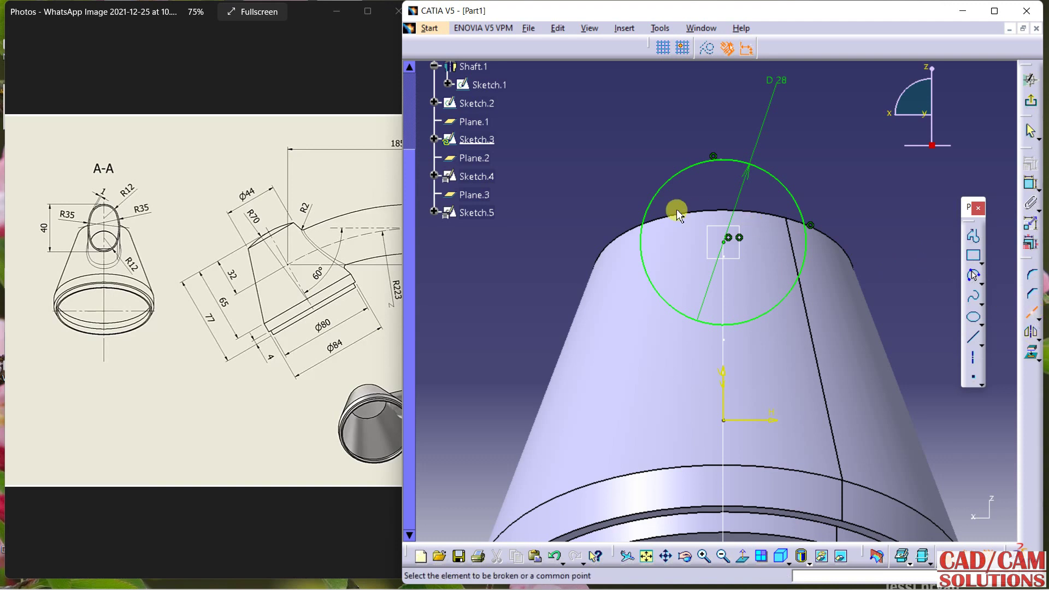
click(639, 244)
click(647, 244)
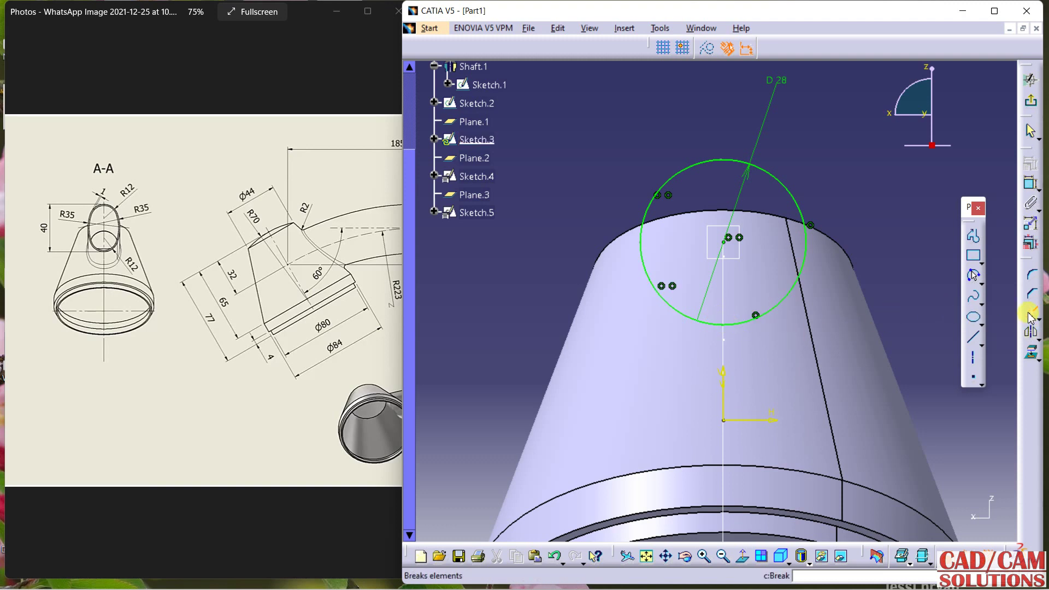
click(968, 281)
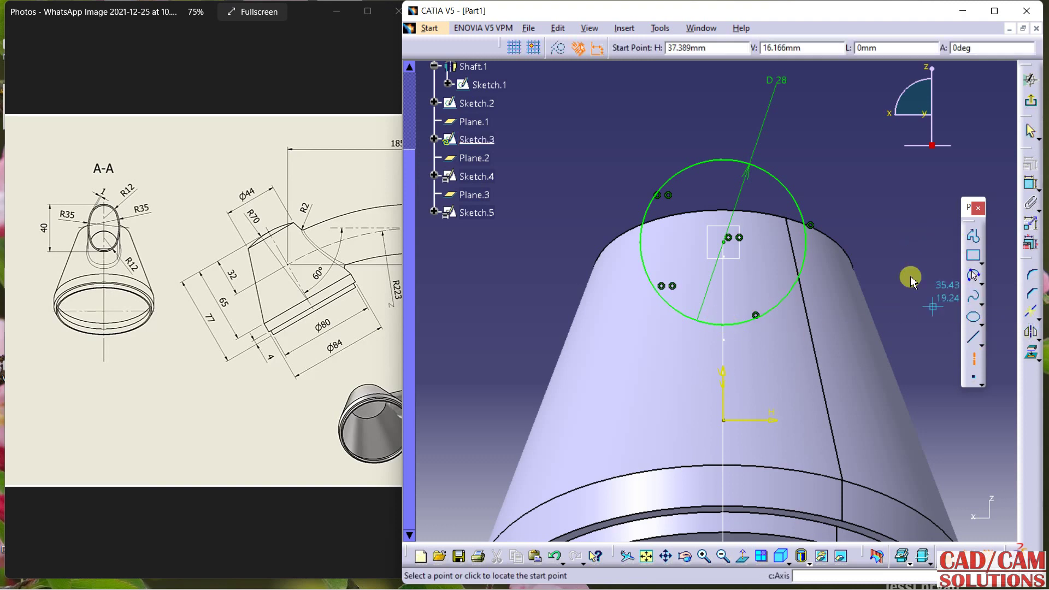
Draw an axis across the circle from right to left and constrain it Horizontal.
click(807, 242)
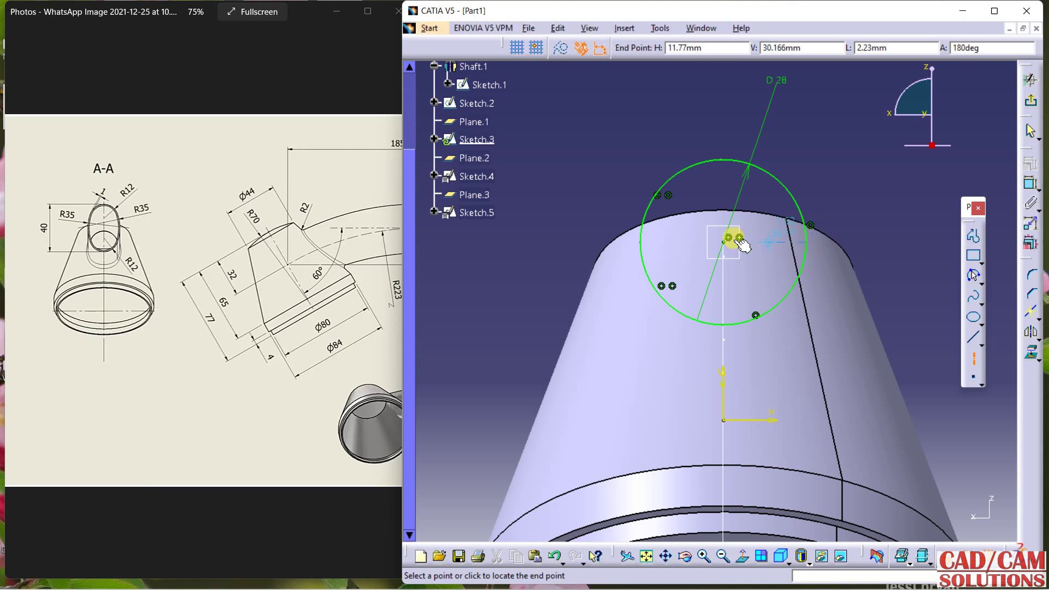
click(644, 243)
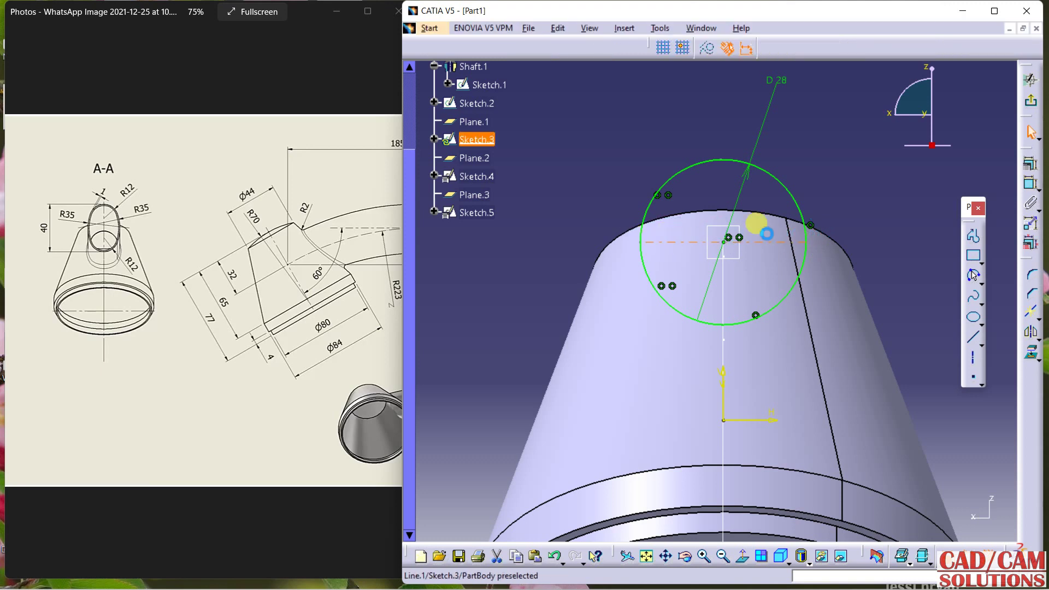
click(1030, 163)
click(942, 469)
click(937, 522)
Draw a second axis through the circle's top and bottom and constrain it Vertical.
click(974, 358)
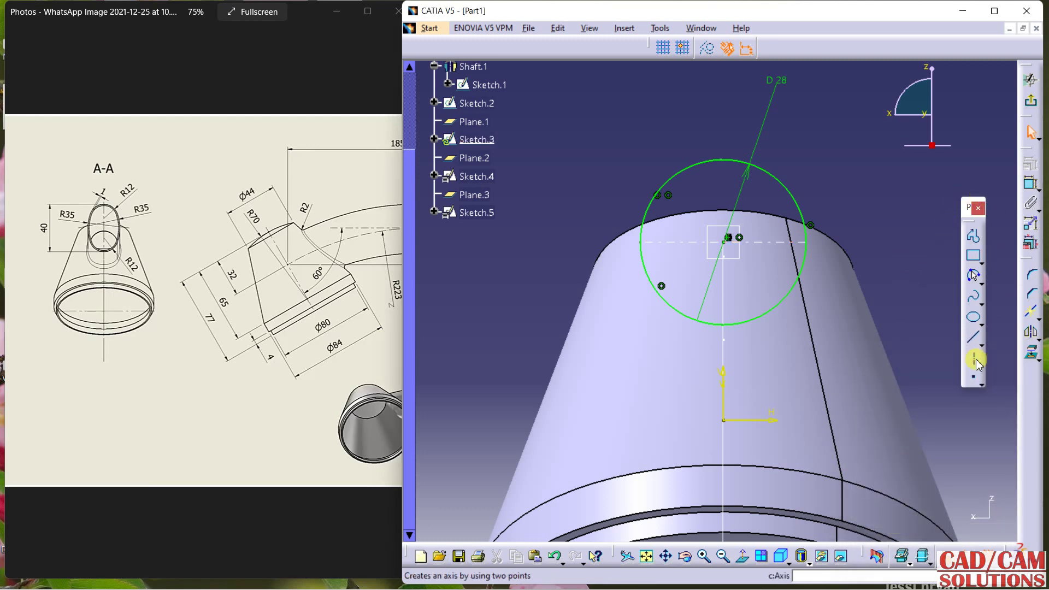
click(723, 160)
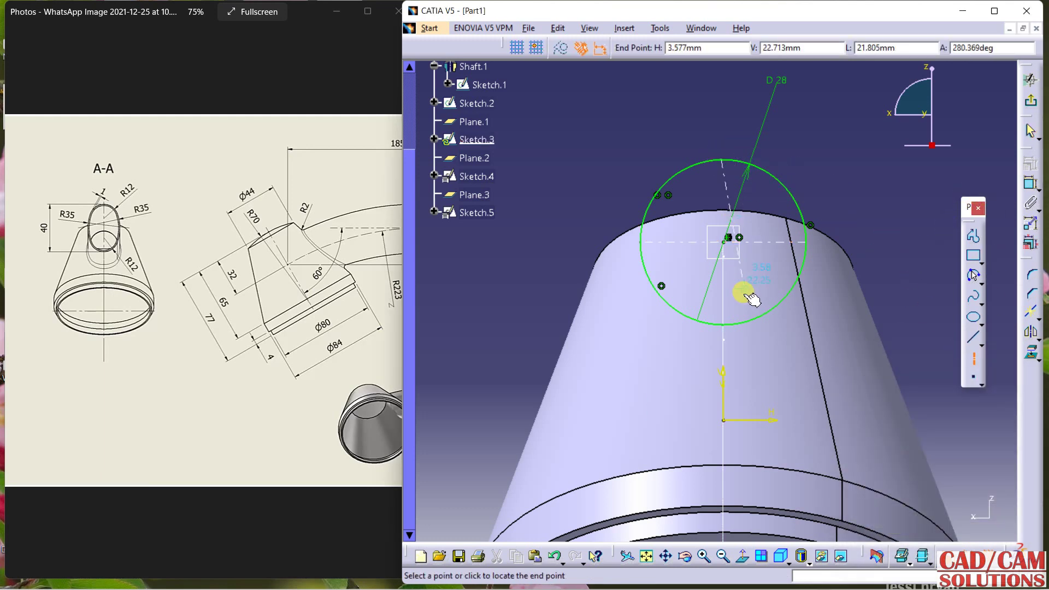
click(724, 323)
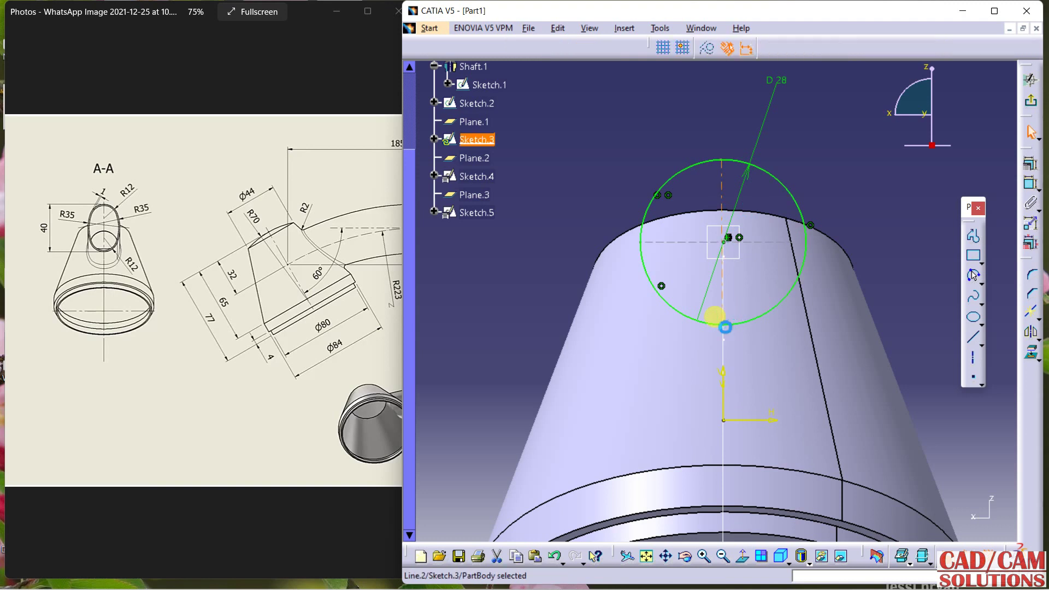
click(949, 379)
click(723, 183)
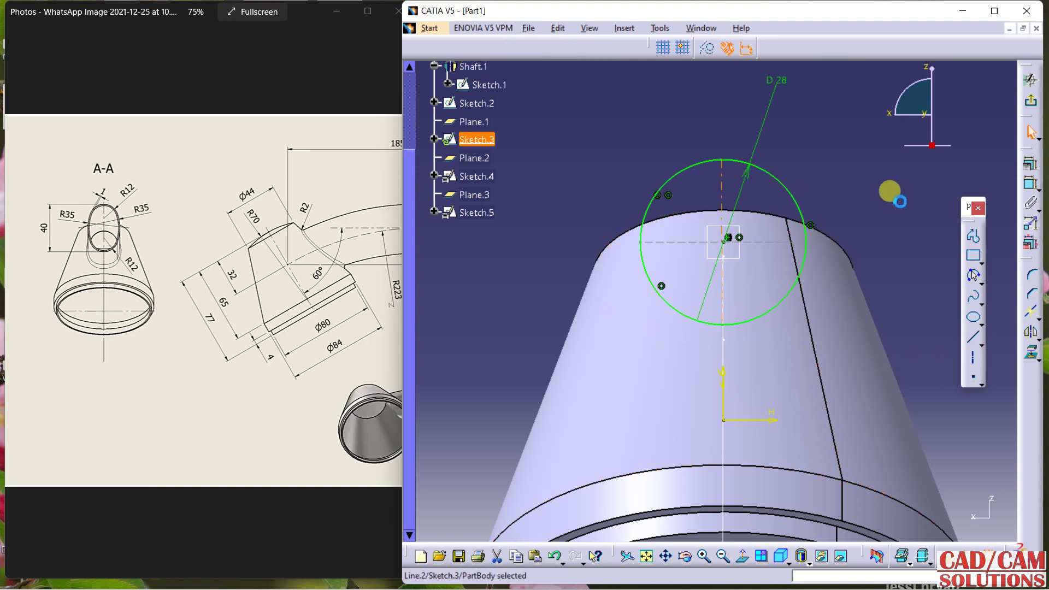
click(1027, 166)
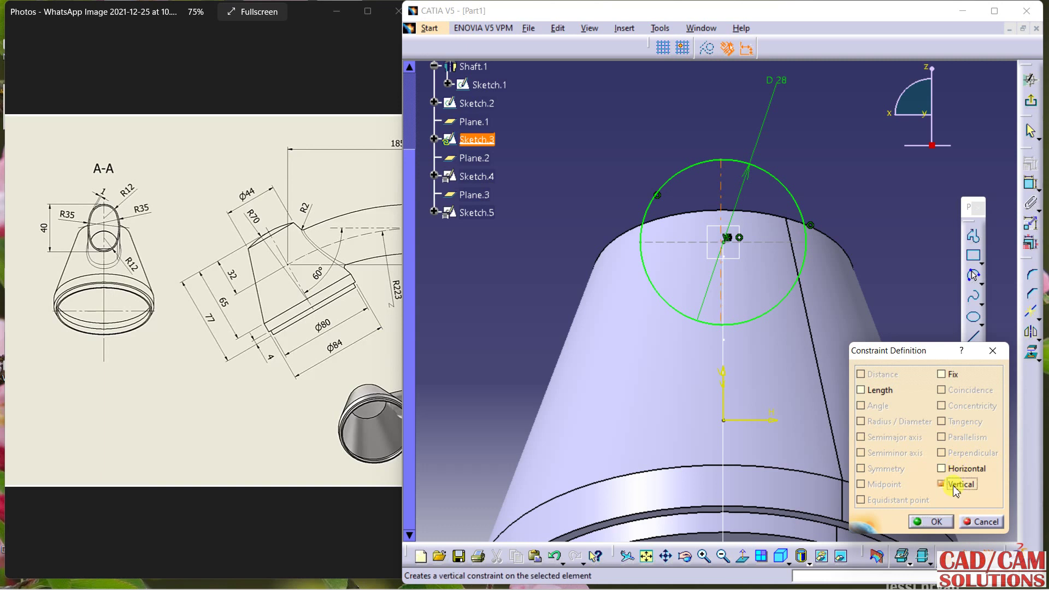
click(929, 521)
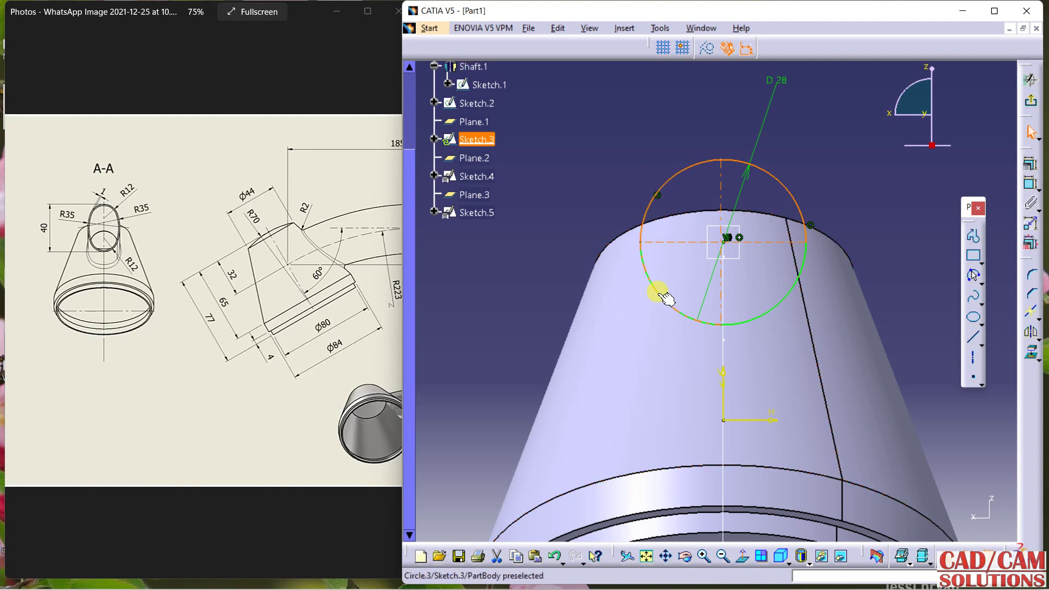
click(772, 315)
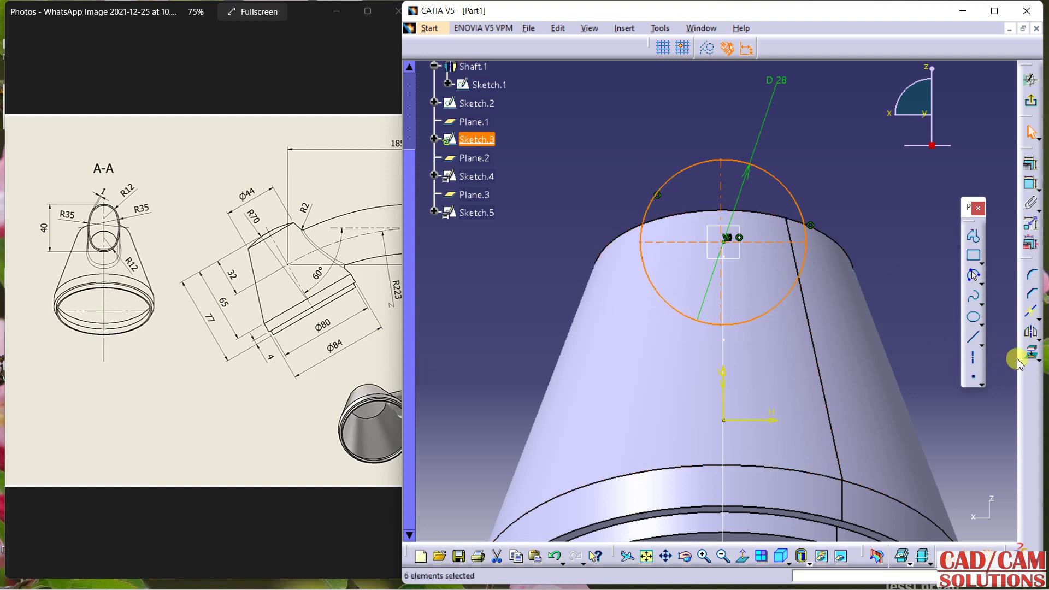
click(1039, 340)
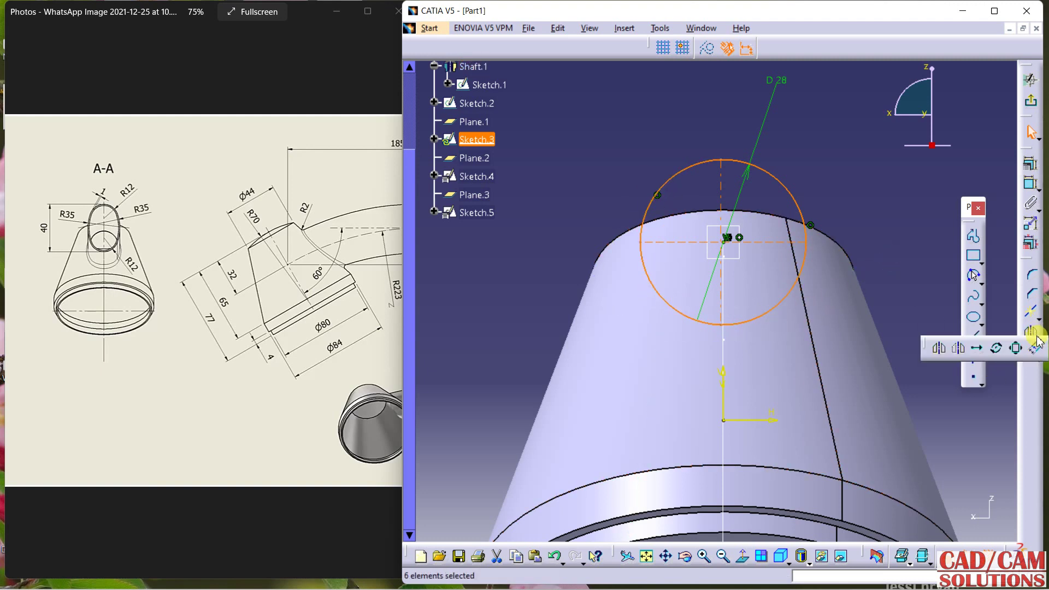
Rotate the circle and axes 45° about the circle centre without duplicating, then exit the sketch.
click(998, 350)
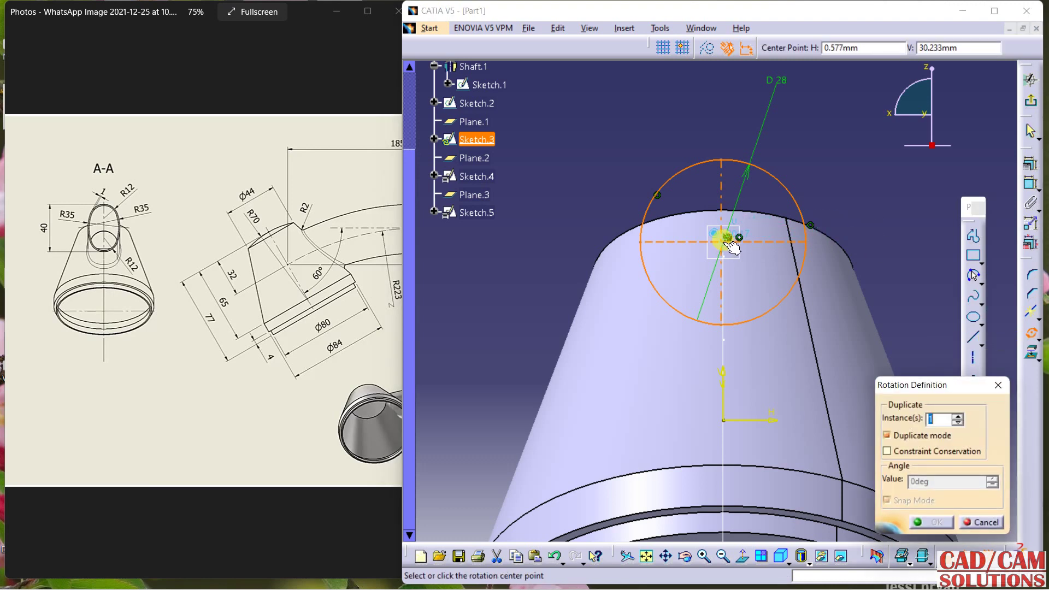
click(726, 239)
click(897, 435)
double_click(921, 482)
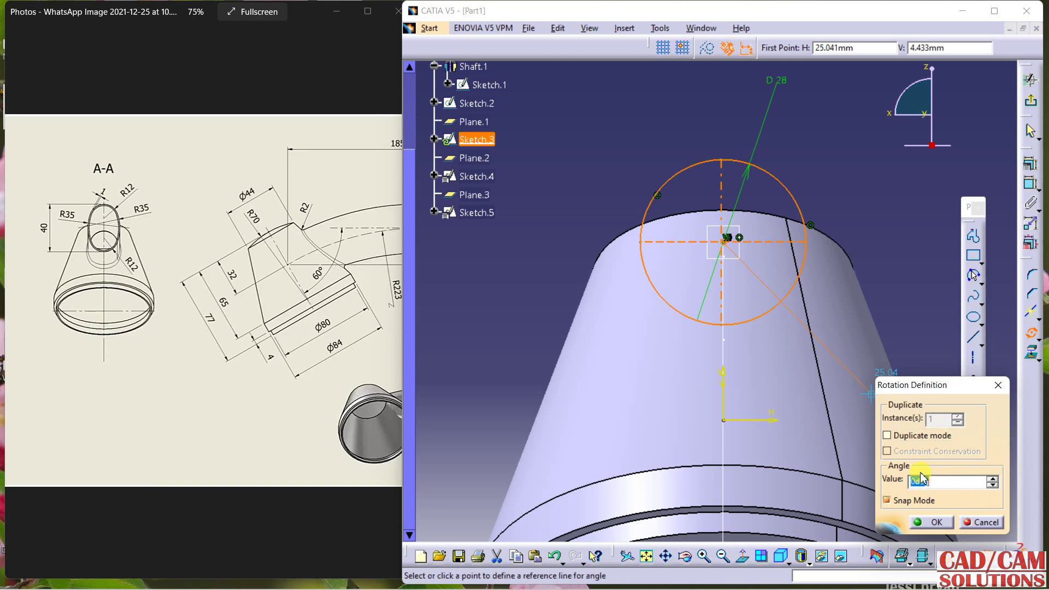
key(Return)
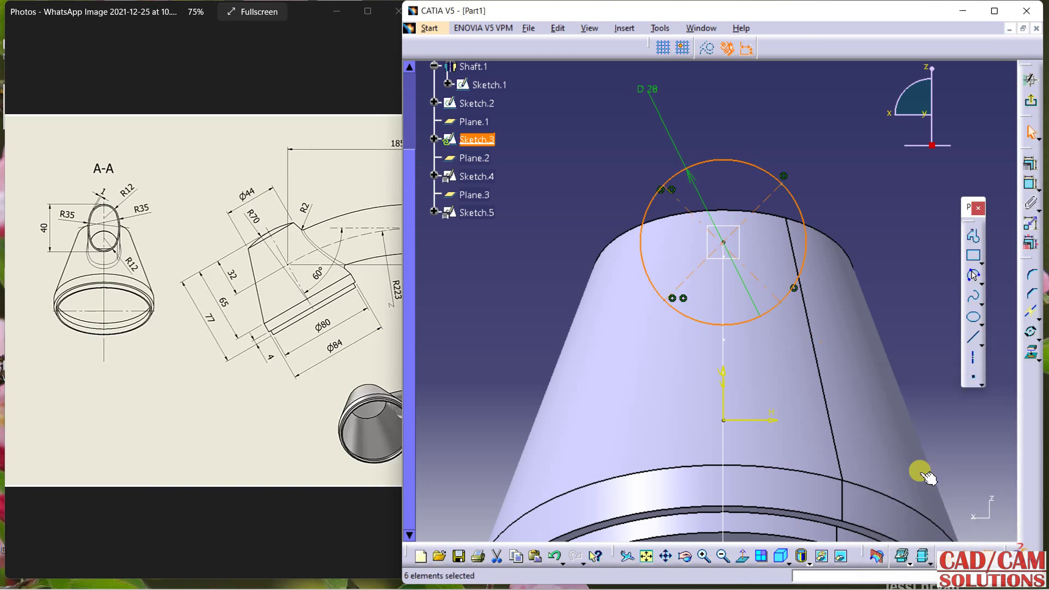
click(1030, 100)
mouse_move(733, 153)
middle_down()
mouse_move(713, 130)
mouse_move(755, 244)
mouse_move(705, 213)
mouse_move(787, 199)
mouse_move(793, 181)
middle_up()
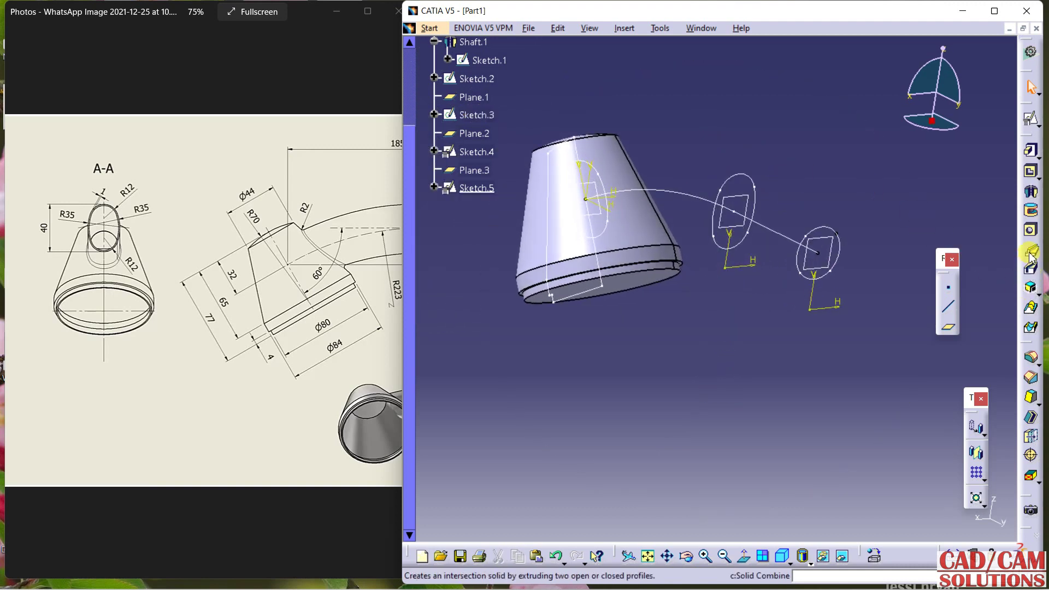
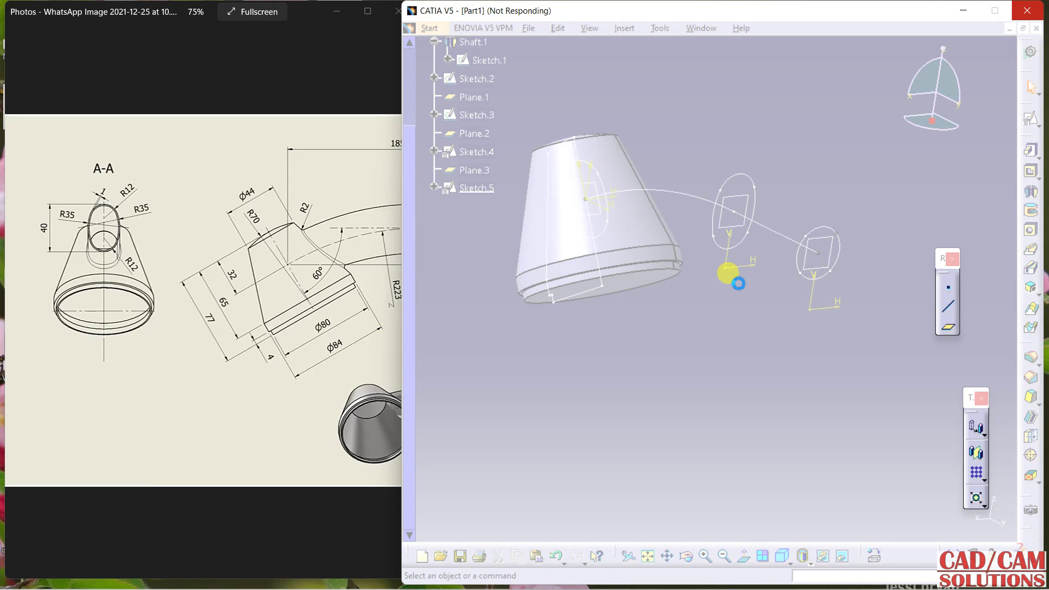
Cancel the multi-sections solid after Sketch.3 is reported not closed, and reopen Sketch.3 for editing.
key(super)
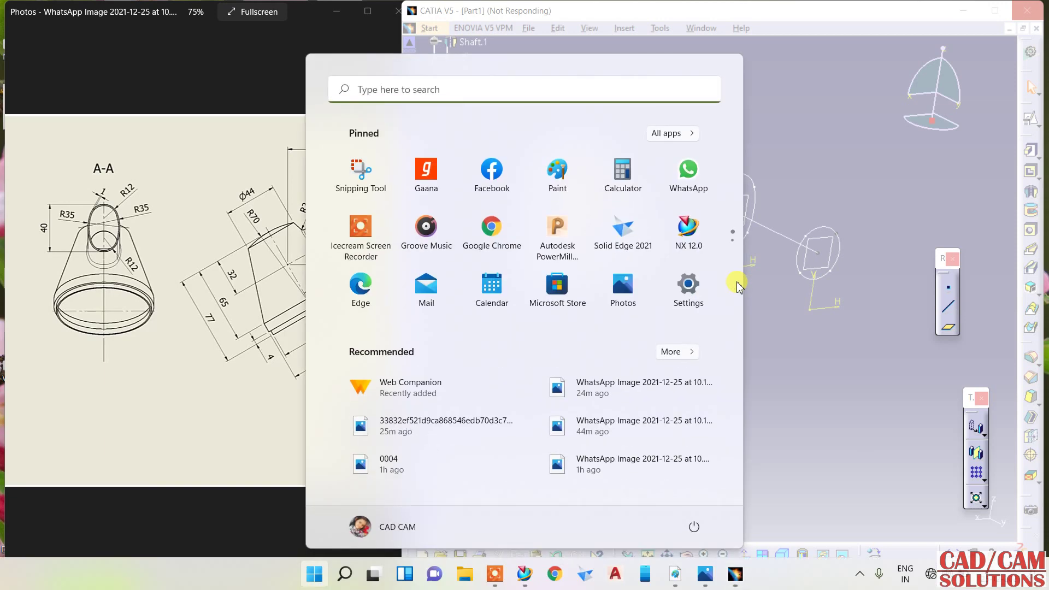
mouse_move(500, 585)
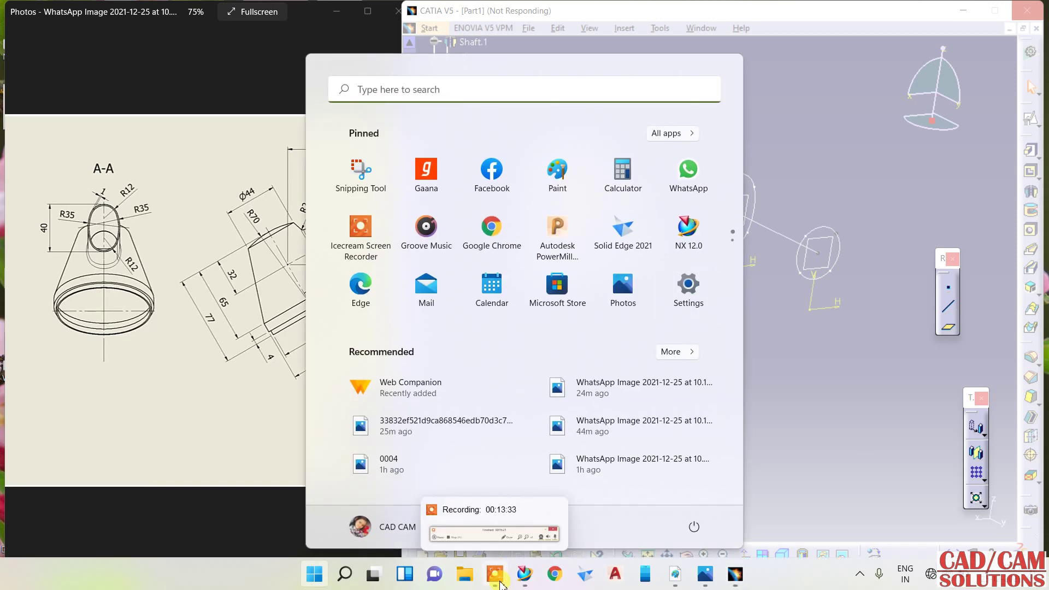
key(Escape)
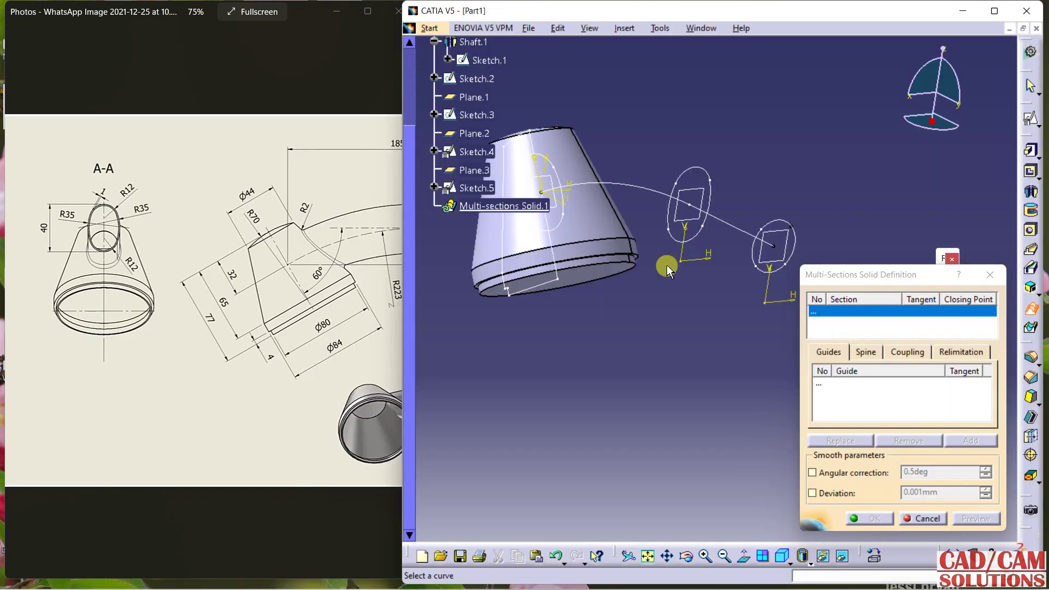
middle_drag(738, 288, 775, 274)
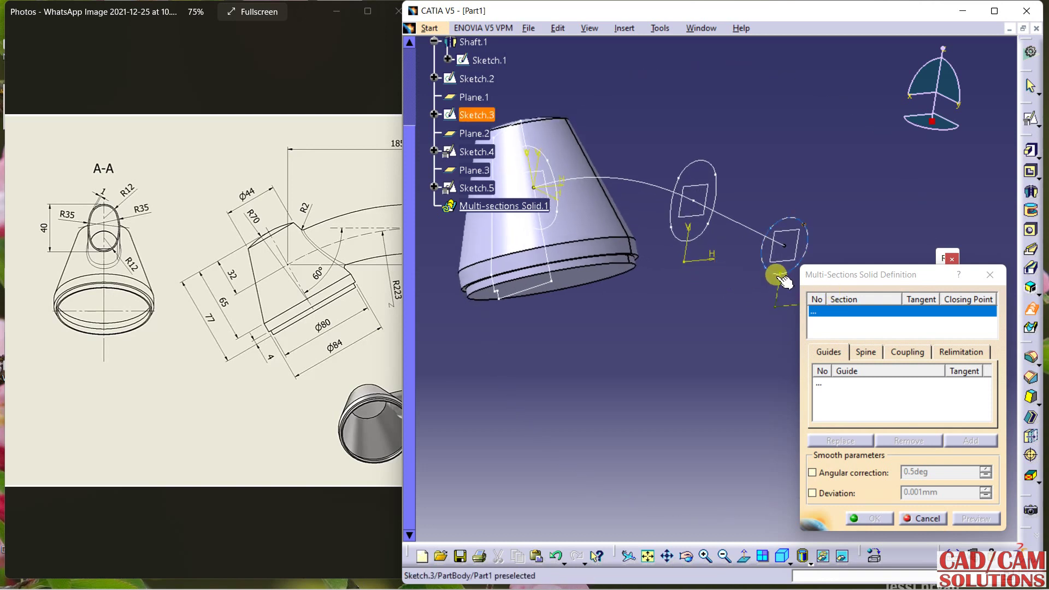
click(763, 267)
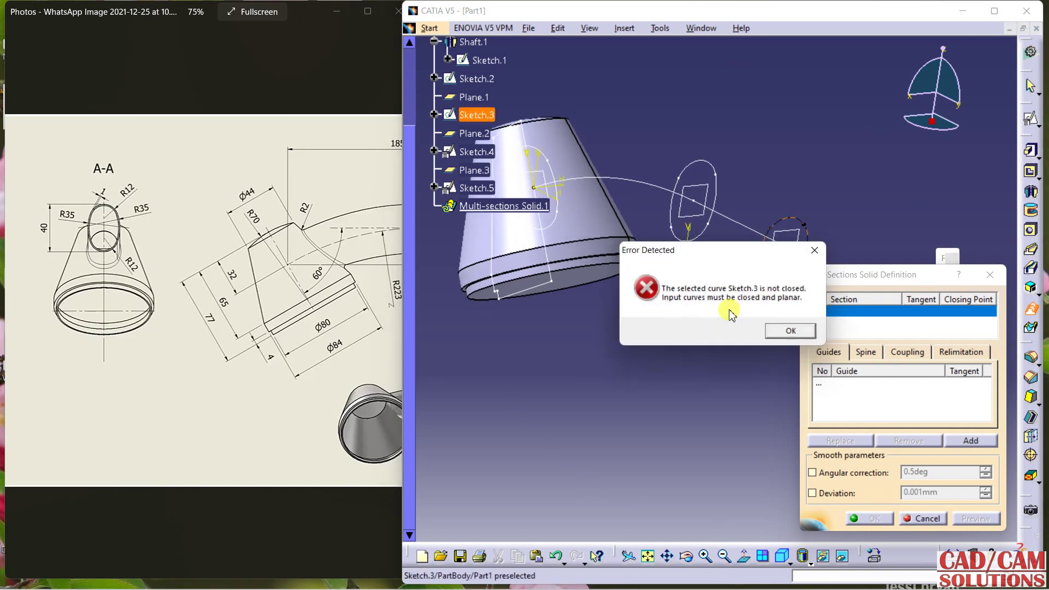
click(789, 331)
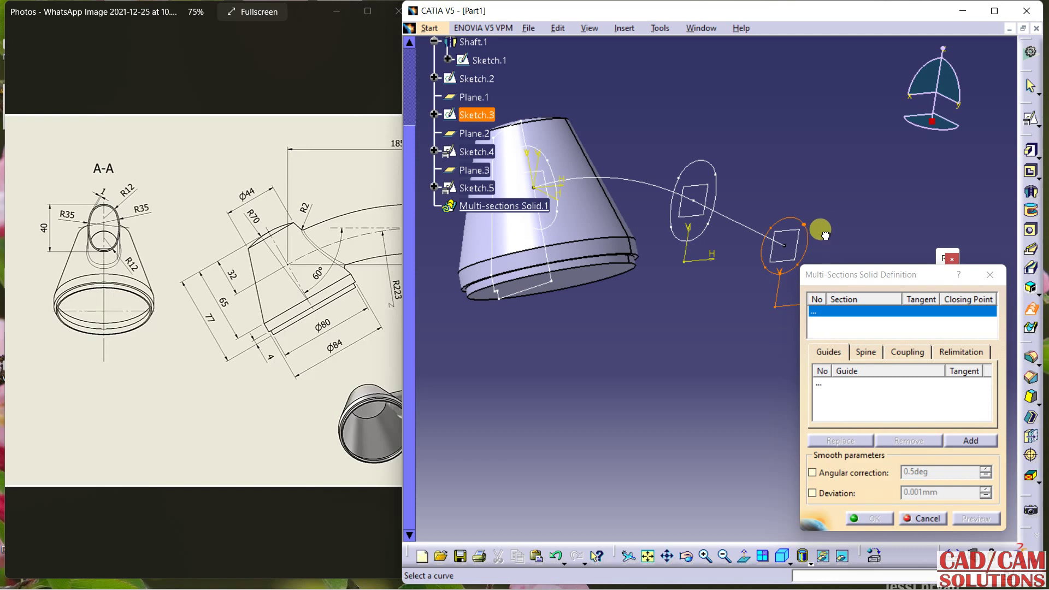
click(990, 274)
double_click(808, 234)
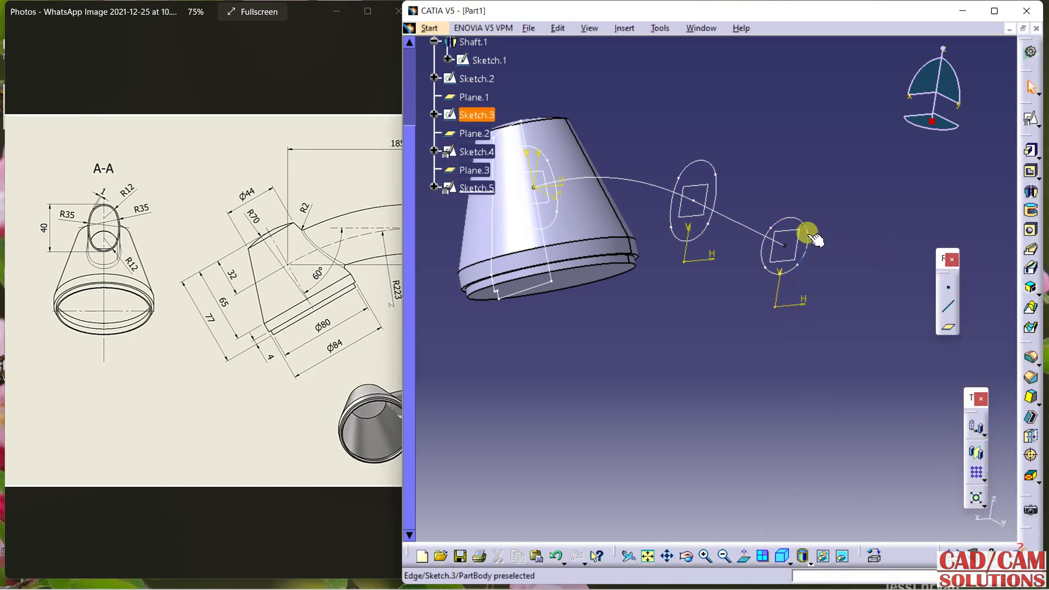
Close the Sketch.3 profile by making the two gap endpoints coincident.
mouse_move(839, 273)
middle_down()
mouse_move(813, 168)
mouse_move(581, 195)
mouse_move(569, 180)
mouse_move(729, 189)
mouse_move(713, 268)
mouse_move(795, 175)
middle_up()
mouse_move(784, 146)
mouse_down()
mouse_move(796, 166)
mouse_move(806, 129)
mouse_up()
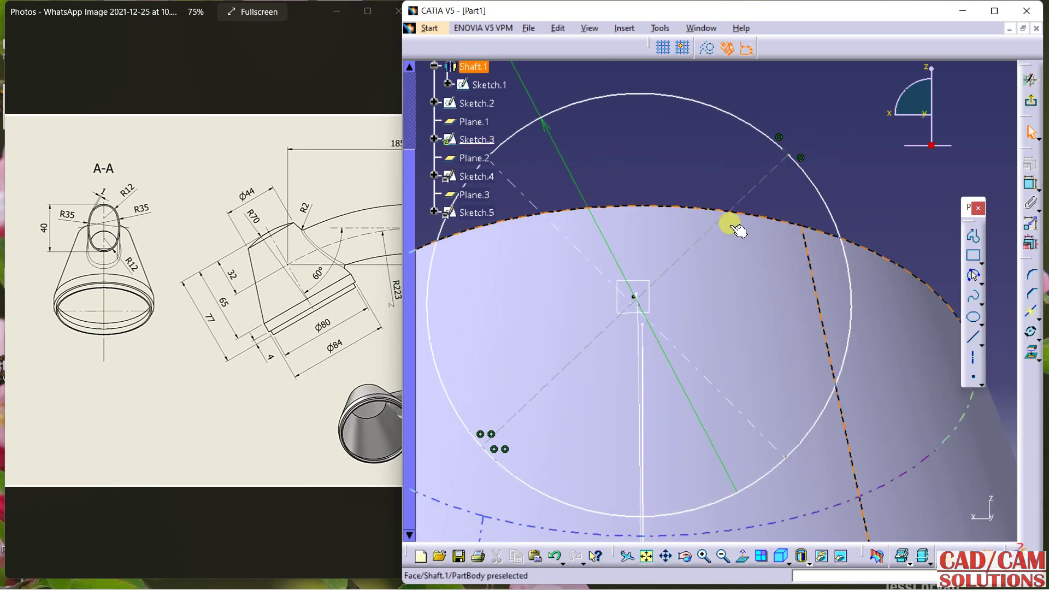
click(780, 147)
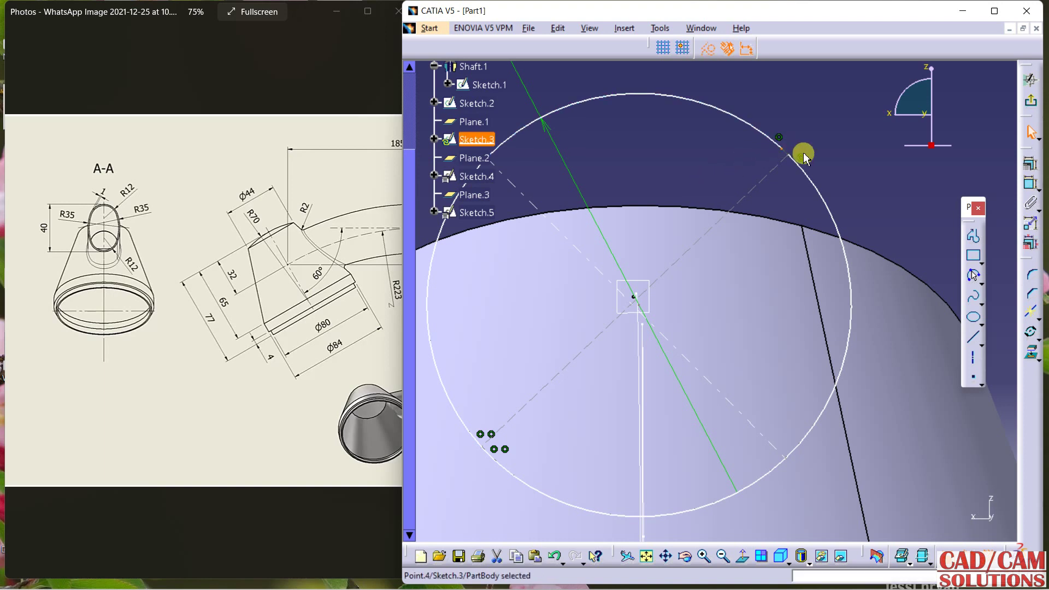
ctrl+click(789, 156)
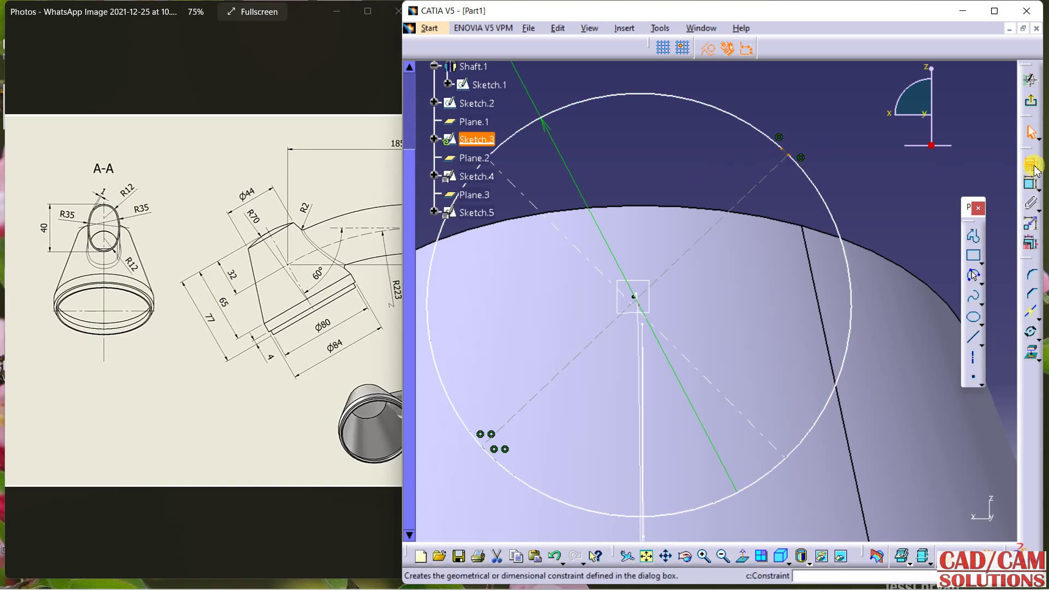
click(1034, 170)
click(961, 390)
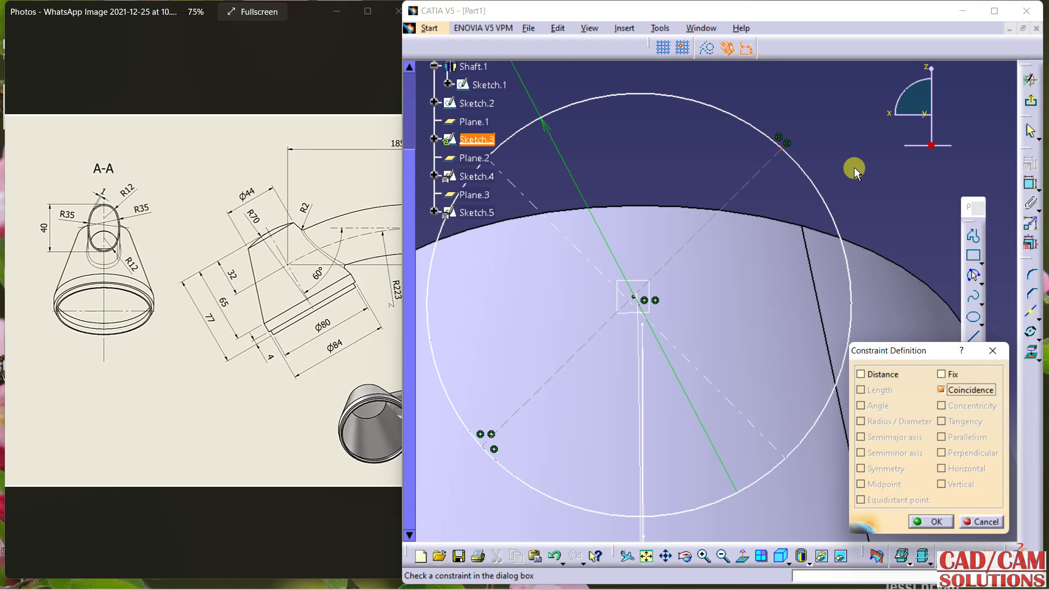
click(937, 520)
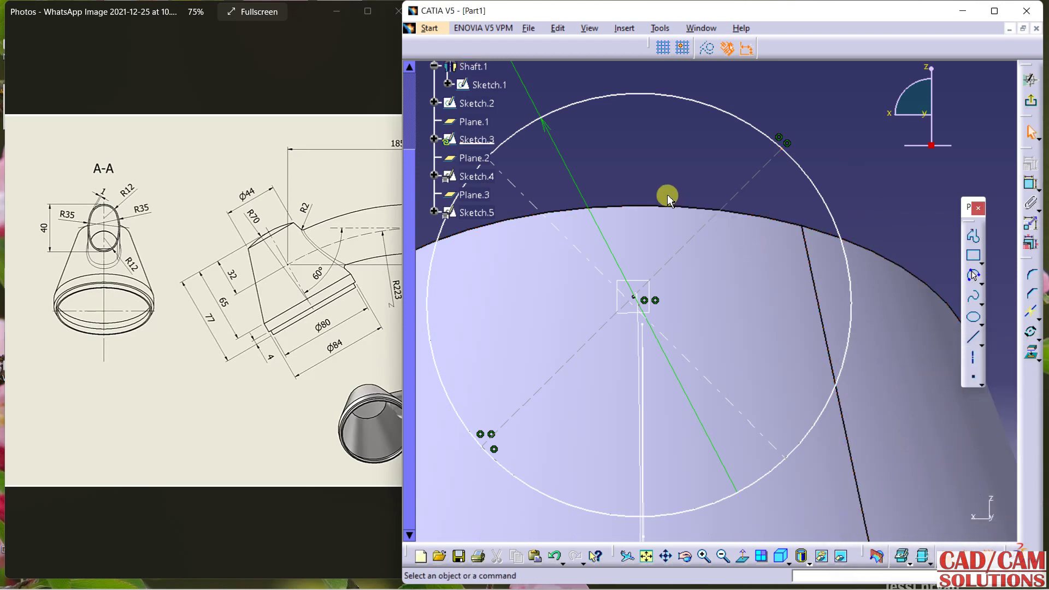
Constrain the Sketch.3 circle concentric with the Sketch.2 end vertex and exit the sketch.
mouse_move(661, 310)
middle_down()
mouse_move(708, 308)
mouse_move(685, 282)
mouse_move(702, 271)
middle_up()
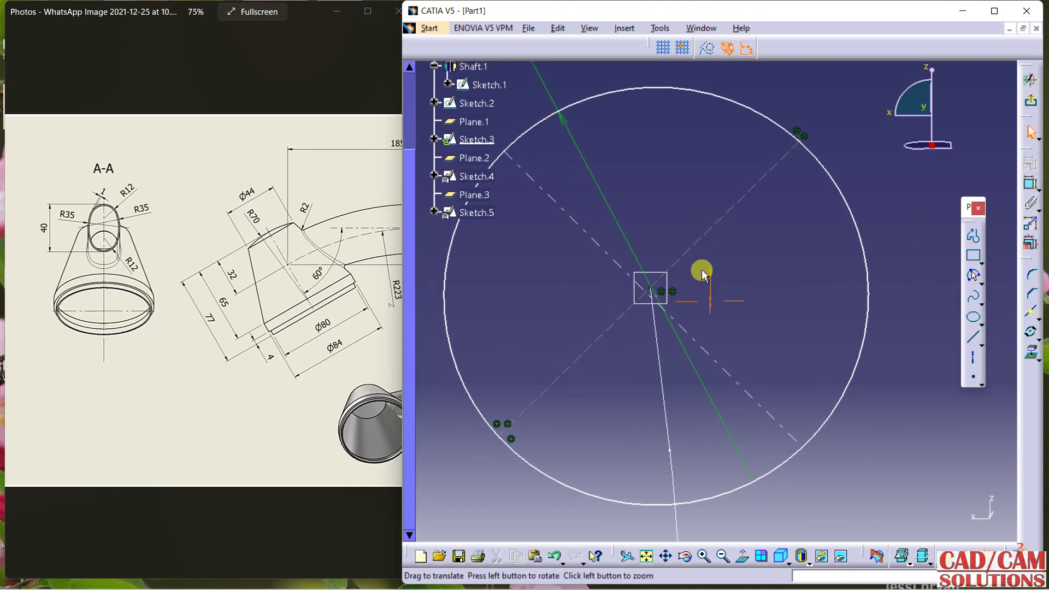
click(656, 291)
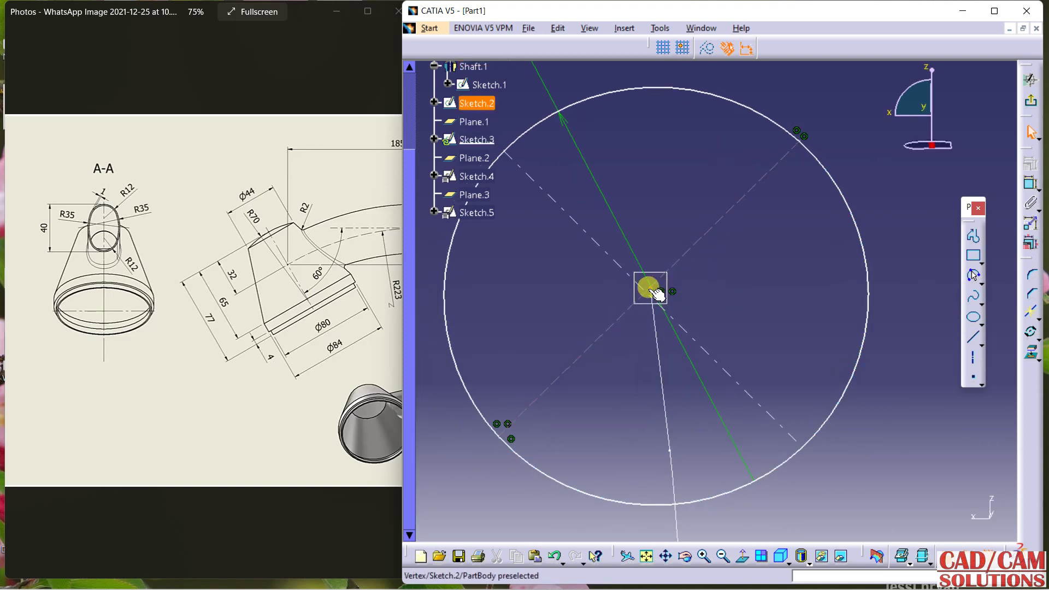
ctrl+click(753, 112)
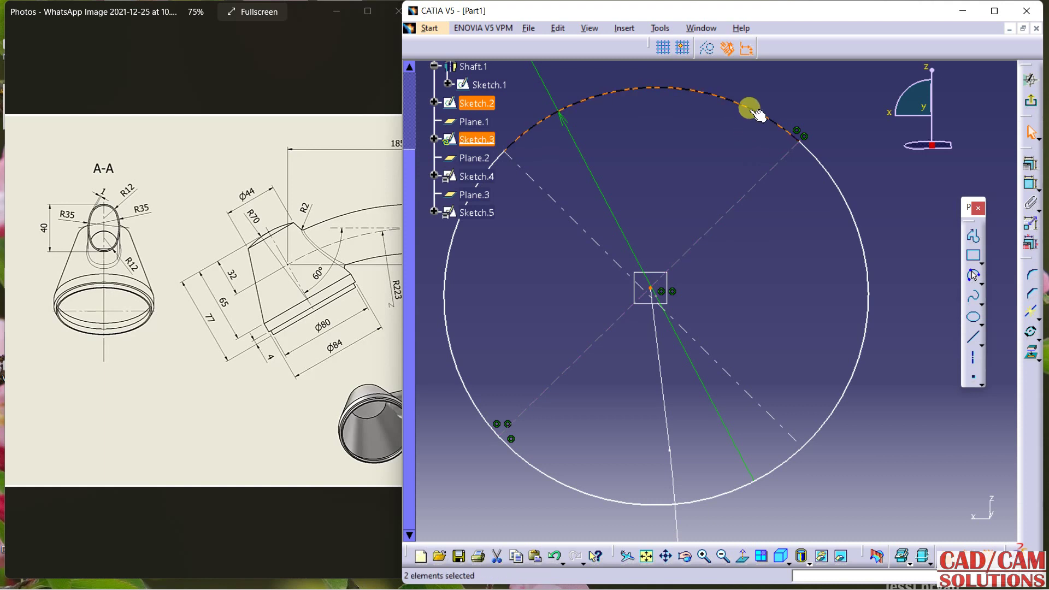
click(1029, 160)
click(965, 408)
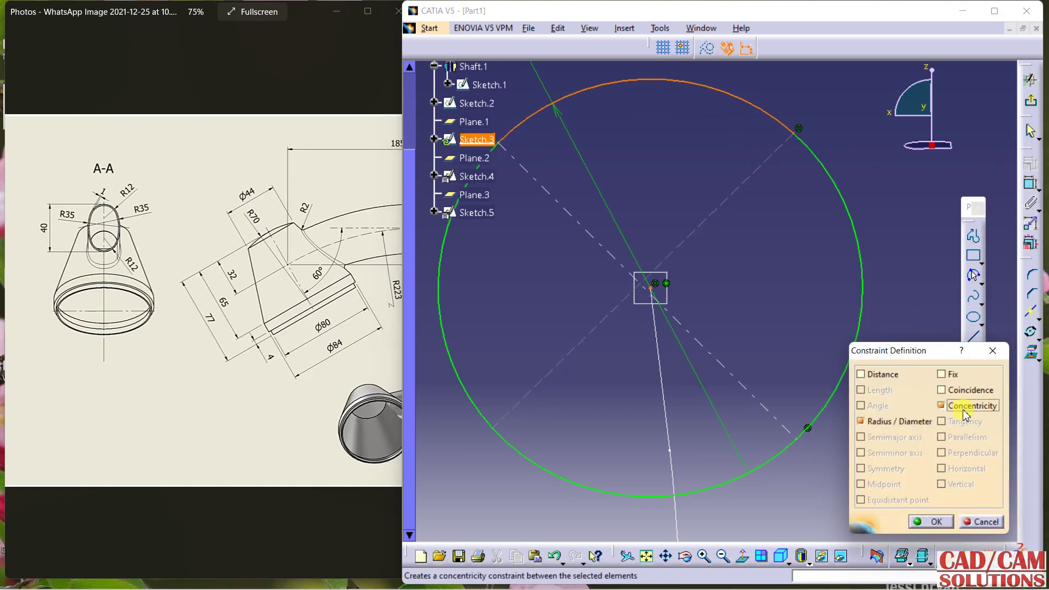
click(931, 523)
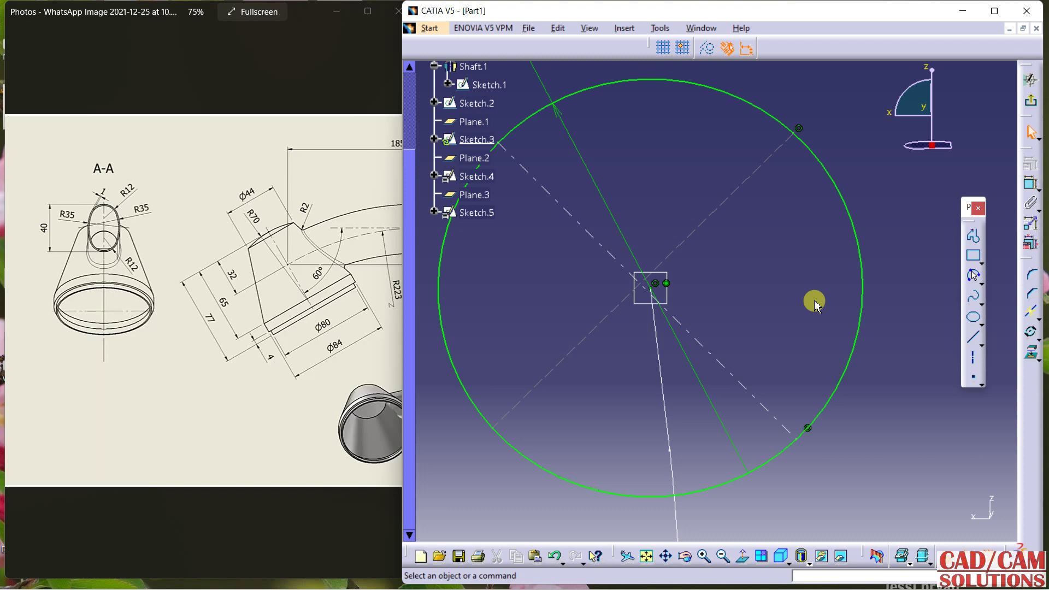
click(1032, 100)
mouse_move(885, 164)
middle_down()
mouse_move(844, 181)
mouse_move(765, 172)
mouse_move(803, 274)
mouse_move(756, 304)
mouse_move(768, 330)
mouse_move(821, 234)
mouse_move(841, 227)
middle_up()
Start a multi-sections solid with Sketch.3 and Sketch.5, moving Sketch.5's closing point to the ellipse top.
click(1031, 307)
click(778, 241)
middle_drag(798, 199, 858, 172)
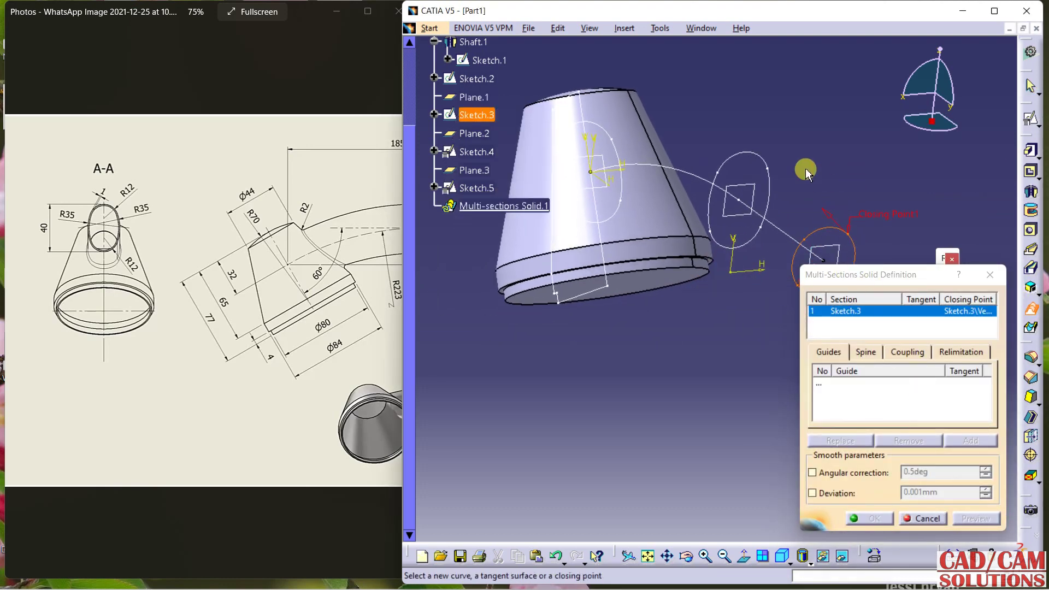
click(768, 162)
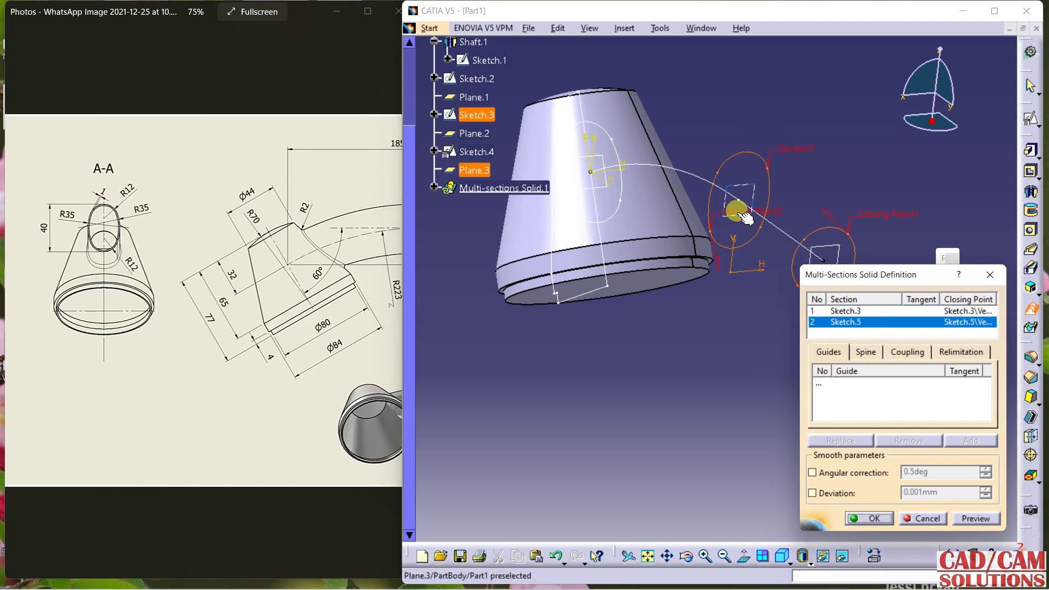
right_click(777, 212)
click(808, 301)
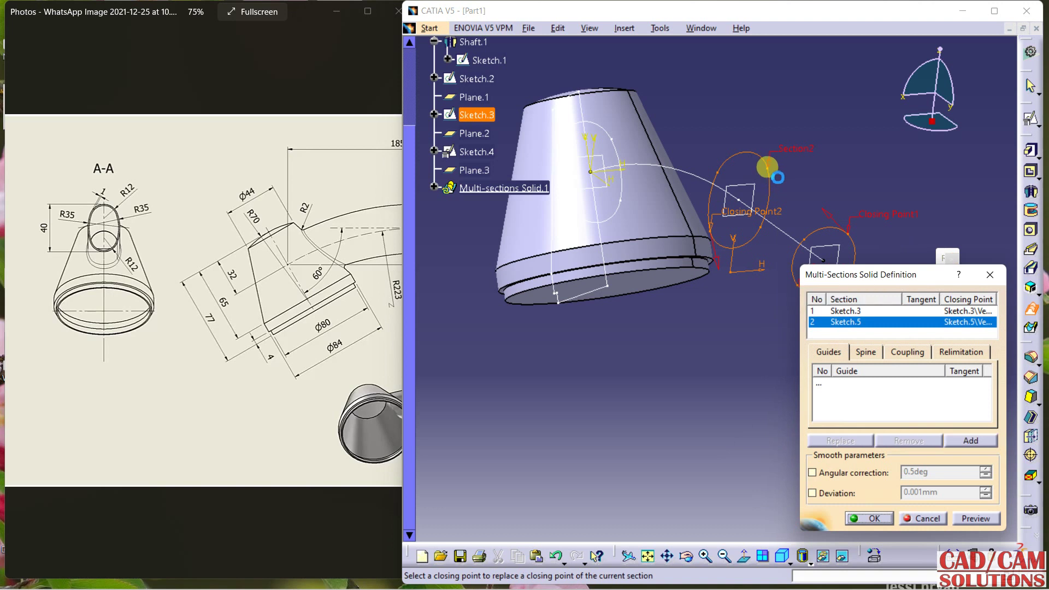
click(768, 167)
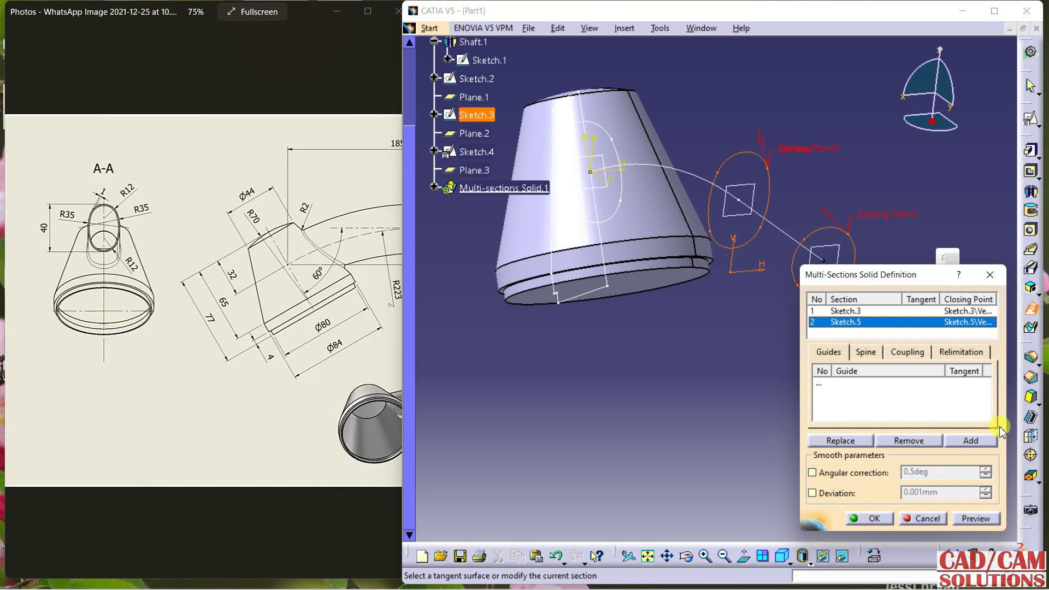
Add Sketch.4 as the third section and preview, dismissing the coupling-mode error.
click(972, 440)
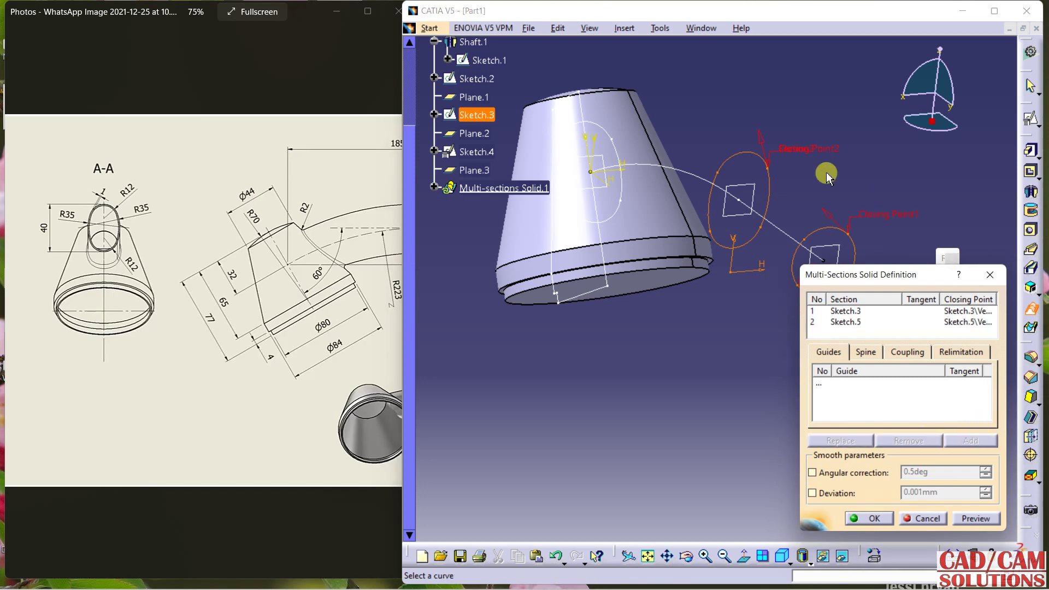
click(609, 134)
mouse_move(764, 140)
middle_down()
mouse_move(740, 105)
mouse_move(756, 144)
mouse_move(756, 129)
mouse_move(728, 309)
middle_up()
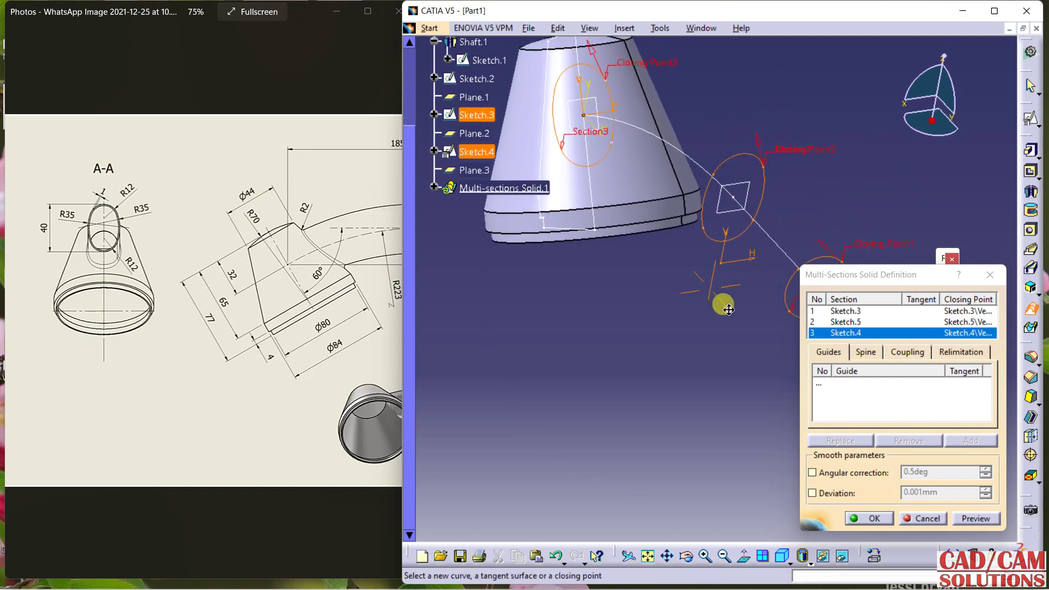
click(968, 518)
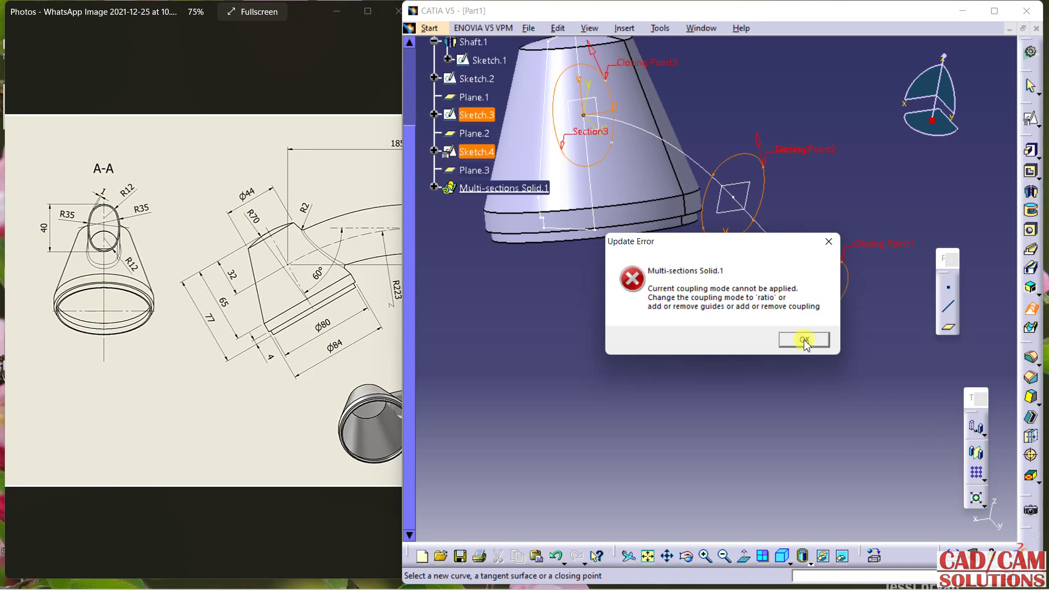
click(805, 340)
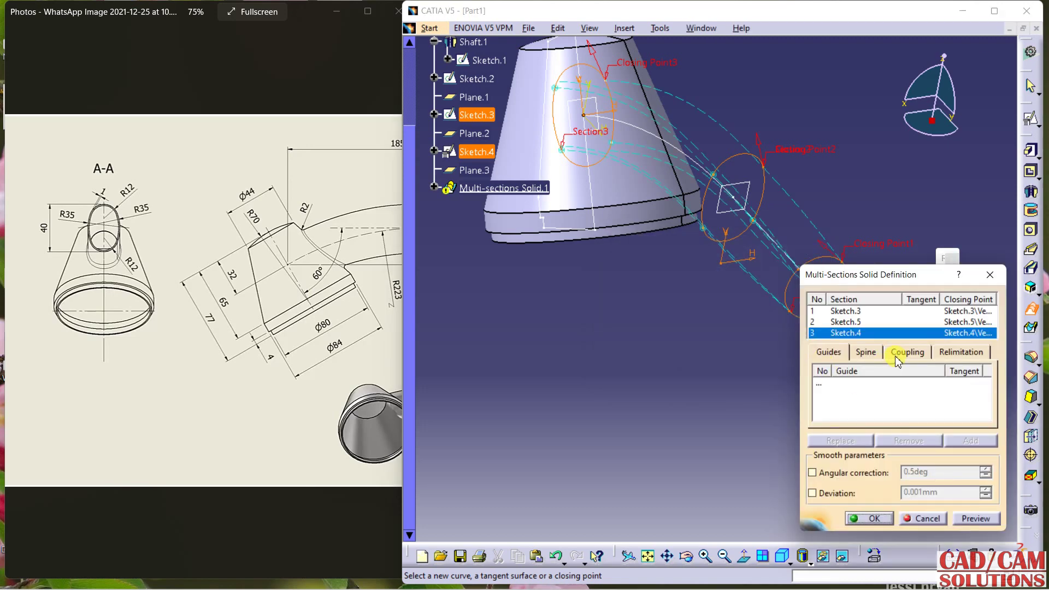
Use Sketch.2 as the spine and set section coupling to Ratio.
click(864, 354)
click(871, 389)
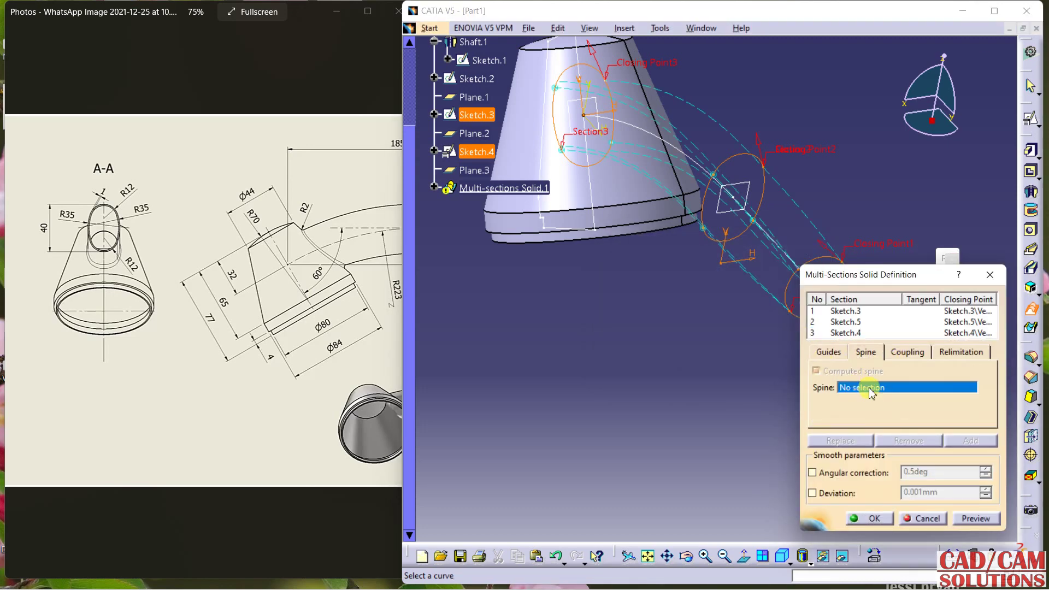
click(763, 296)
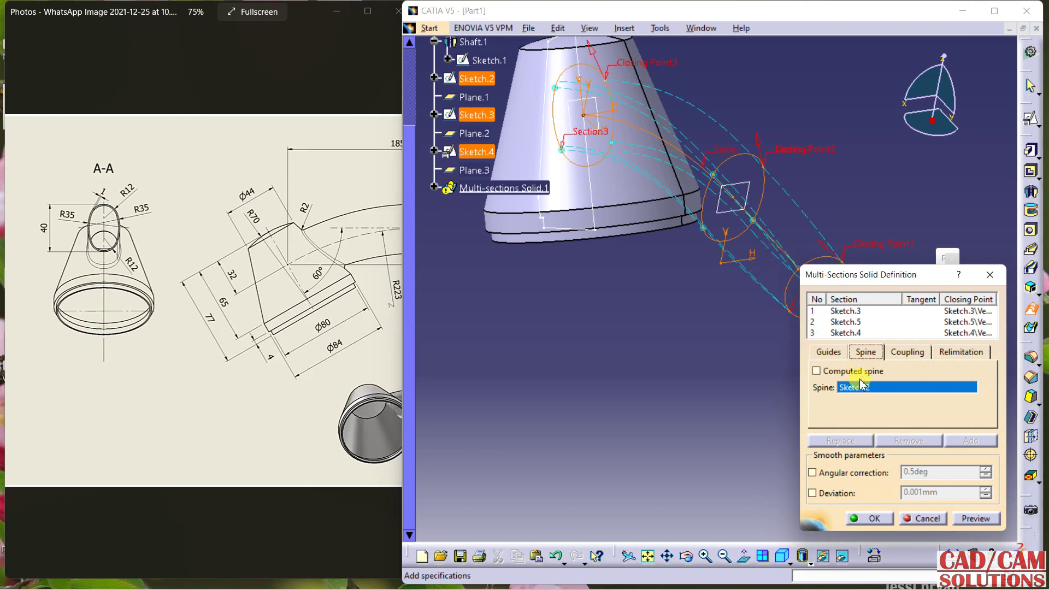
click(906, 356)
click(915, 372)
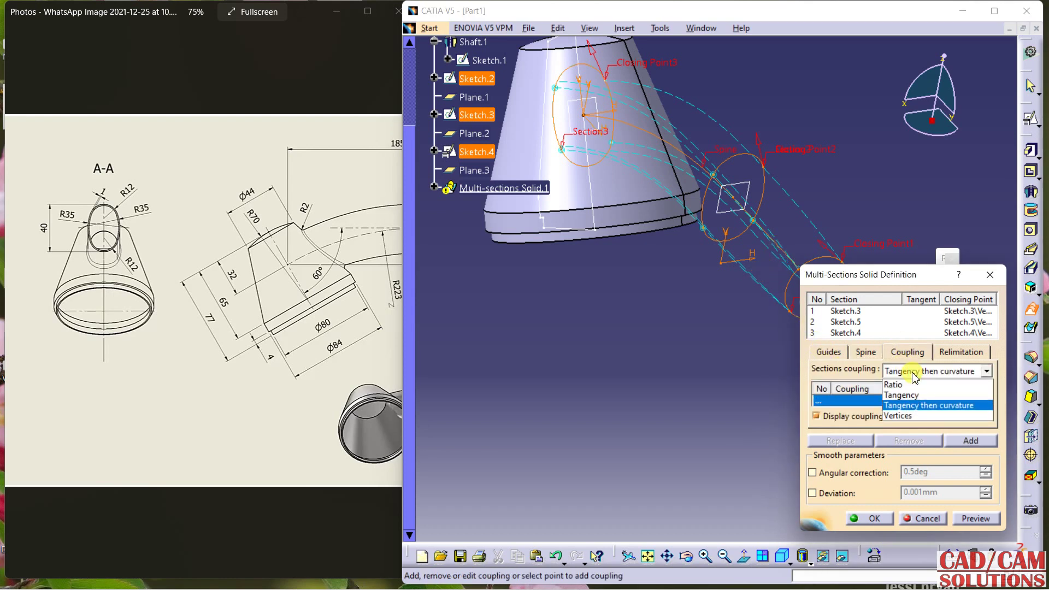
click(903, 384)
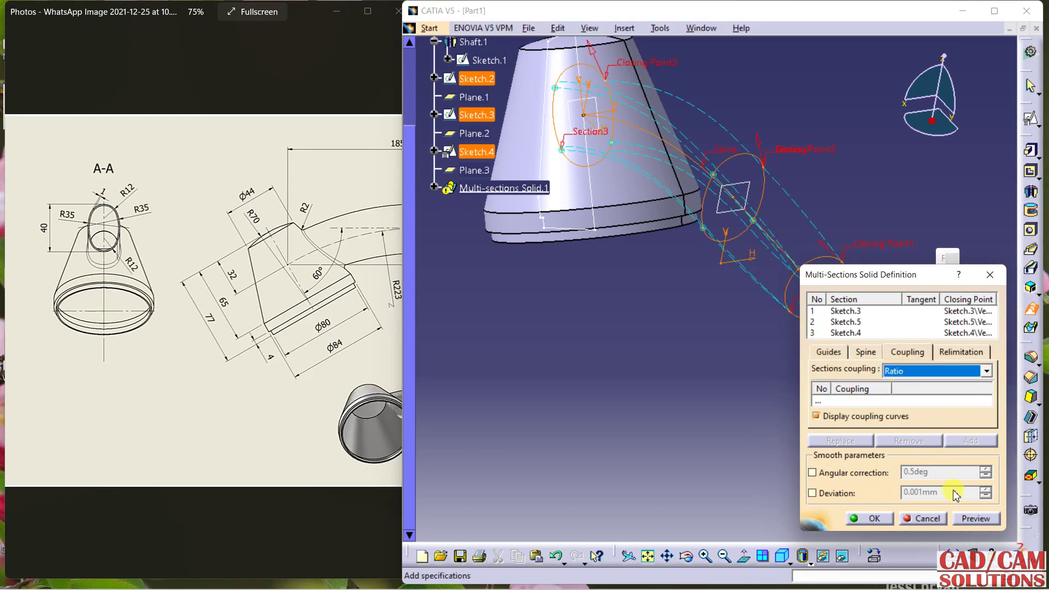
Preview and create Multi-sections Solid.1 as the curved stem from the bowl.
click(971, 519)
middle_drag(663, 311, 746, 398)
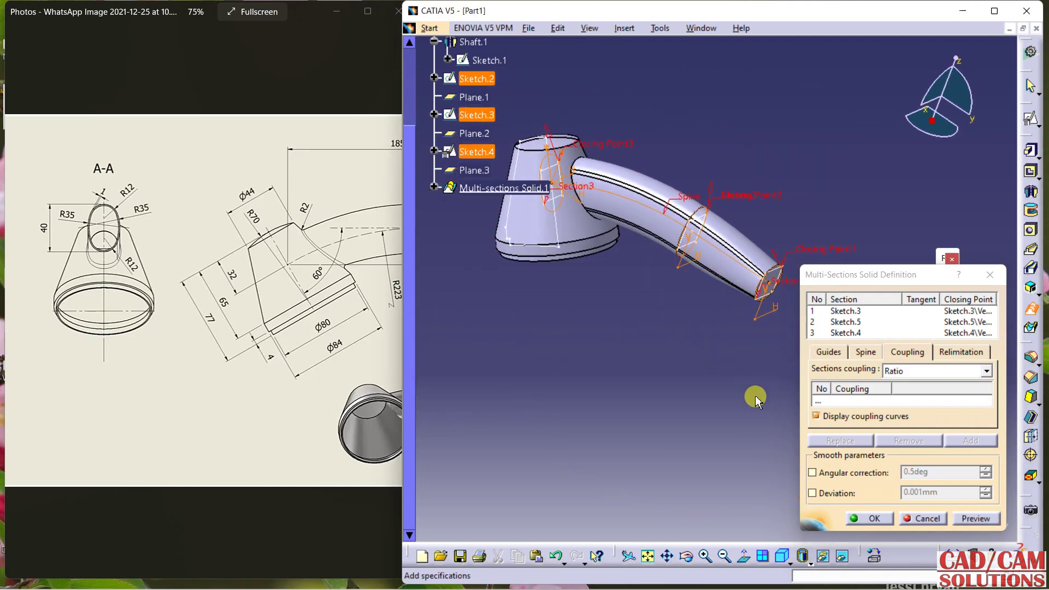
click(874, 517)
mouse_move(630, 303)
middle_down()
mouse_move(687, 272)
mouse_move(757, 357)
mouse_move(749, 311)
mouse_move(776, 352)
mouse_move(608, 286)
middle_up()
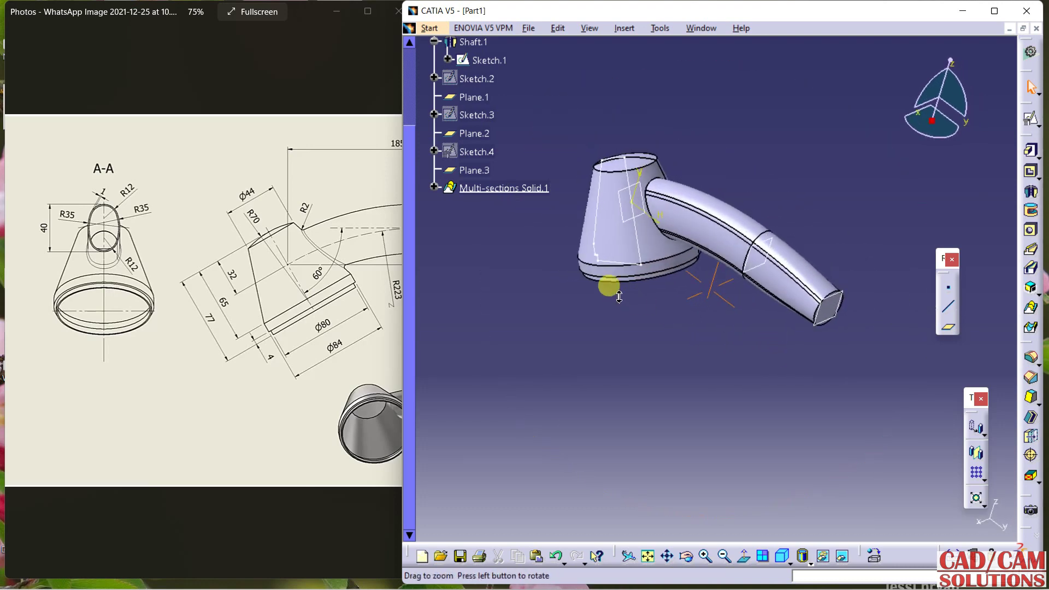
click(1035, 120)
Sketch a circle on the stem's end face, concentric with the stem edge.
click(1036, 131)
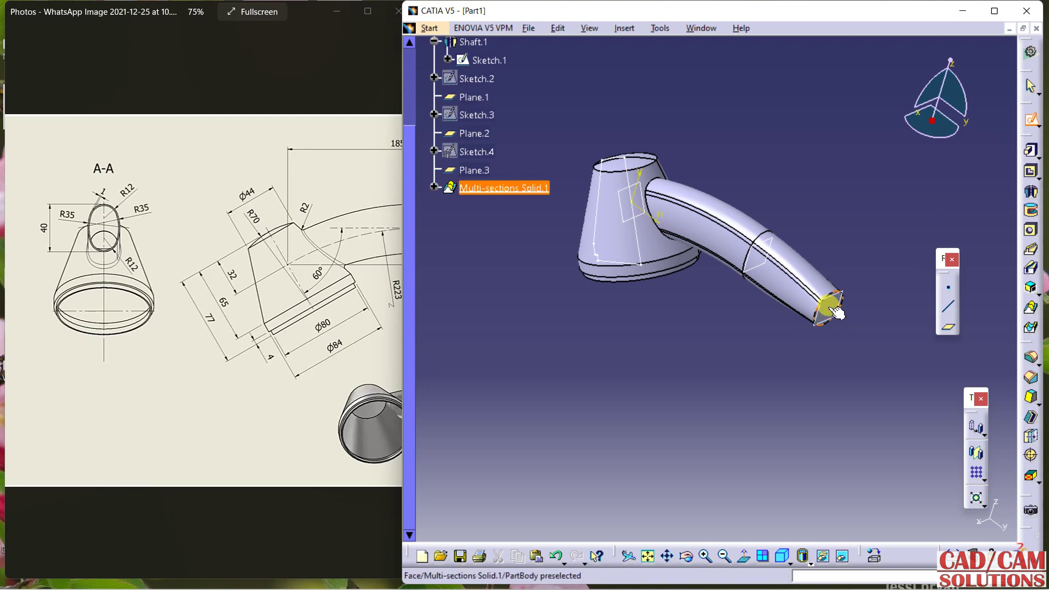
click(831, 303)
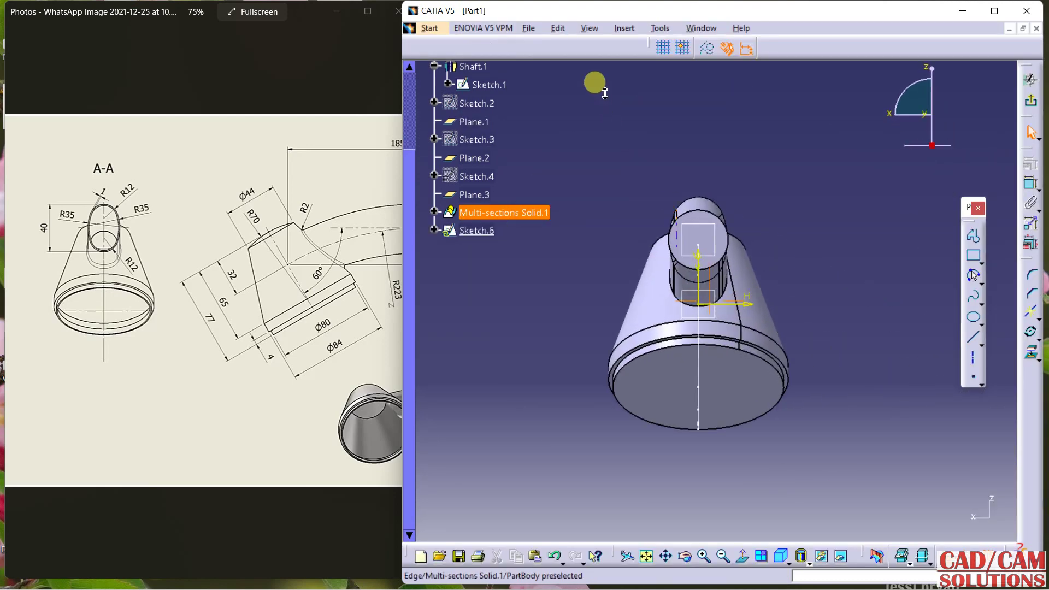
click(982, 282)
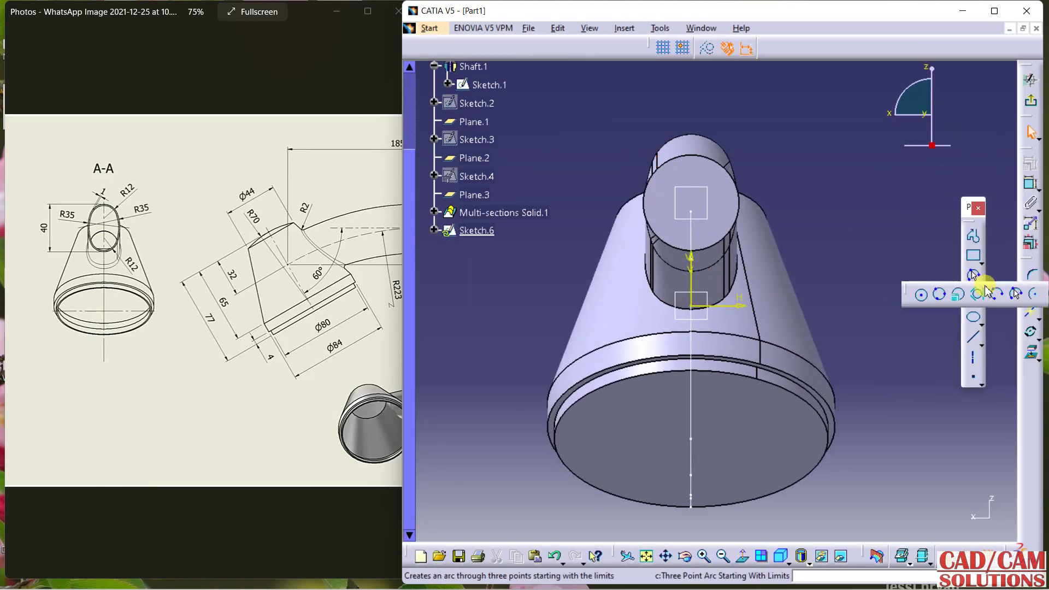
click(922, 295)
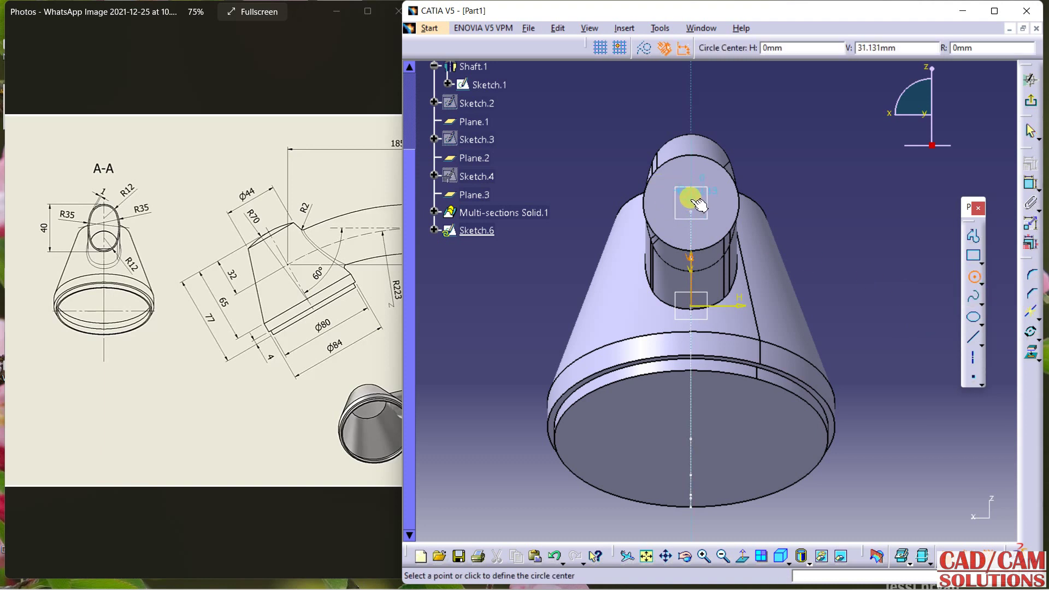
click(692, 199)
click(722, 203)
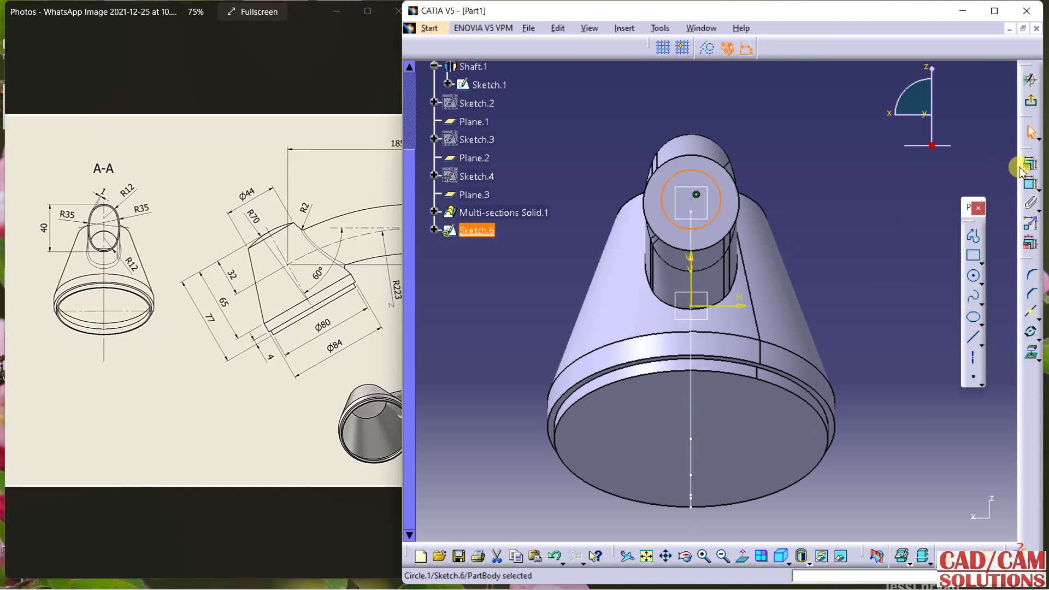
ctrl+click(701, 158)
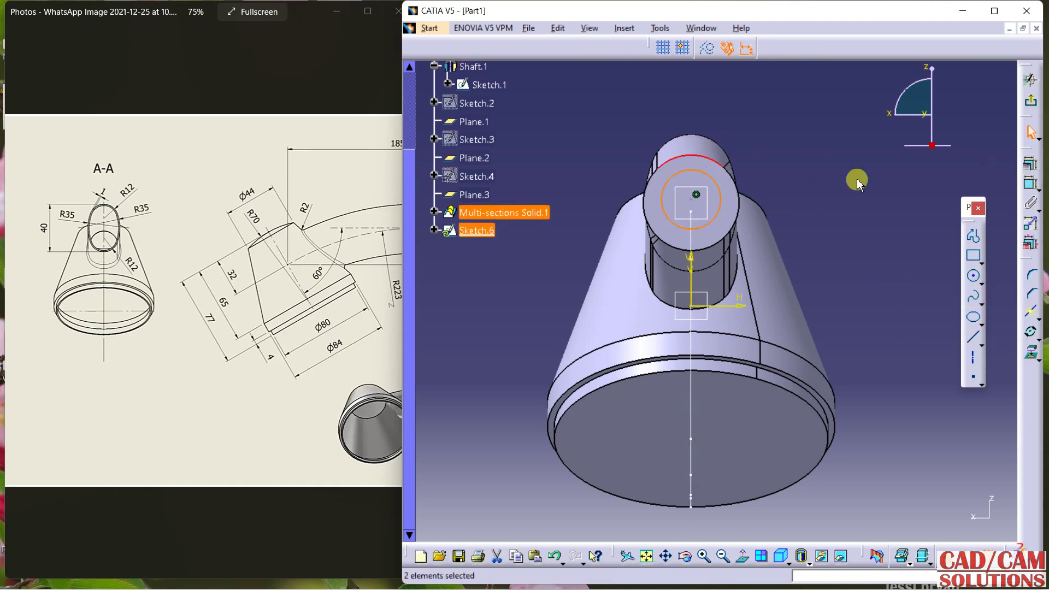
click(1038, 163)
click(973, 406)
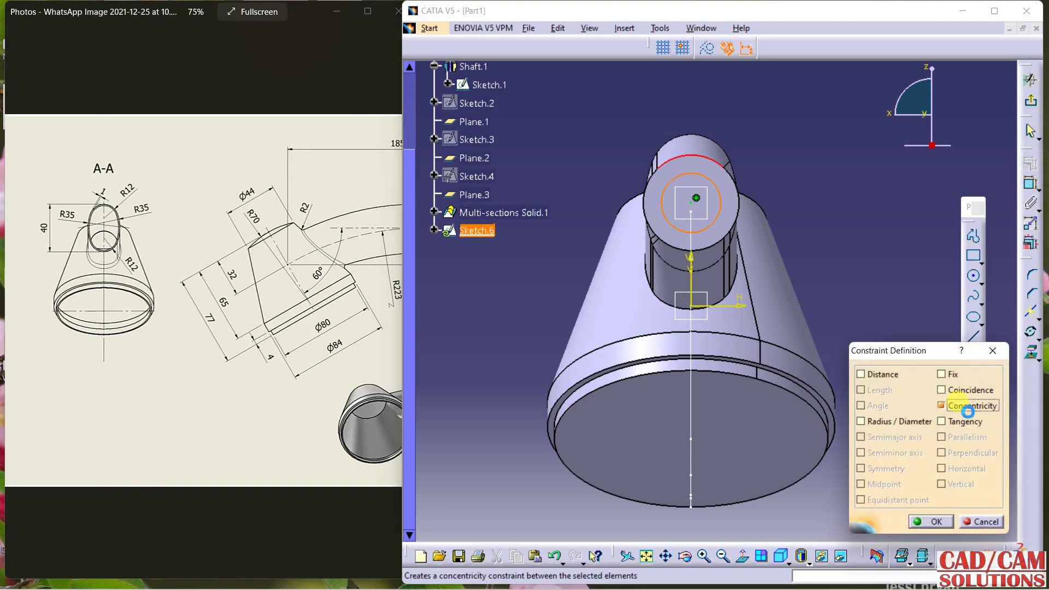
click(932, 522)
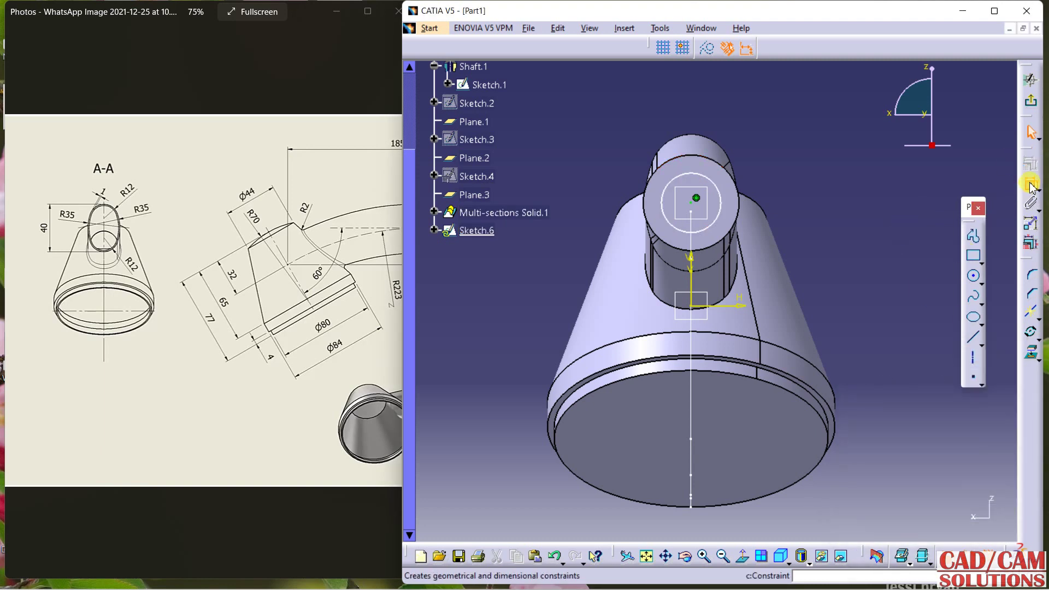
Dimension the tip circle to 24 mm diameter and return to the 3D part.
click(727, 194)
click(786, 160)
drag(363, 288, 108, 289)
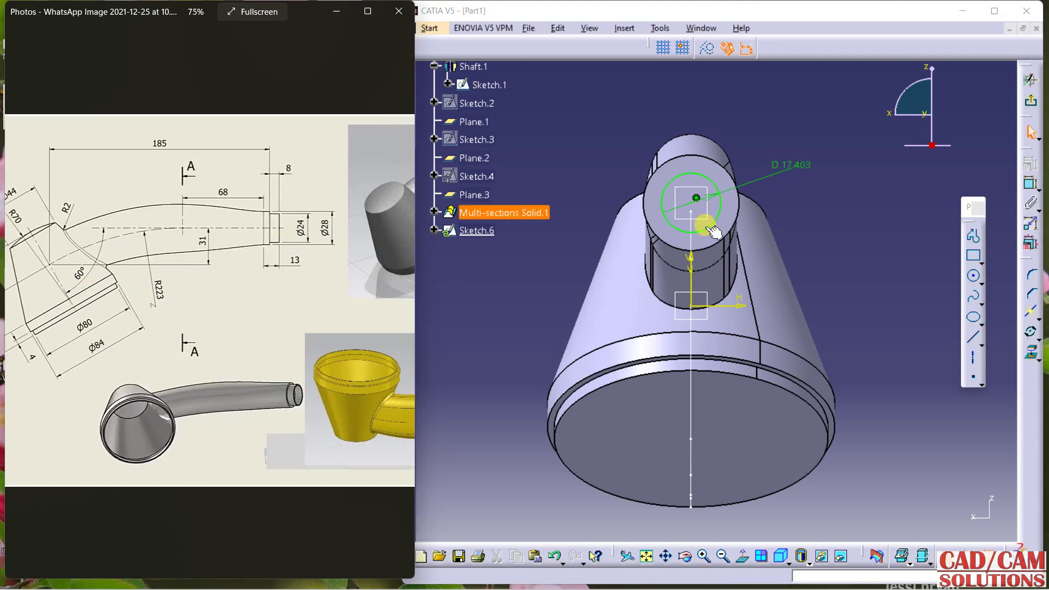
double_click(806, 166)
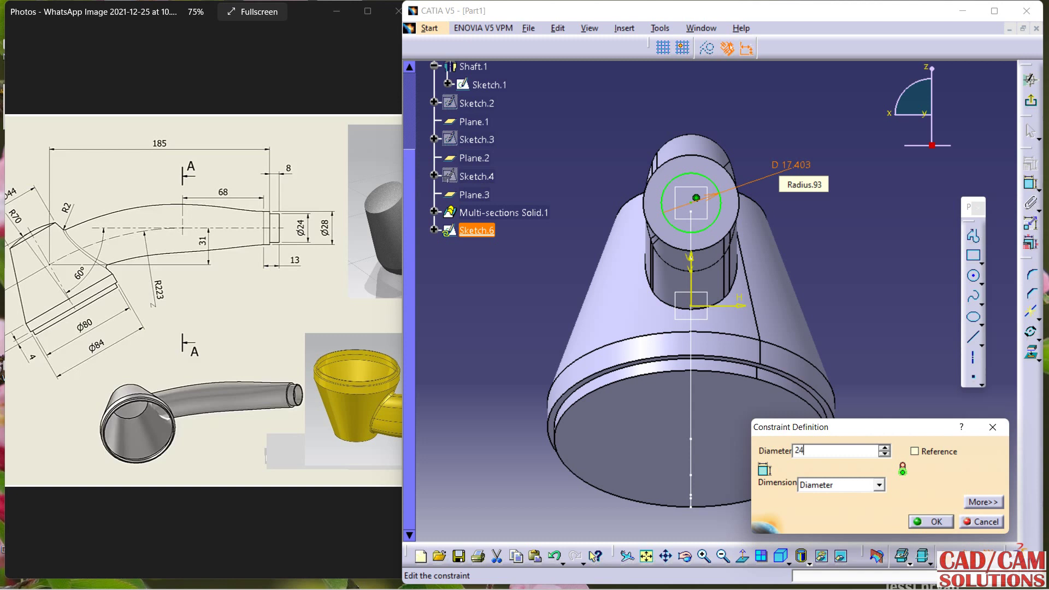
key(Return)
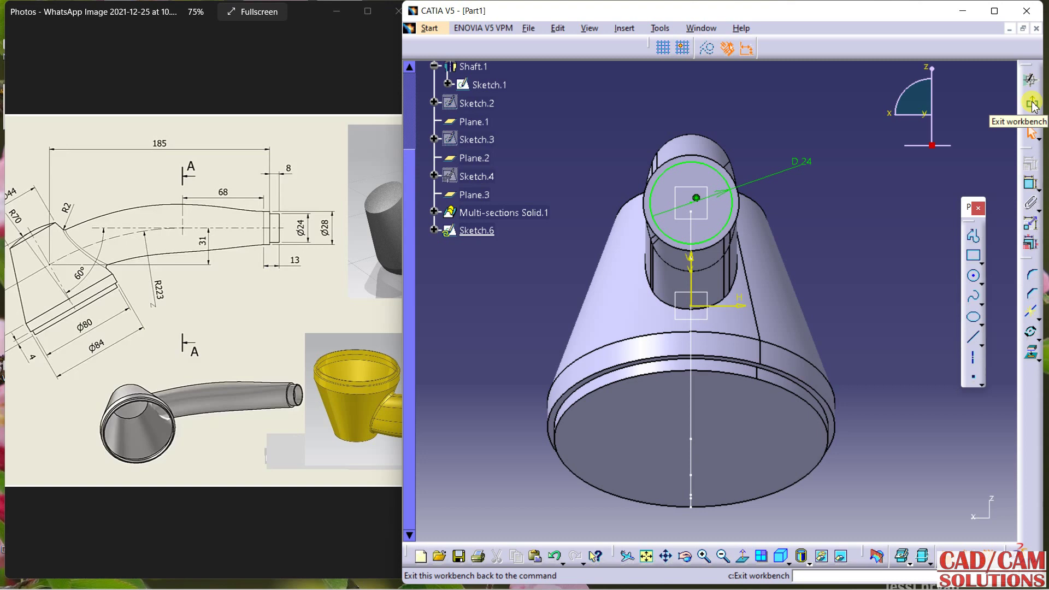
click(1033, 104)
mouse_move(777, 164)
middle_down()
mouse_move(837, 265)
mouse_move(810, 247)
mouse_move(871, 230)
middle_up()
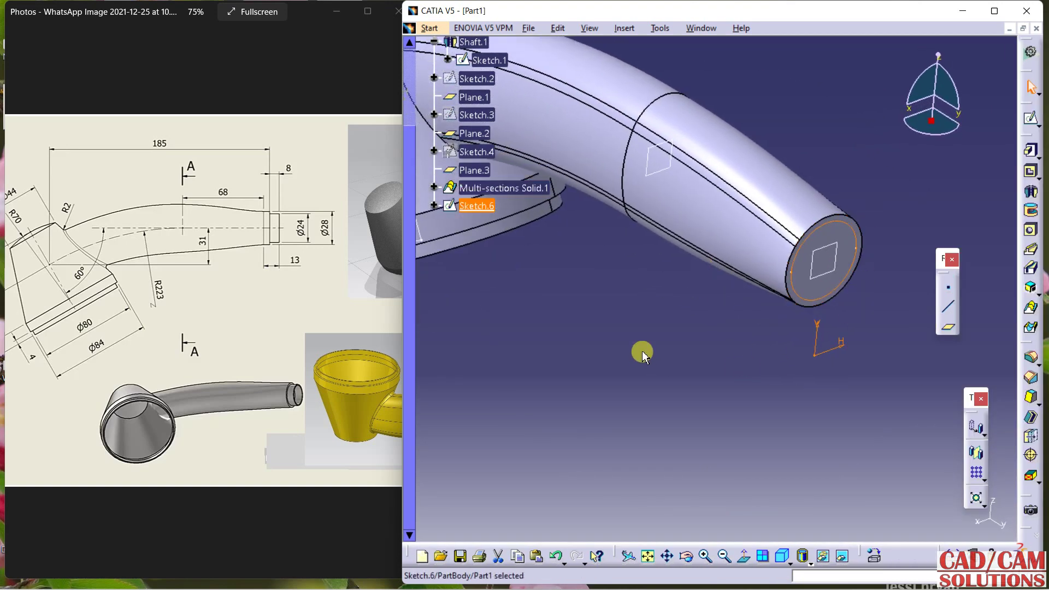
click(641, 353)
click(434, 187)
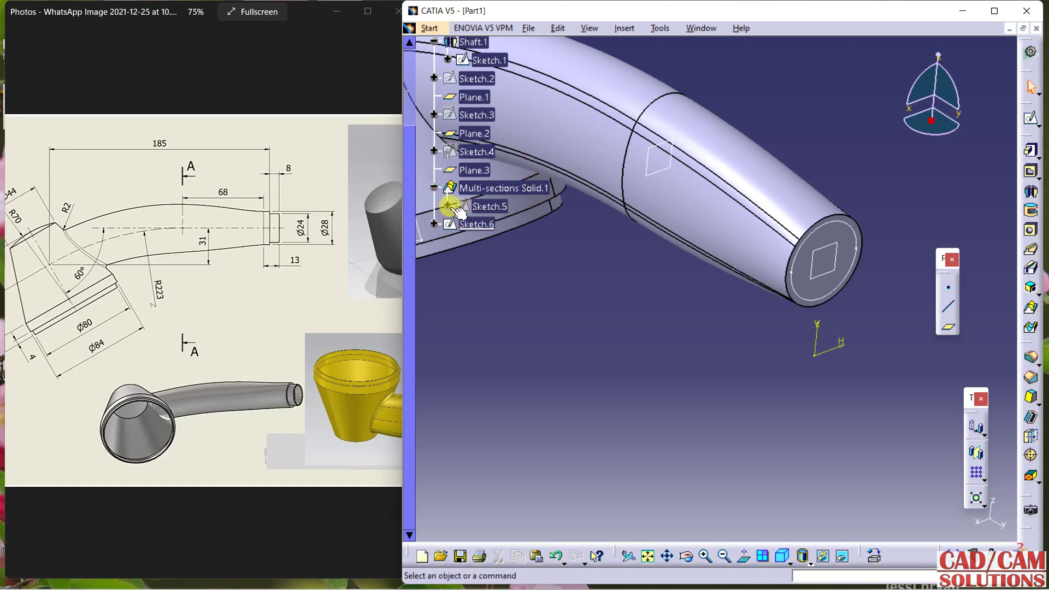
Toggle Sketch.5 back to hidden, then show Sketch.2 and Sketch.3 in the model.
right_click(485, 211)
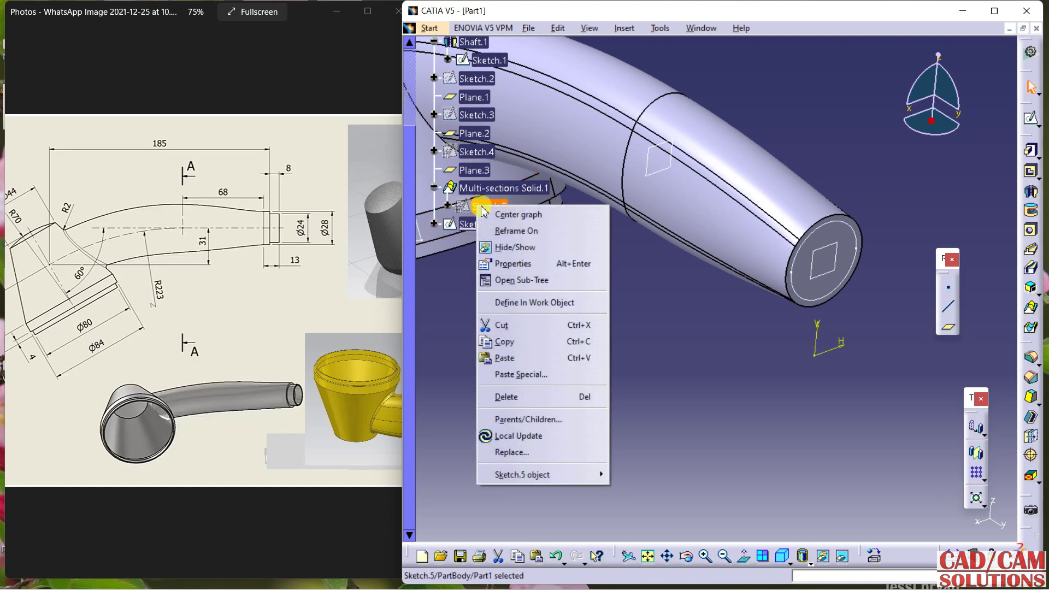
click(514, 244)
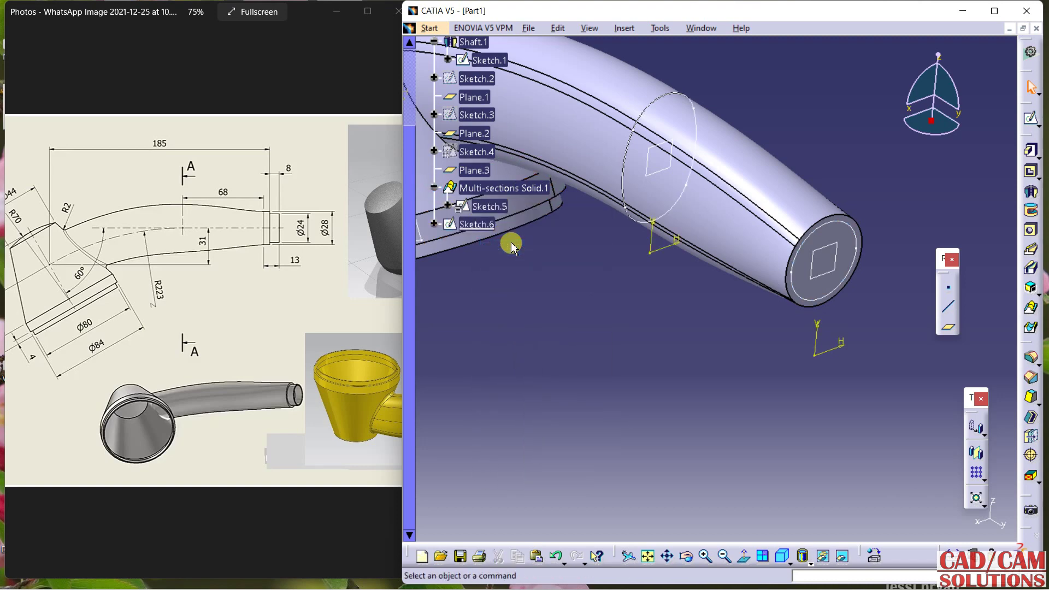
right_click(493, 207)
click(539, 253)
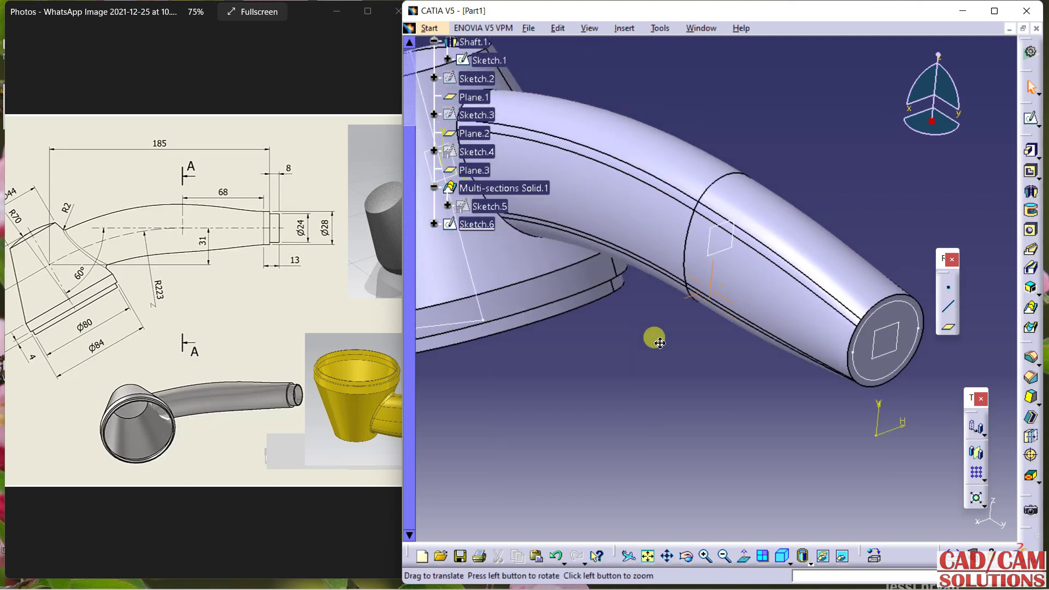
right_click(474, 83)
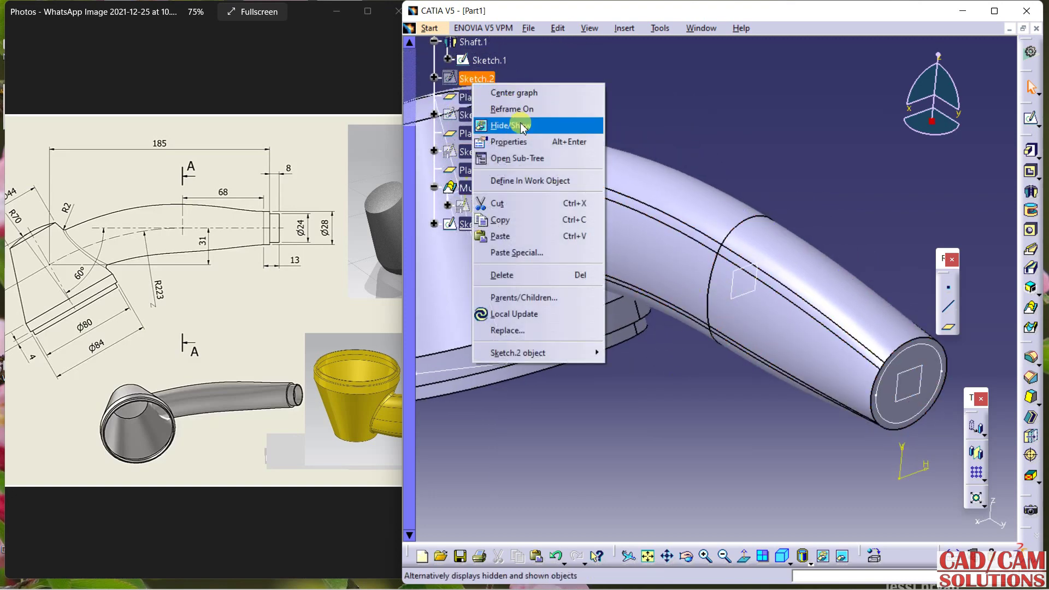
click(542, 126)
mouse_move(754, 164)
middle_down()
mouse_move(782, 159)
mouse_move(686, 109)
middle_up()
middle_drag(736, 138, 808, 192)
right_click(451, 121)
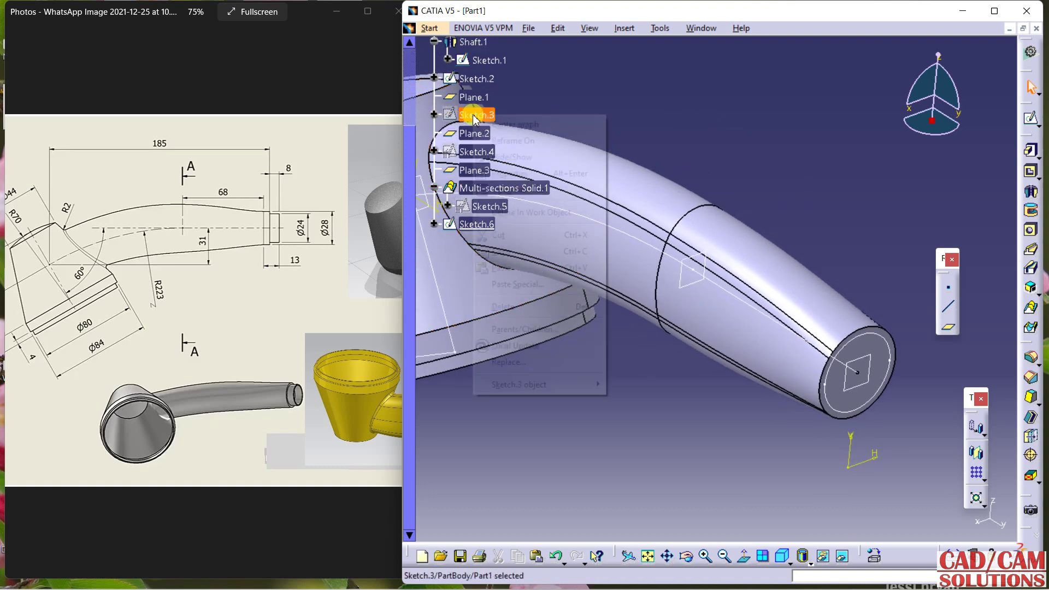
click(514, 155)
middle_drag(750, 158, 651, 100)
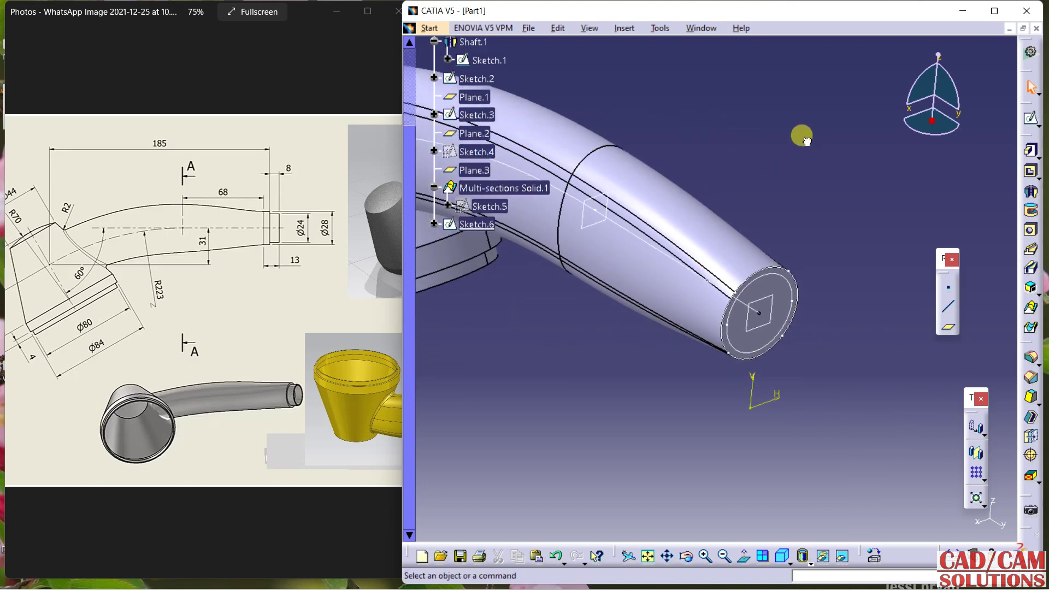
Pad Sketch.3 by 5 mm to create Pad.1.
click(1032, 152)
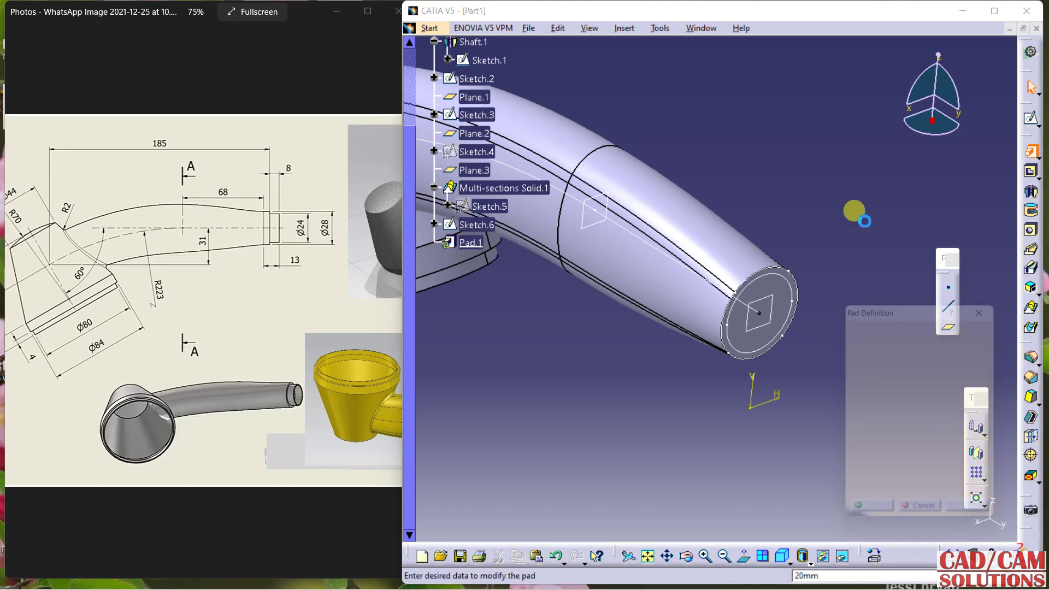
middle_drag(834, 240, 783, 192)
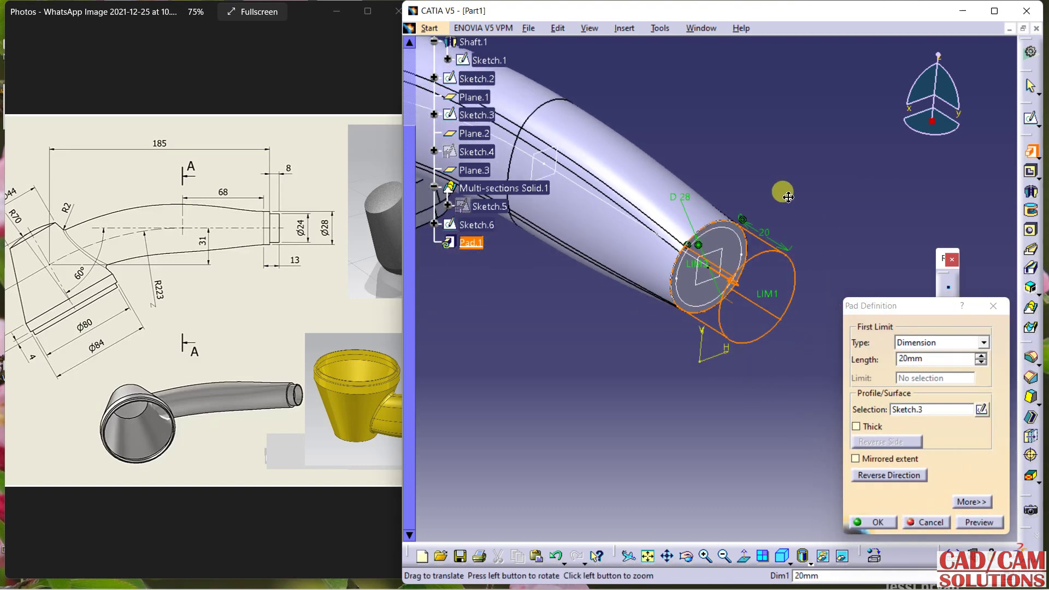
click(933, 362)
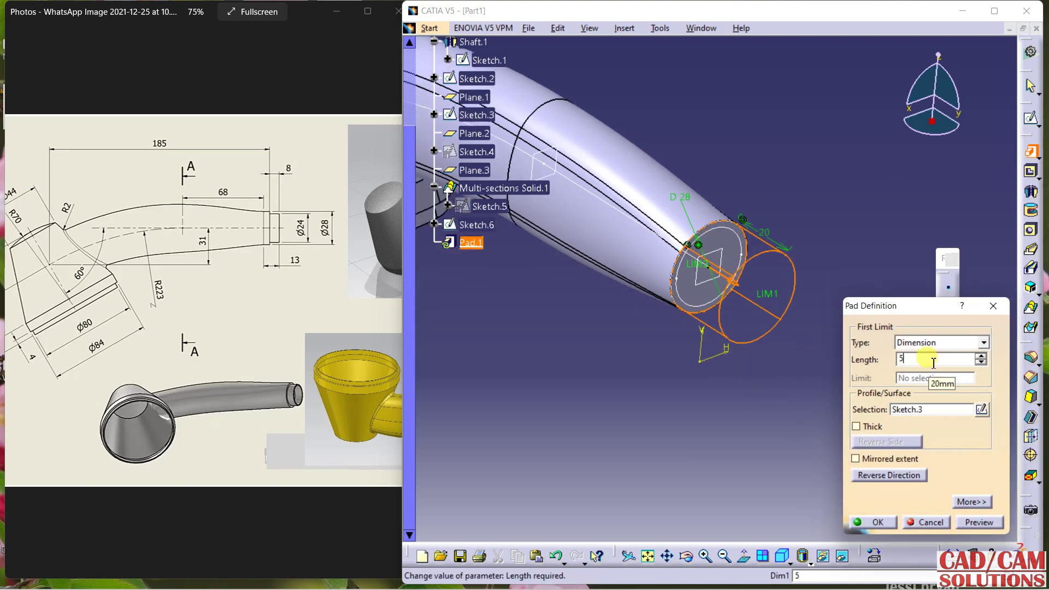
key(Return)
Pad the Sketch.6 circle by 8 mm, then edit Pad.2 to 13 mm.
click(744, 249)
click(1030, 153)
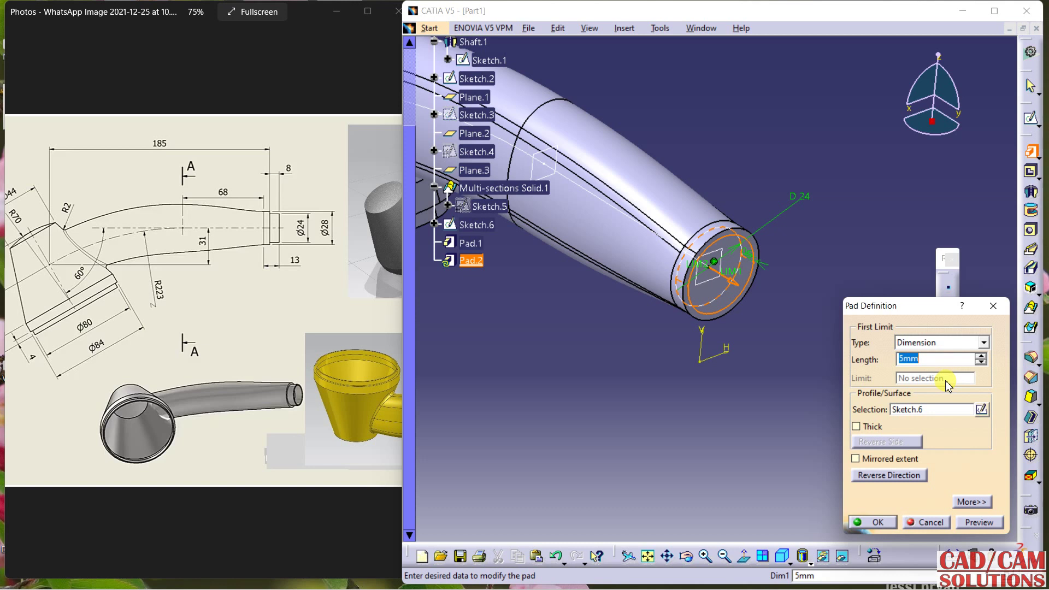
text(8)
key(Return)
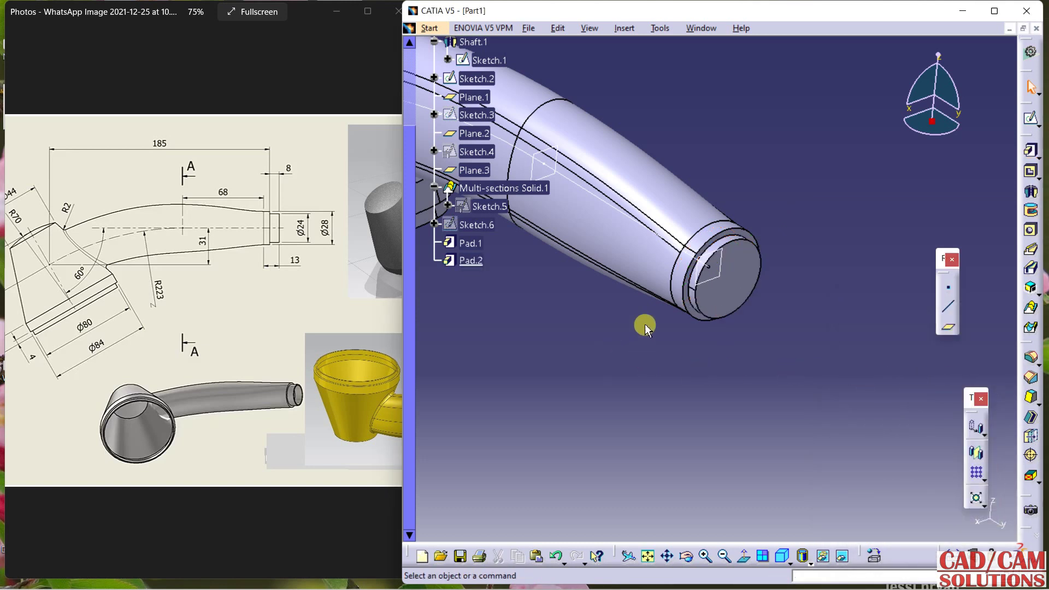
double_click(471, 261)
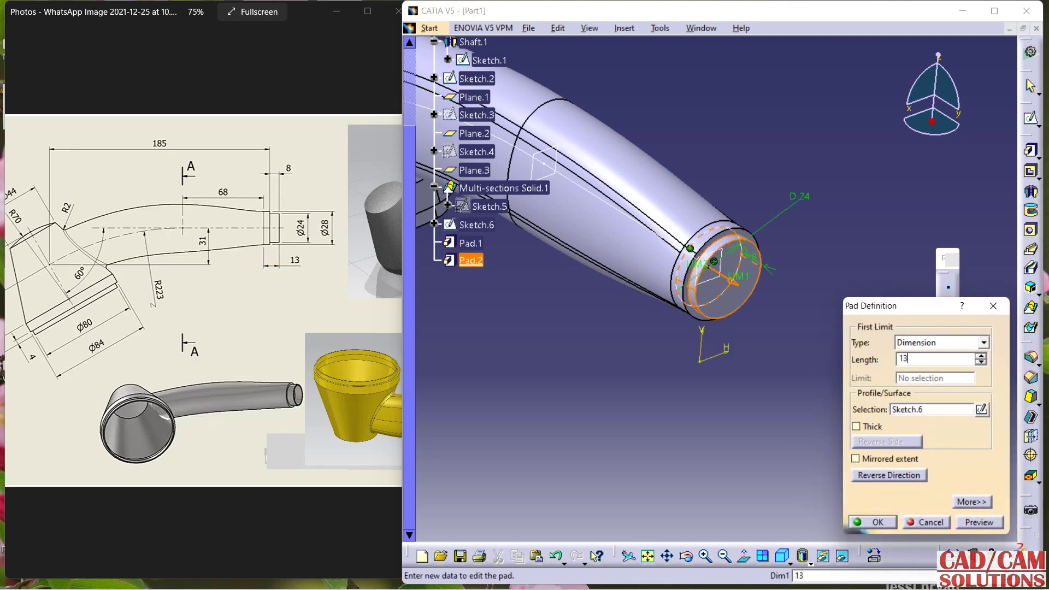
key(Return)
middle_drag(694, 328, 849, 280)
Round the stem-to-bowl junction edge with a 5 mm edge fillet.
click(1033, 358)
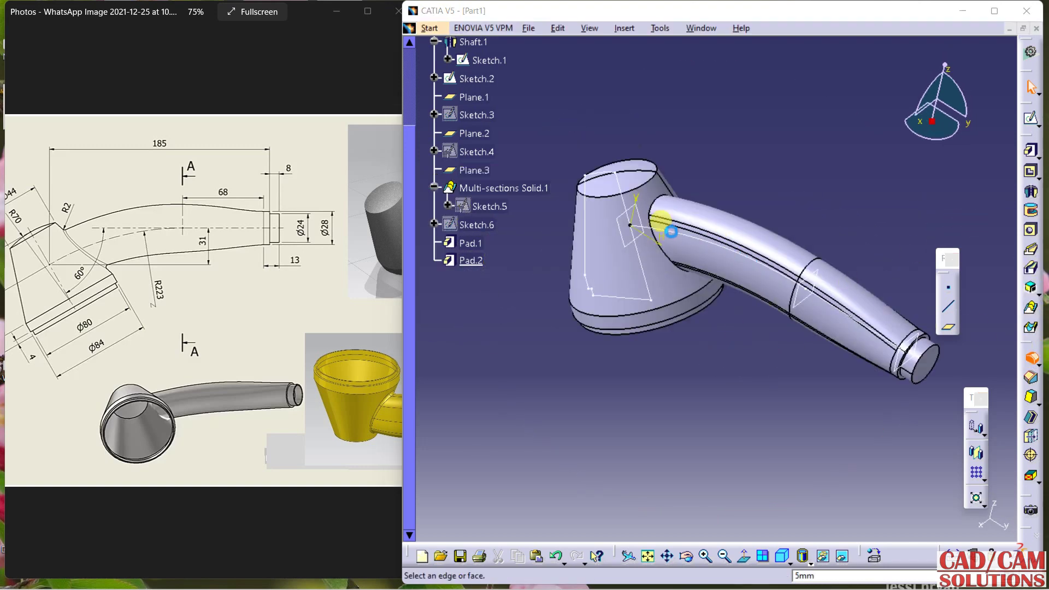
click(655, 203)
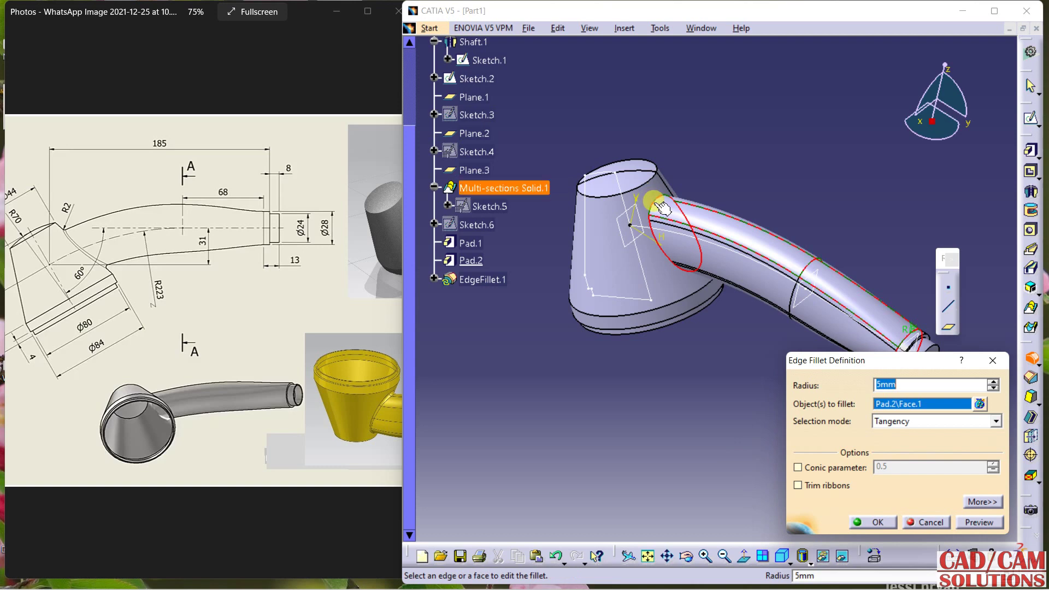
click(994, 360)
click(1033, 358)
middle_drag(686, 323, 648, 230)
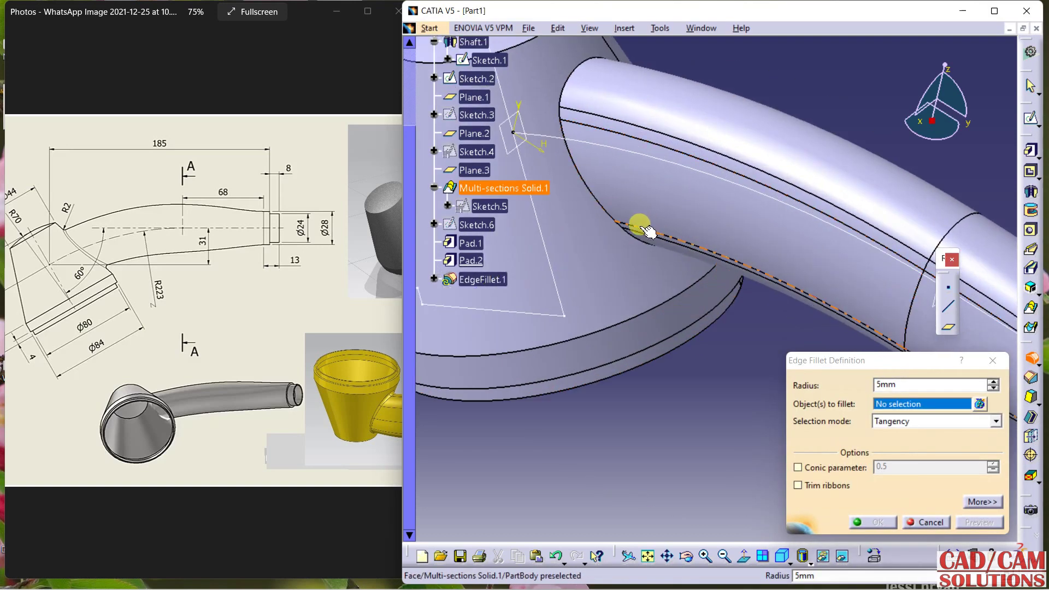
click(604, 208)
key(F7)
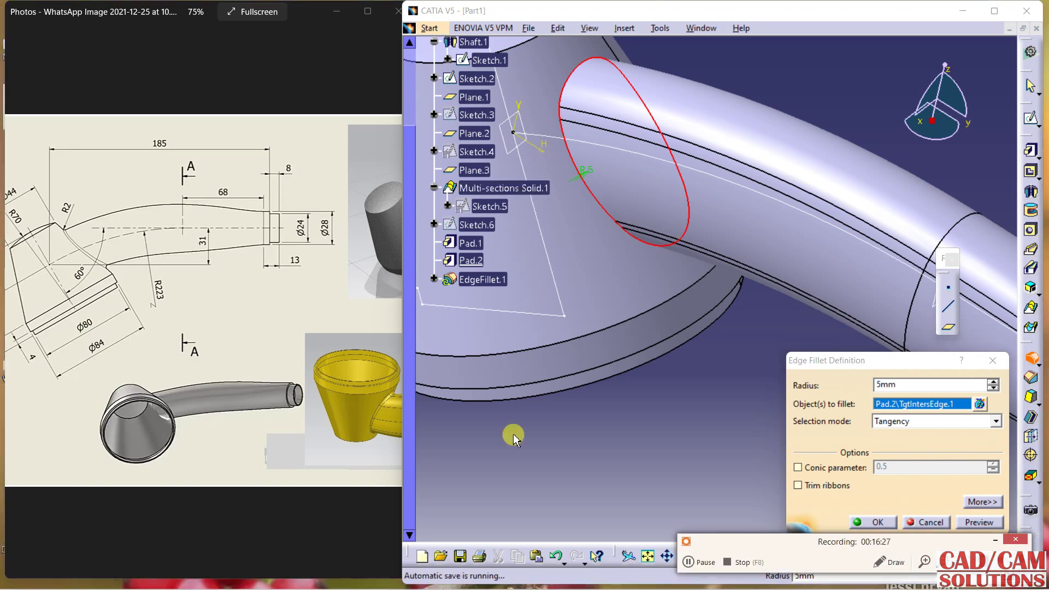
double_click(899, 386)
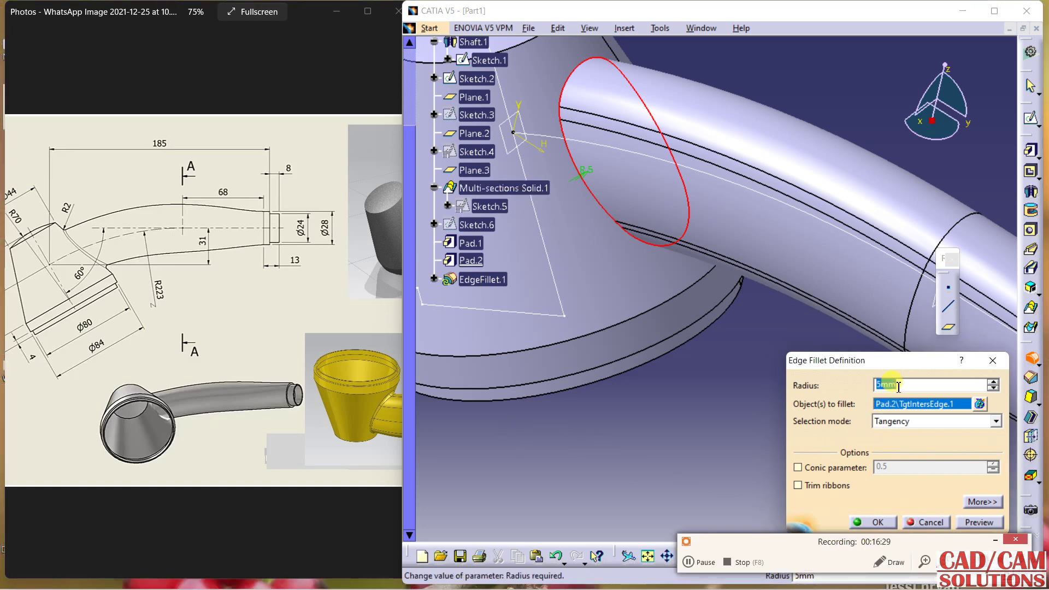
key(Return)
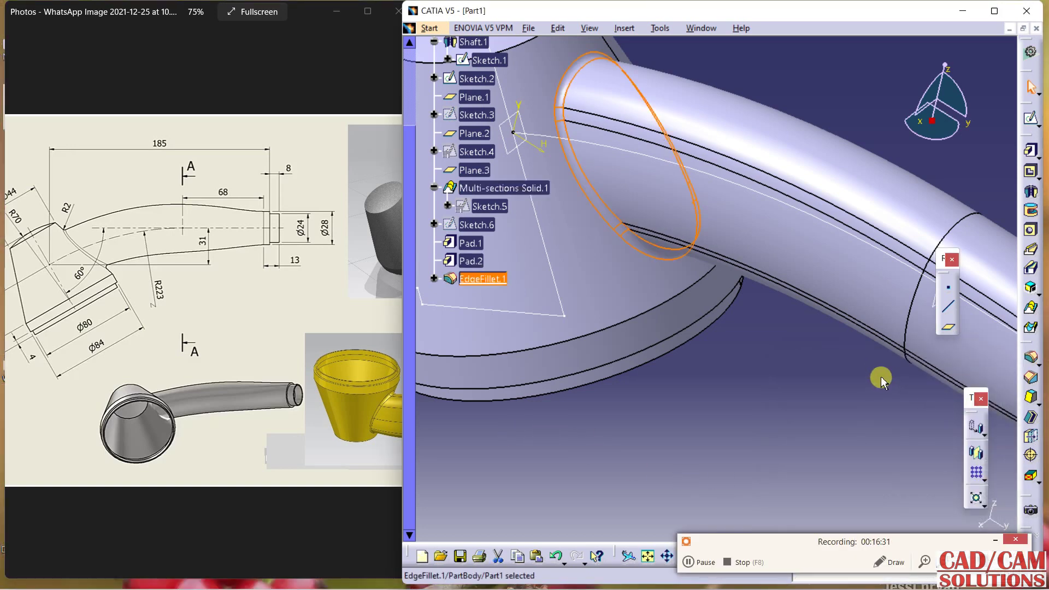
click(832, 372)
middle_drag(742, 312, 851, 307)
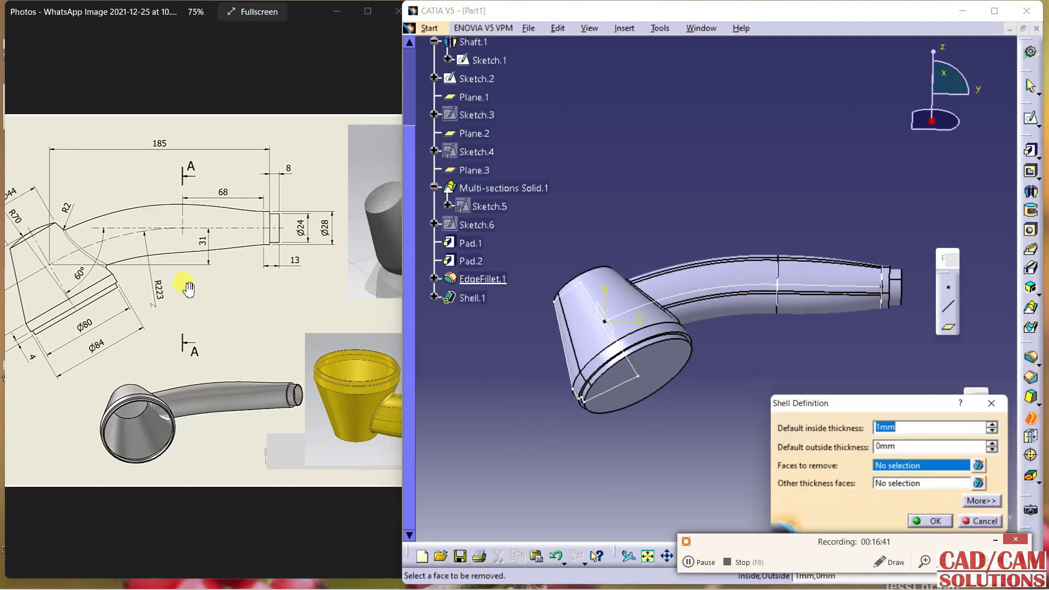
Shell the pipe at 1 mm inside thickness, removing the bowl base and stem tip faces.
click(382, 321)
scroll(281, 241, left, 5)
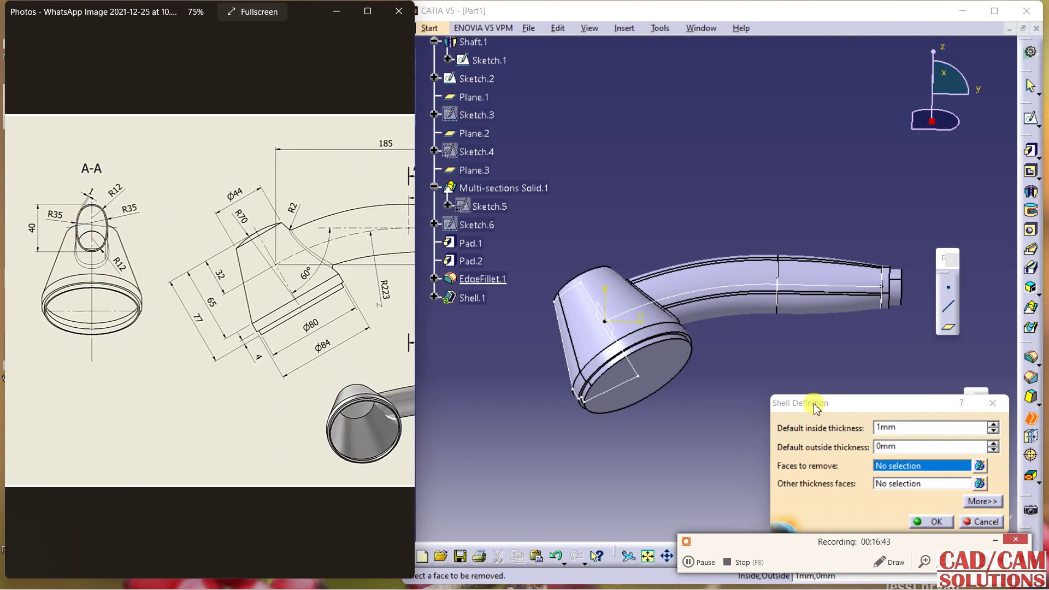
click(655, 369)
middle_drag(654, 369, 878, 257)
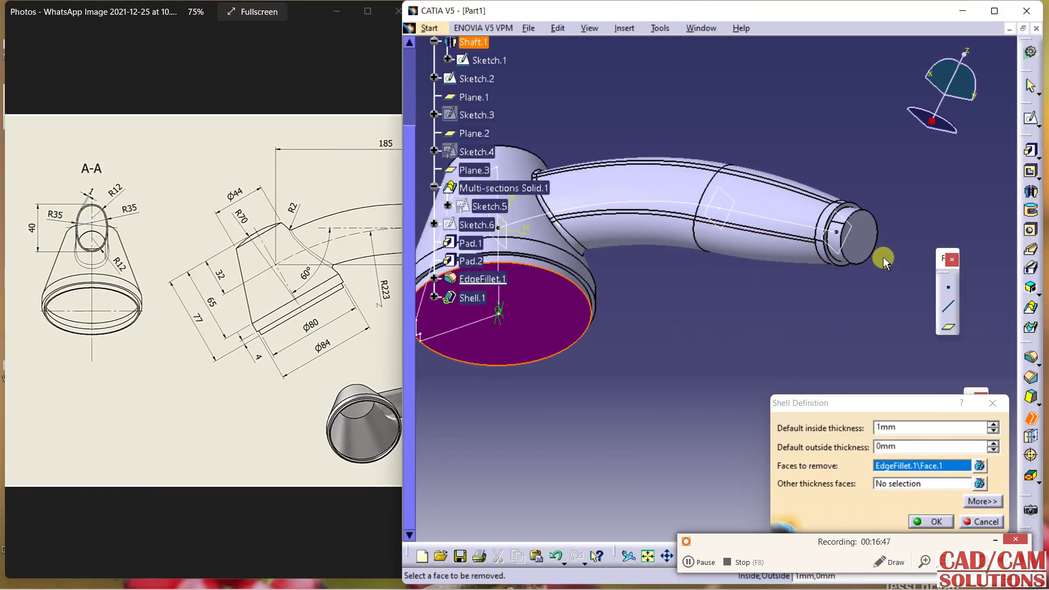
click(866, 241)
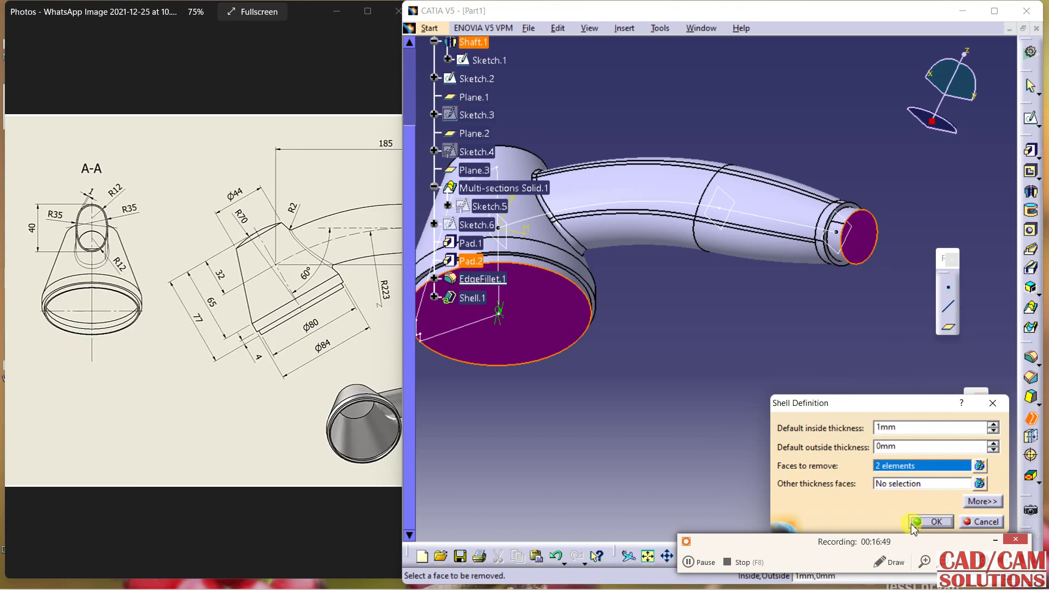
click(931, 522)
click(720, 369)
middle_drag(720, 369, 793, 351)
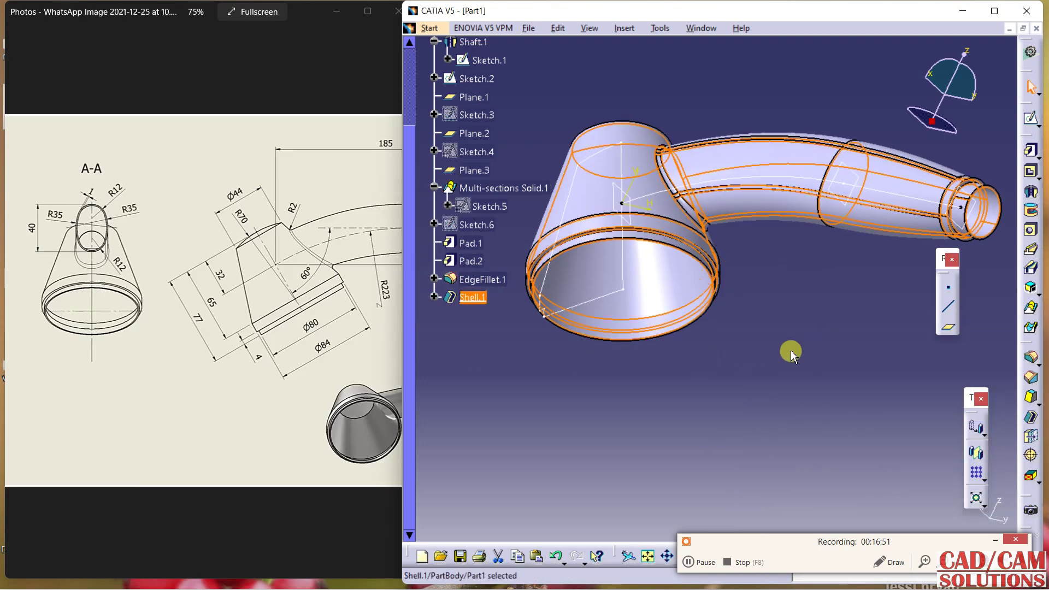
click(995, 540)
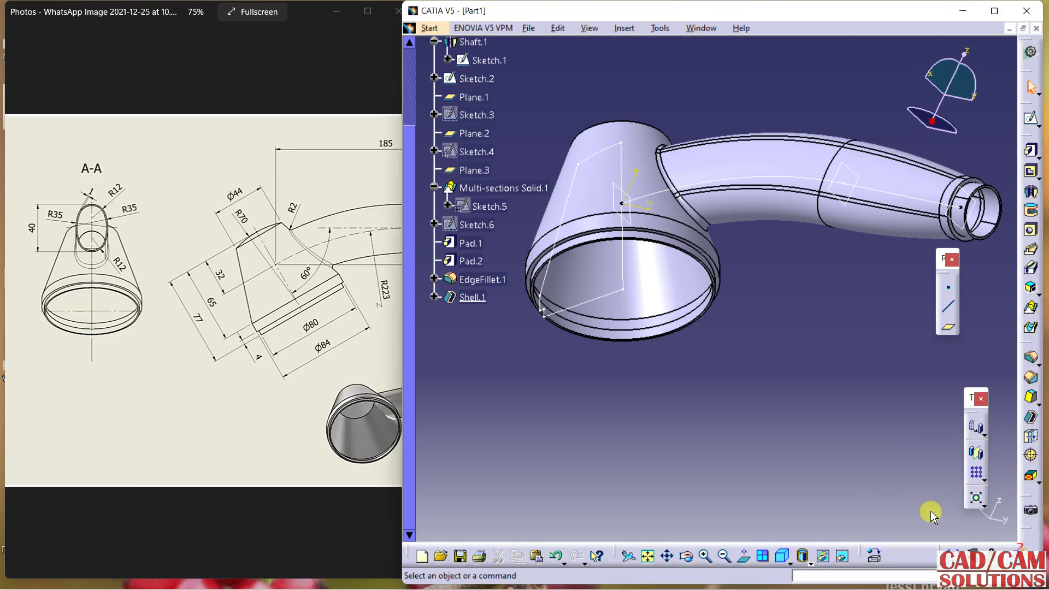
Switch the display mode to plain shading without edges.
click(810, 559)
click(822, 466)
mouse_move(769, 277)
middle_down()
mouse_move(733, 335)
mouse_move(886, 399)
mouse_move(752, 244)
mouse_move(687, 351)
mouse_move(635, 305)
mouse_move(685, 334)
middle_up()
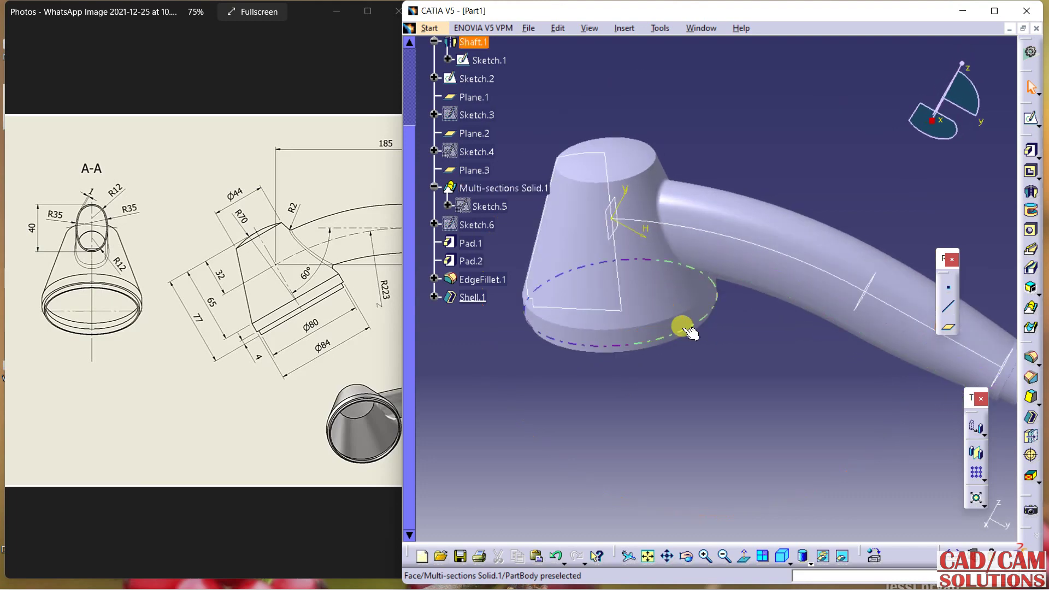
Hide all sketches and all planes via Tools > Hide.
click(661, 28)
click(735, 123)
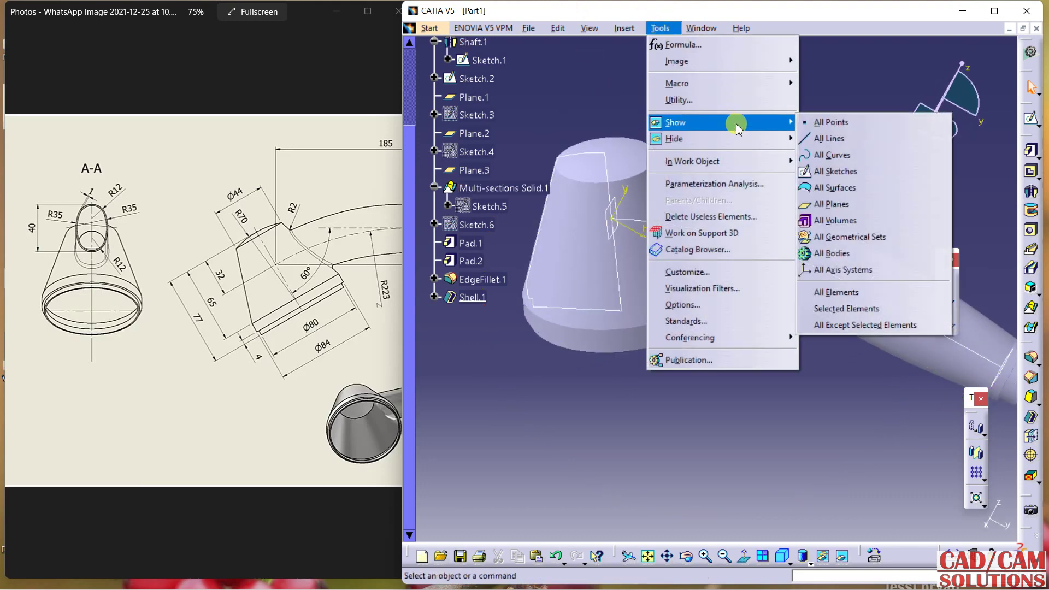
mouse_move(745, 140)
click(858, 187)
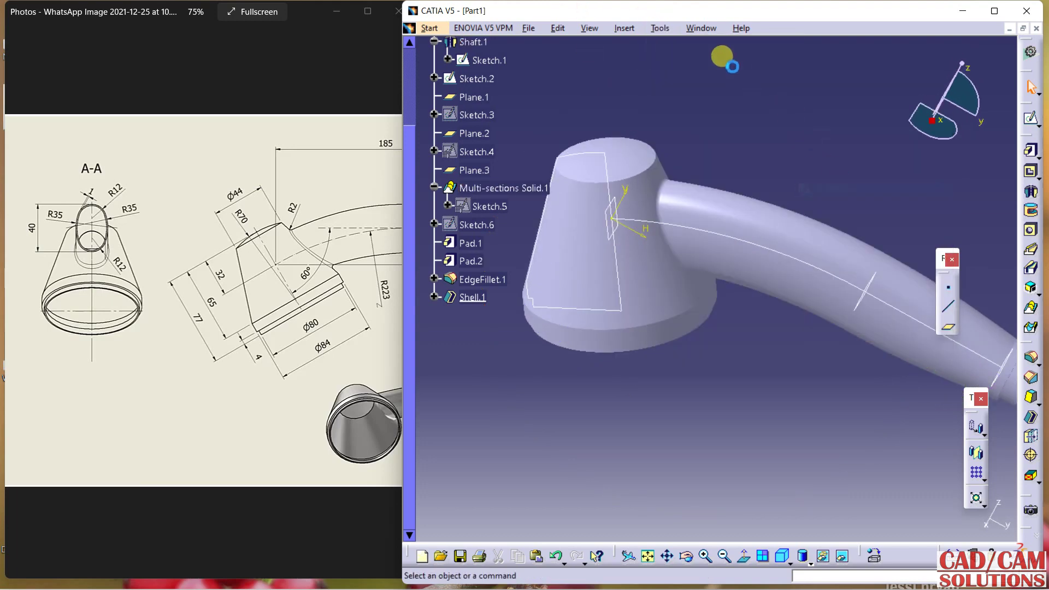
click(658, 31)
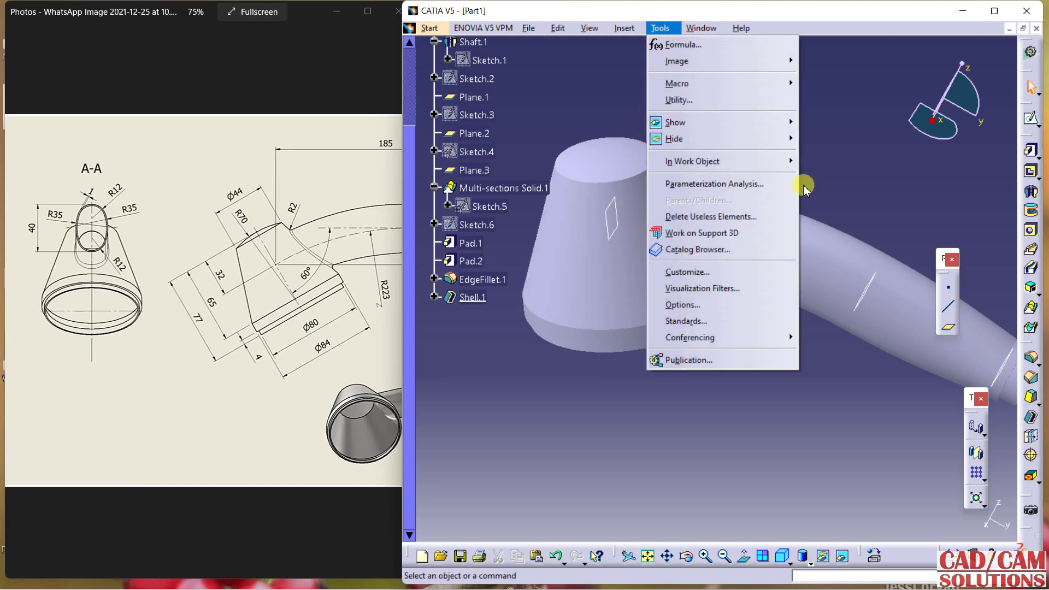
mouse_move(774, 135)
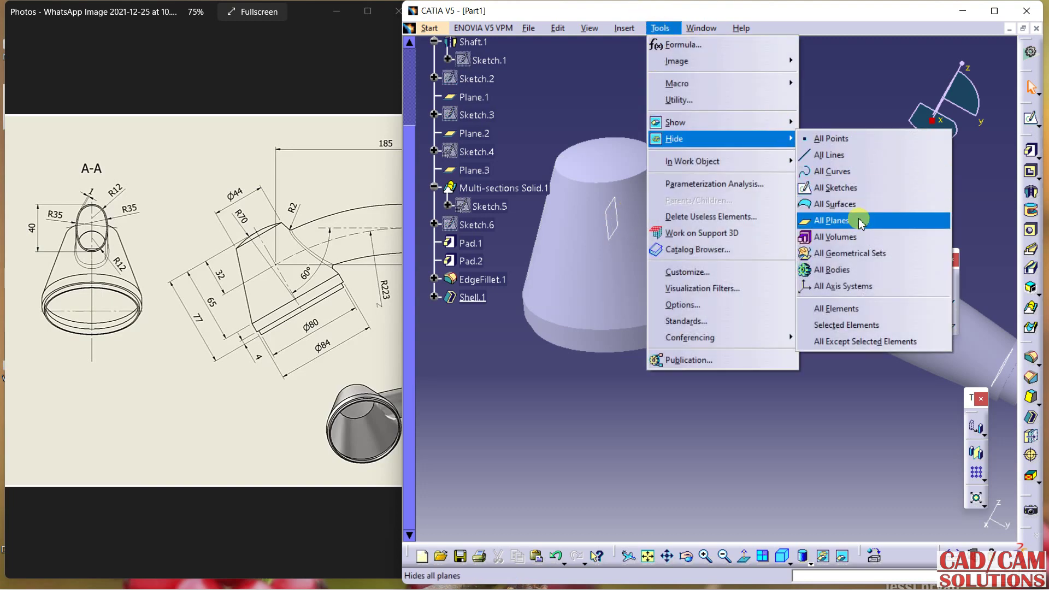
click(859, 224)
middle_drag(869, 194, 769, 293)
click(761, 246)
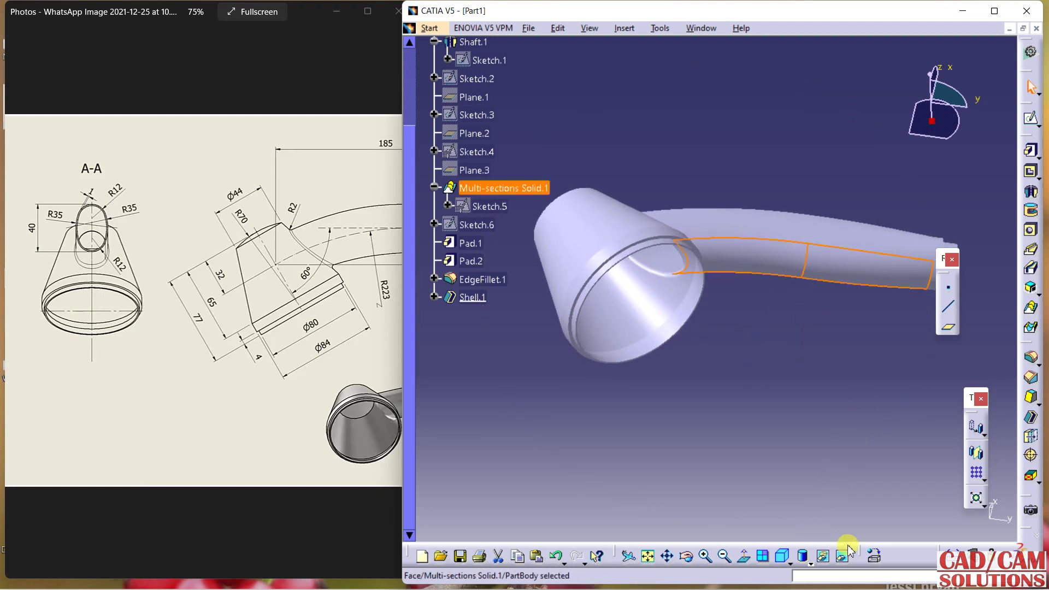
Switch to Shading with Material display and apply the DS Red painting material to the pipe.
click(810, 562)
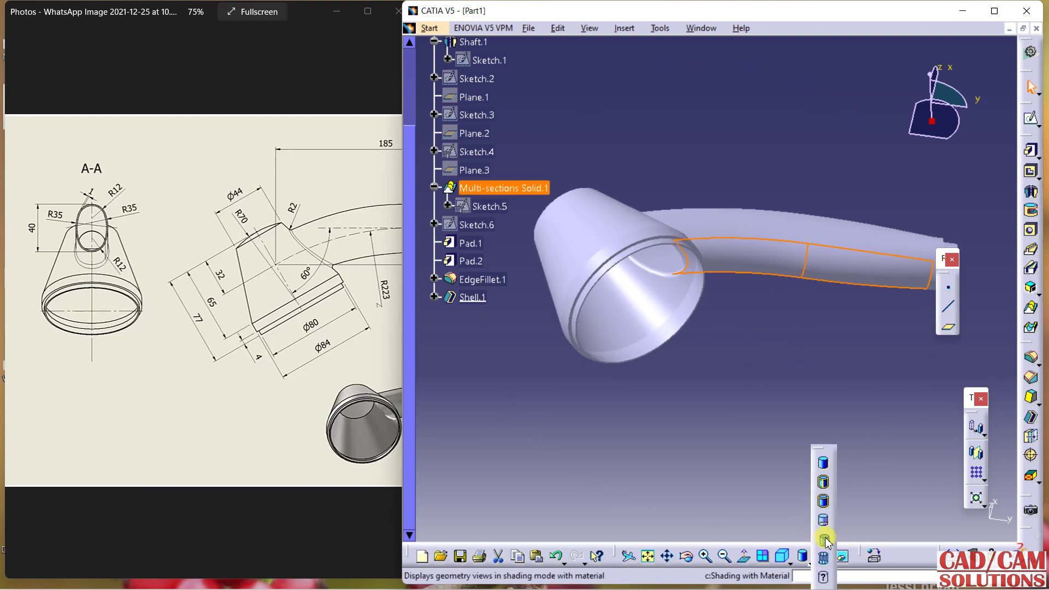
click(825, 501)
click(874, 556)
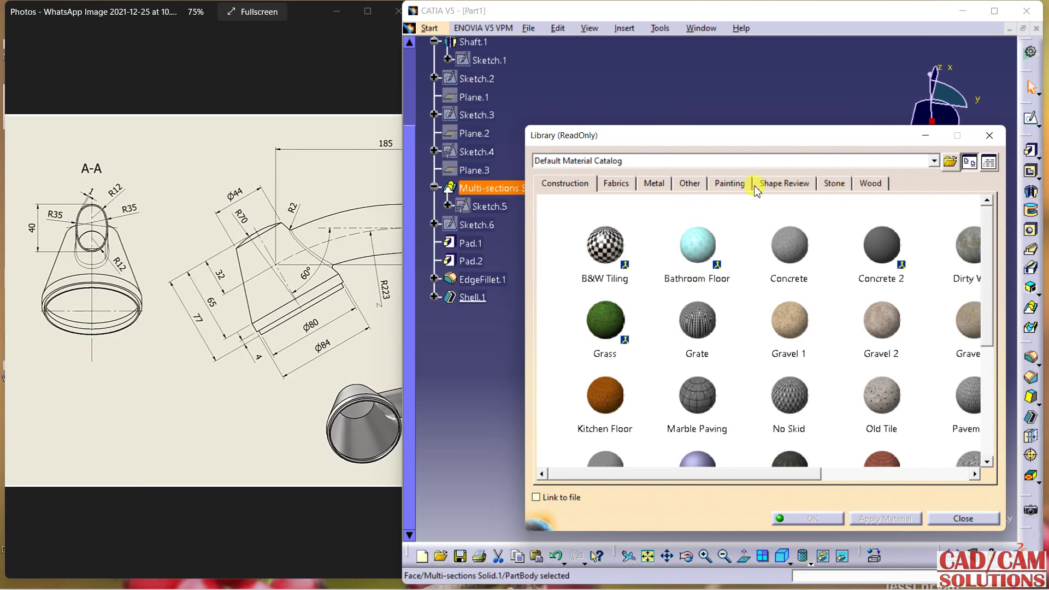
click(736, 184)
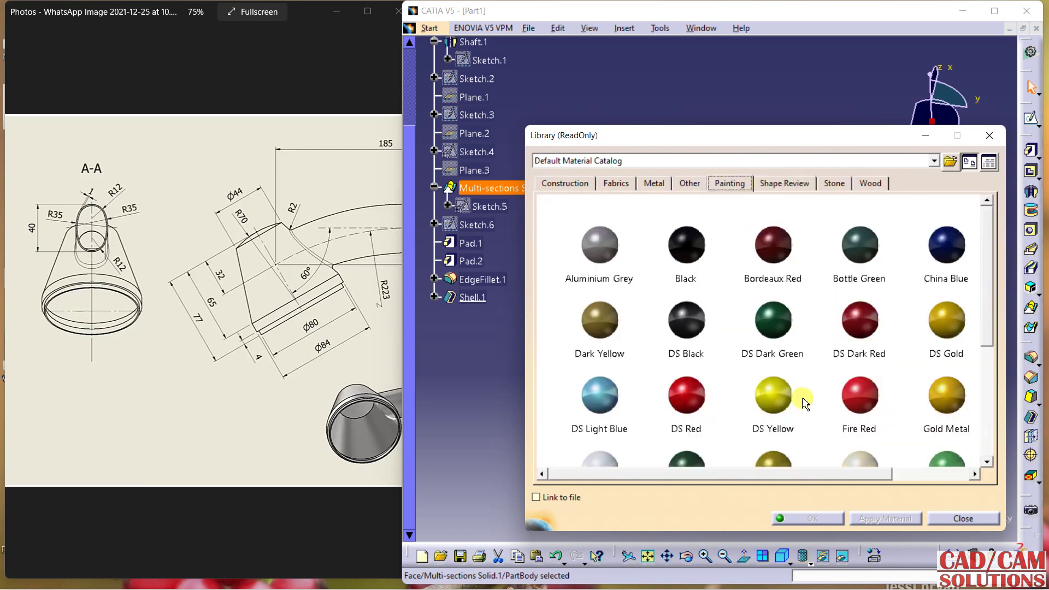
click(700, 392)
click(884, 521)
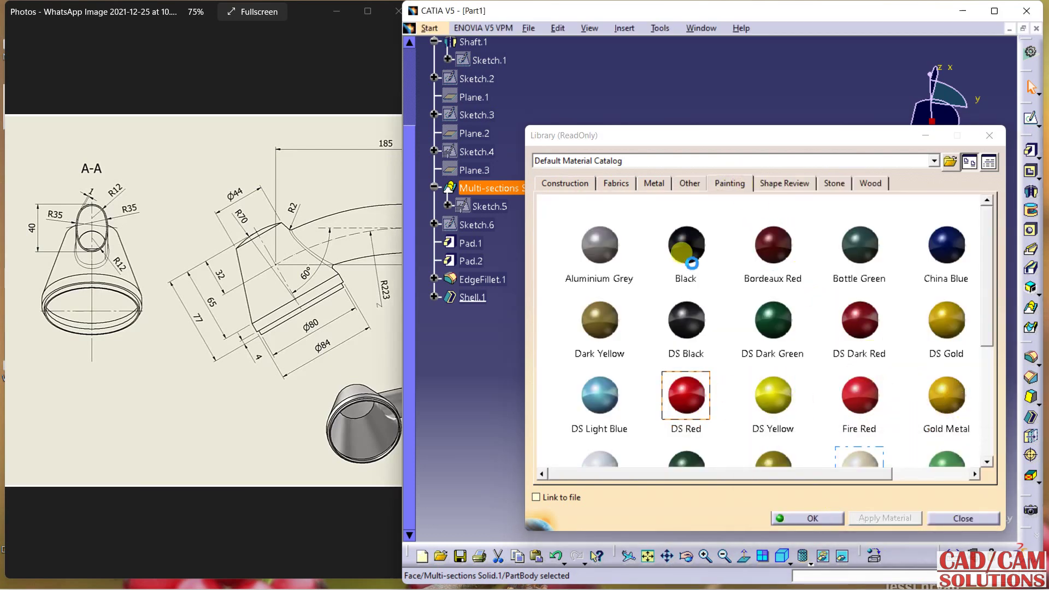
Preview the Grey Blue and Orange painting materials on the pipe.
drag(690, 133, 235, 32)
scroll(335, 276, down, 2)
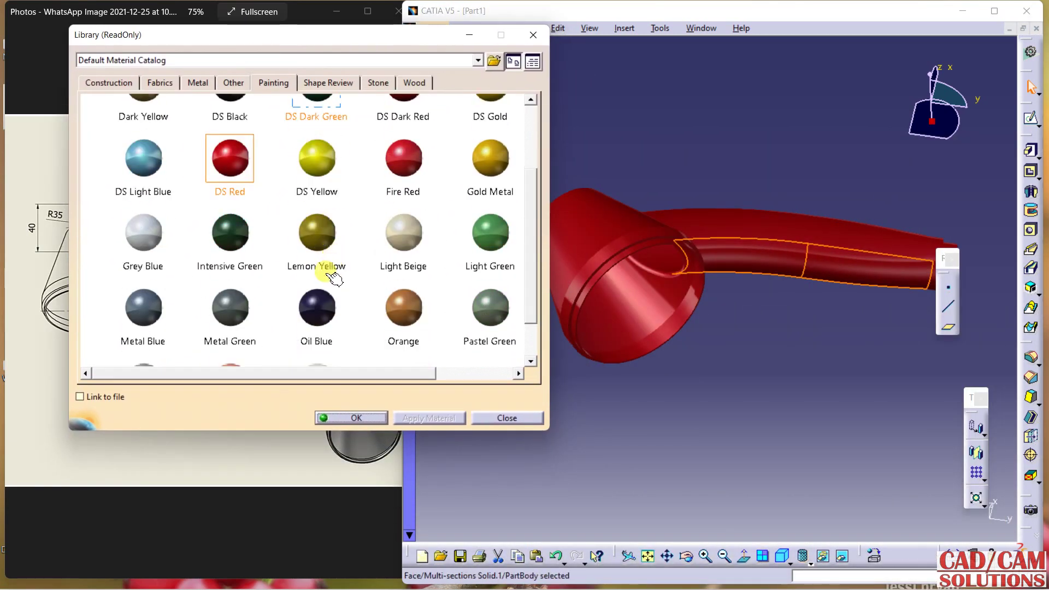
click(148, 239)
click(417, 418)
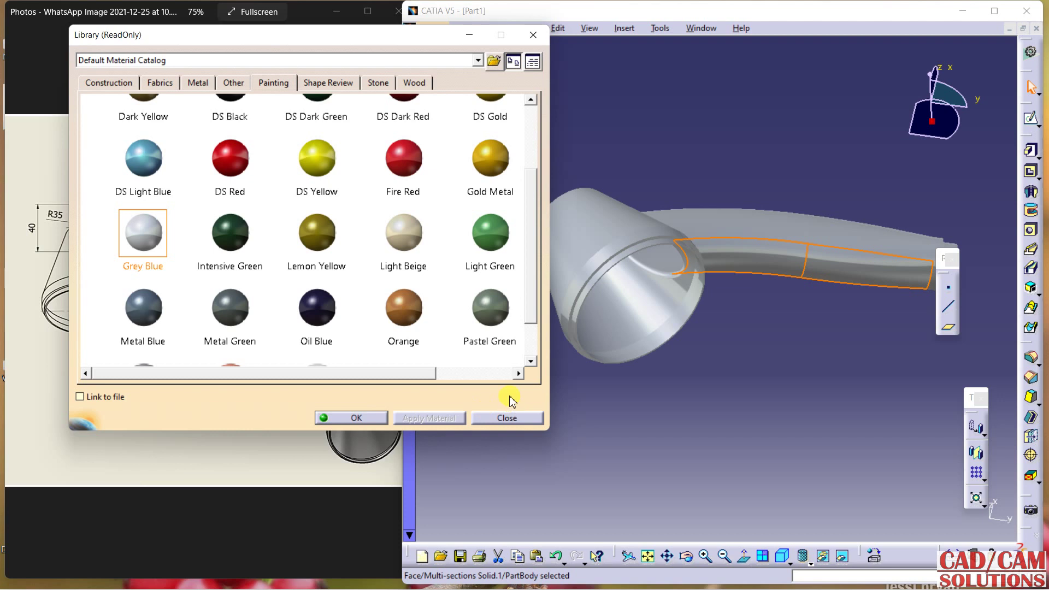
click(428, 314)
click(438, 418)
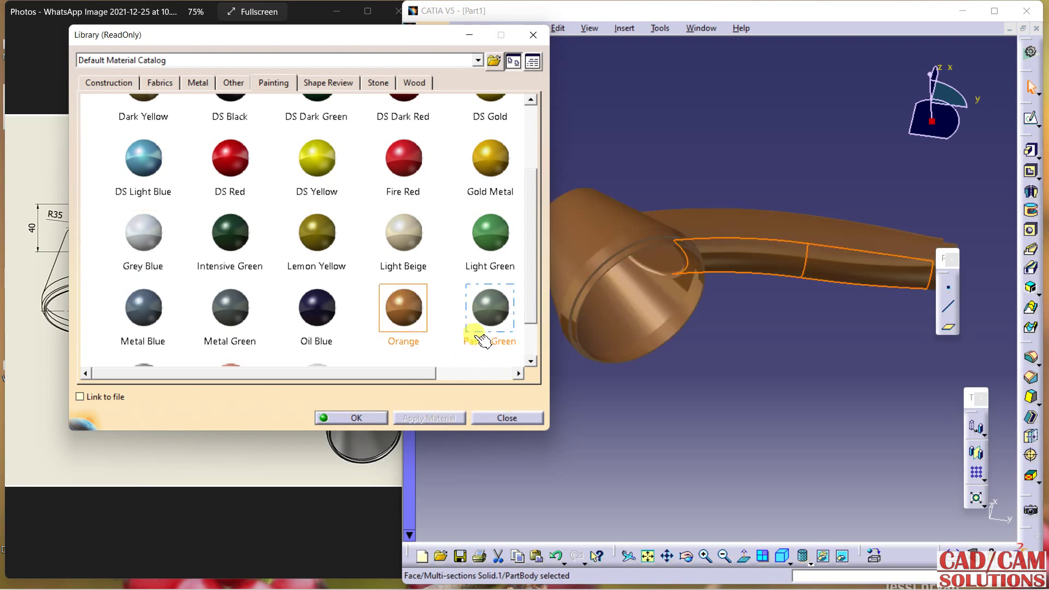
Preview Sunshine Orange and DS Dark Red, then settle back on DS Red.
scroll(462, 278, down, 3)
click(228, 253)
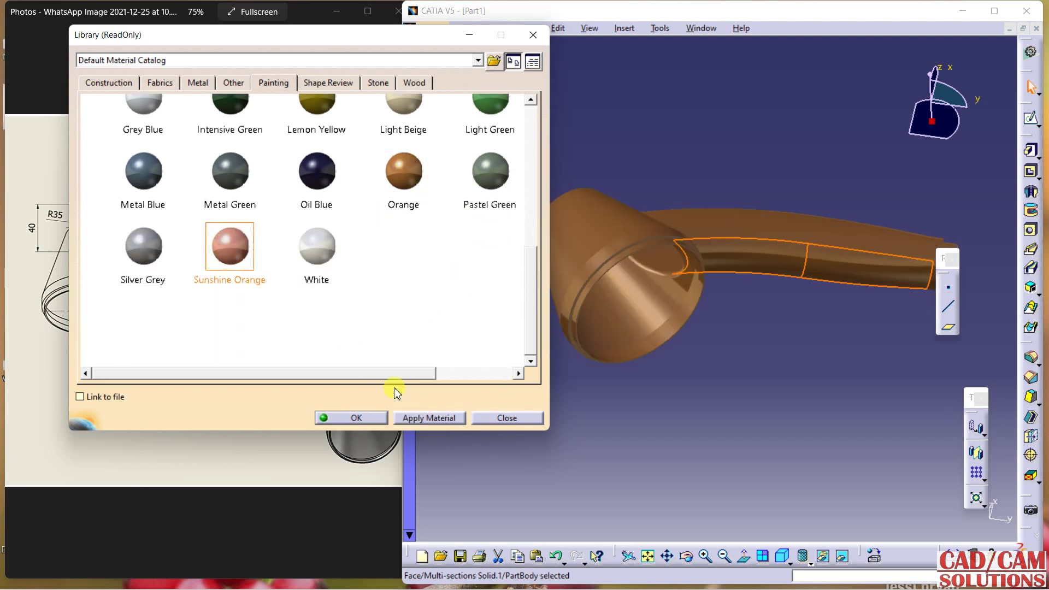
click(424, 419)
scroll(433, 278, up, 5)
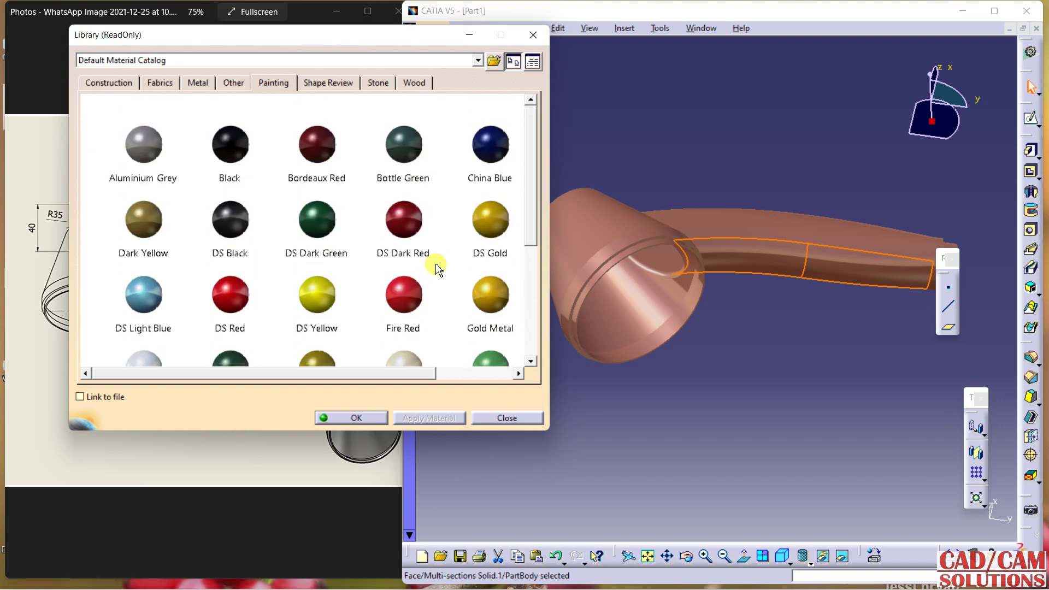
click(440, 419)
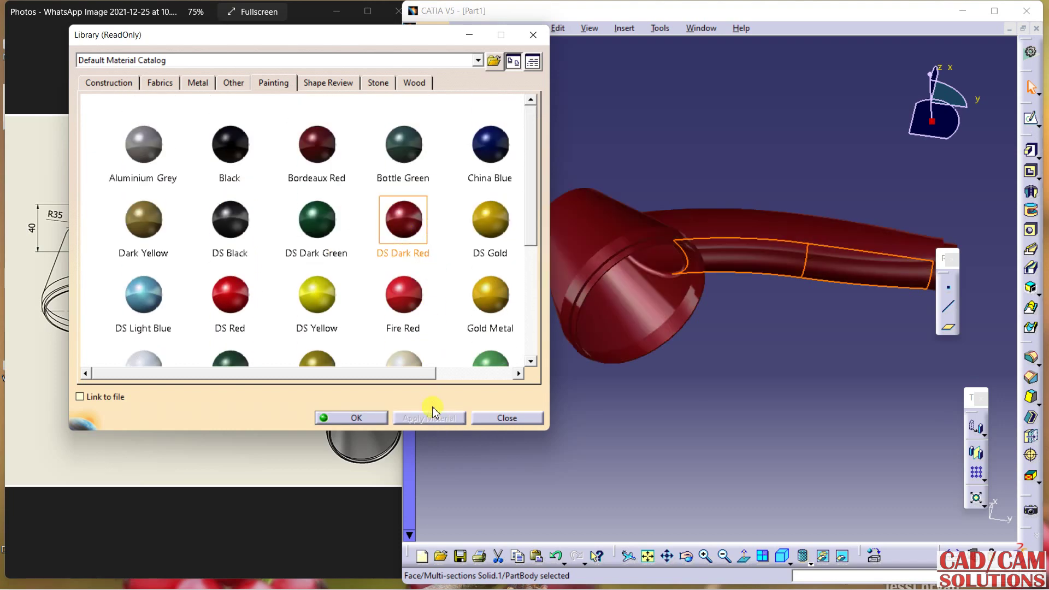
click(246, 296)
click(352, 419)
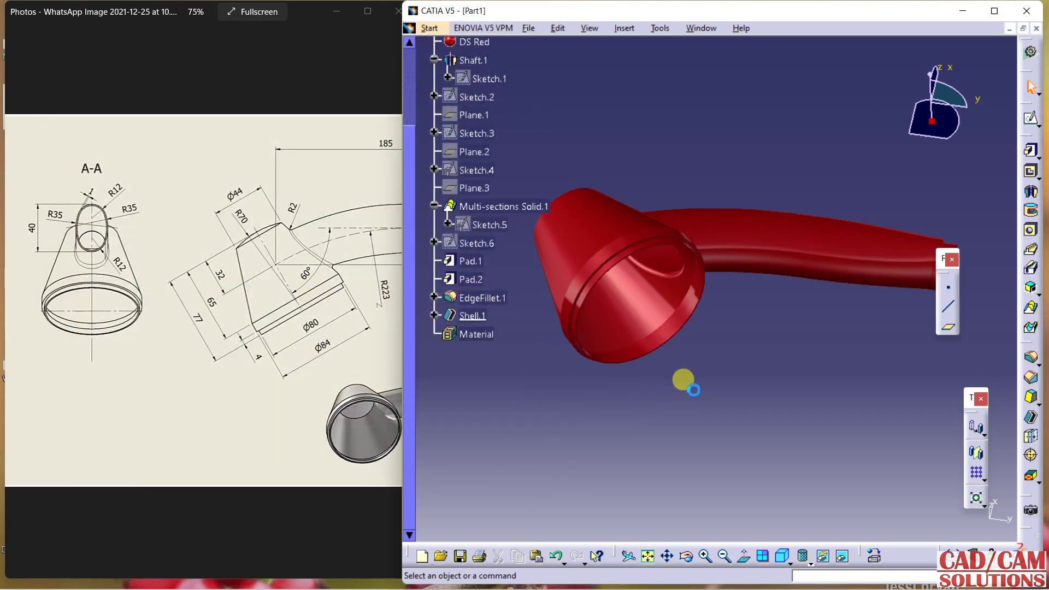
middle_drag(765, 142, 798, 415)
middle_drag(677, 157, 678, 82)
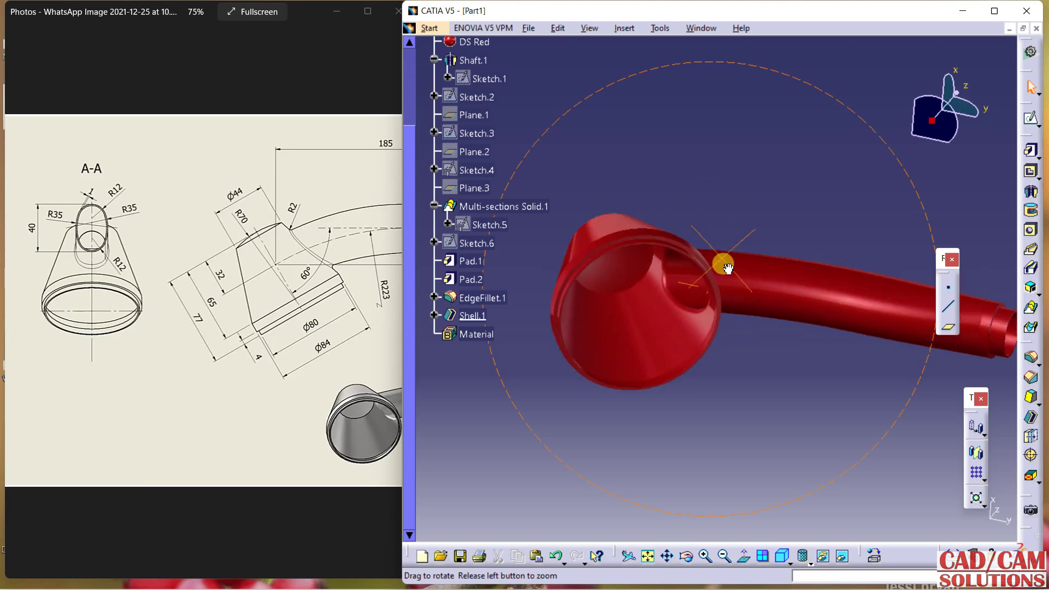